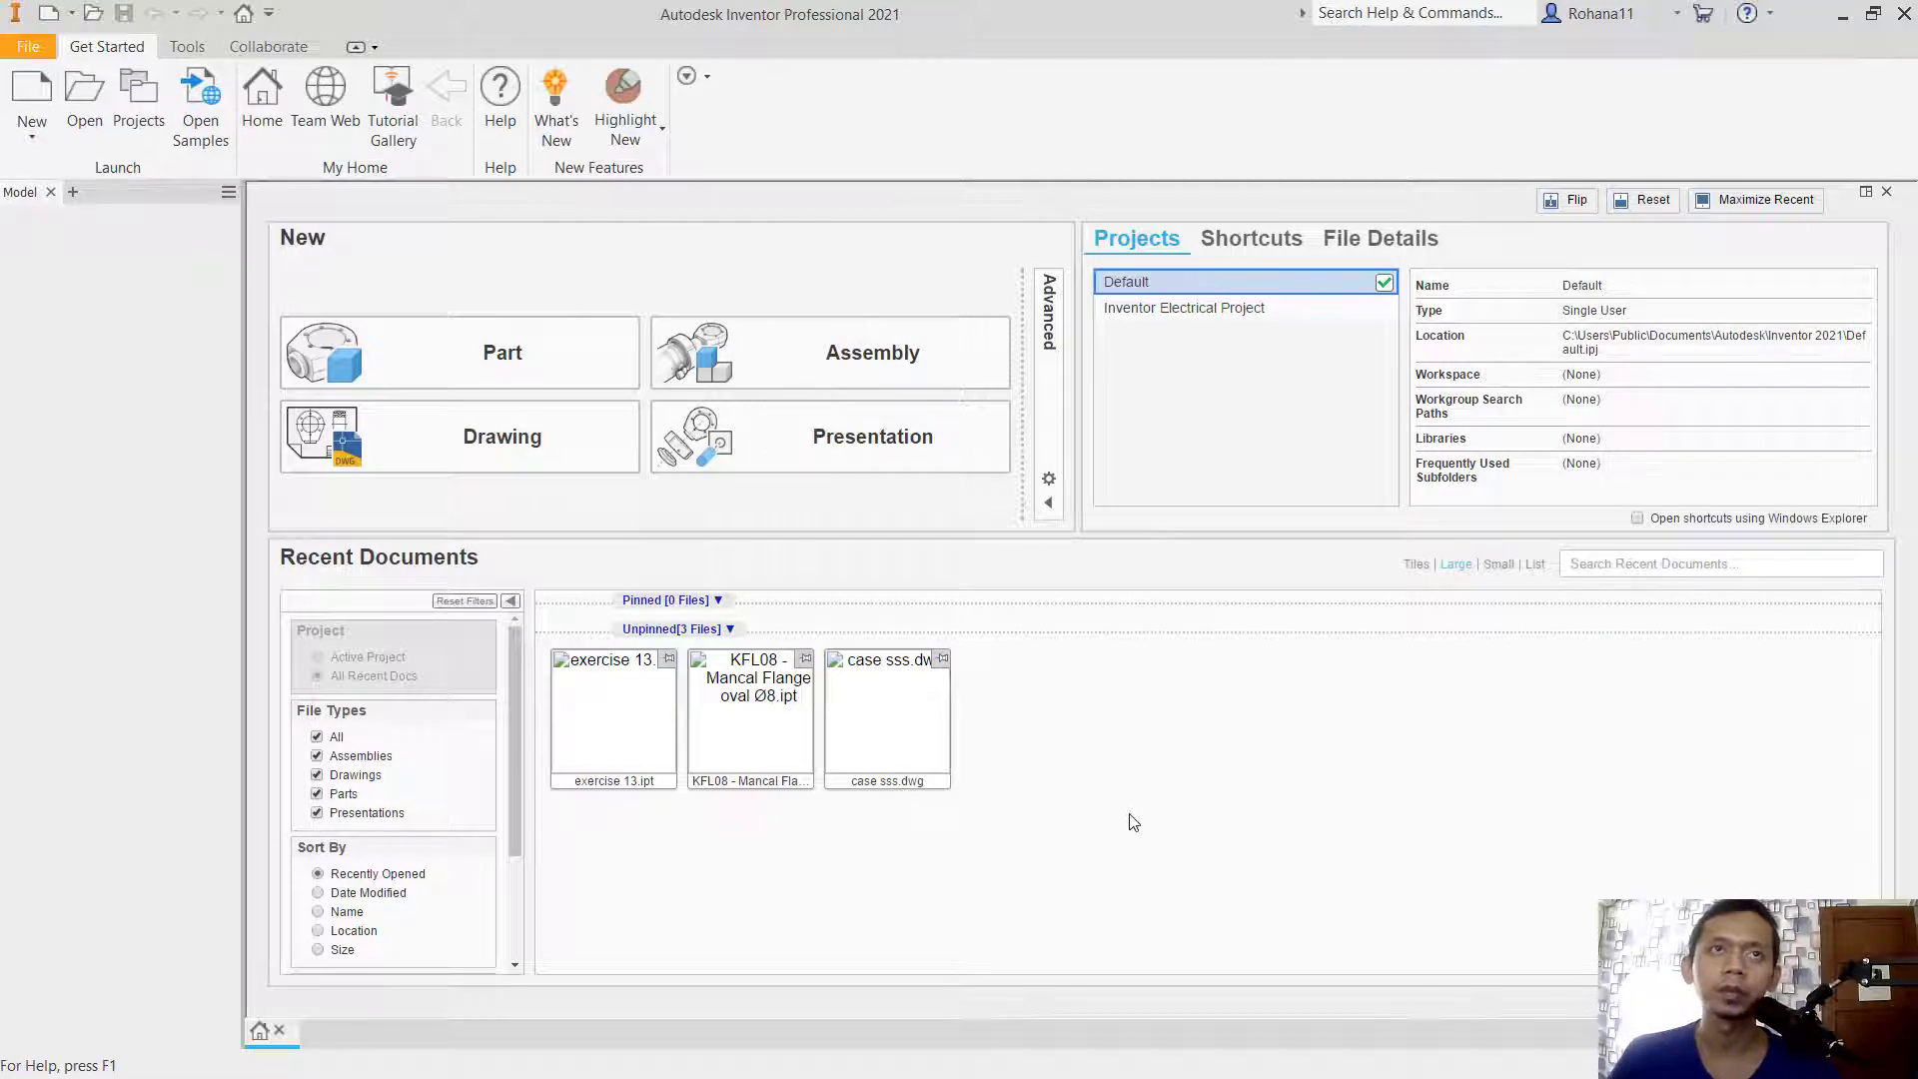
# Step: Create a new part from the Metric Standard (mm).ipt template
pyautogui.click(419, 377)
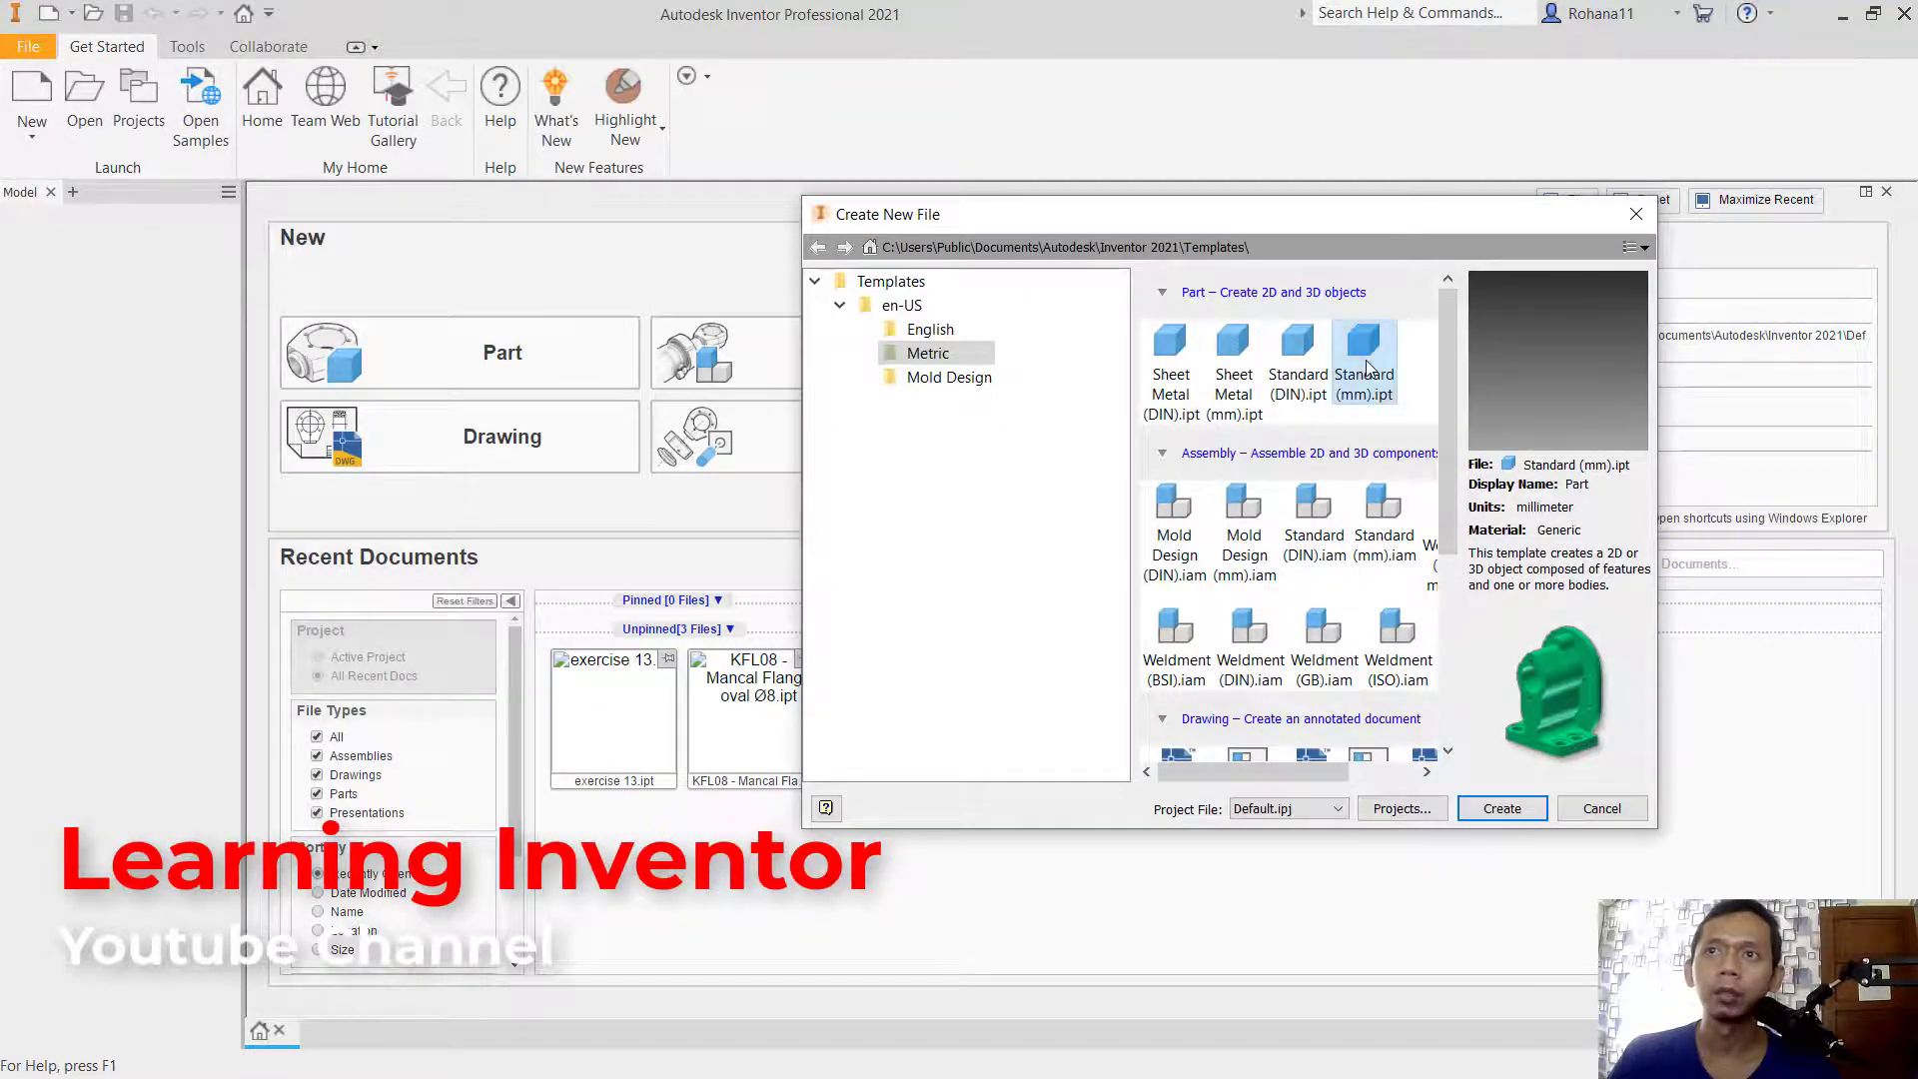
pyautogui.click(1501, 808)
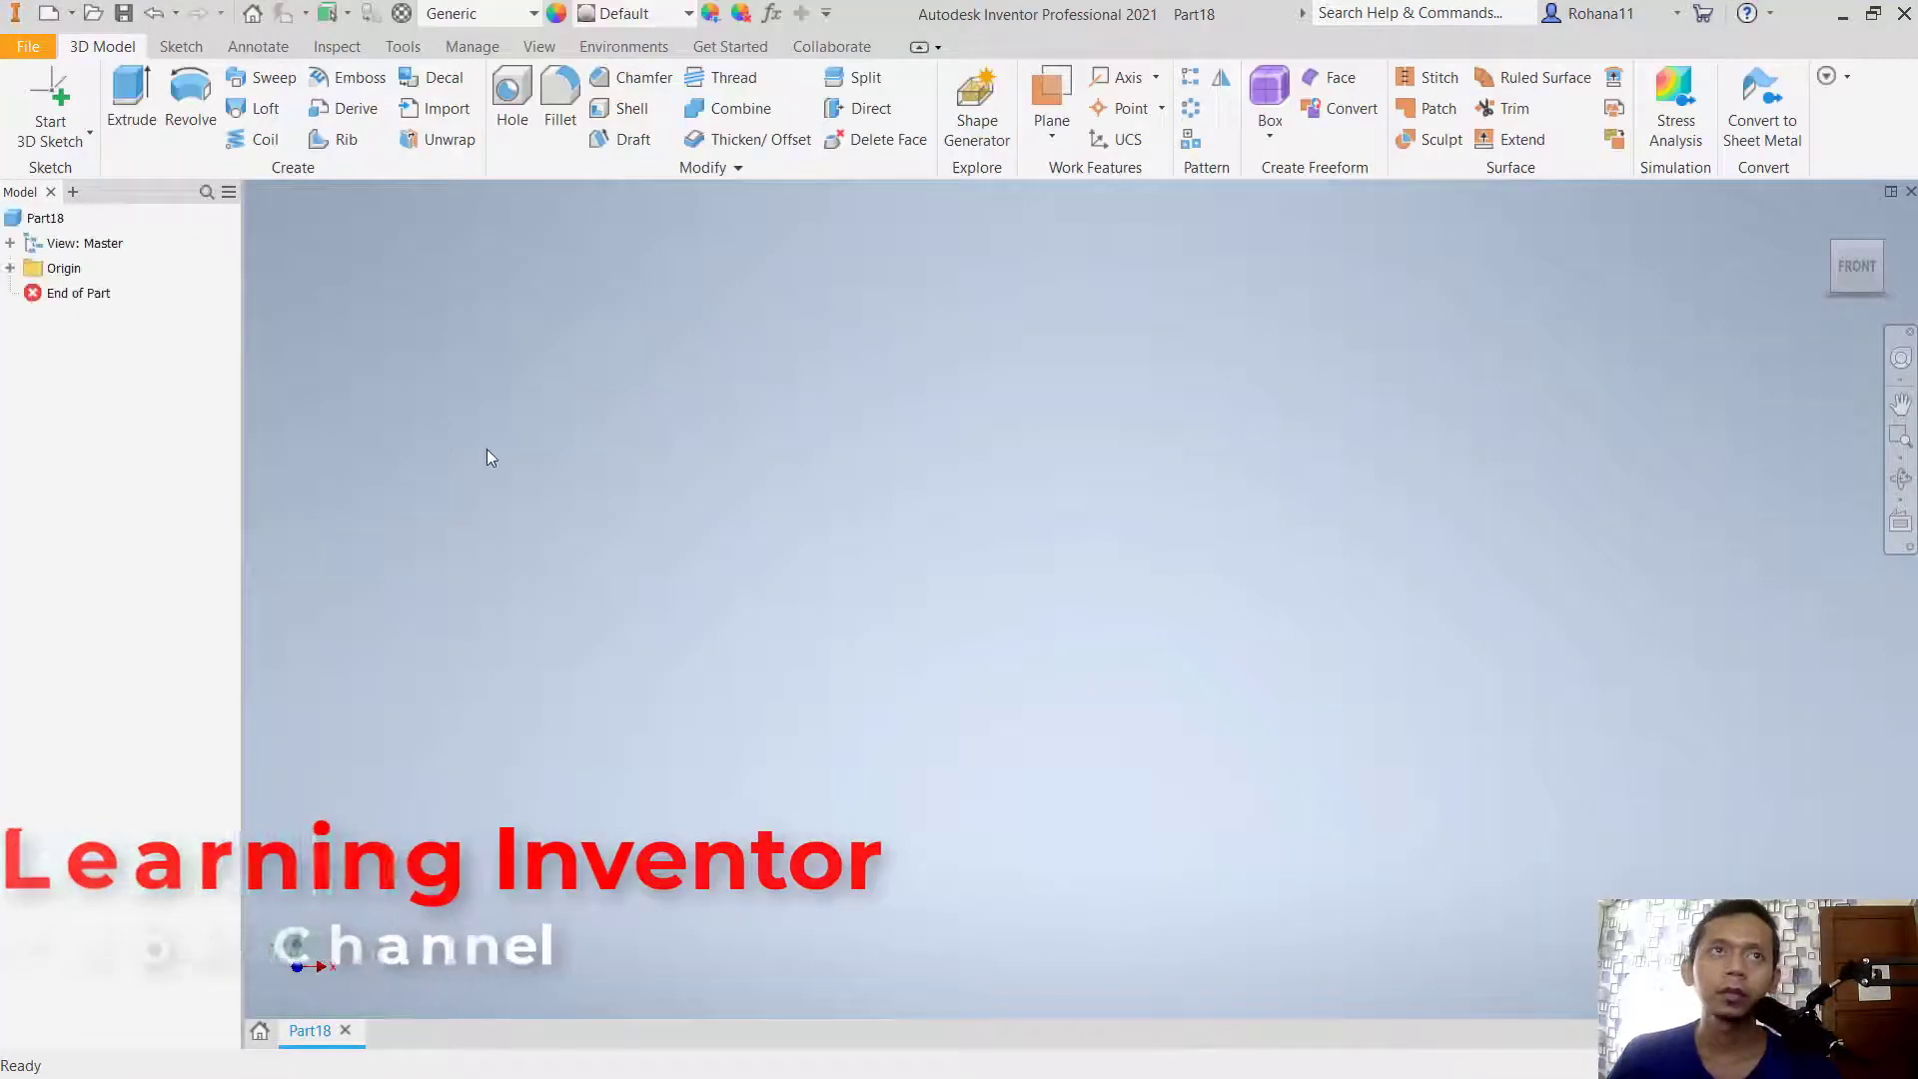
# Step: On the YZ plane, sketch a 15 mm diameter circle centred at the origin
pyautogui.click(90, 134)
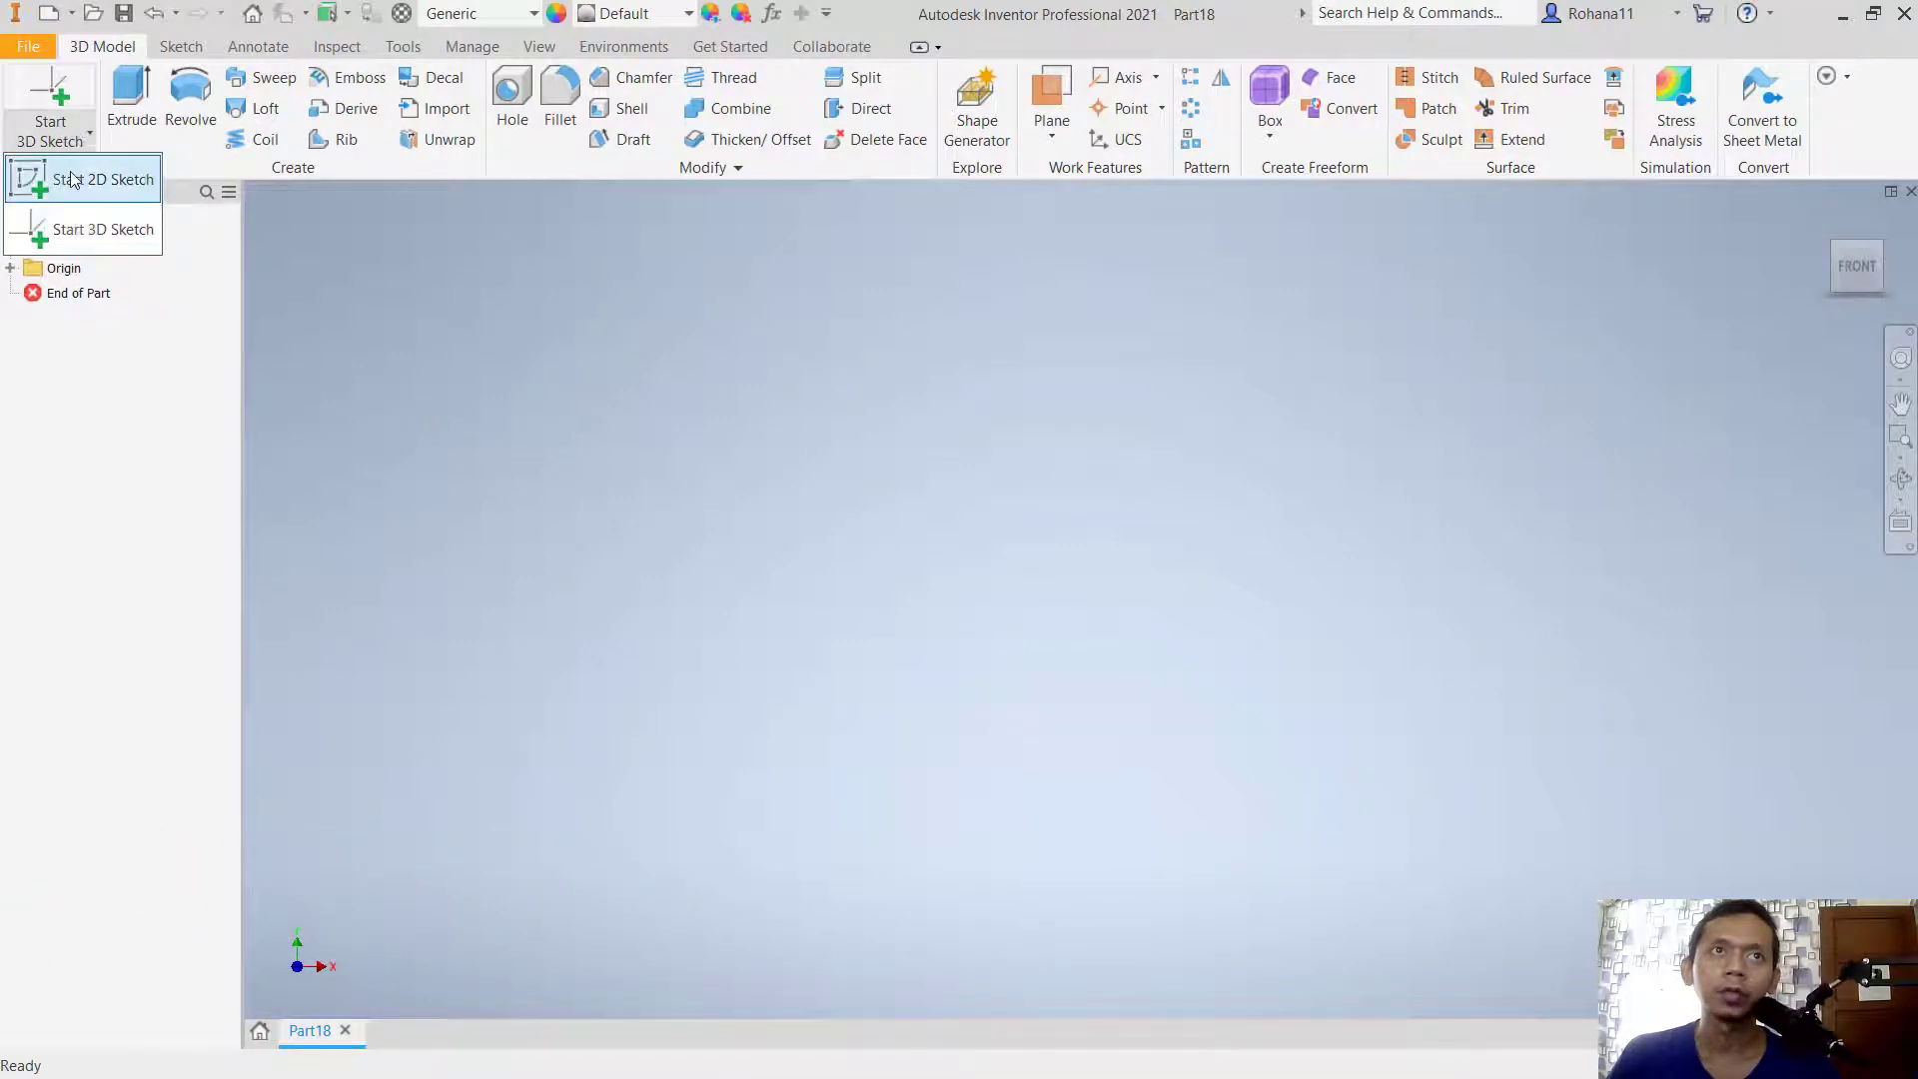
pyautogui.click(100, 179)
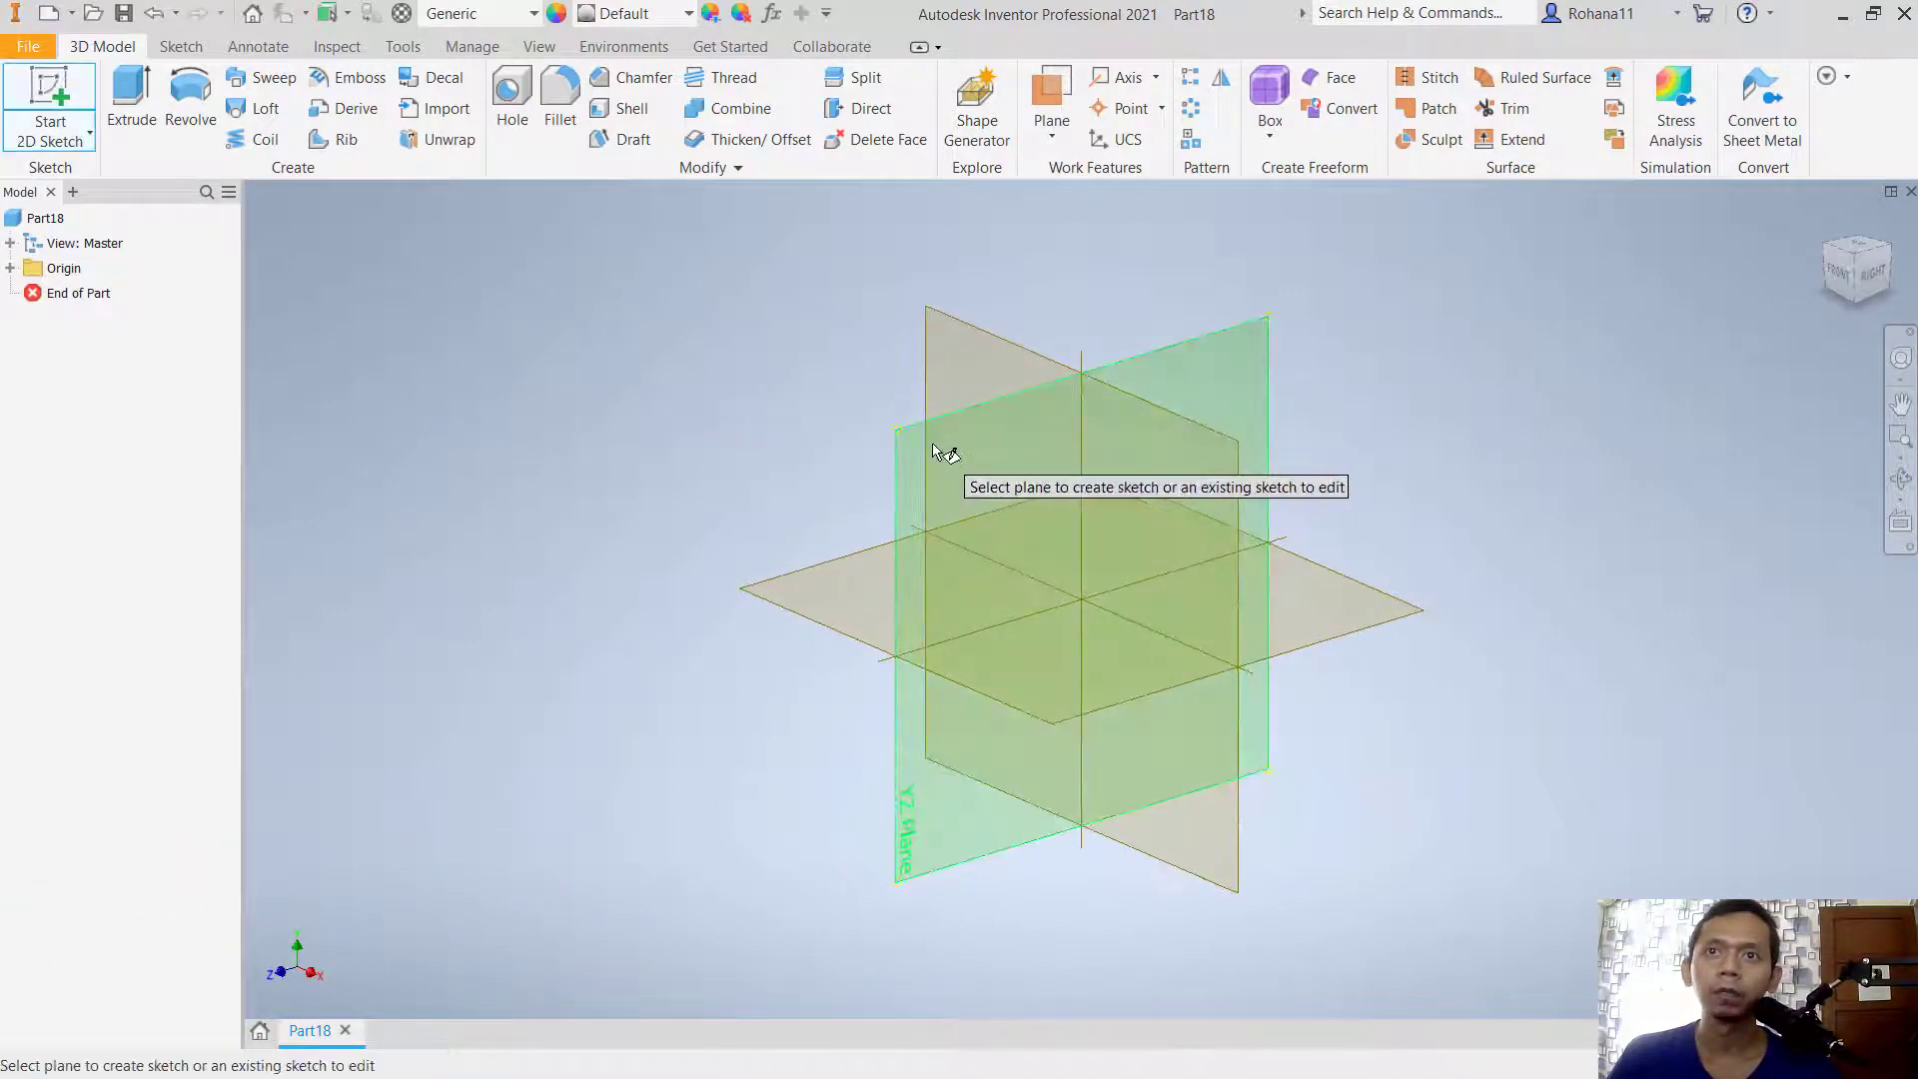
pyautogui.click(946, 441)
pyautogui.click(183, 93)
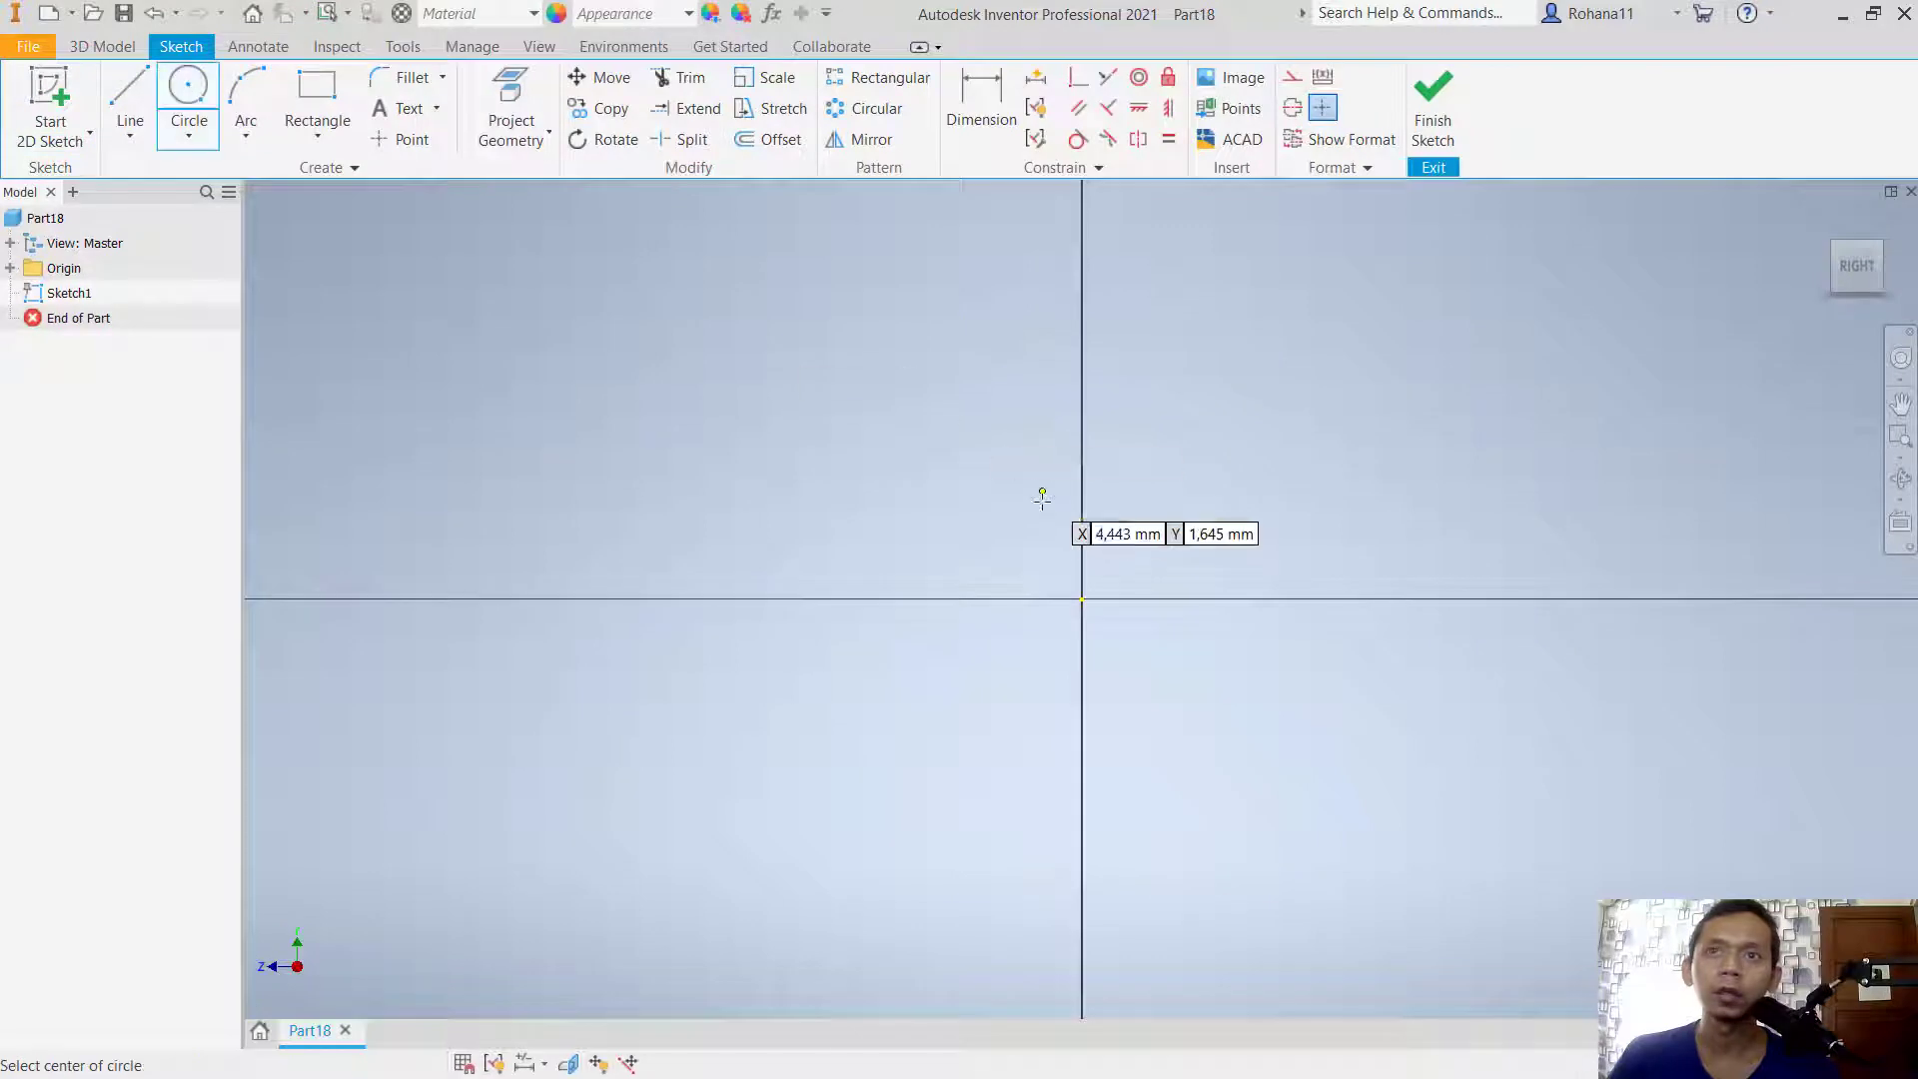
pyautogui.click(1082, 599)
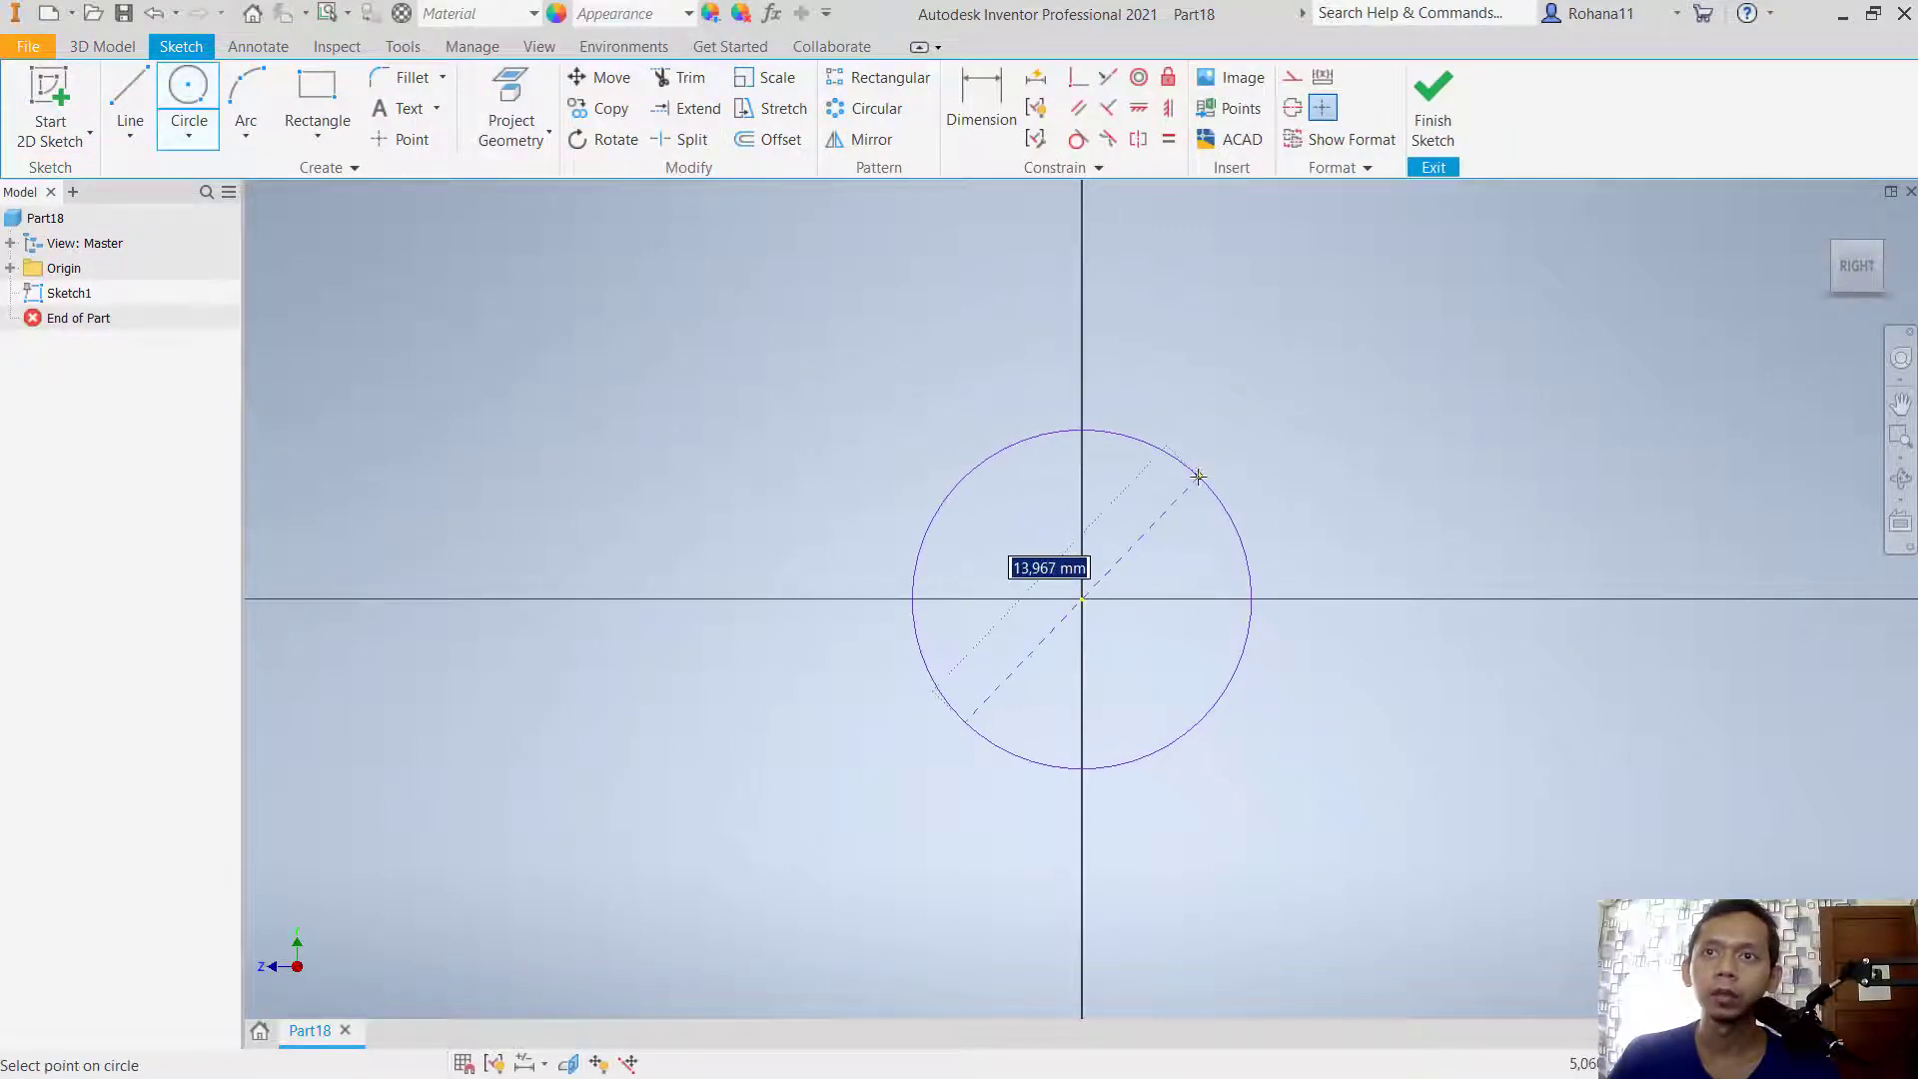
pyautogui.write('15')
pyautogui.press('Return')
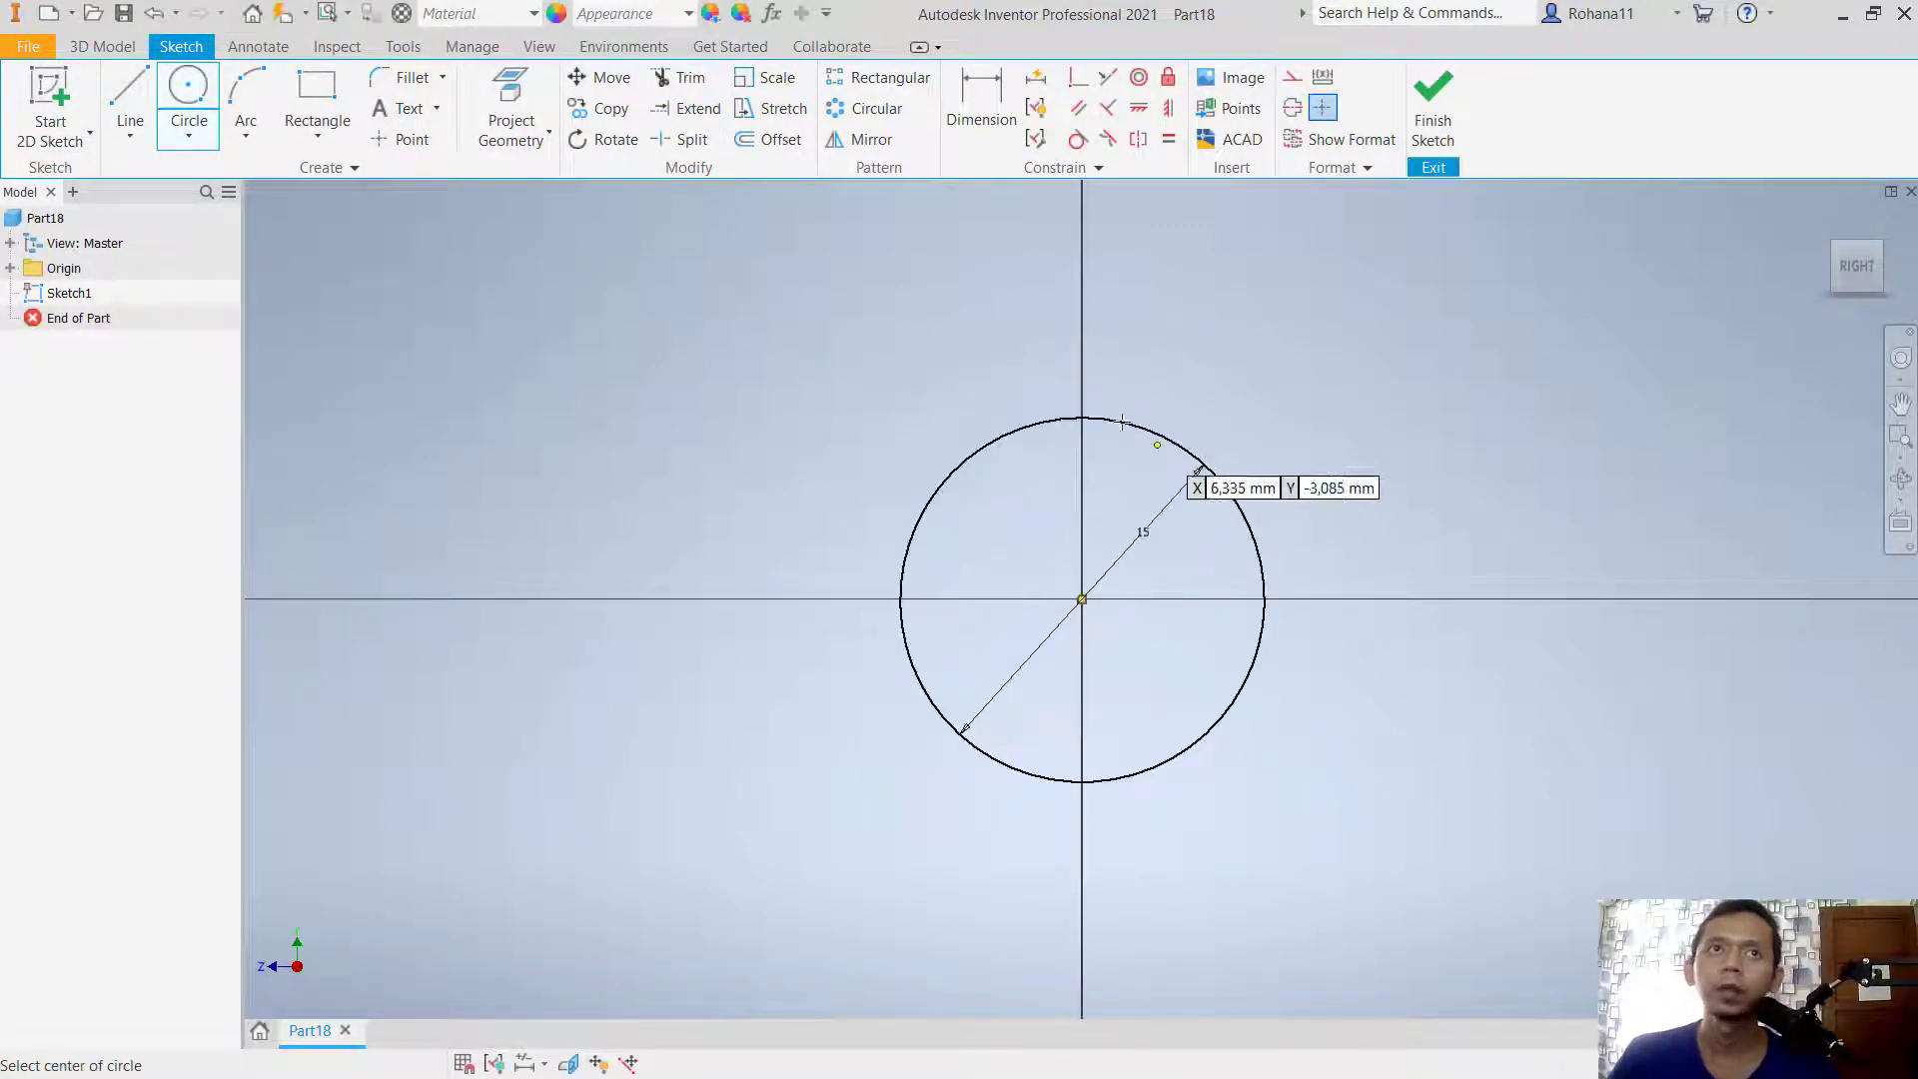
# Step: Draw a horizontal line across the circle's diameter and finish the sketch
pyautogui.click(122, 100)
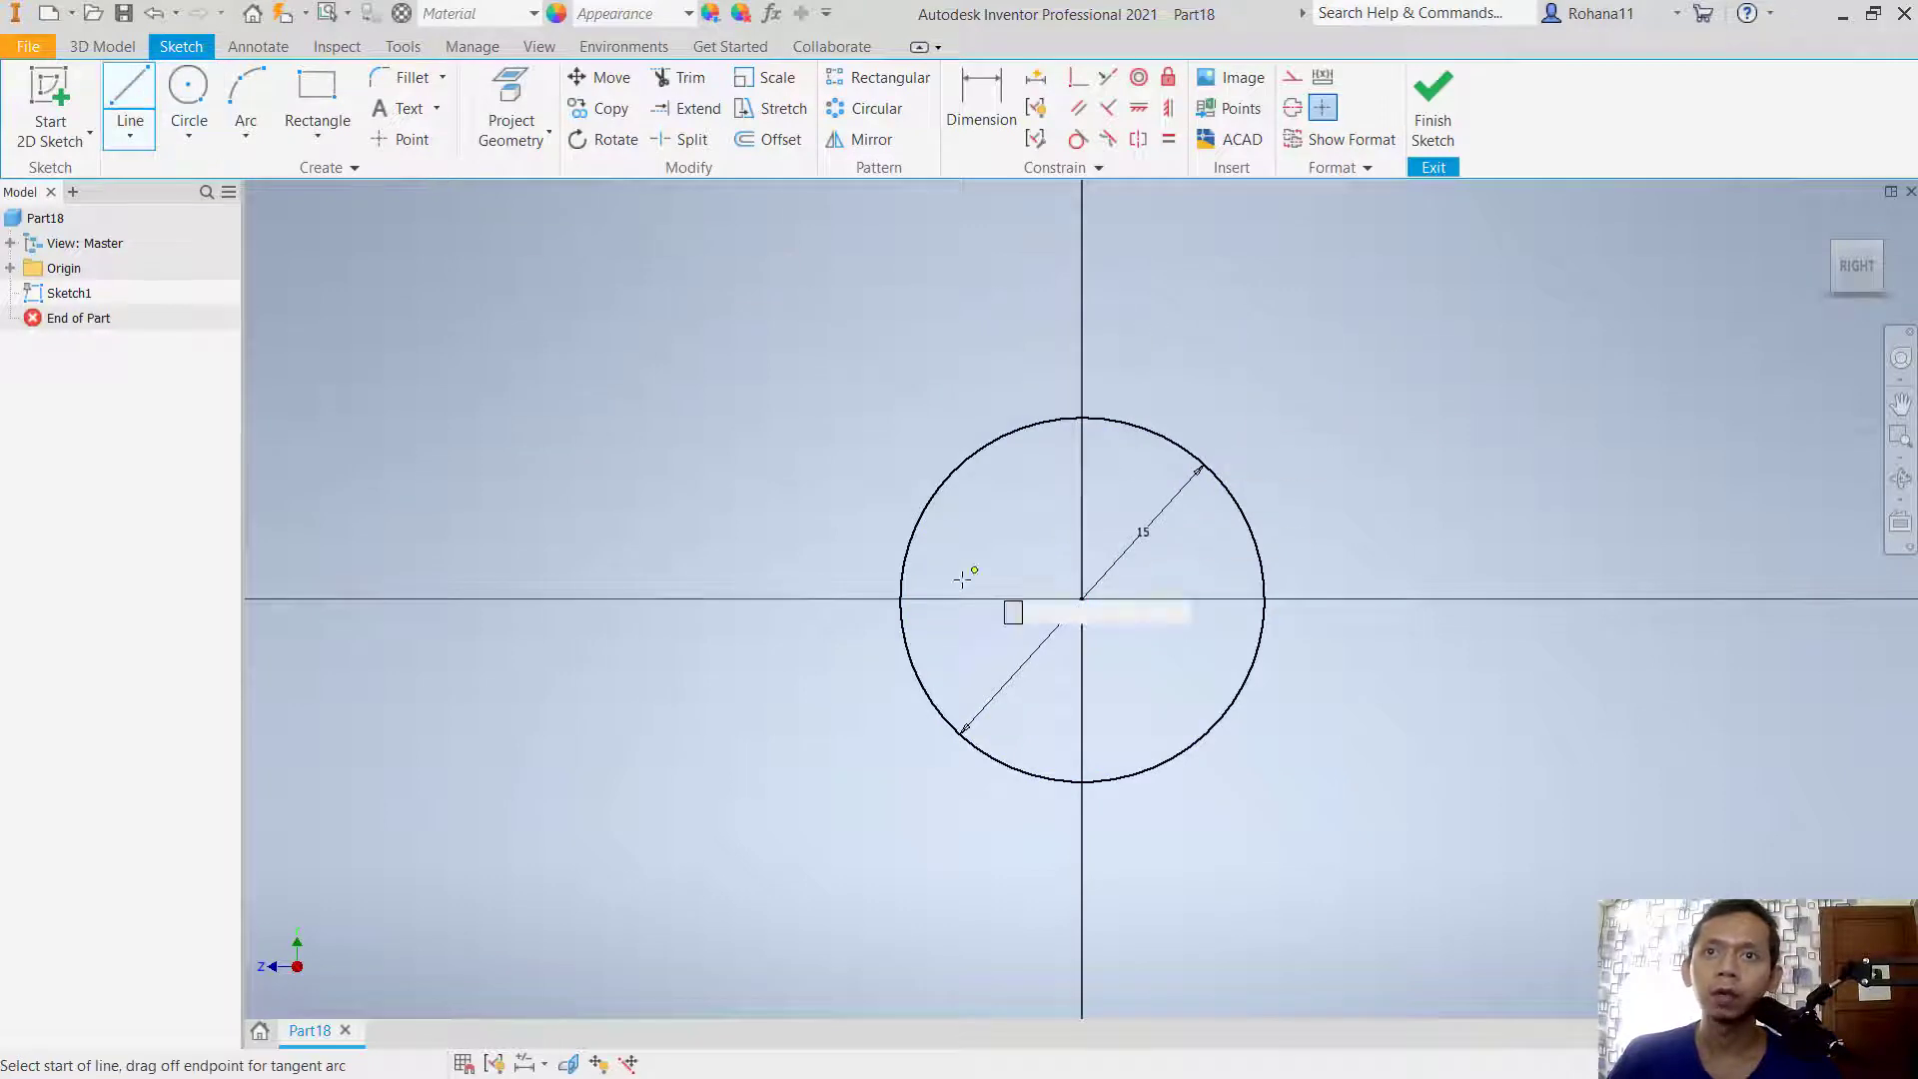
pyautogui.click(898, 599)
pyautogui.click(1264, 599)
pyautogui.press('Escape')
pyautogui.click(1432, 108)
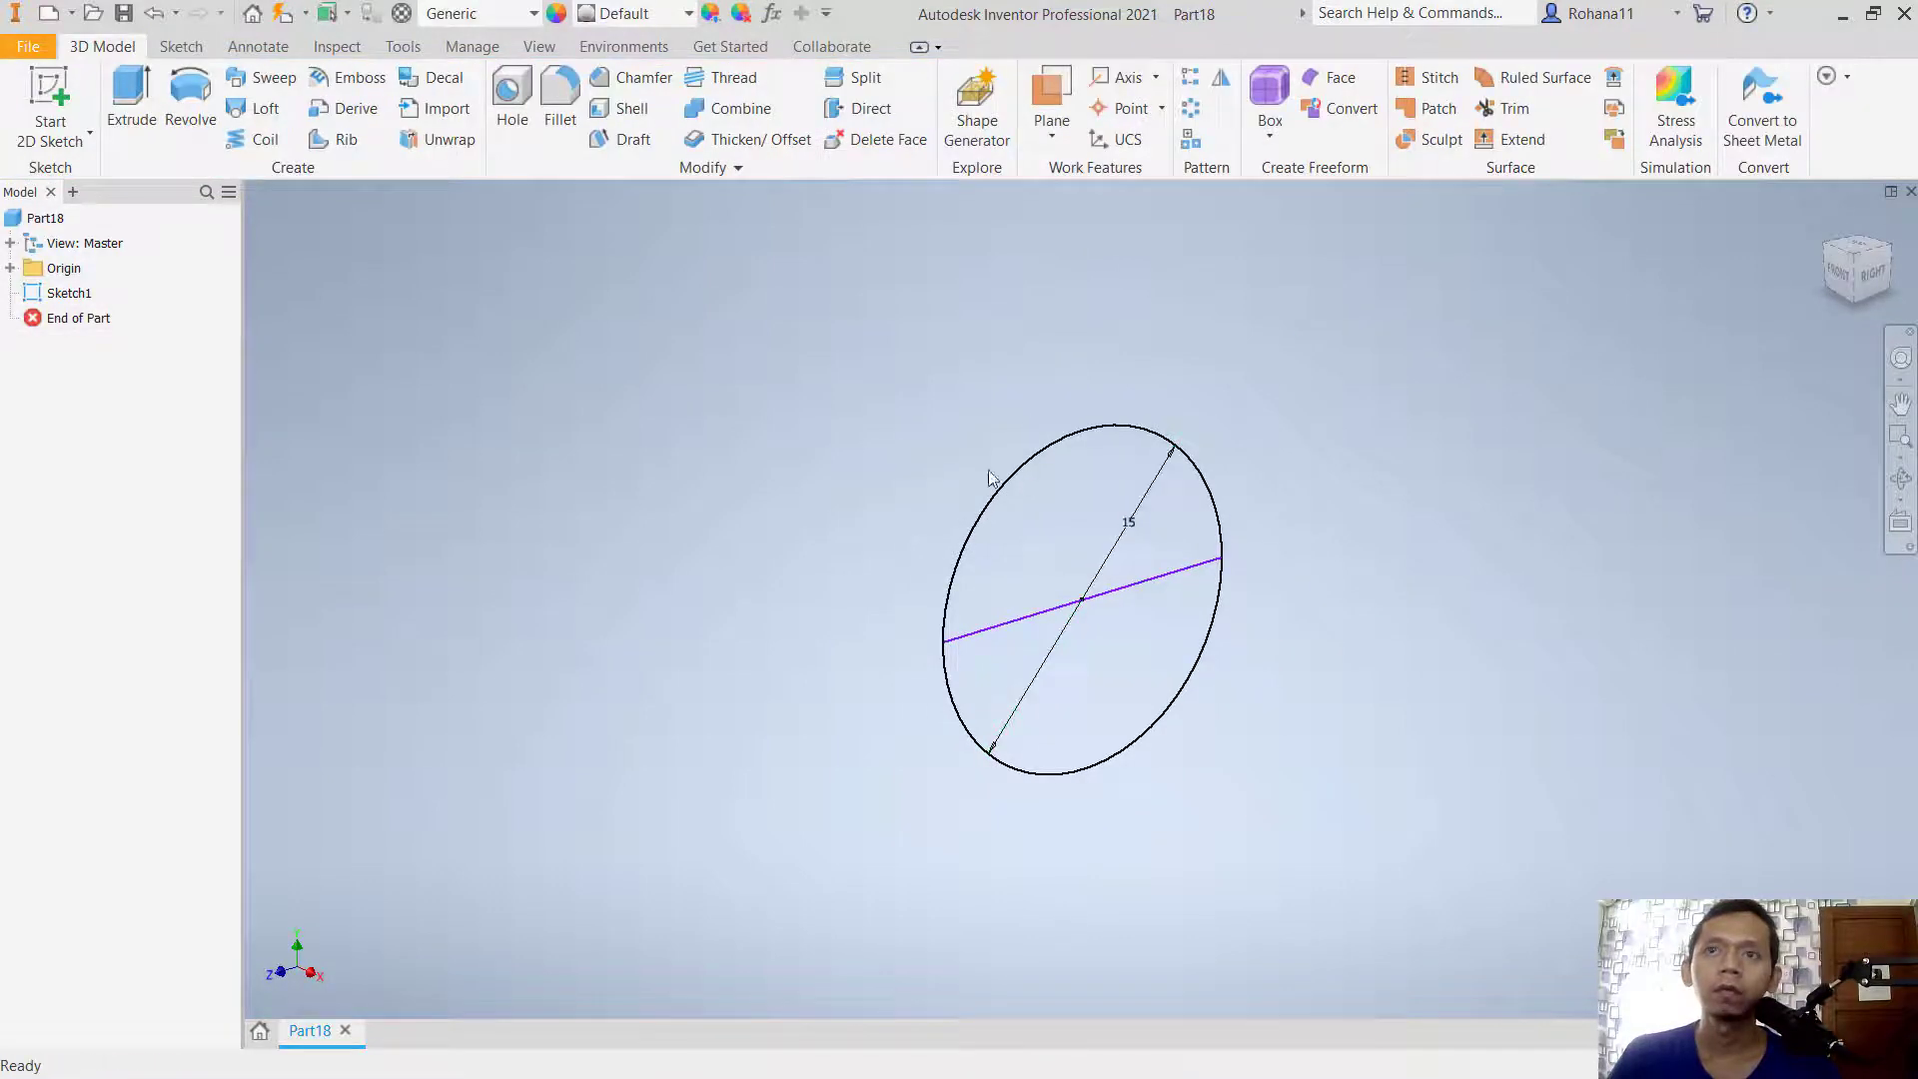
# Step: Revolve the upper half-circle 180° about the diameter line into a half-sphere solid
pyautogui.click(190, 110)
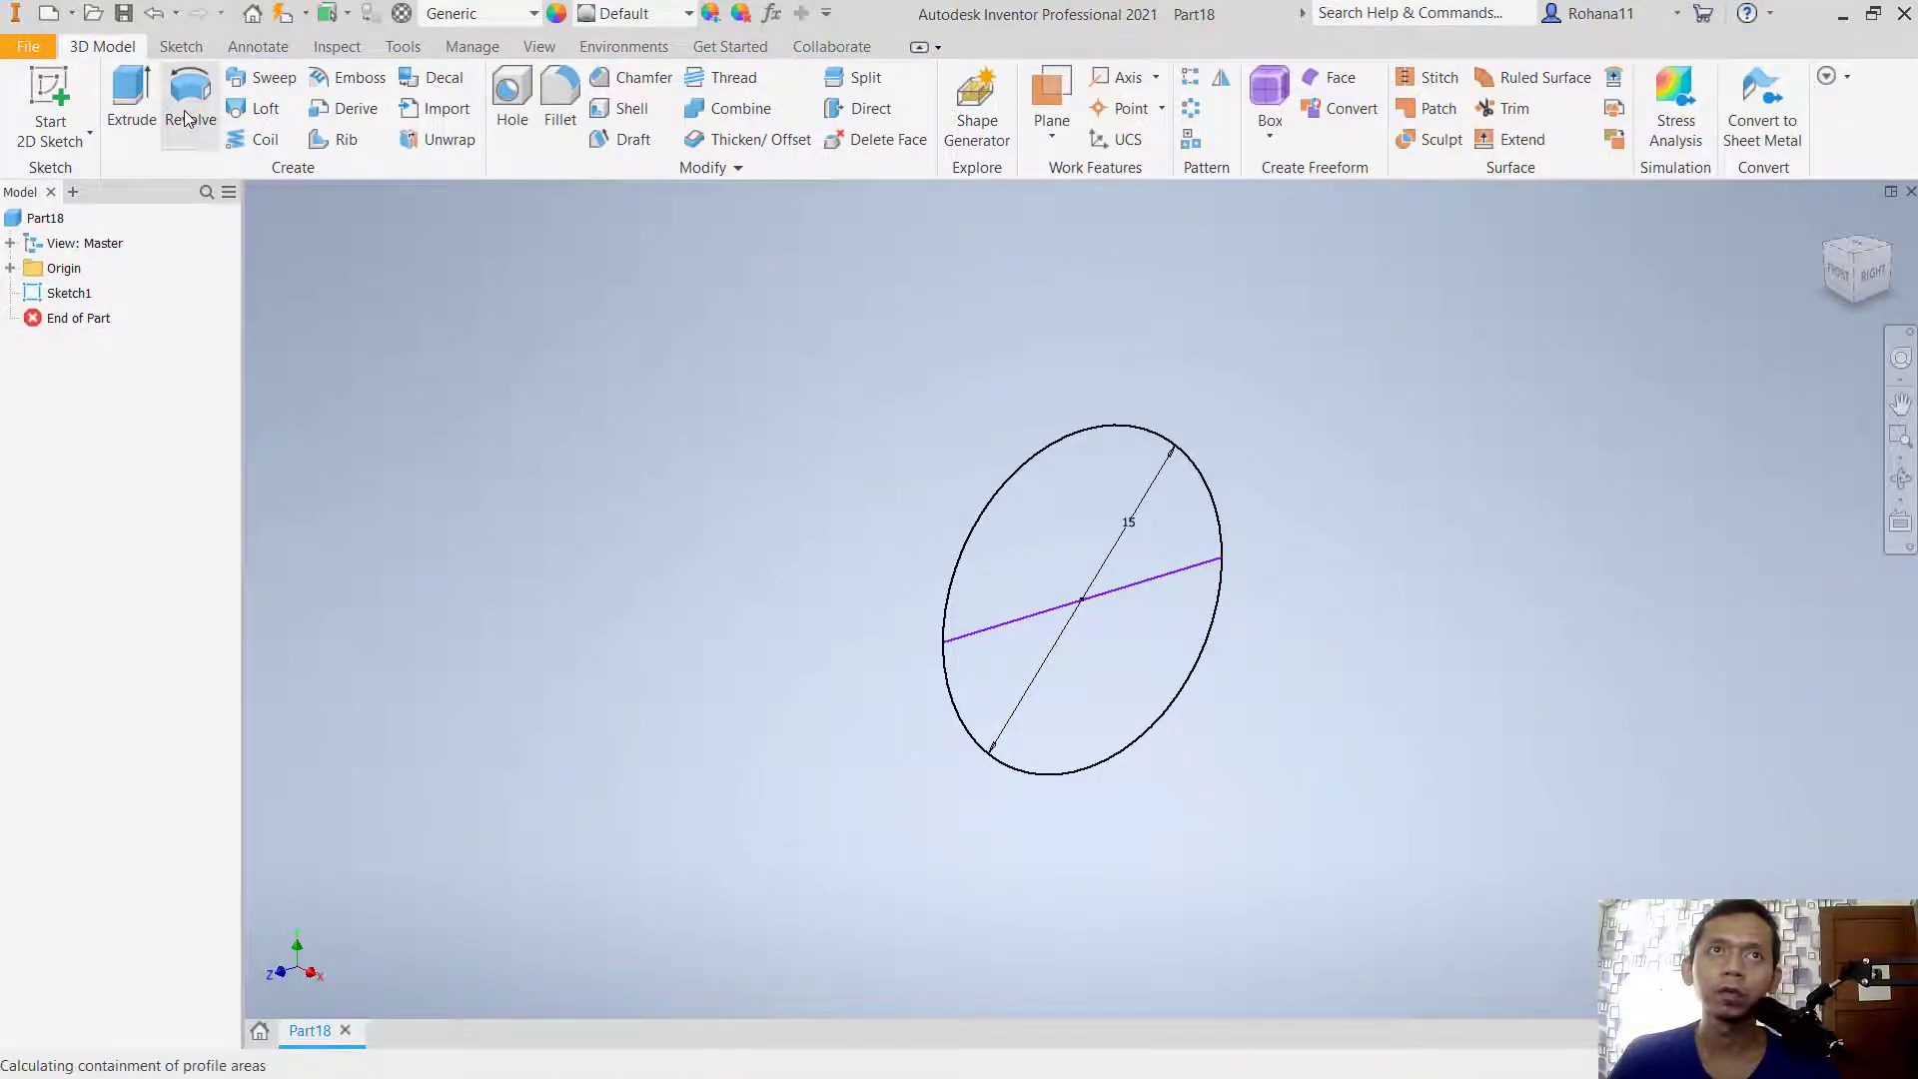
pyautogui.click(1089, 527)
pyautogui.click(1738, 439)
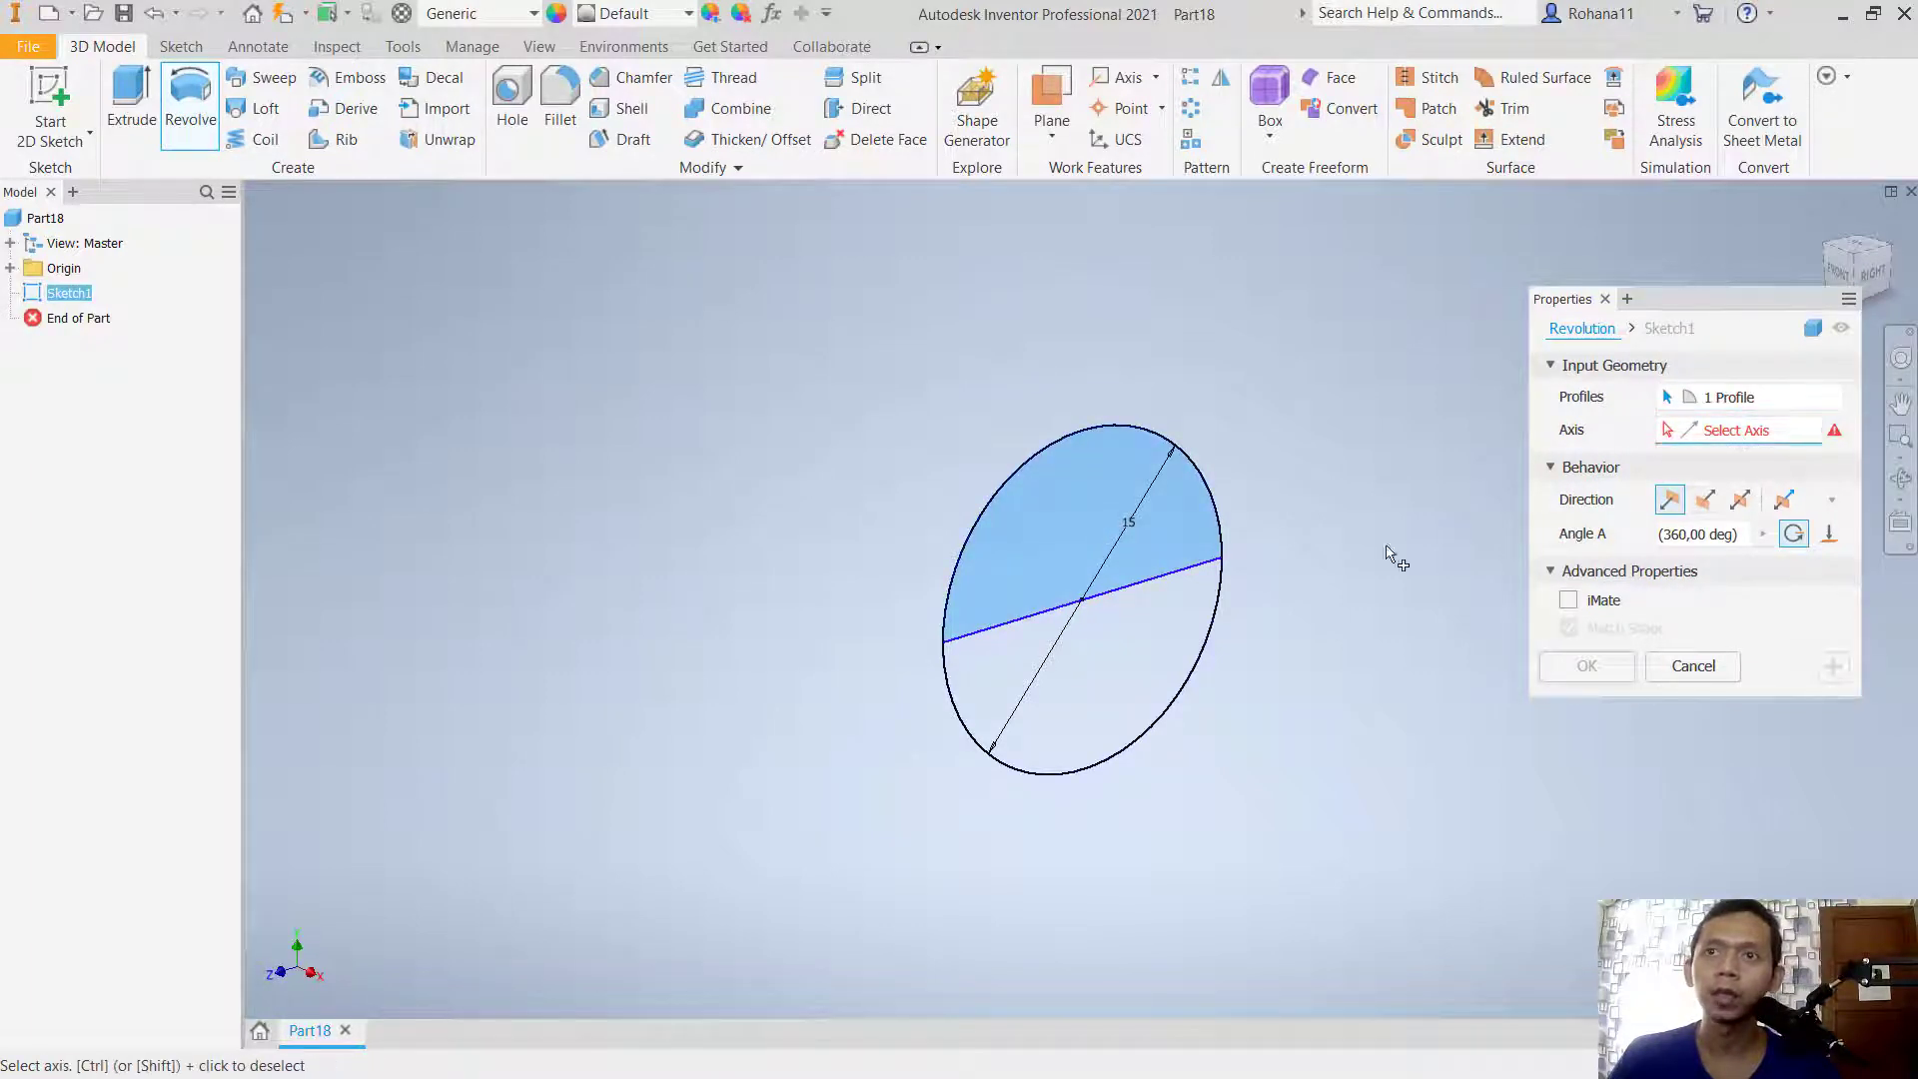
pyautogui.click(1191, 577)
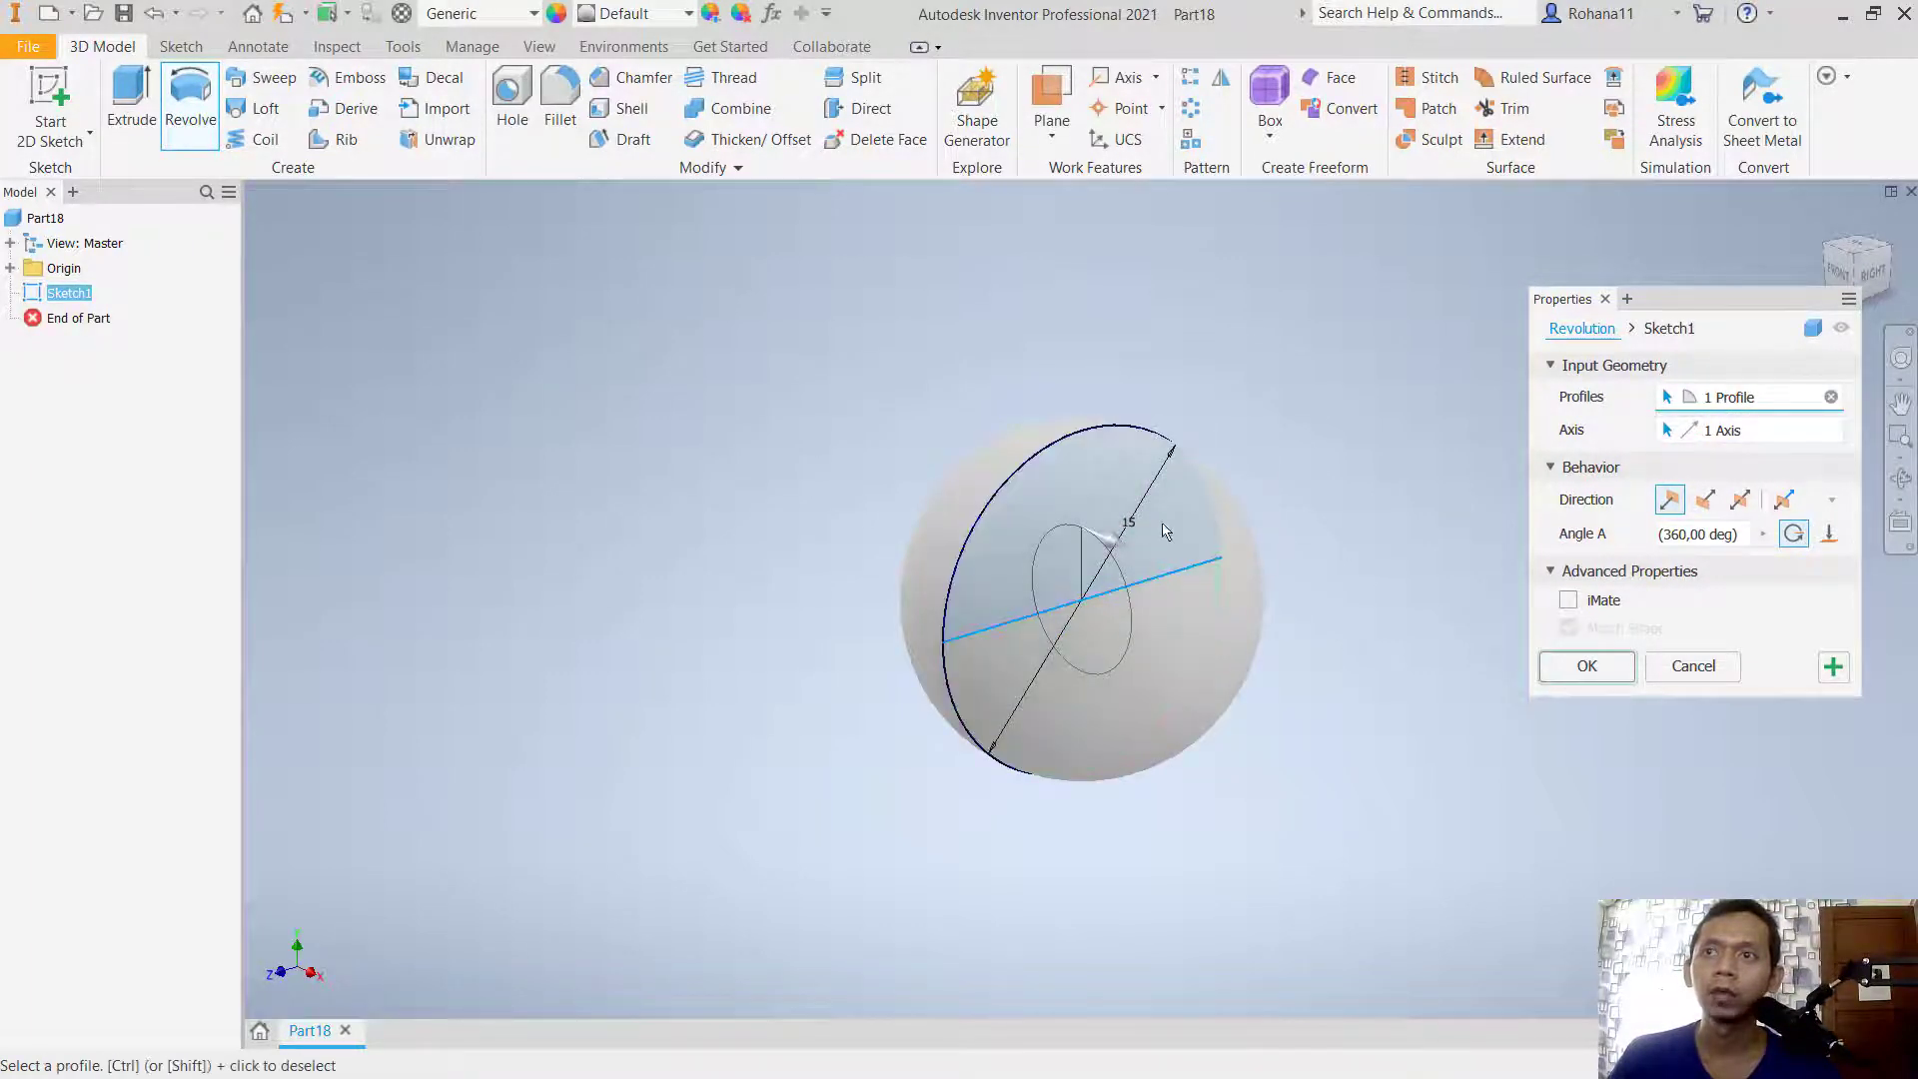
pyautogui.click(1712, 536)
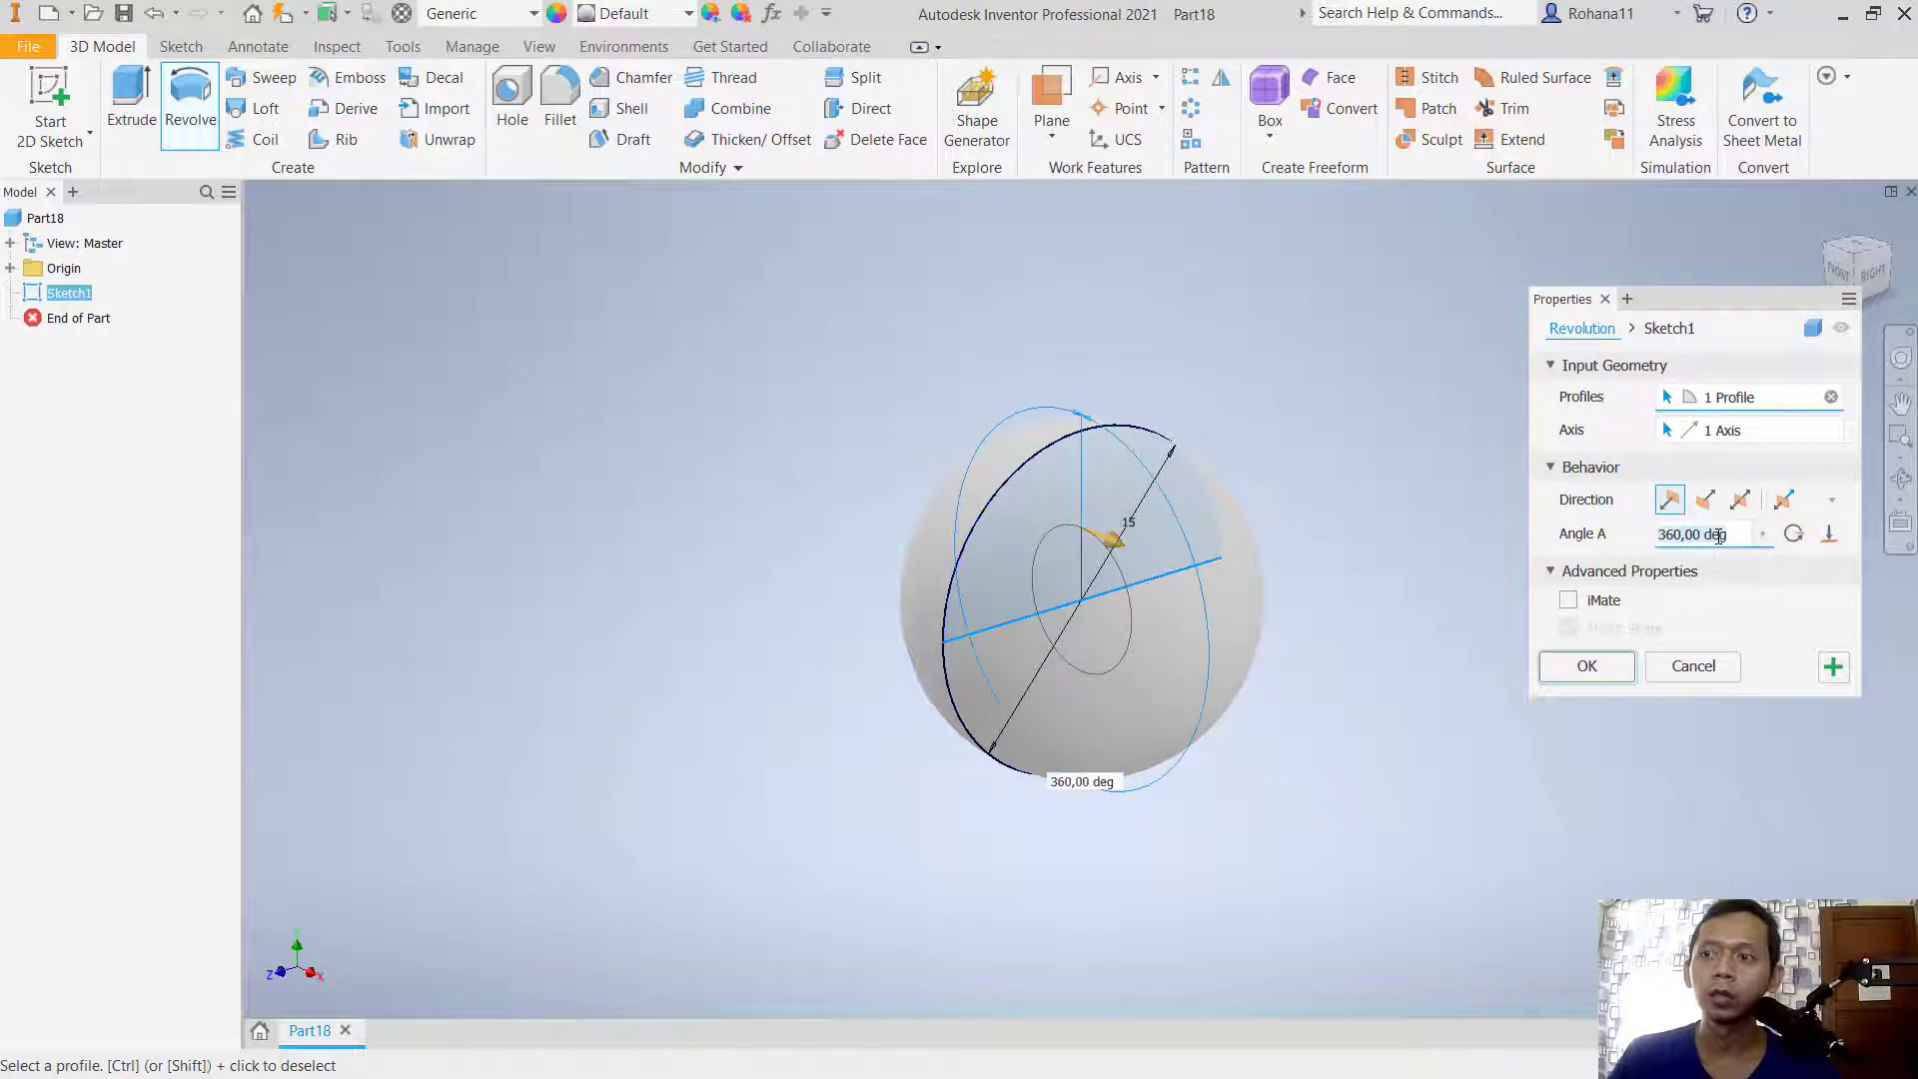
pyautogui.write('180')
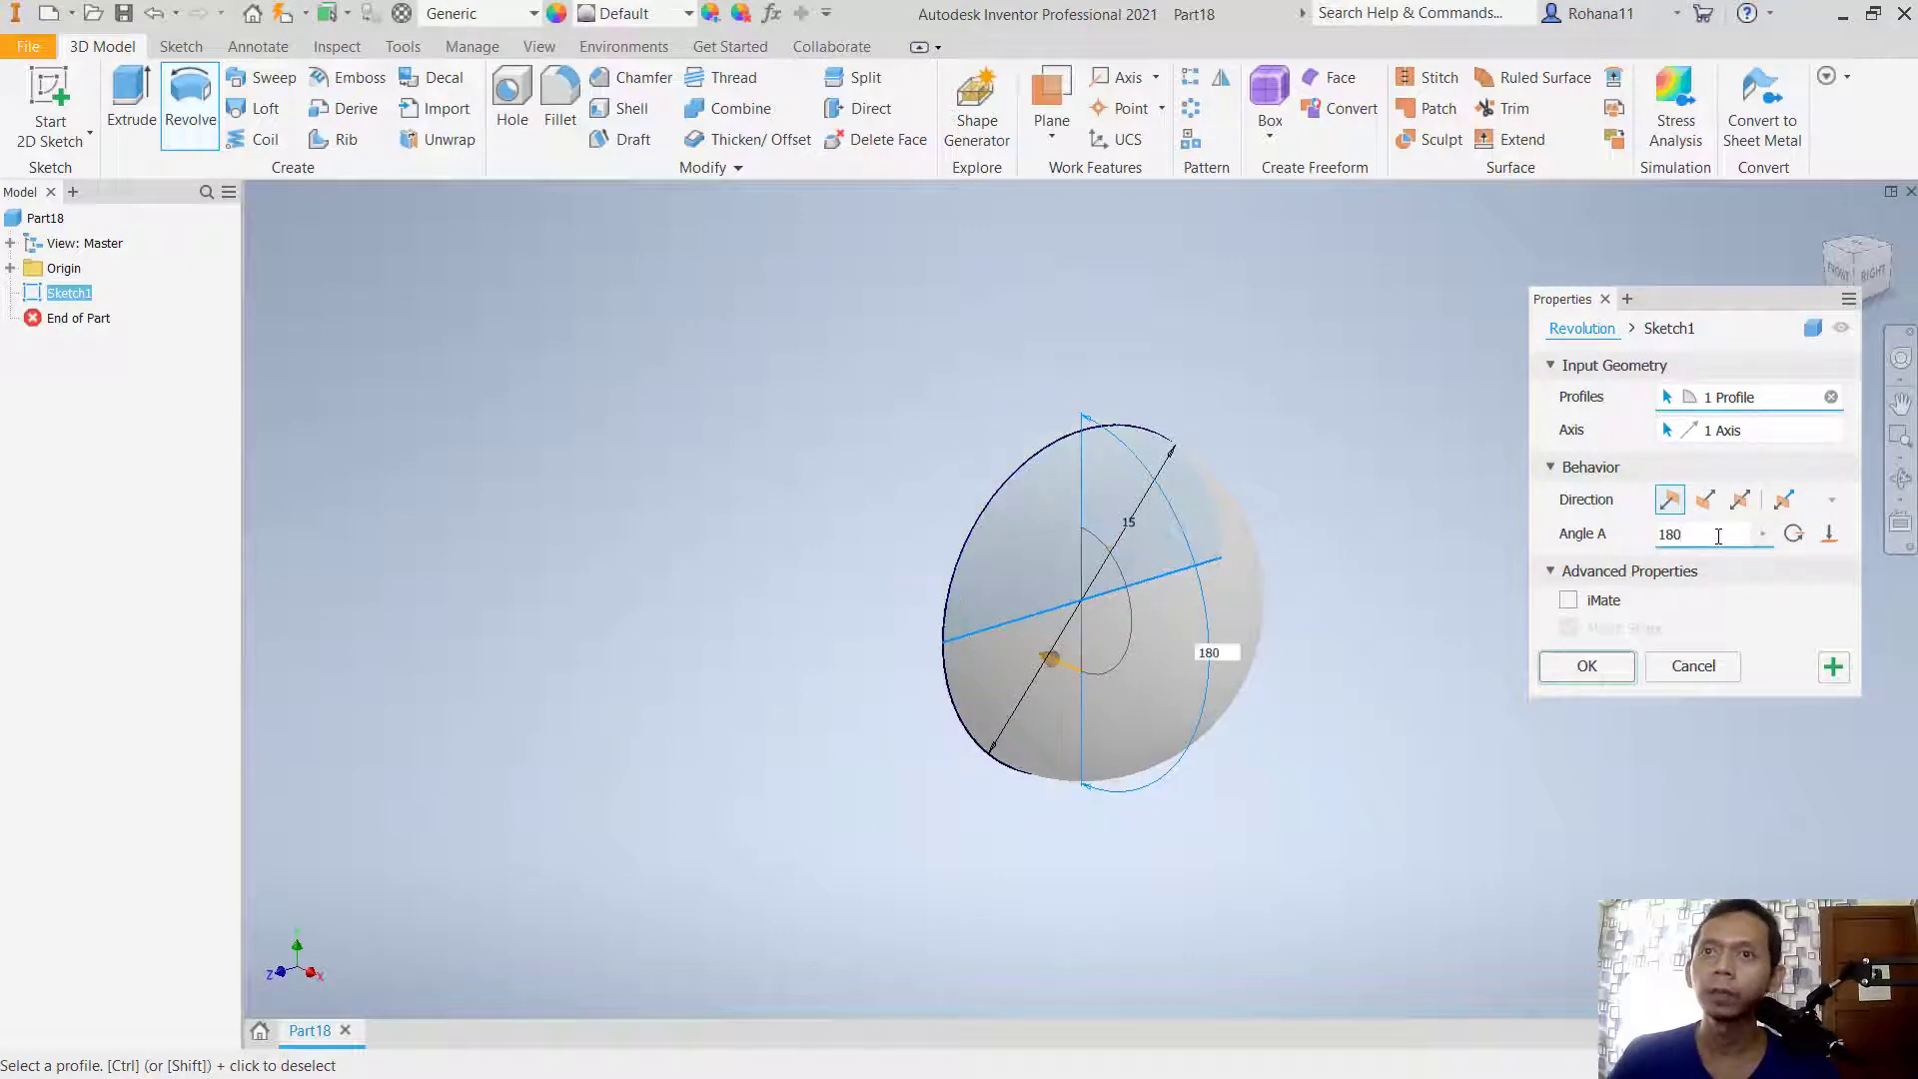
pyautogui.click(1586, 666)
pyautogui.moveTo(1321, 486); pyautogui.dragTo(1289, 505, button='middle')
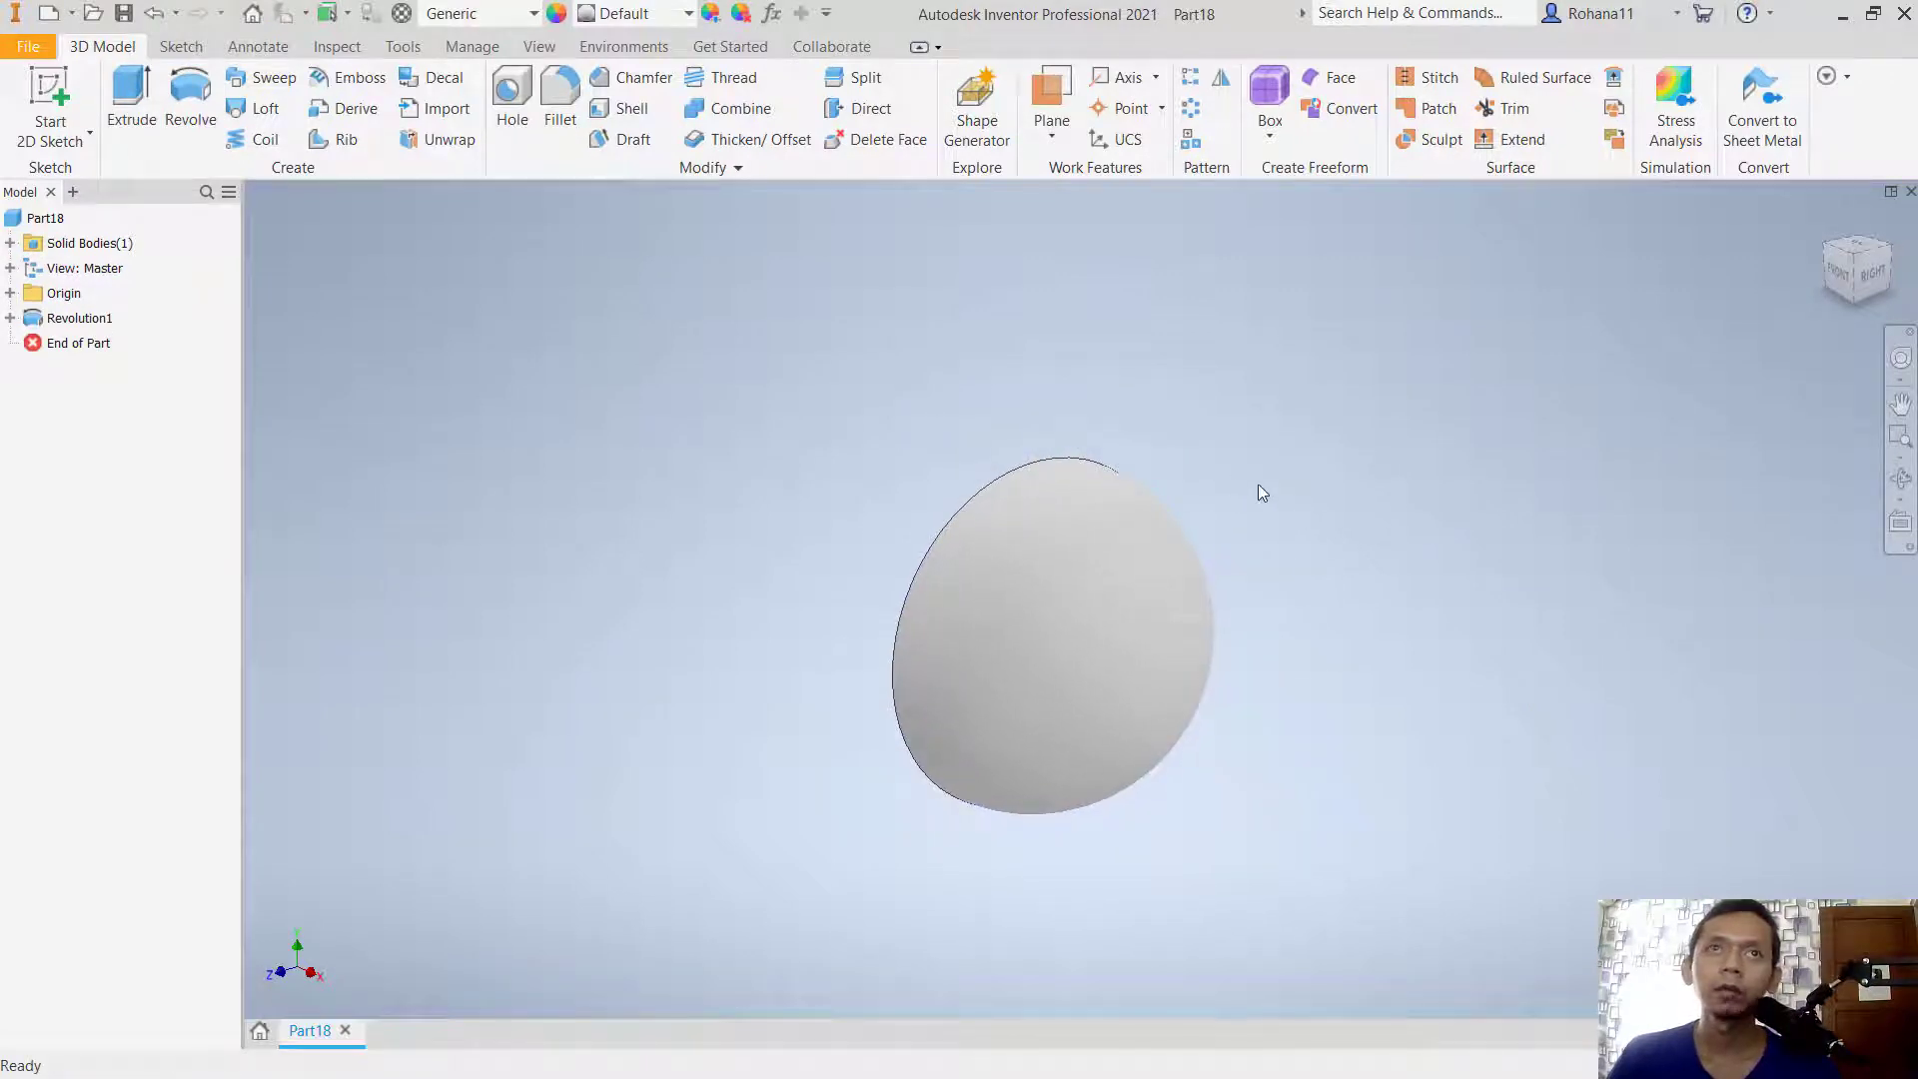
# Step: Create Work Plane1 offset -9,750 mm from the half sphere's flat face
pyautogui.click(1052, 127)
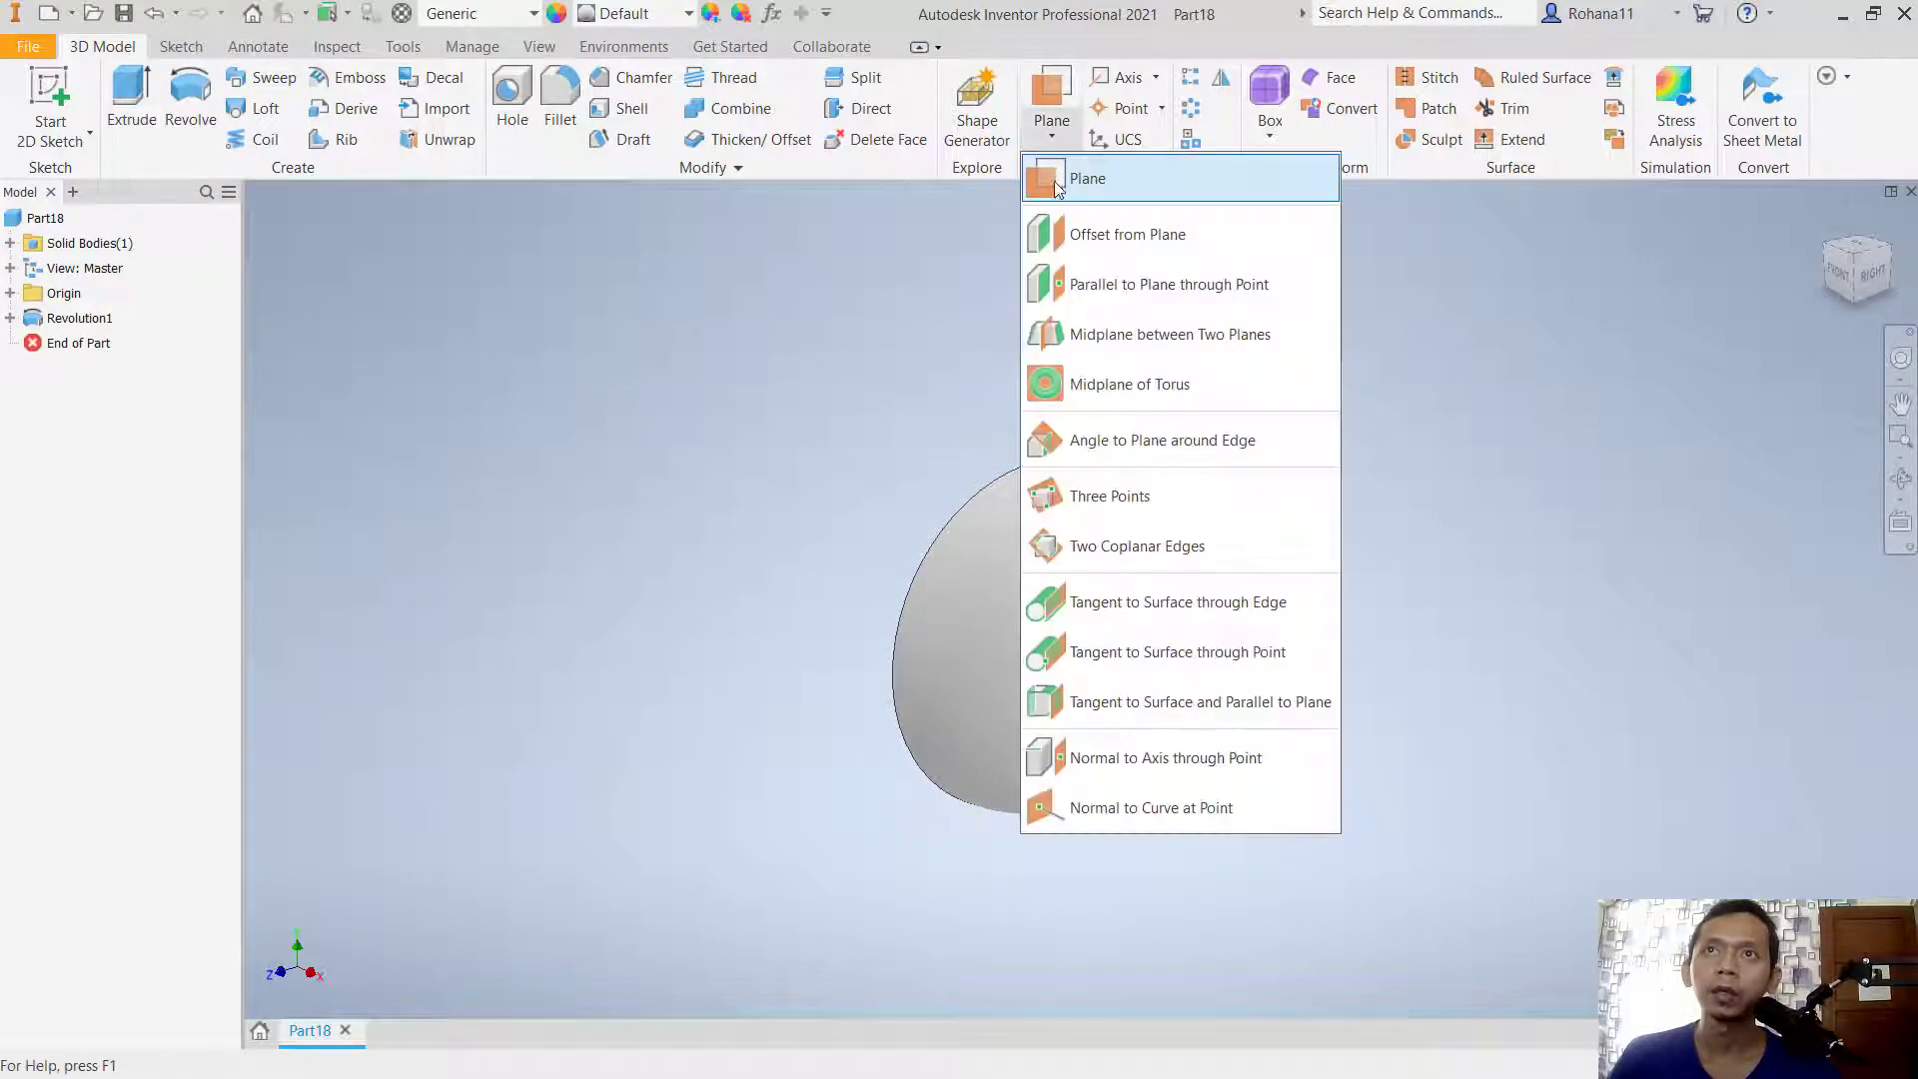
pyautogui.click(1127, 238)
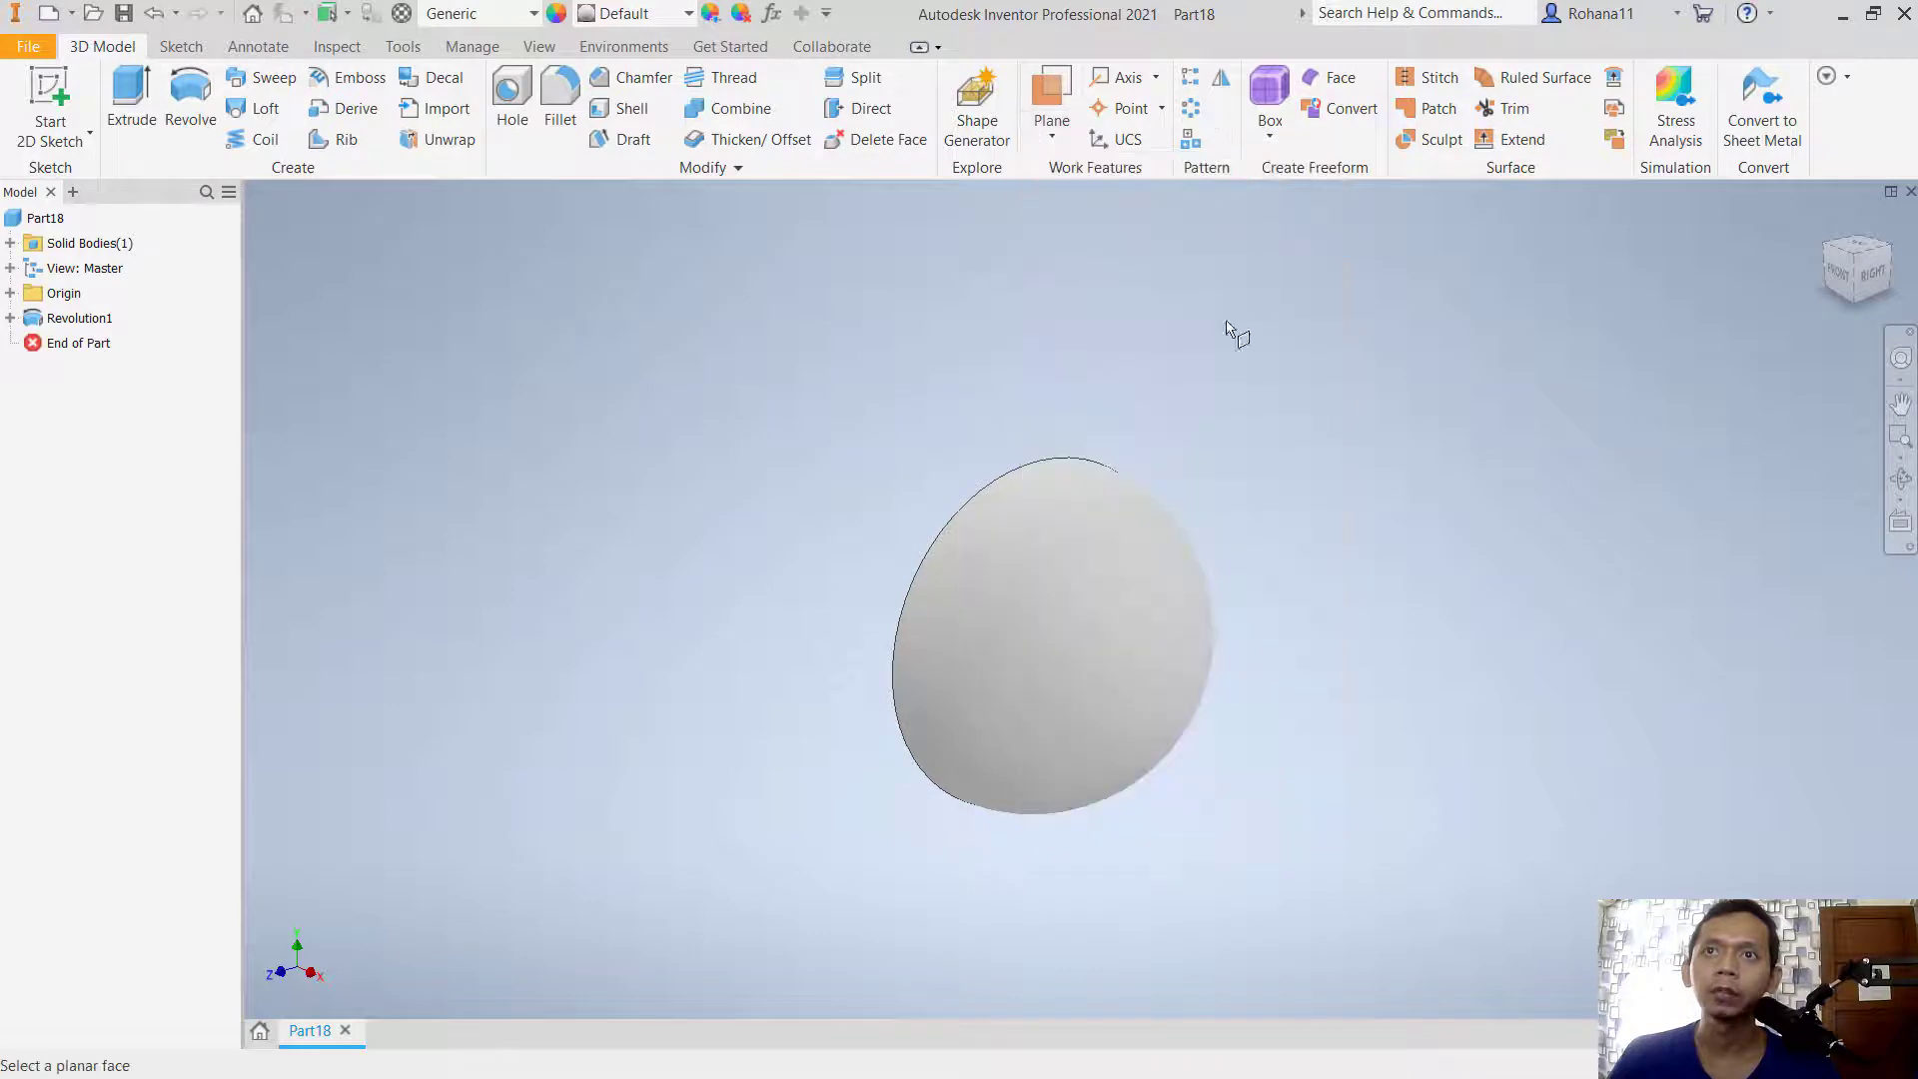
pyautogui.click(1009, 550)
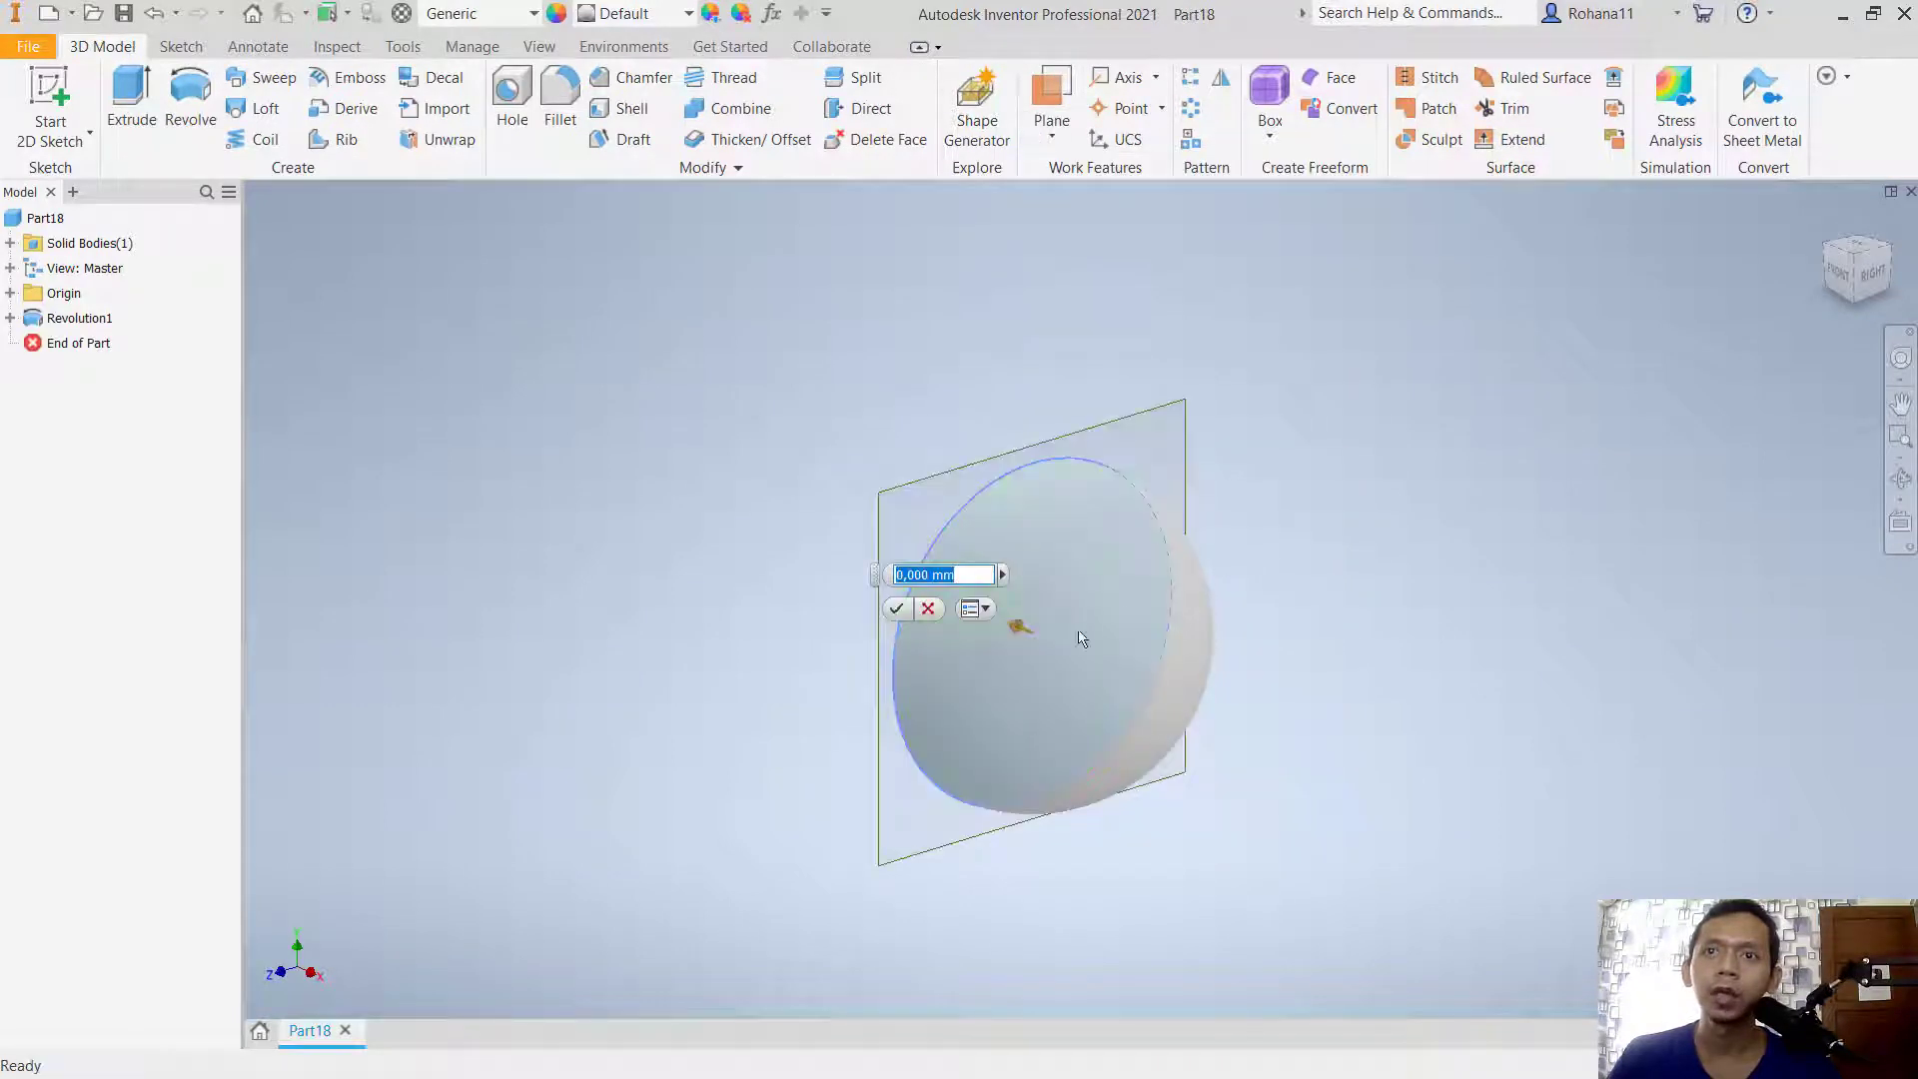
pyautogui.moveTo(1017, 633); pyautogui.dragTo(1165, 705)
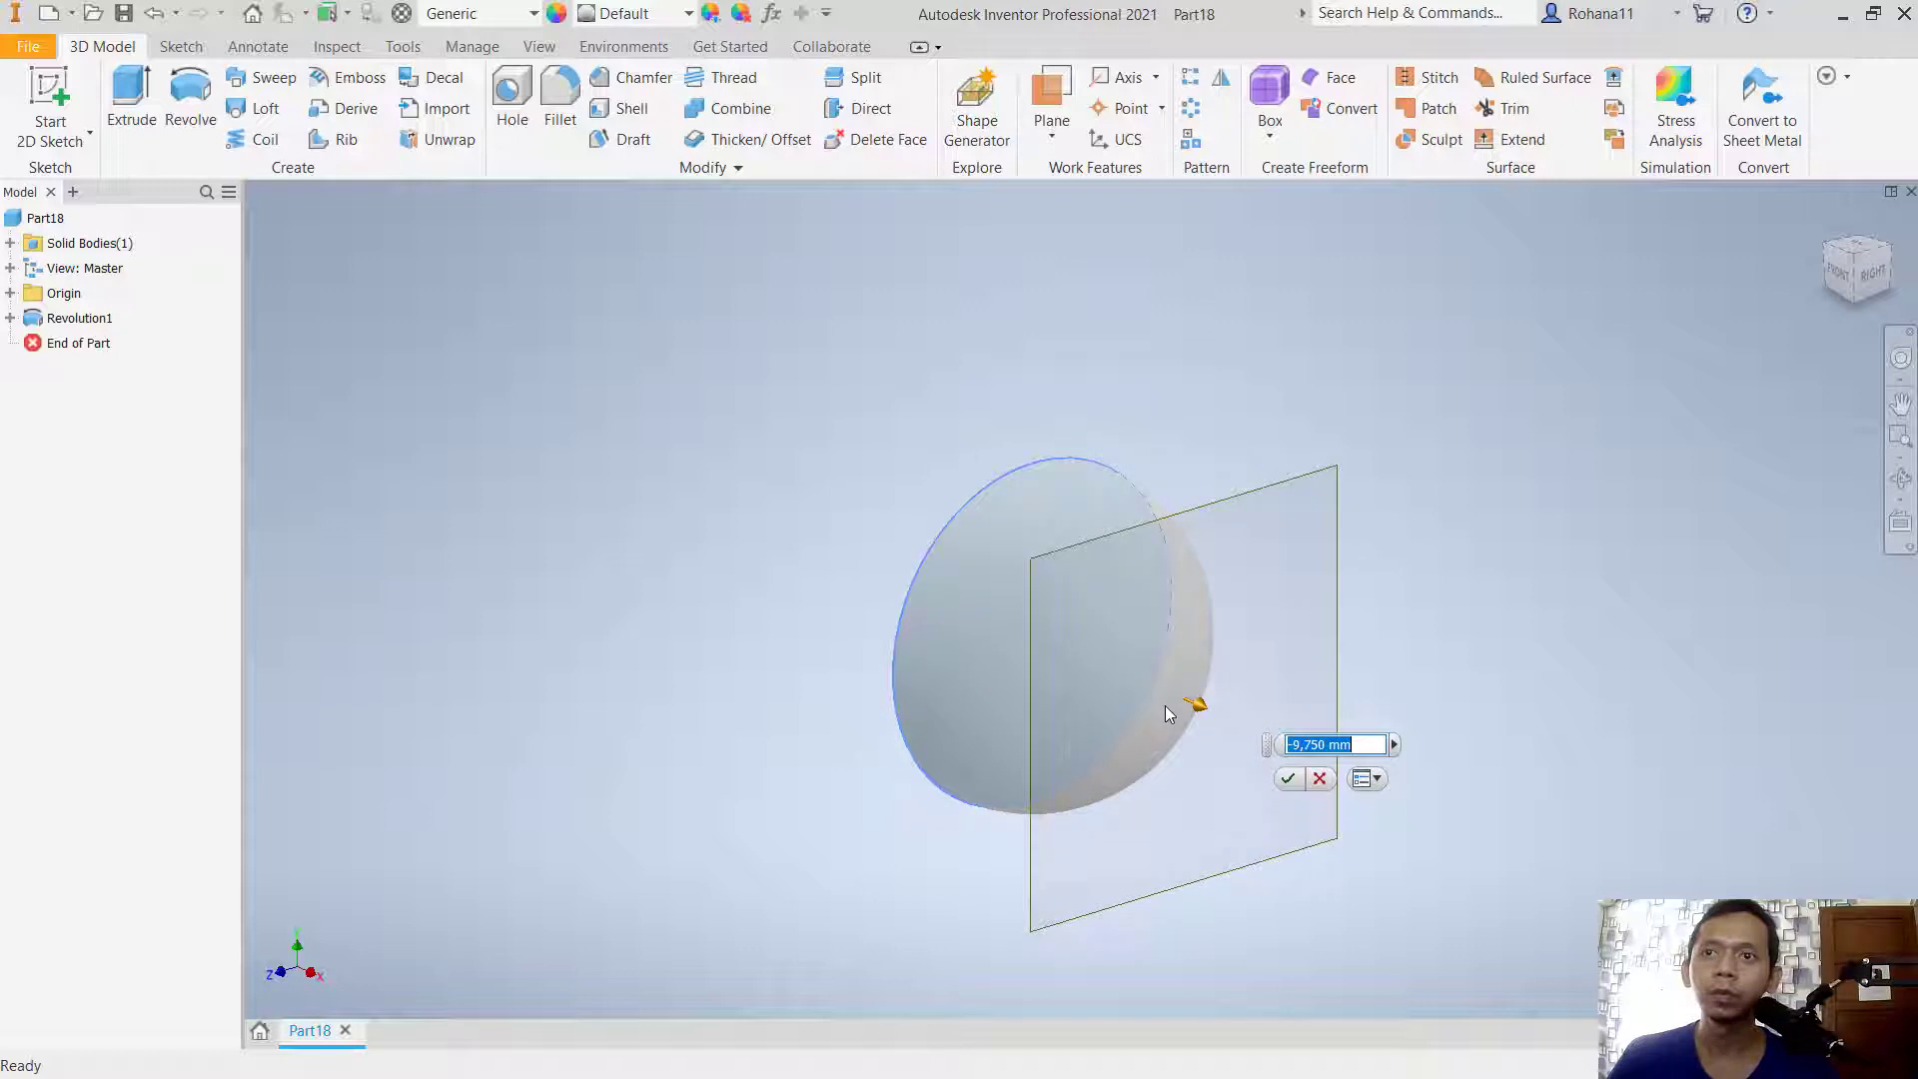
pyautogui.click(1288, 778)
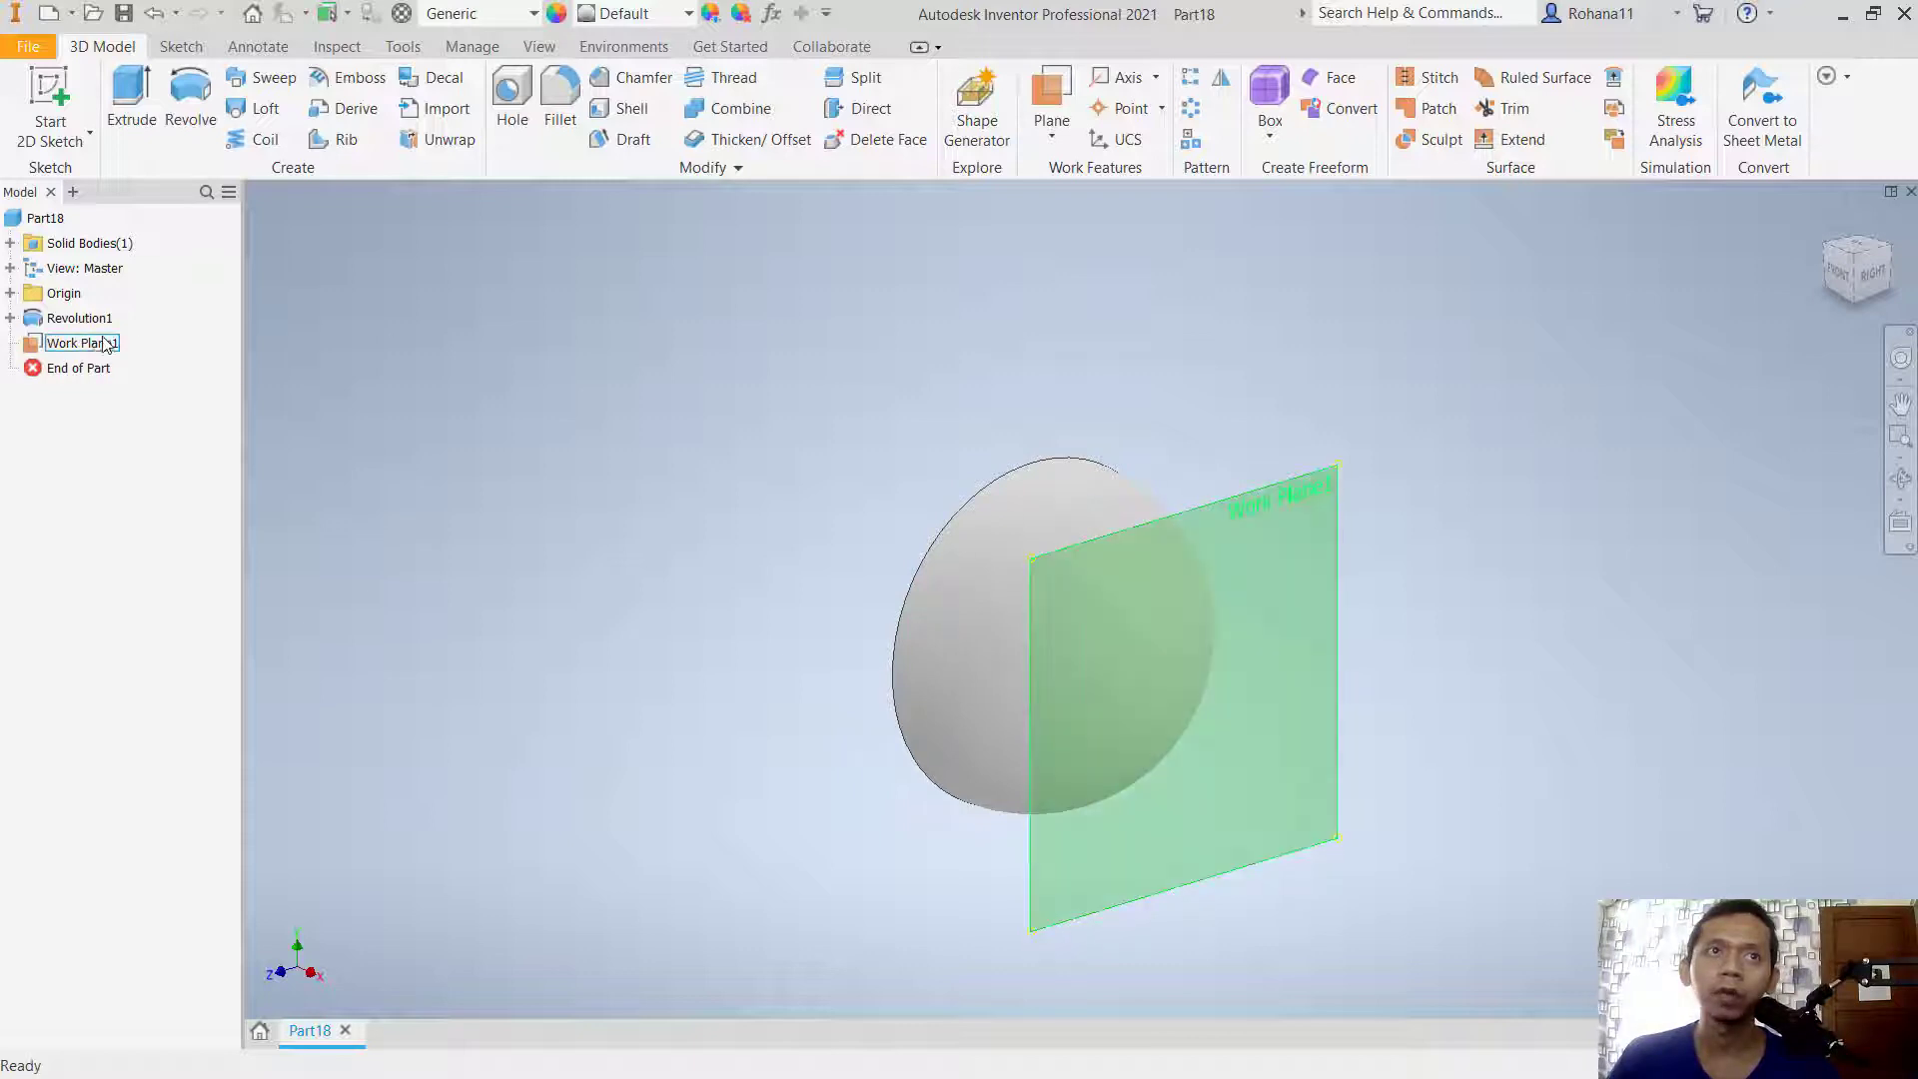
# Step: Flip the normal direction of Work Plane1
pyautogui.rightClick(94, 345)
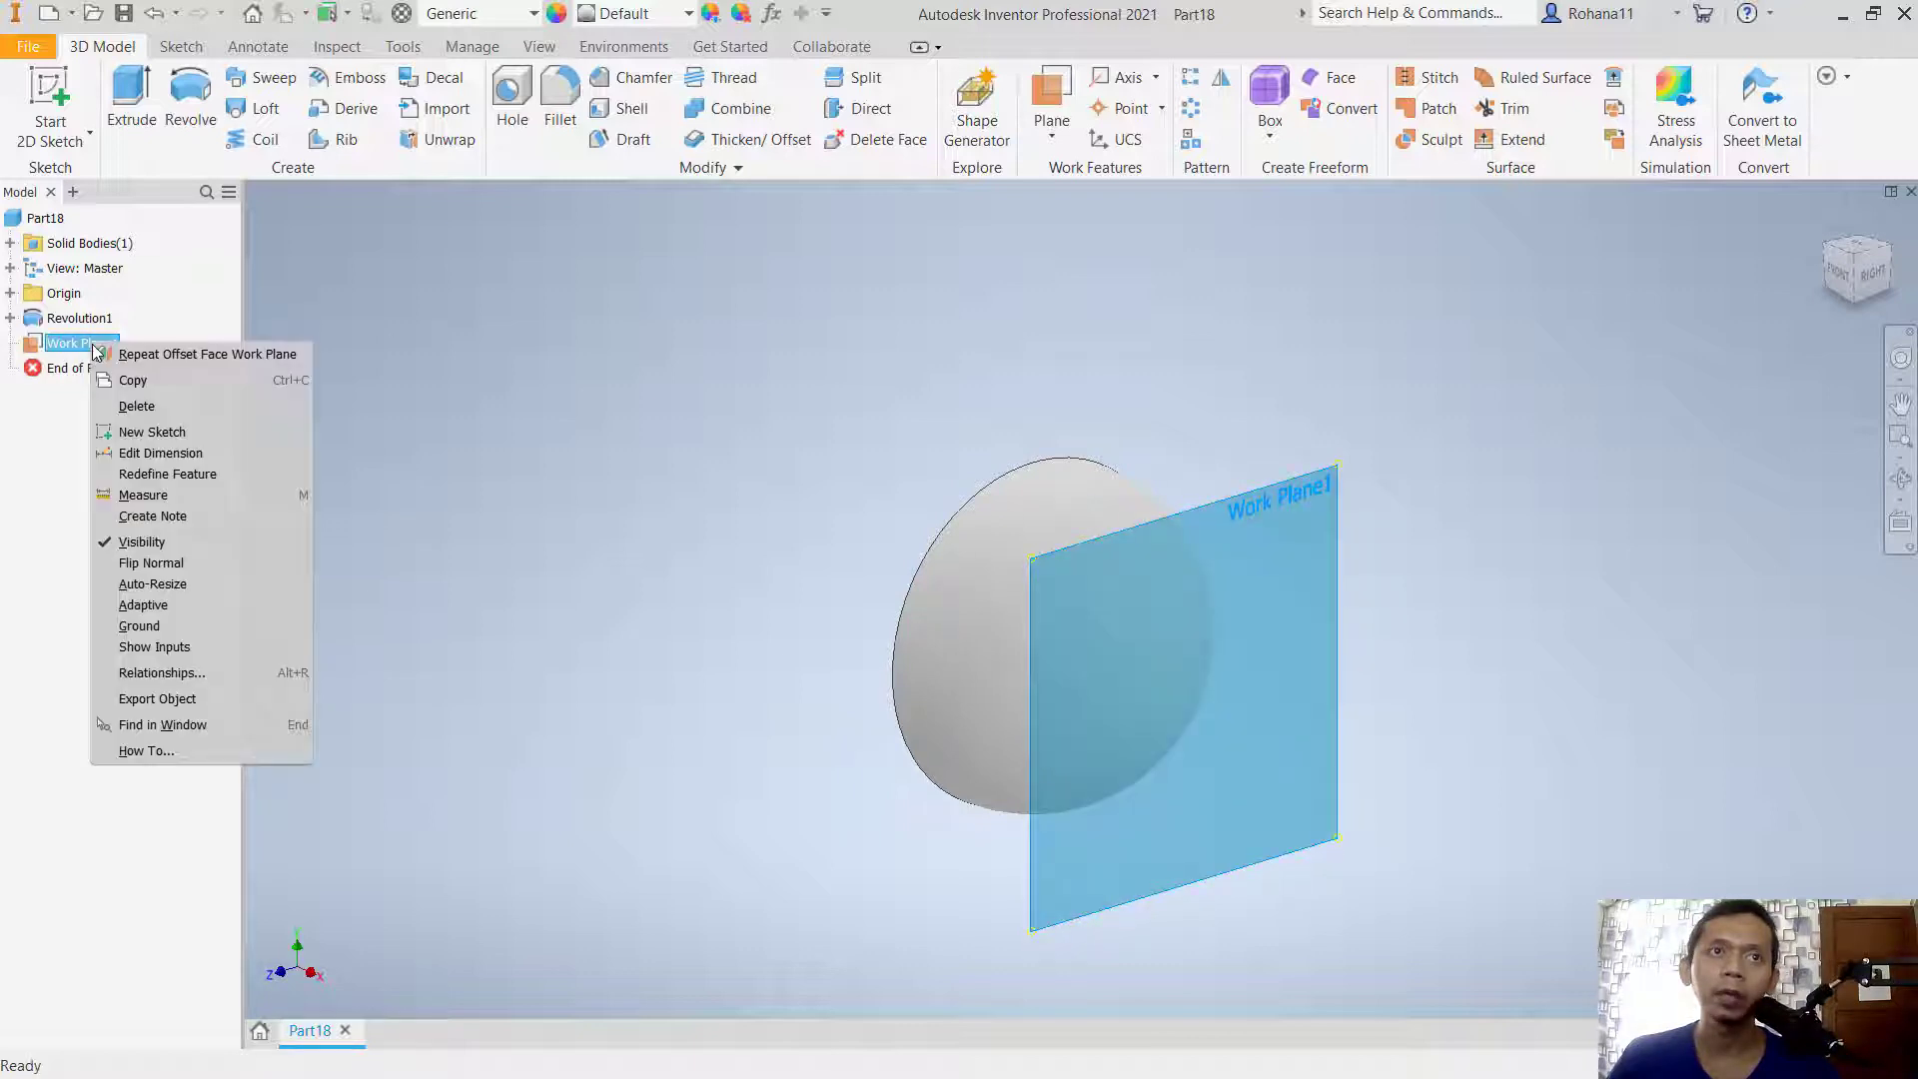
pyautogui.click(154, 562)
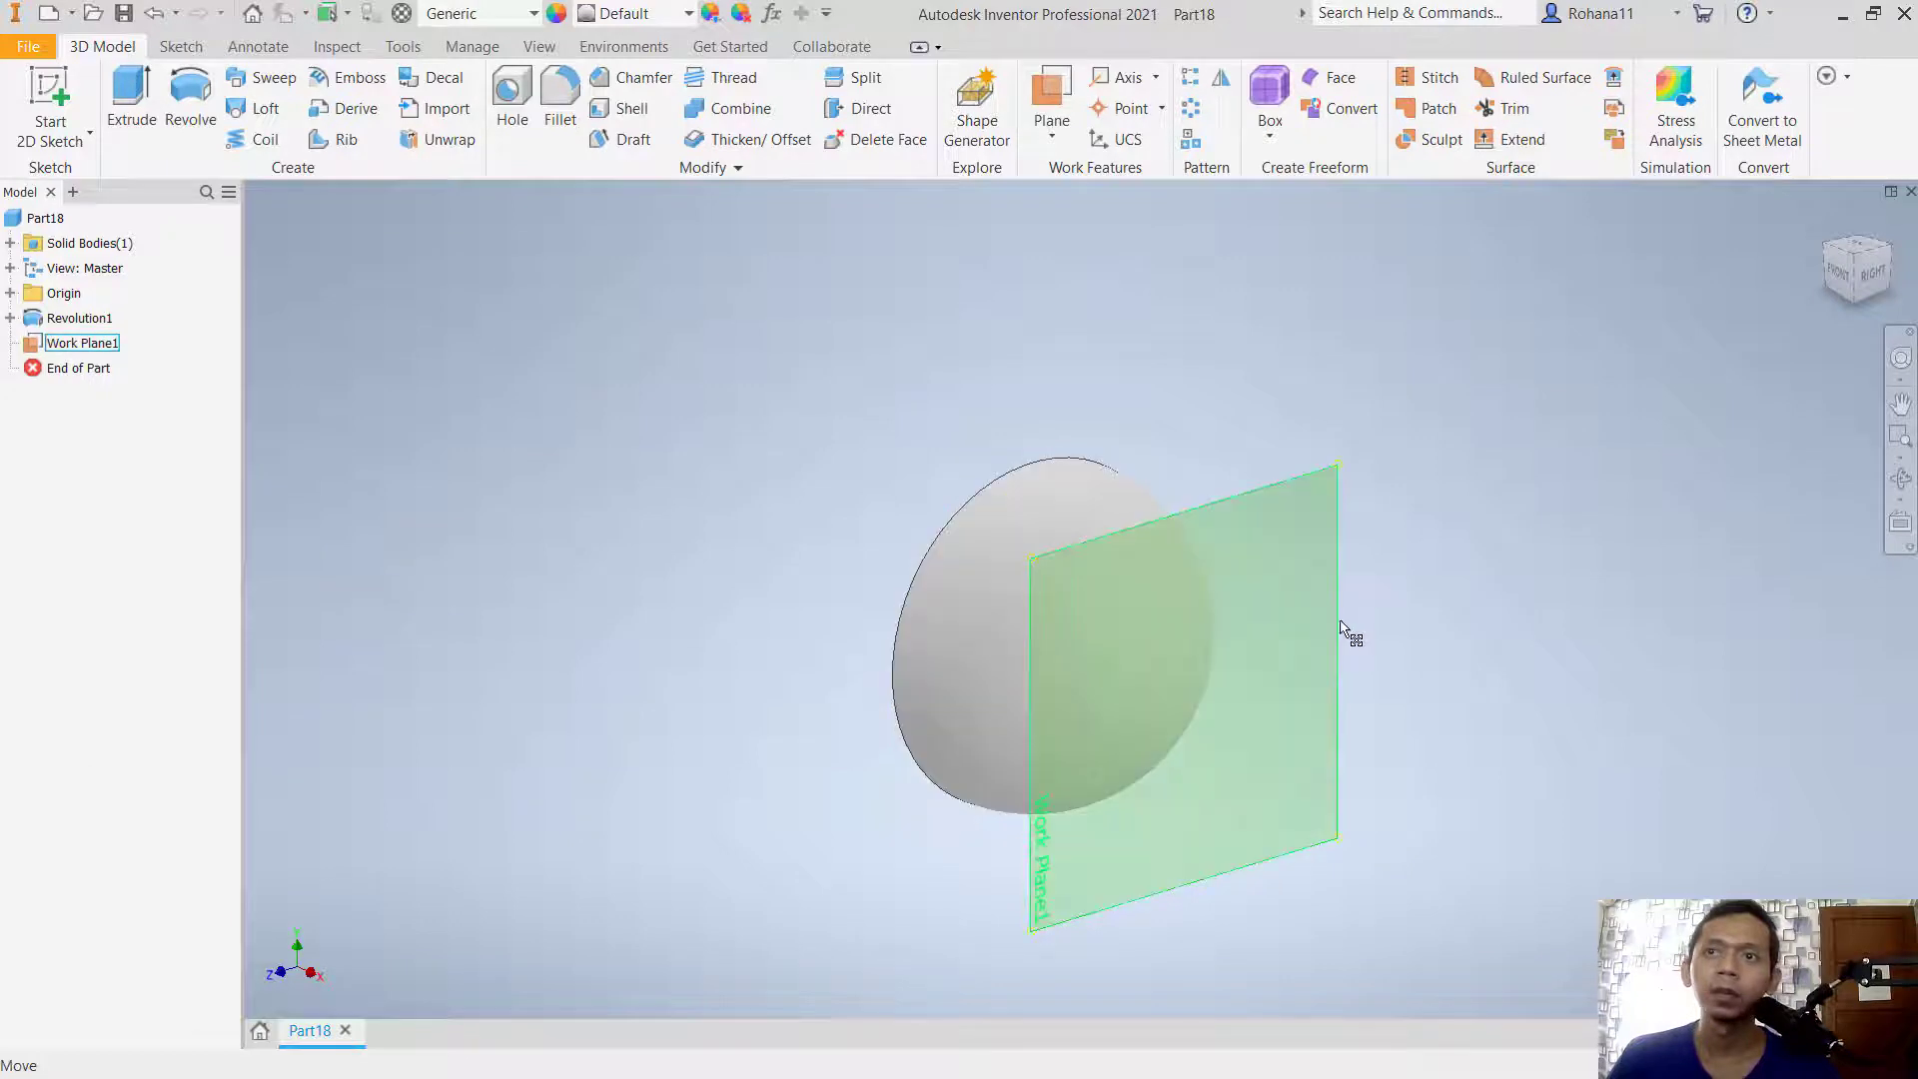
pyautogui.click(50, 100)
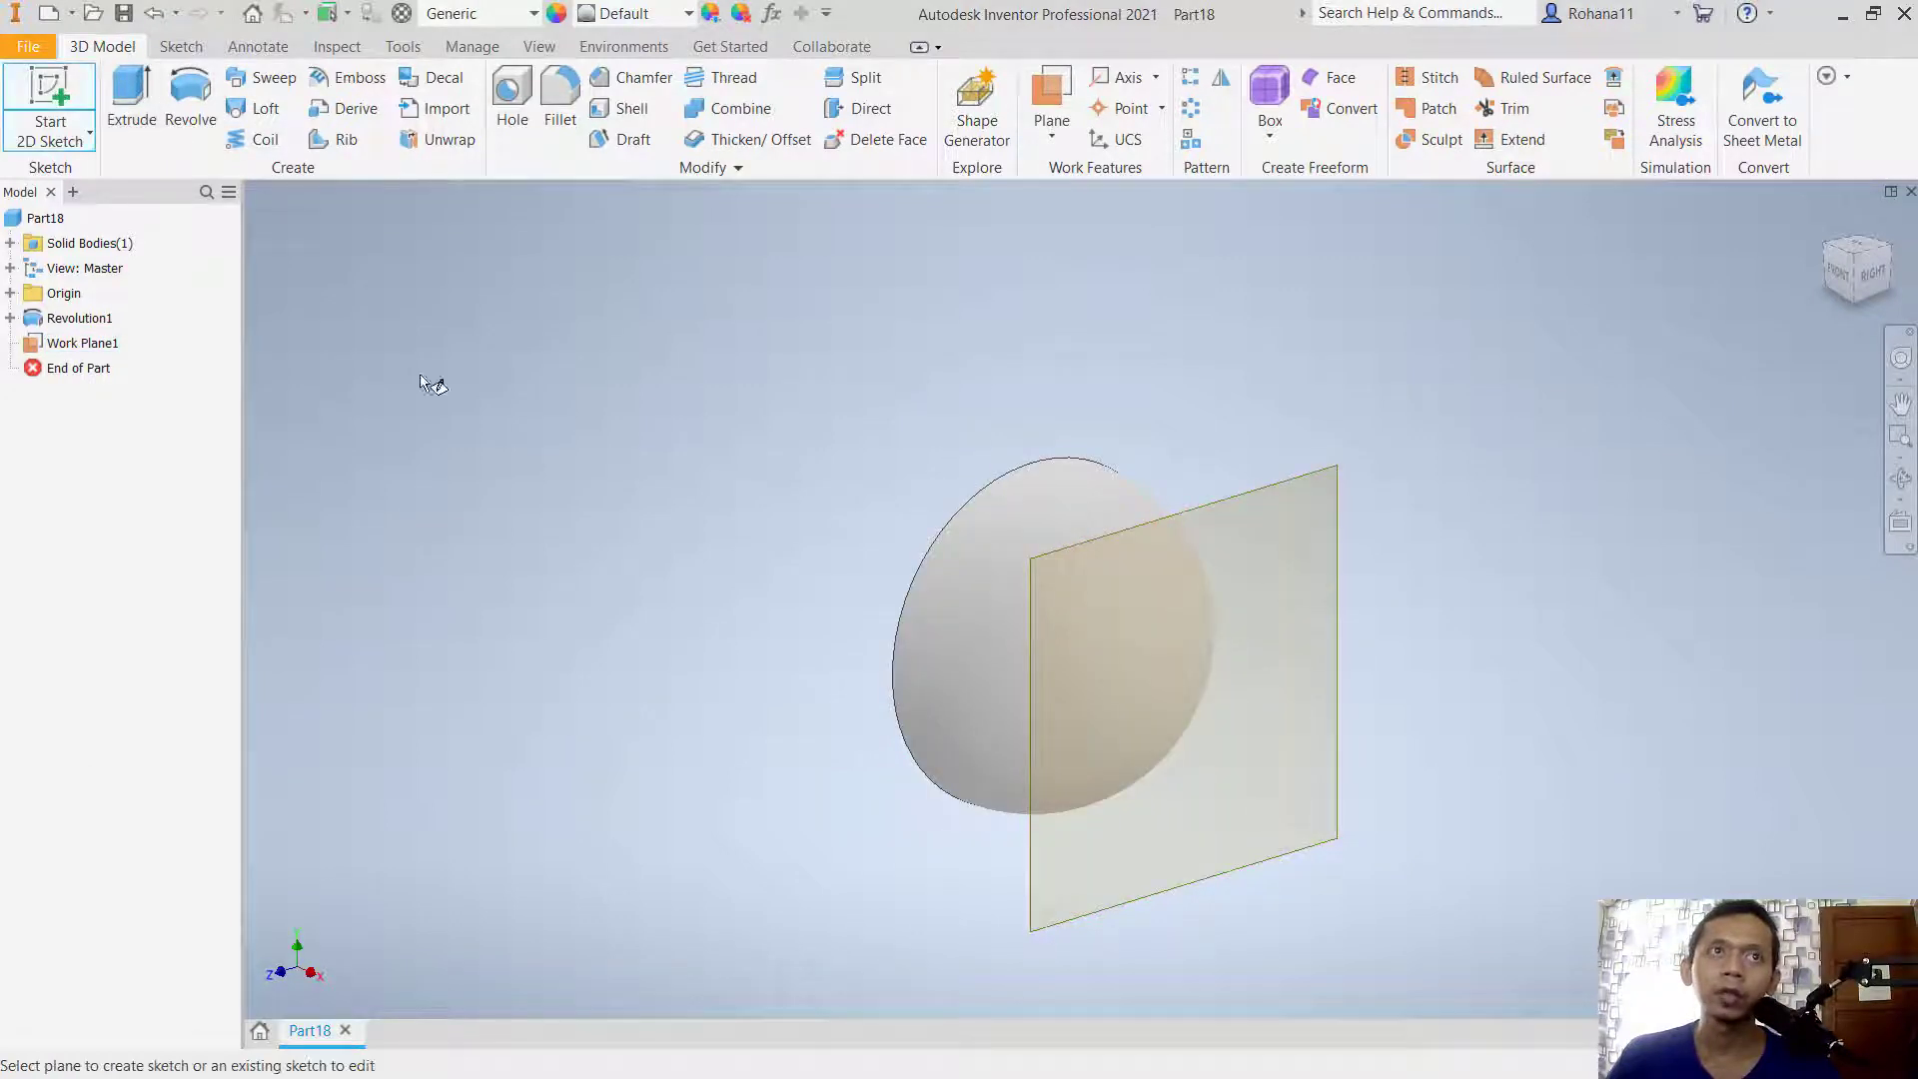
# Step: Place the word TEXT in a new sketch on Work Plane1
pyautogui.click(1303, 494)
pyautogui.click(418, 112)
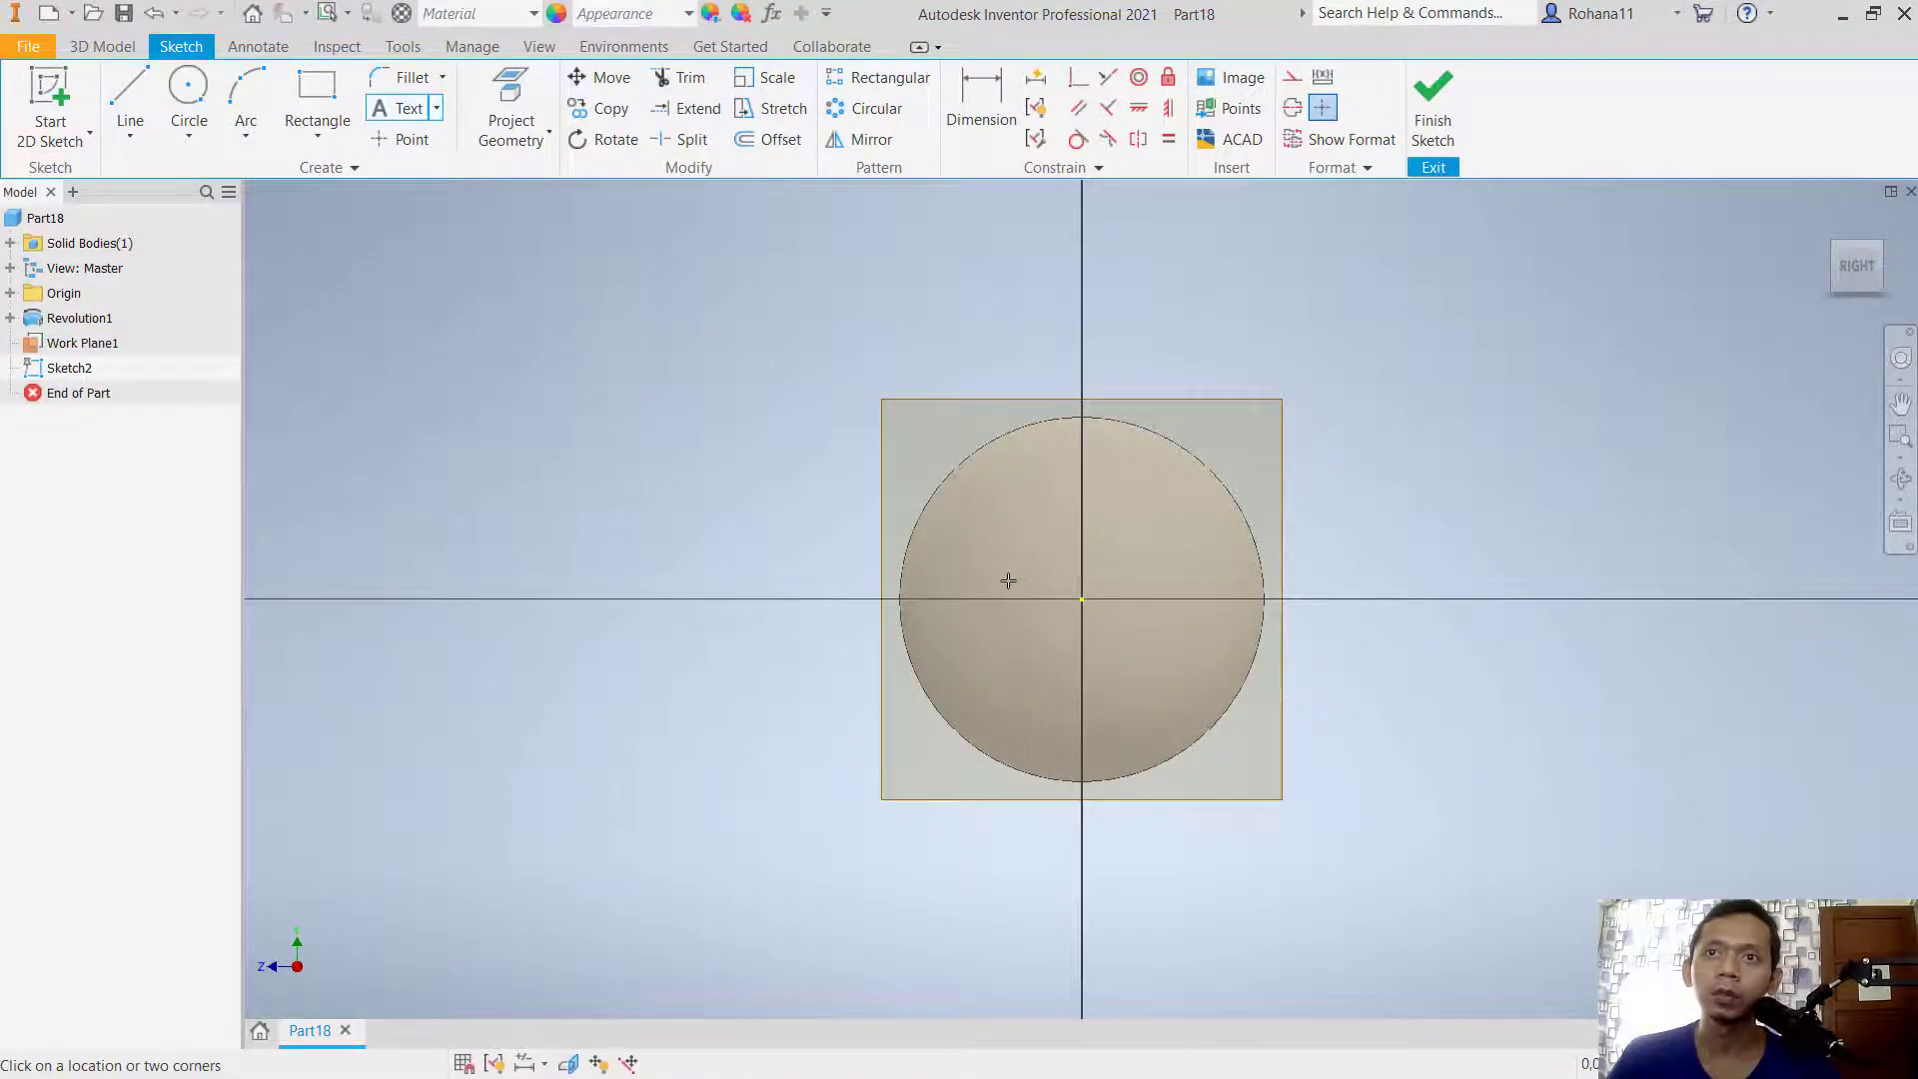
pyautogui.click(1463, 573)
pyautogui.write('TEXT')
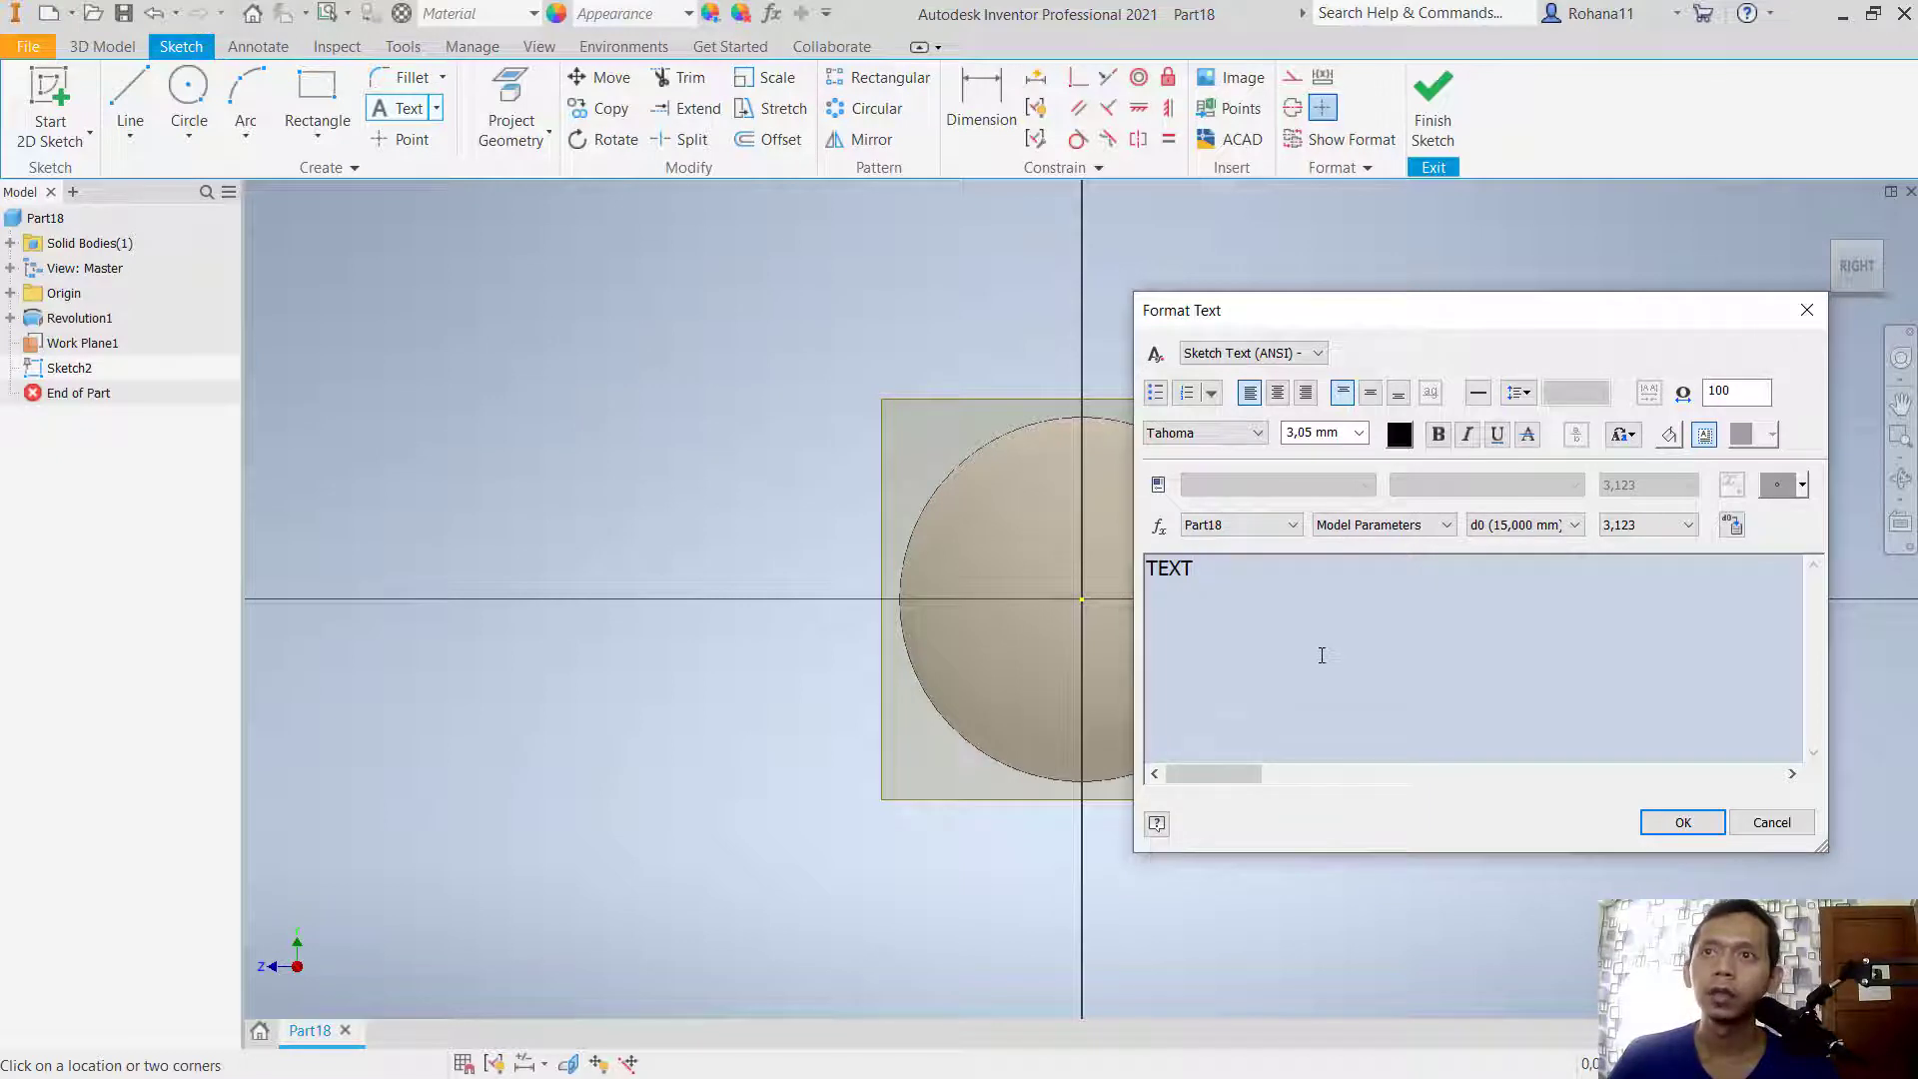
pyautogui.click(1681, 821)
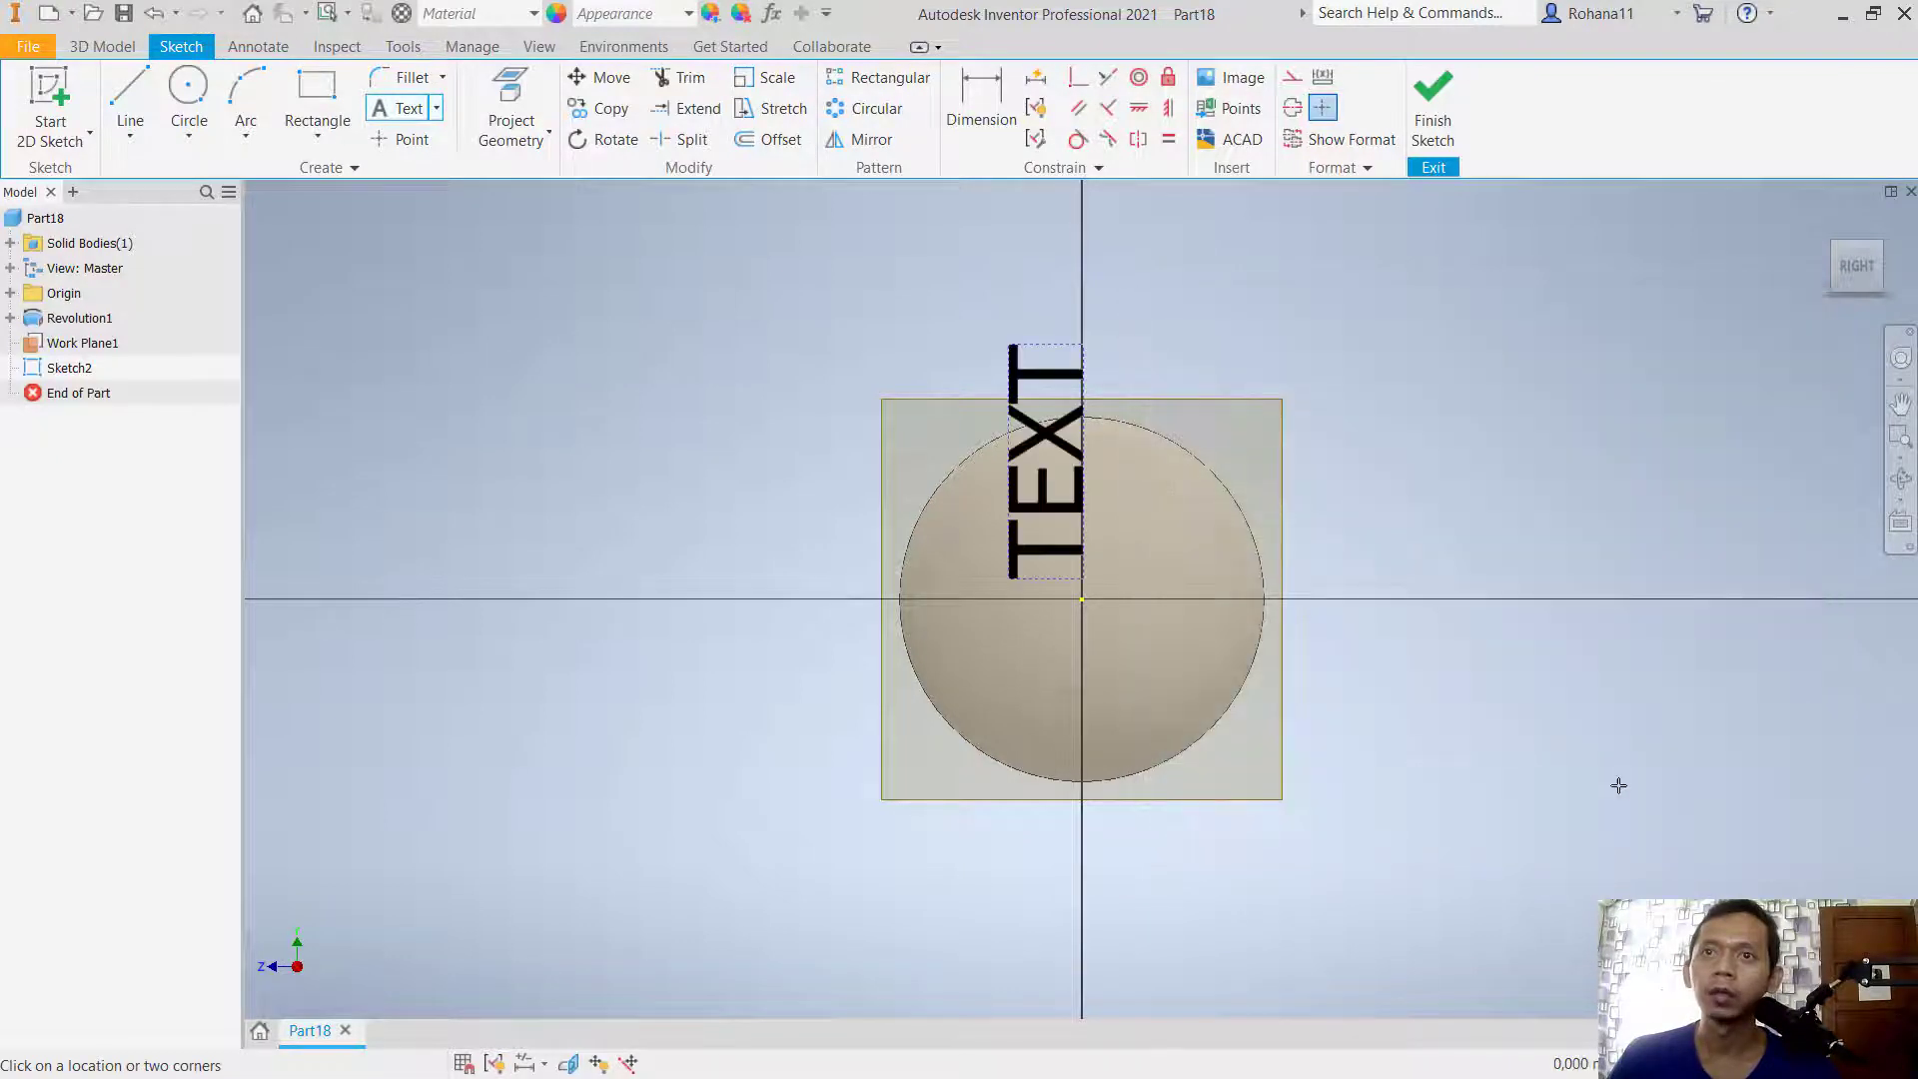
# Step: Rotate the TEXT 270° about the origin and centre it on the sphere
pyautogui.click(604, 139)
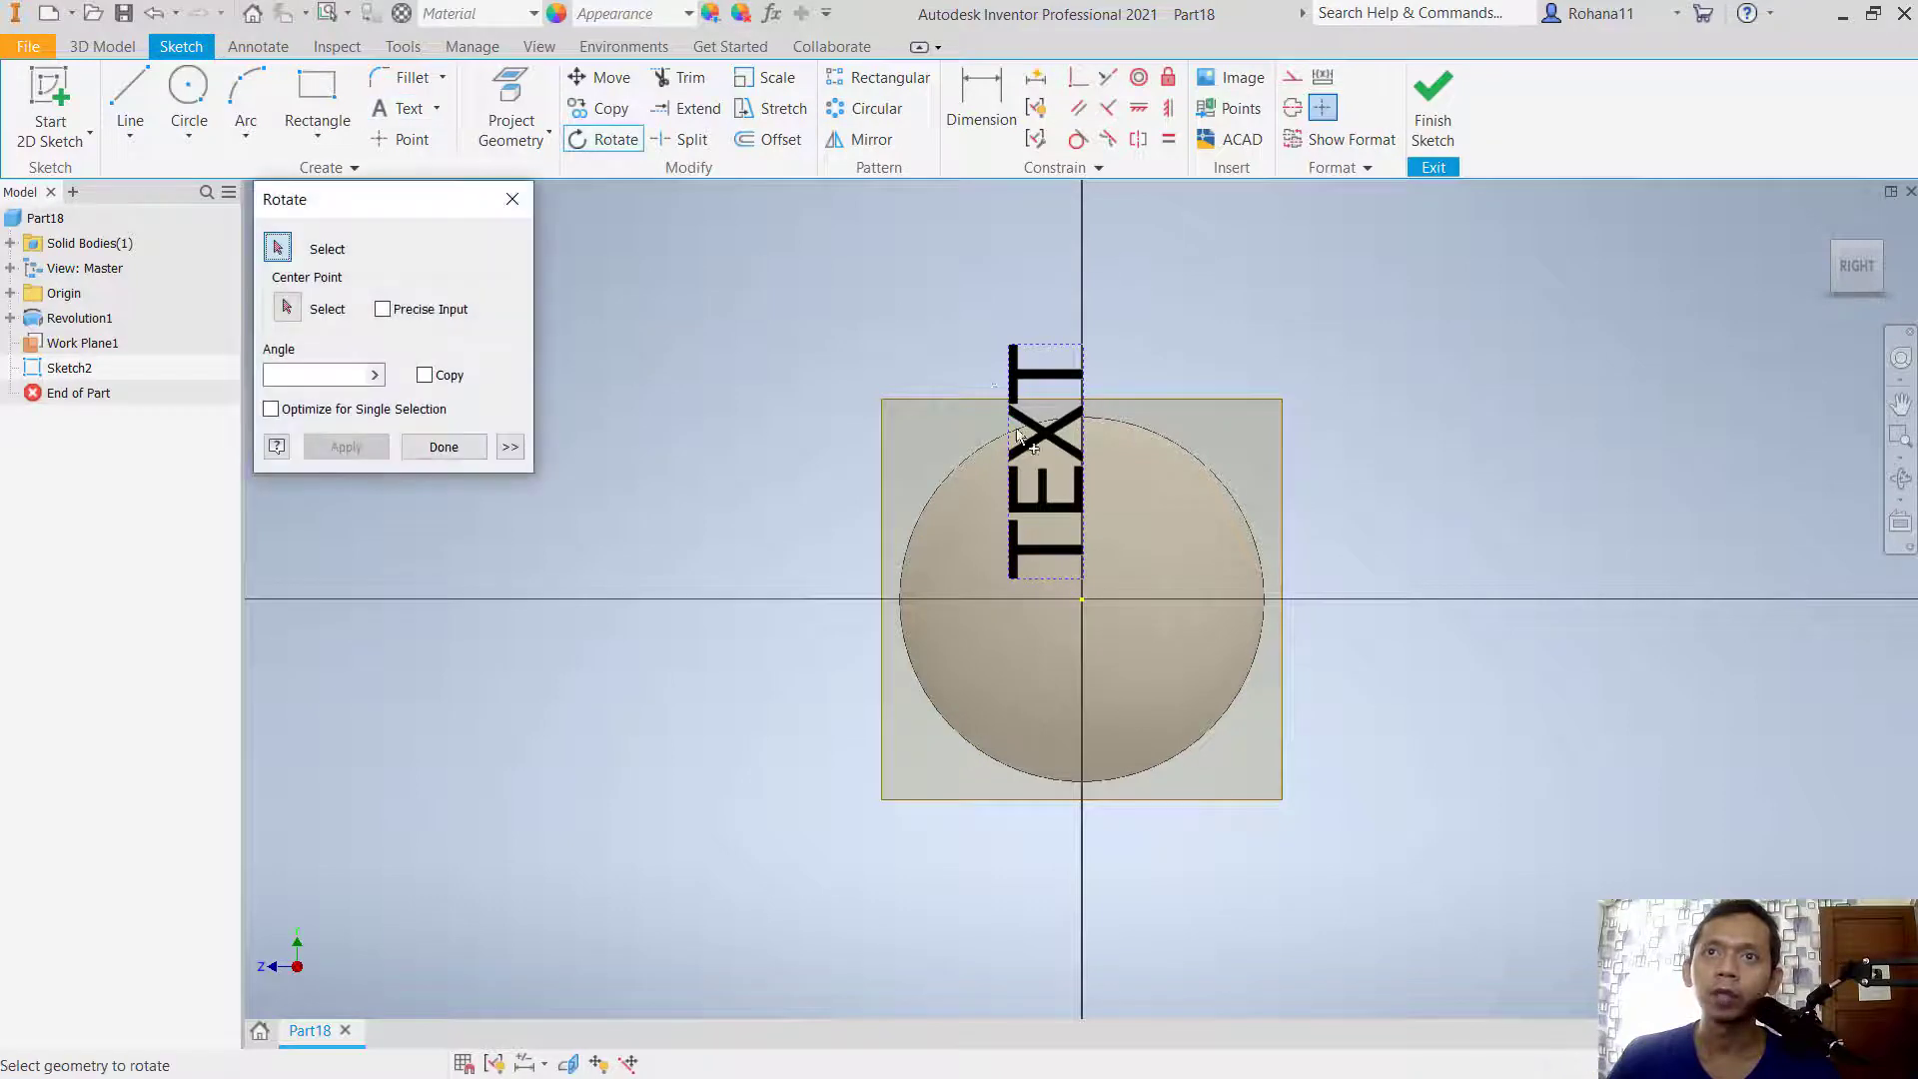
pyautogui.click(1038, 504)
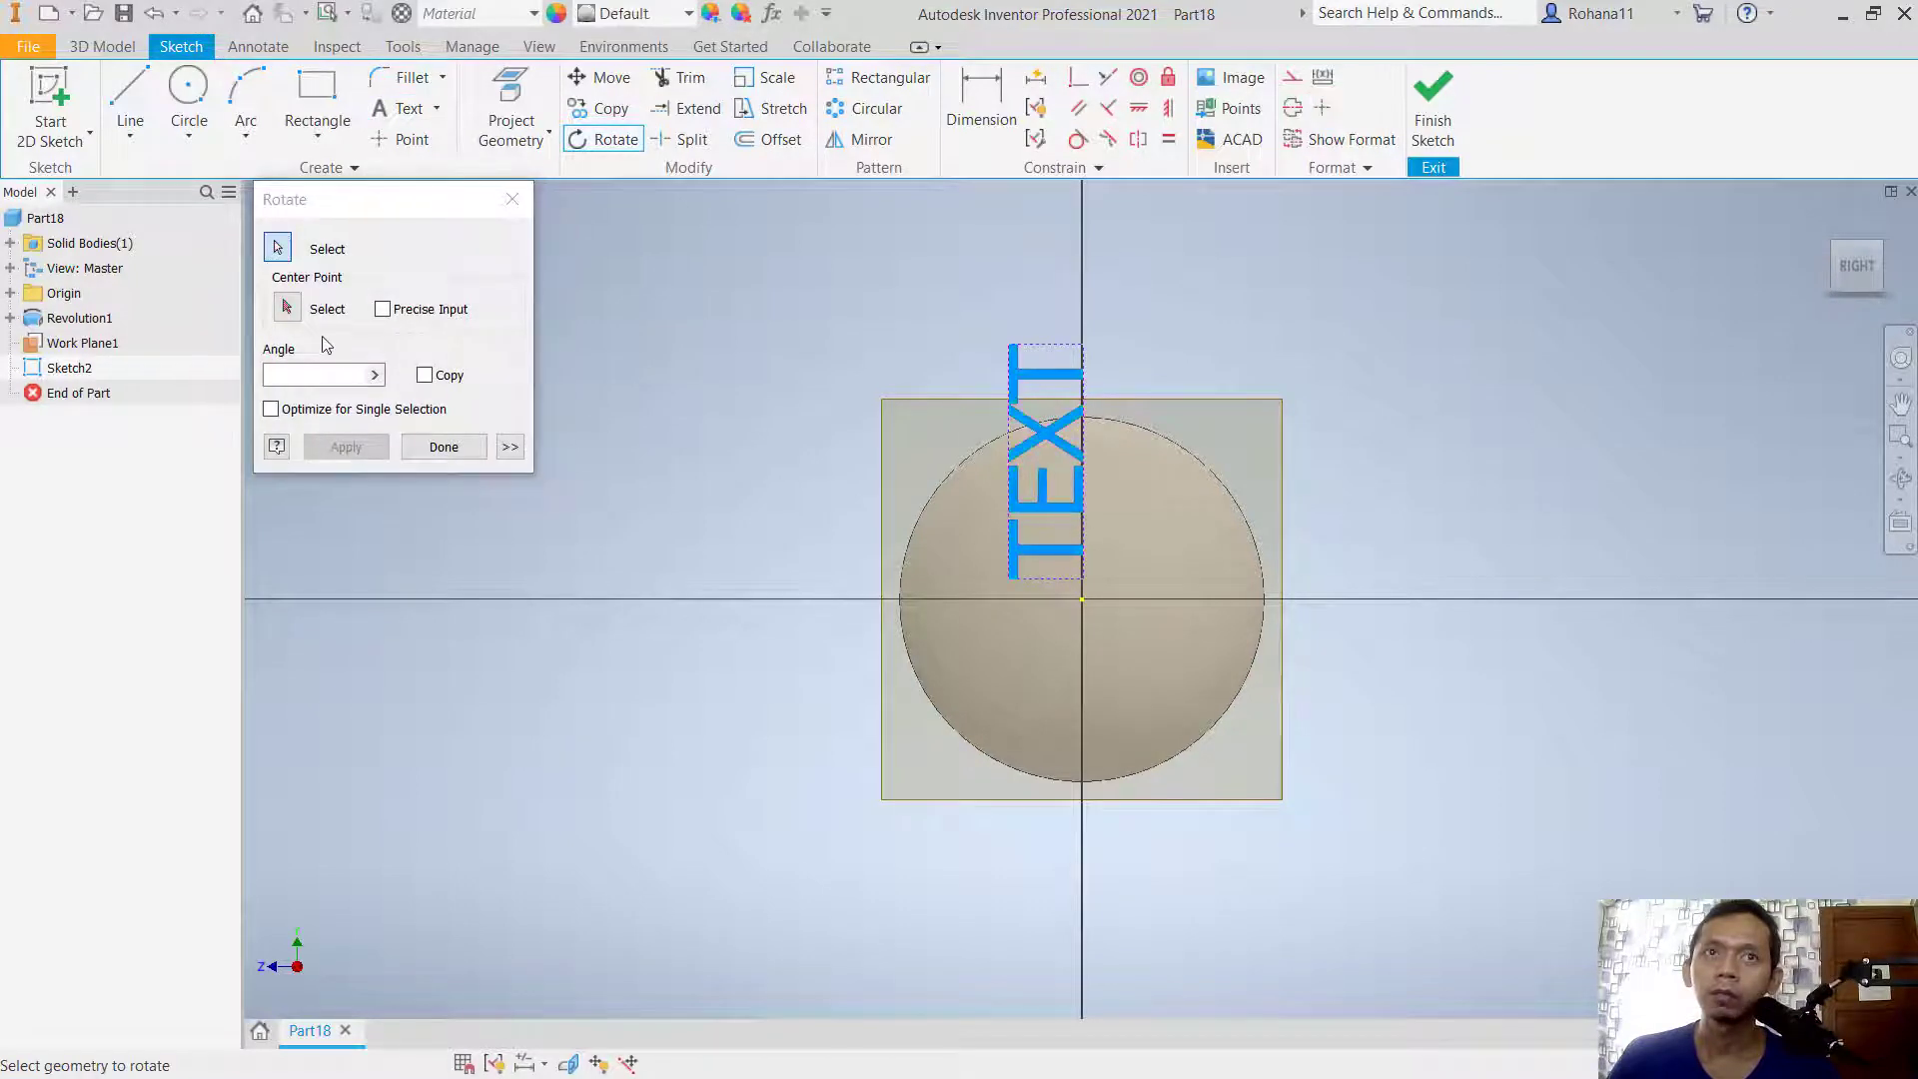
pyautogui.click(288, 309)
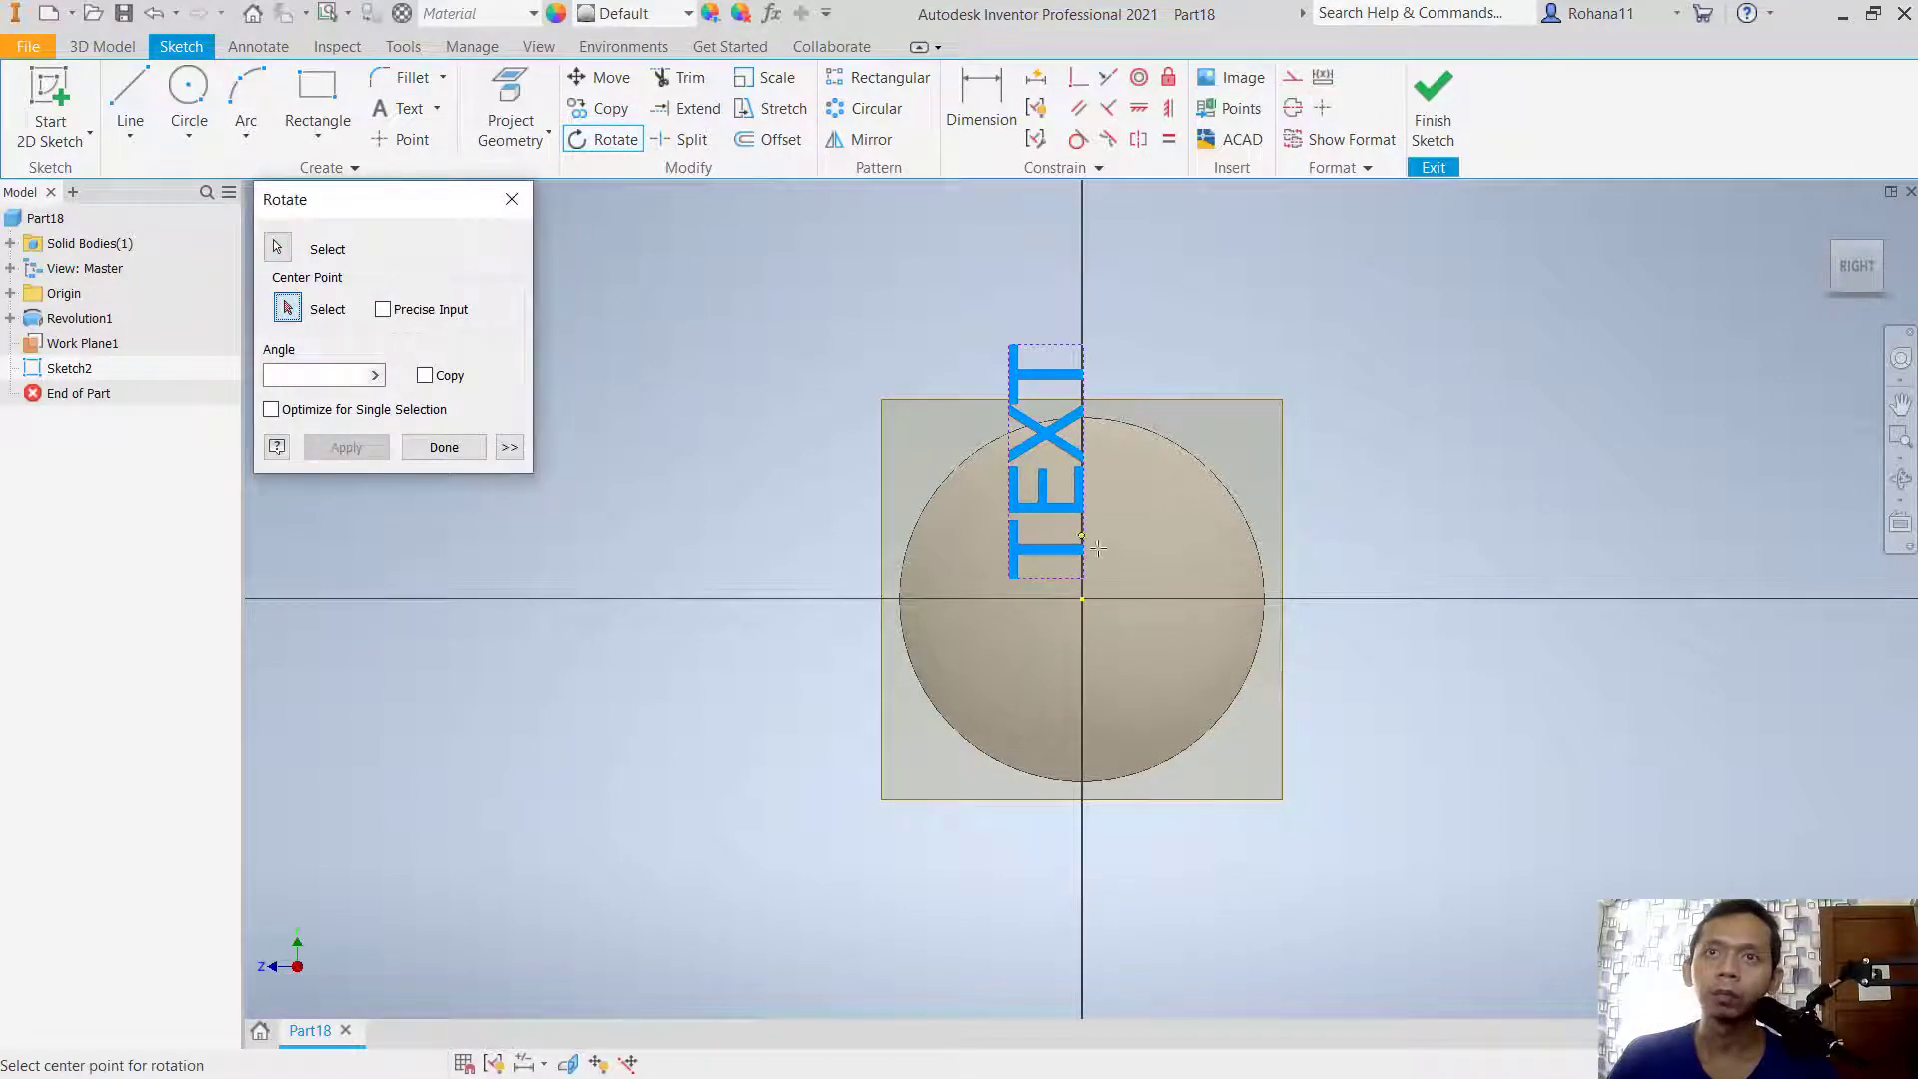
pyautogui.click(1082, 600)
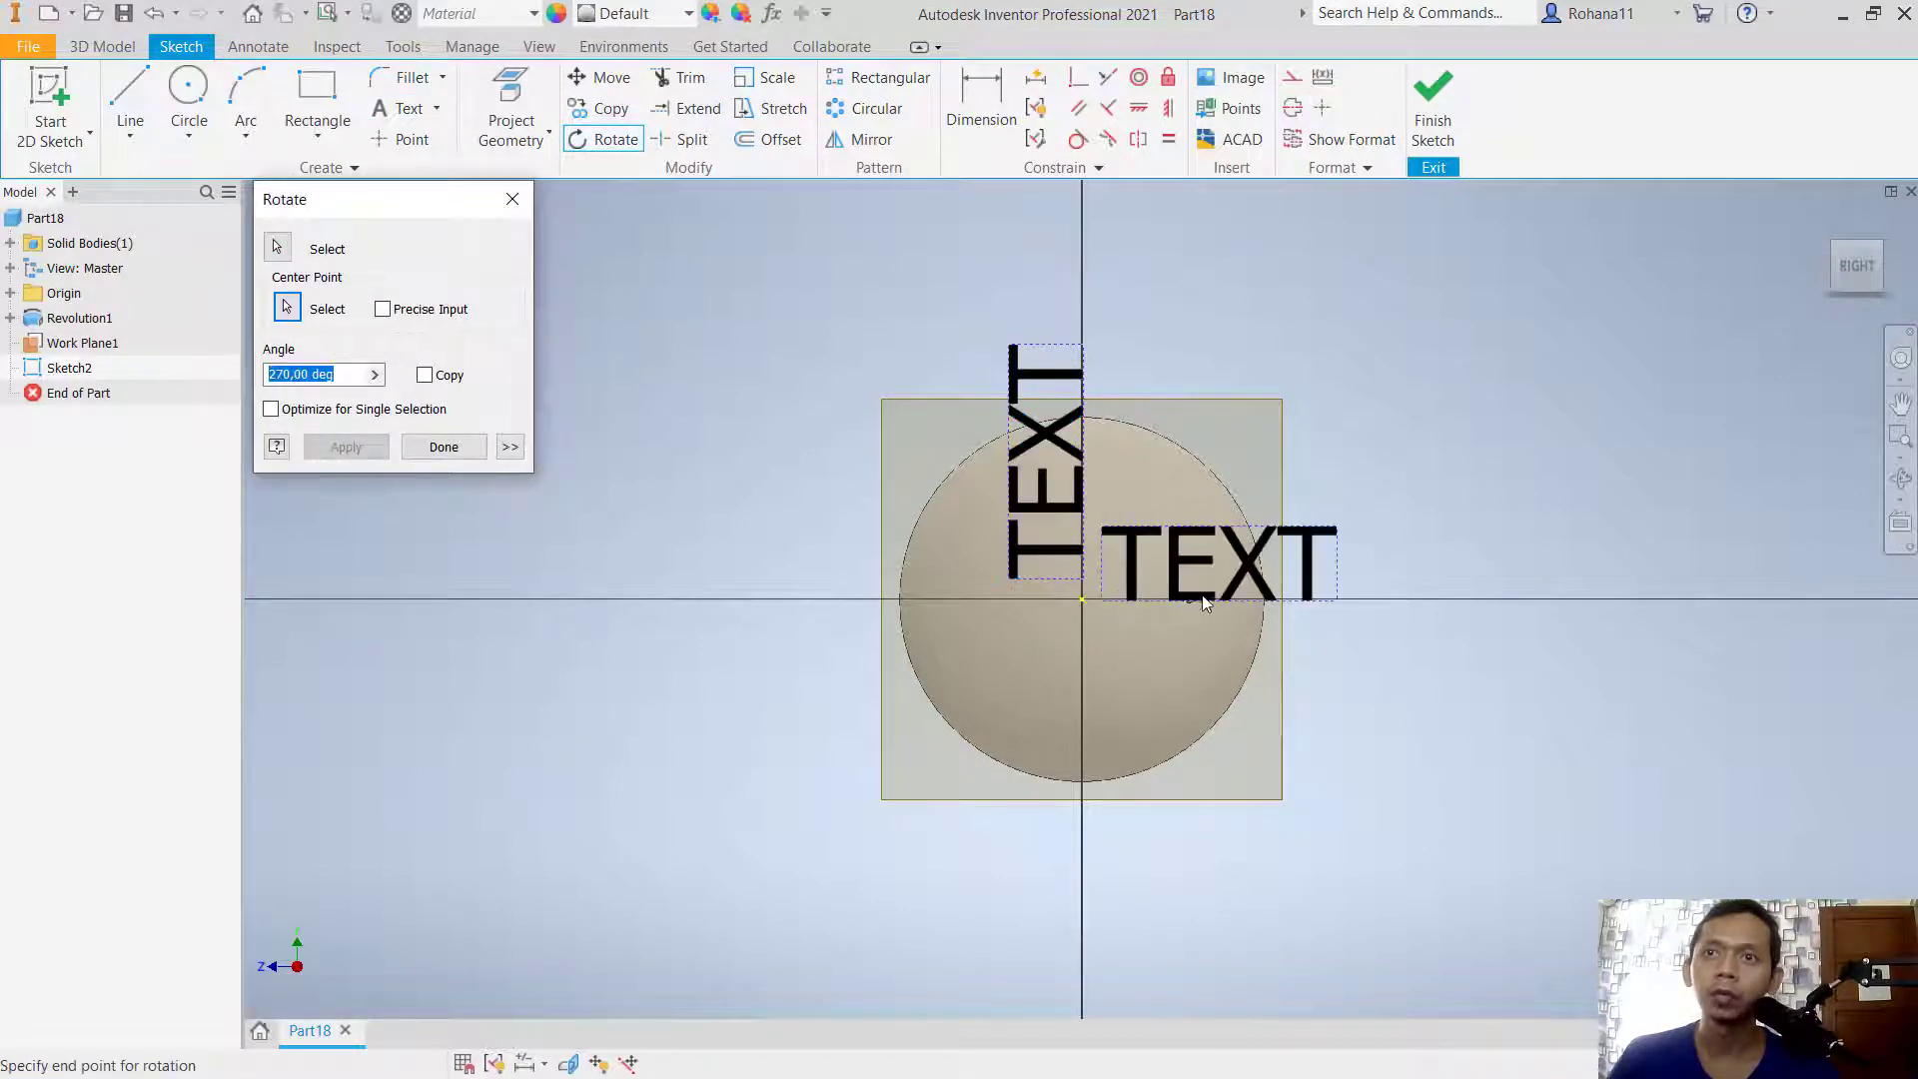
pyautogui.click(1387, 597)
pyautogui.click(444, 446)
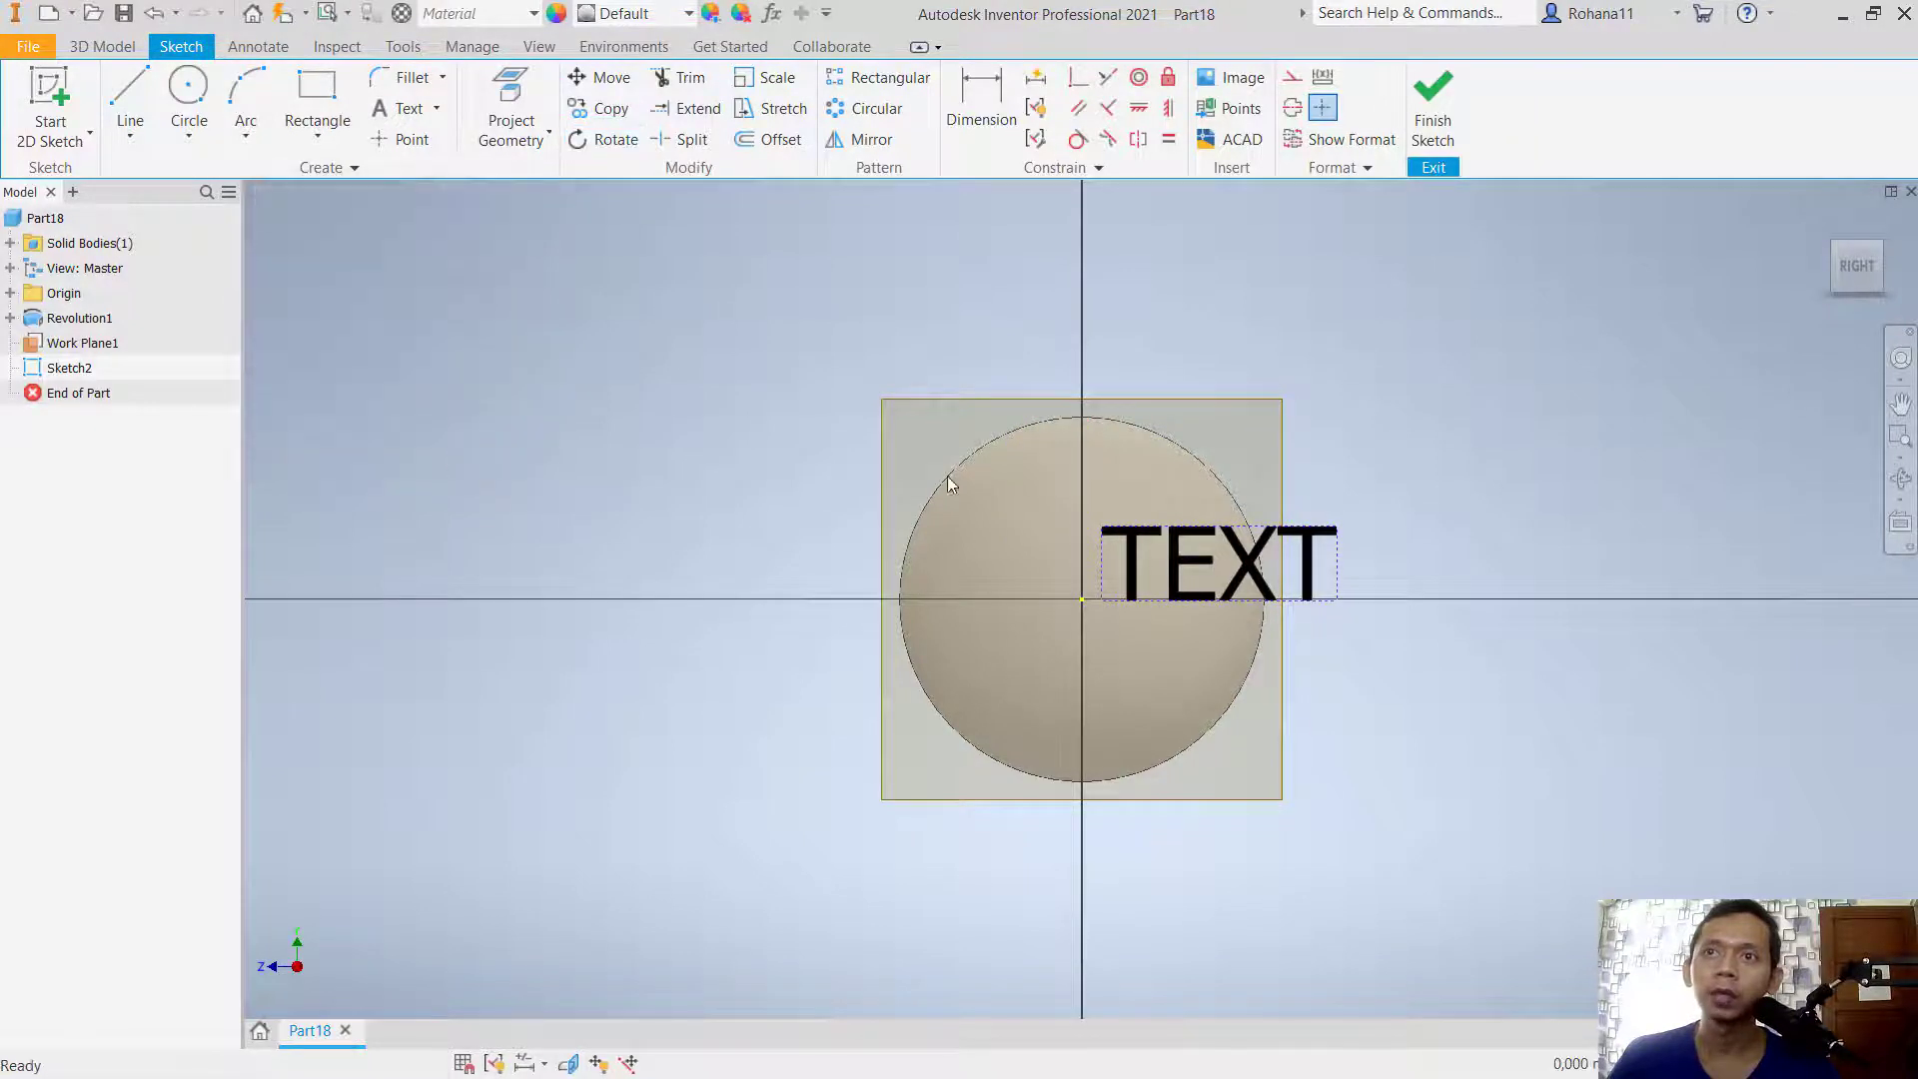
pyautogui.moveTo(1245, 569); pyautogui.dragTo(1112, 601)
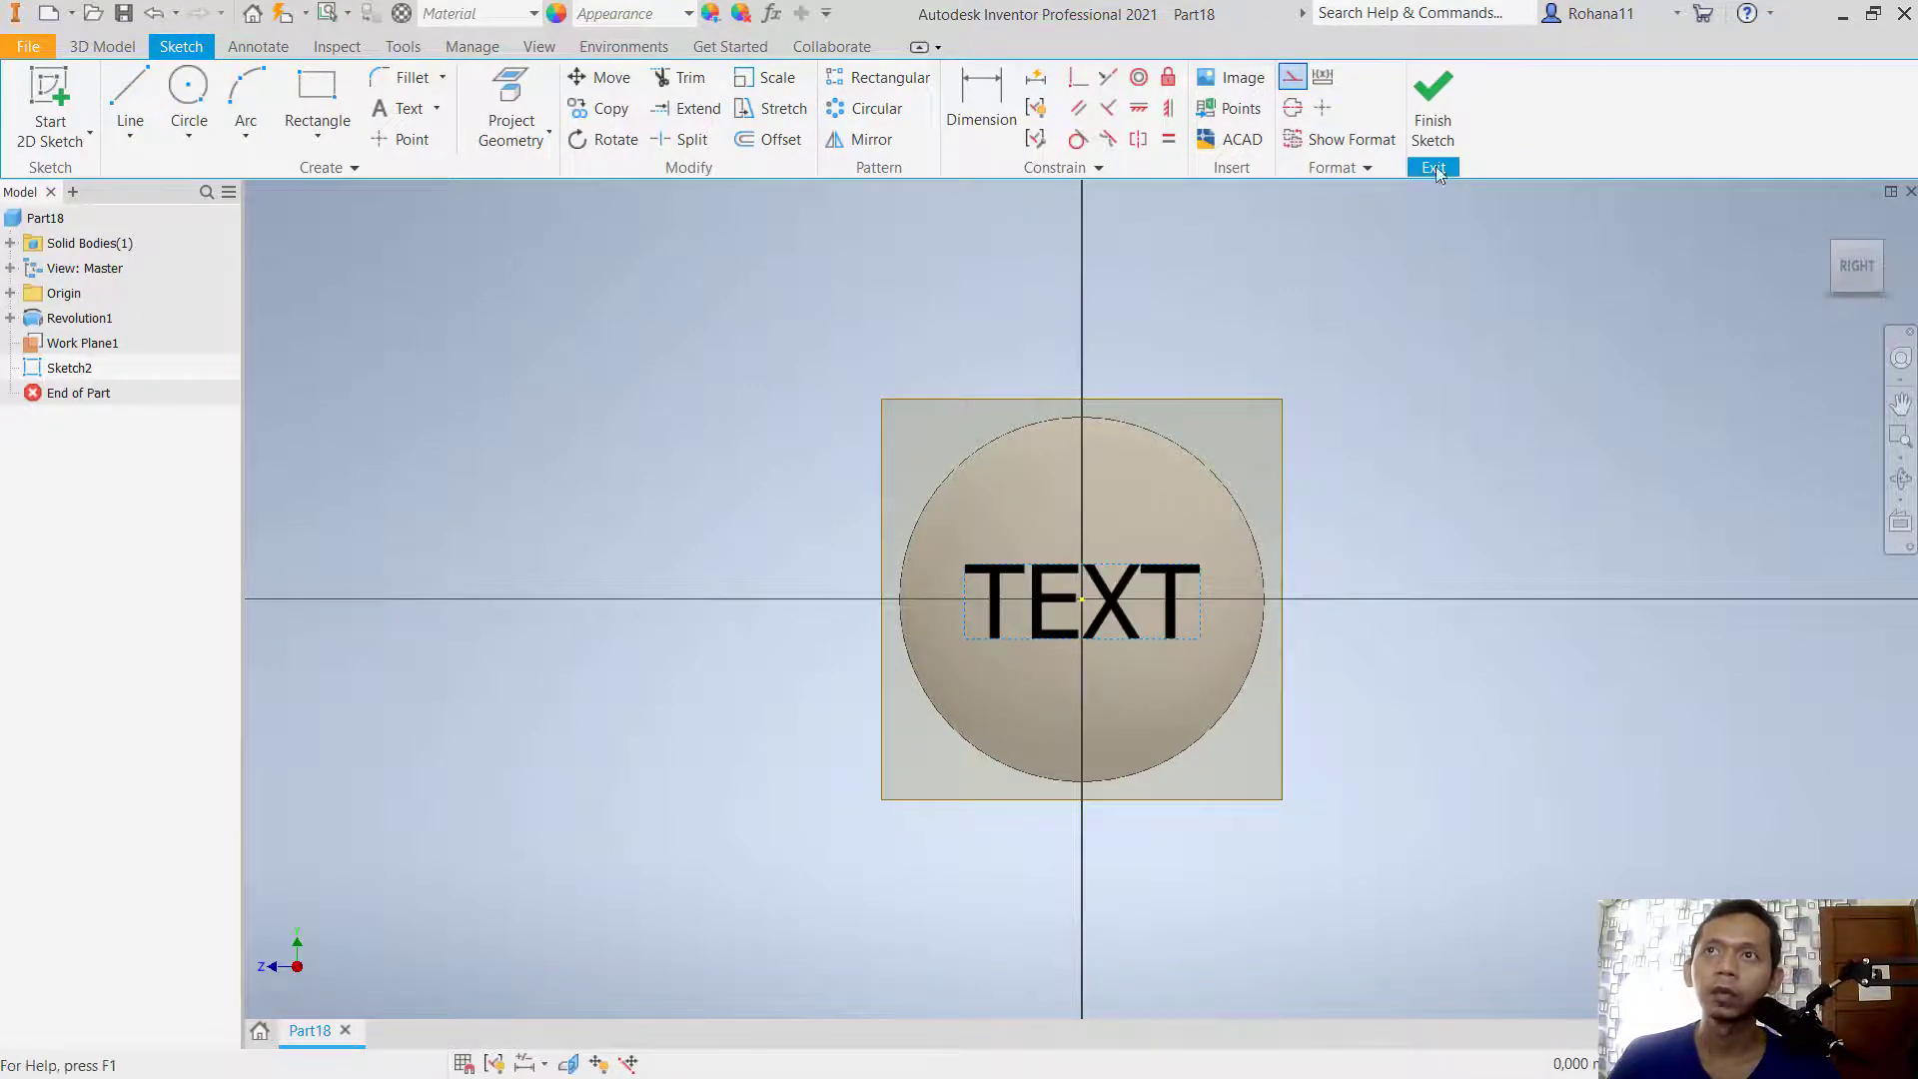
# Step: Finish Sketch2 in the home view, hide Work Plane1, and bring up Sketch2's options
pyautogui.press('F6')
pyautogui.hotkey('ctrl', 'Return')
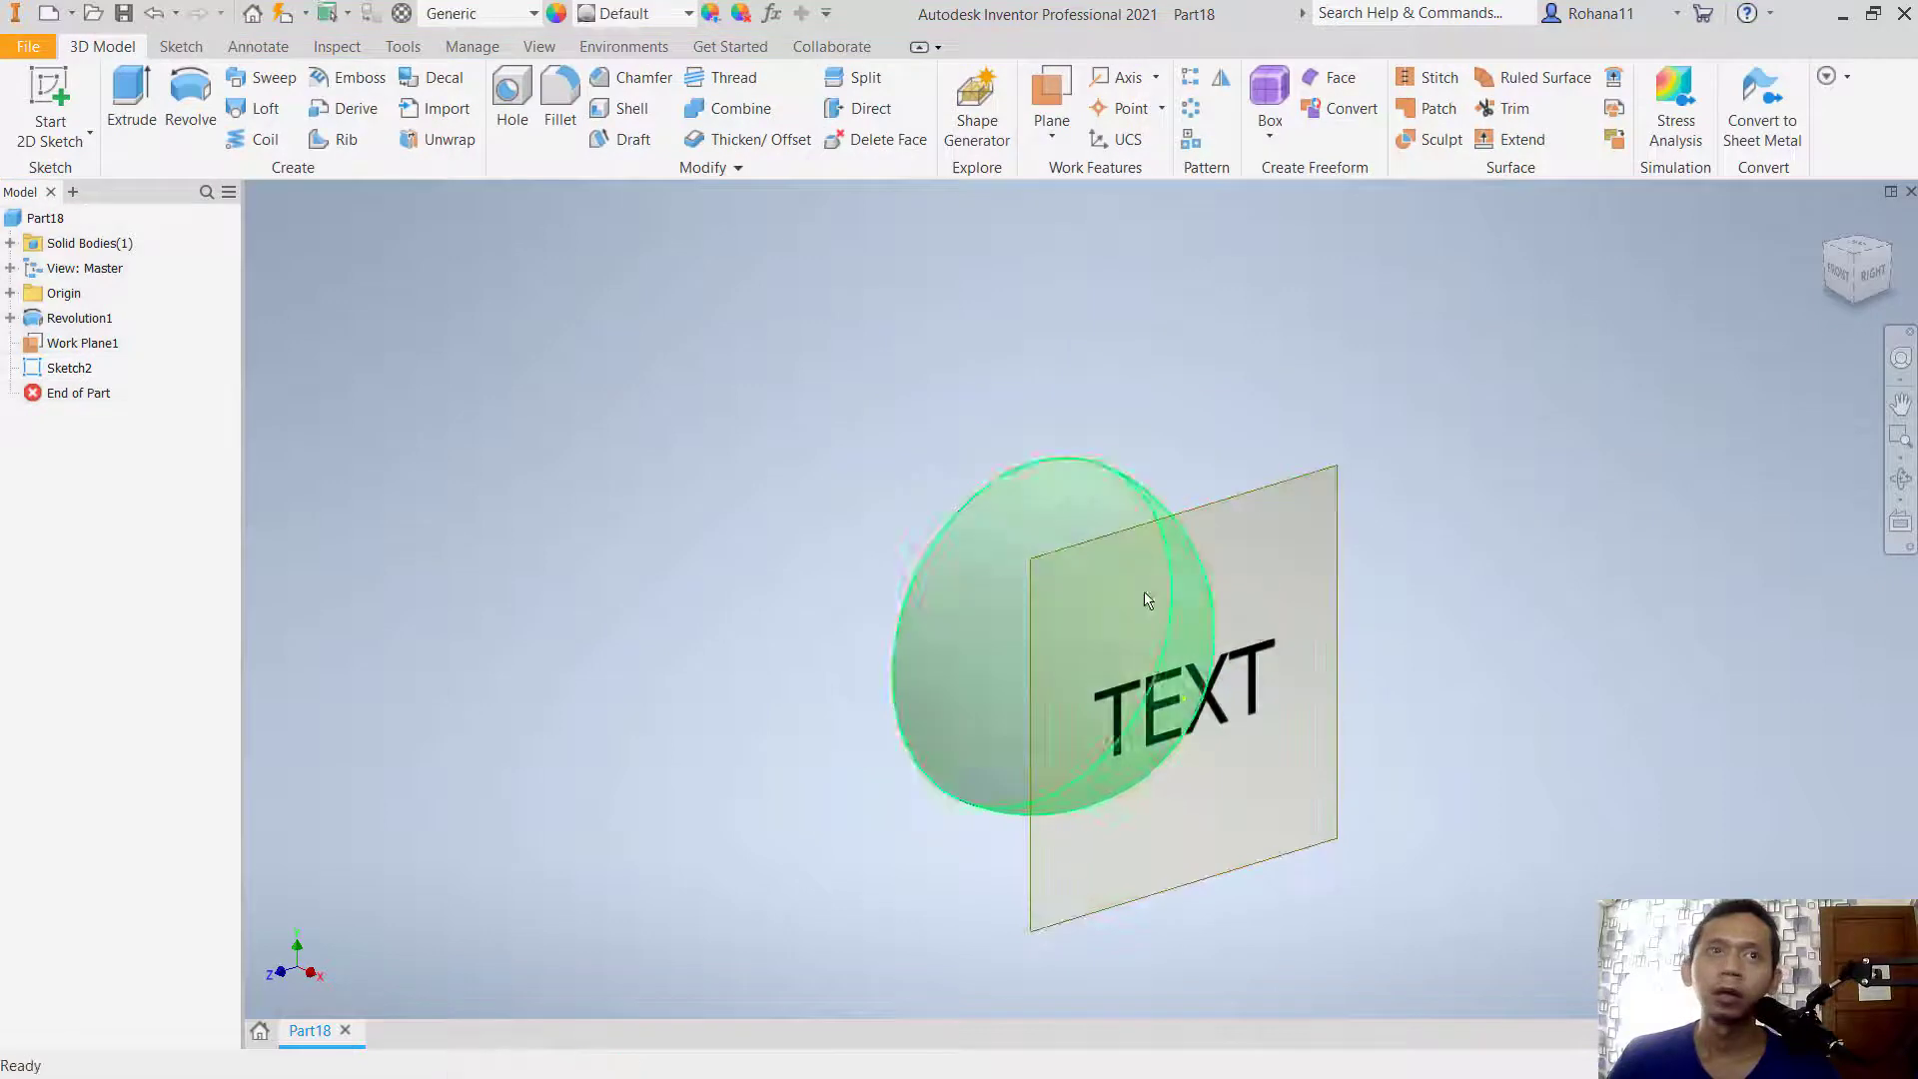
pyautogui.rightClick(110, 354)
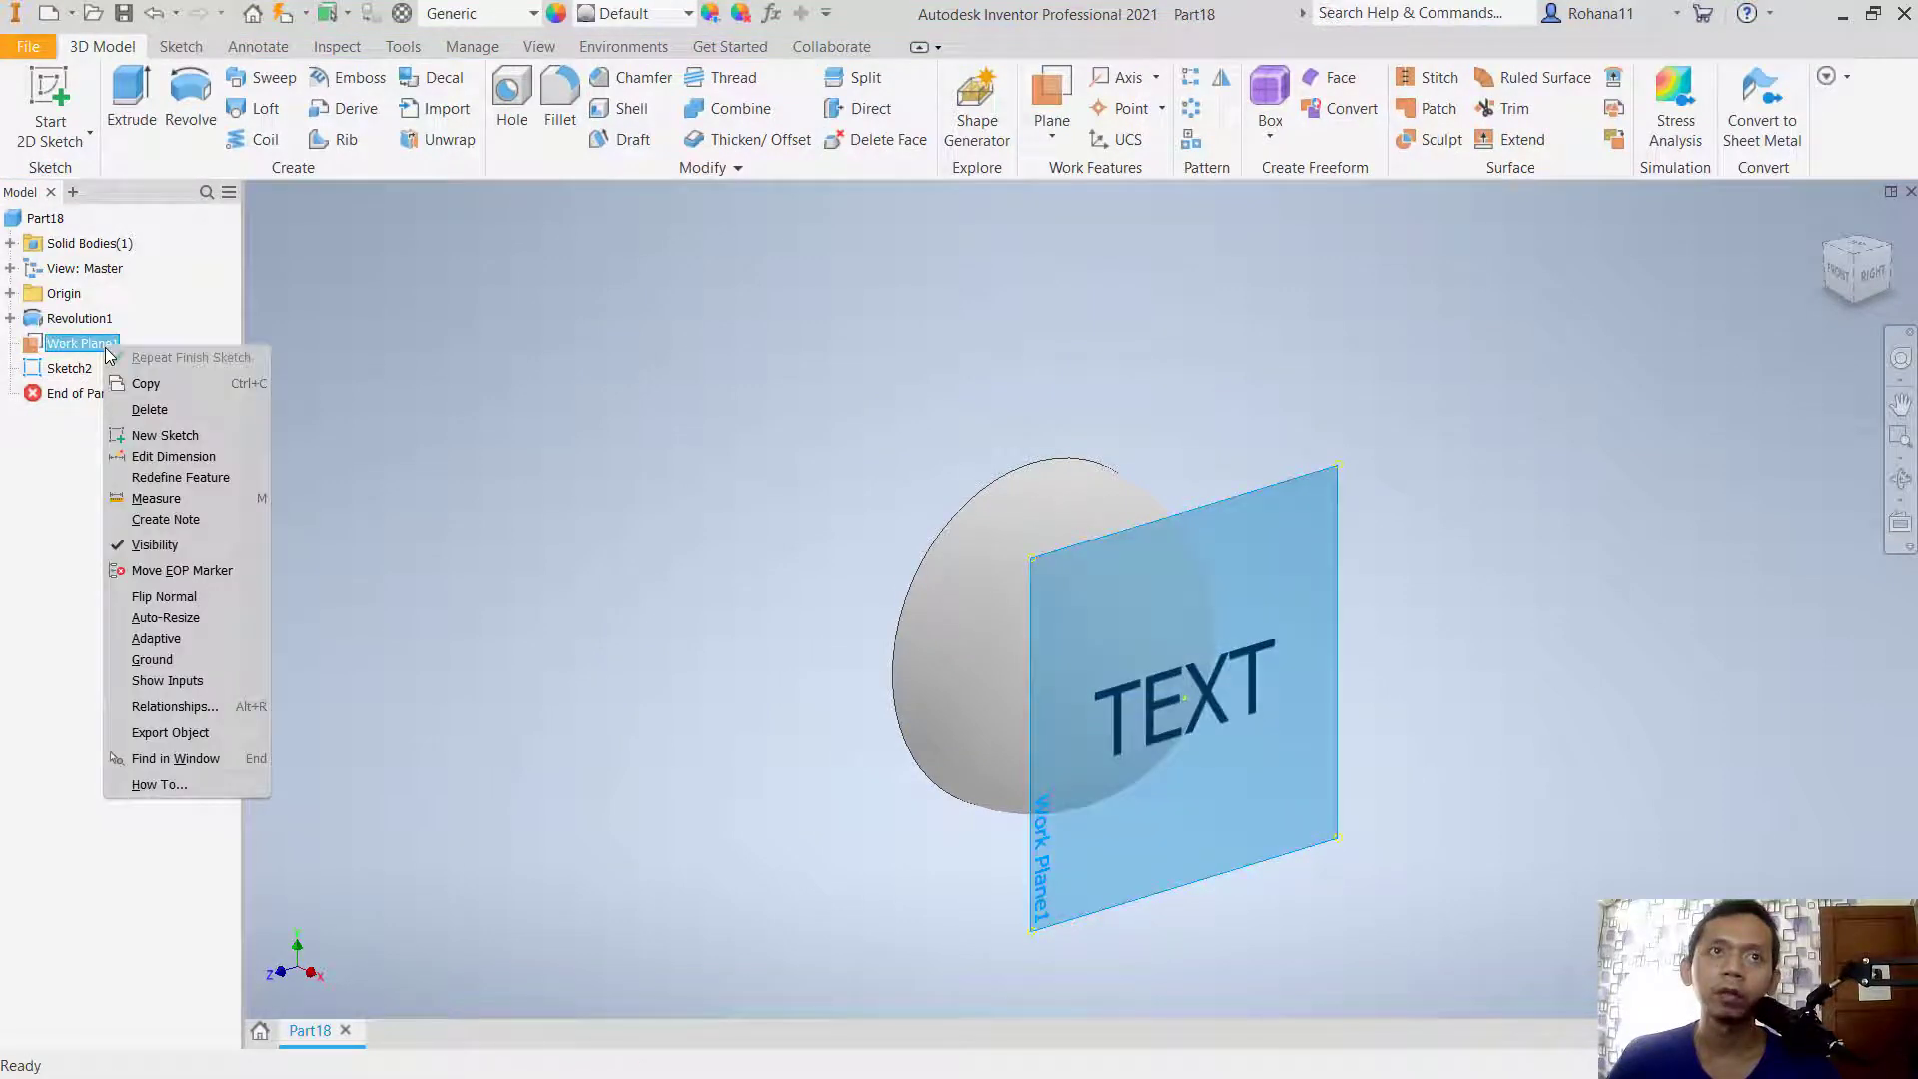
pyautogui.click(160, 545)
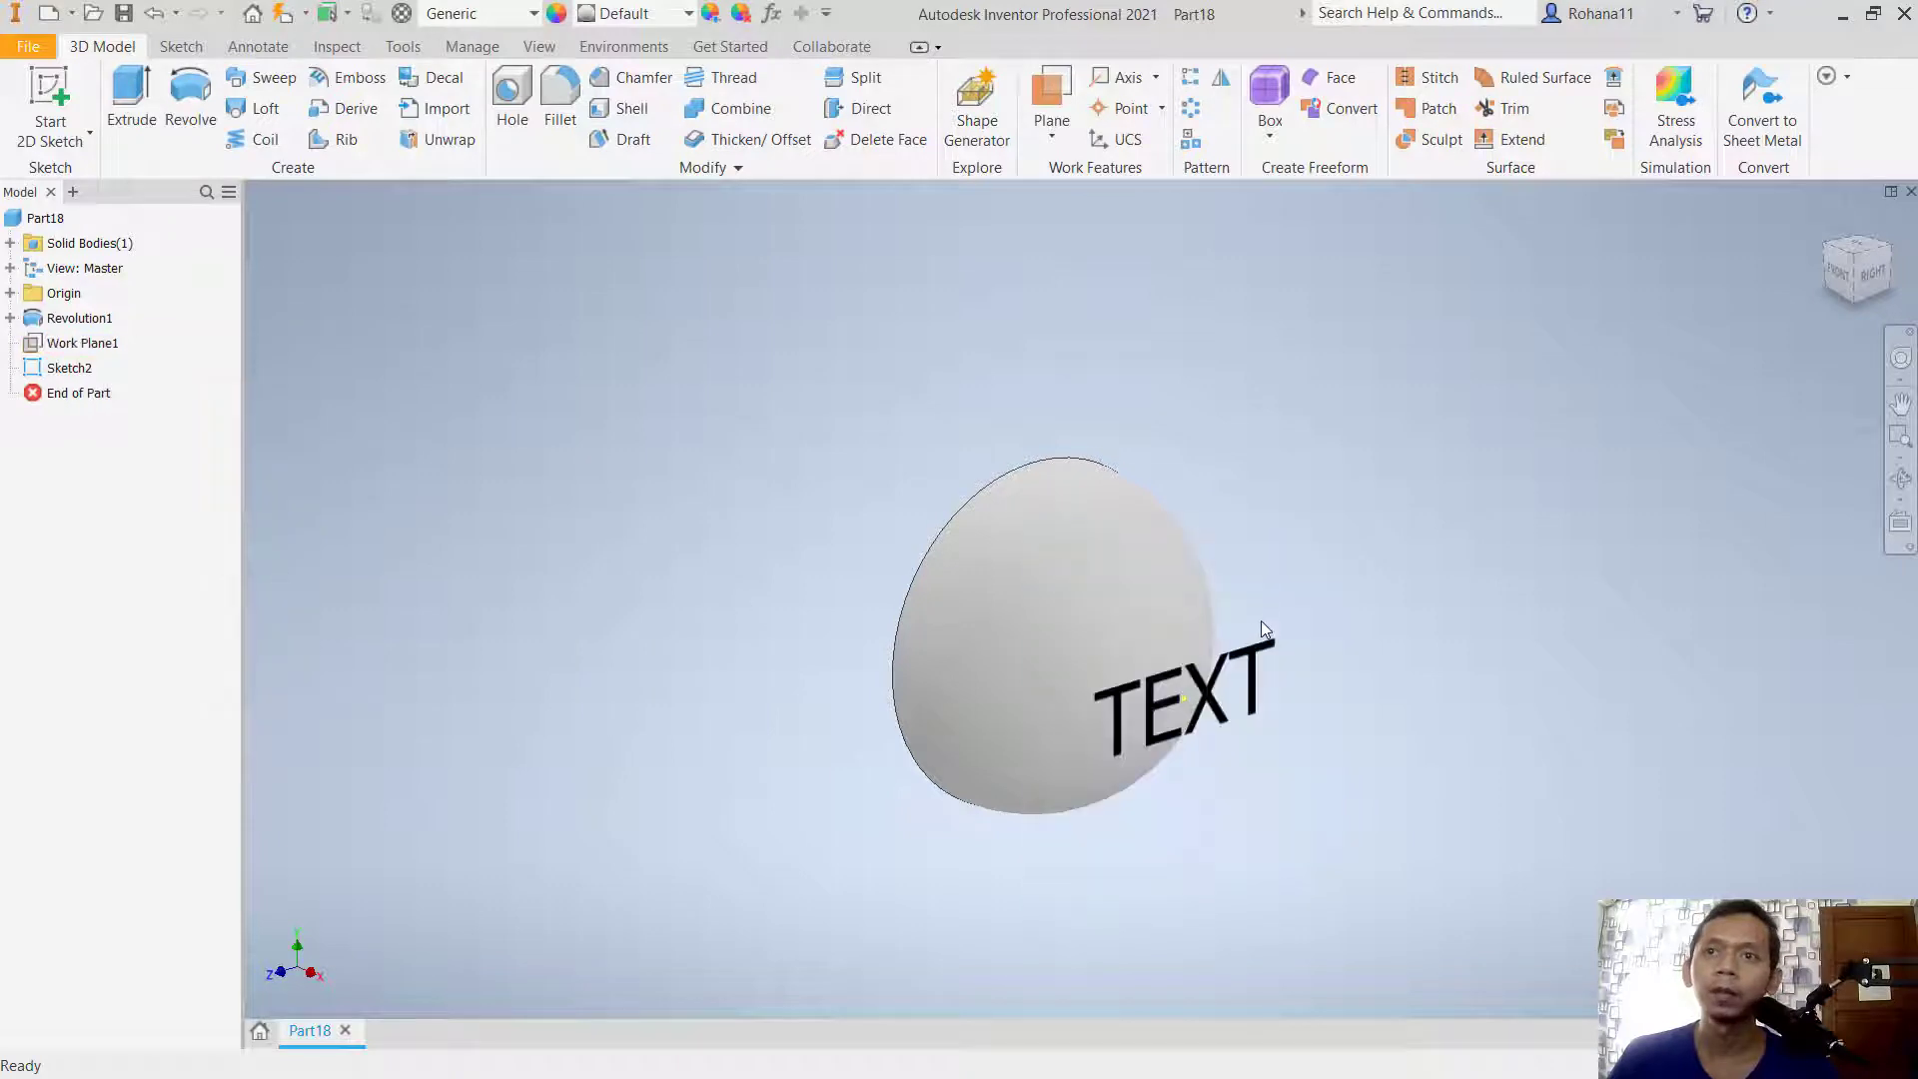
pyautogui.moveTo(1261, 621); pyautogui.dragTo(1147, 615, button='middle')
pyautogui.scroll(-3, 1112, 698)
pyautogui.scroll(8, 1099, 669)
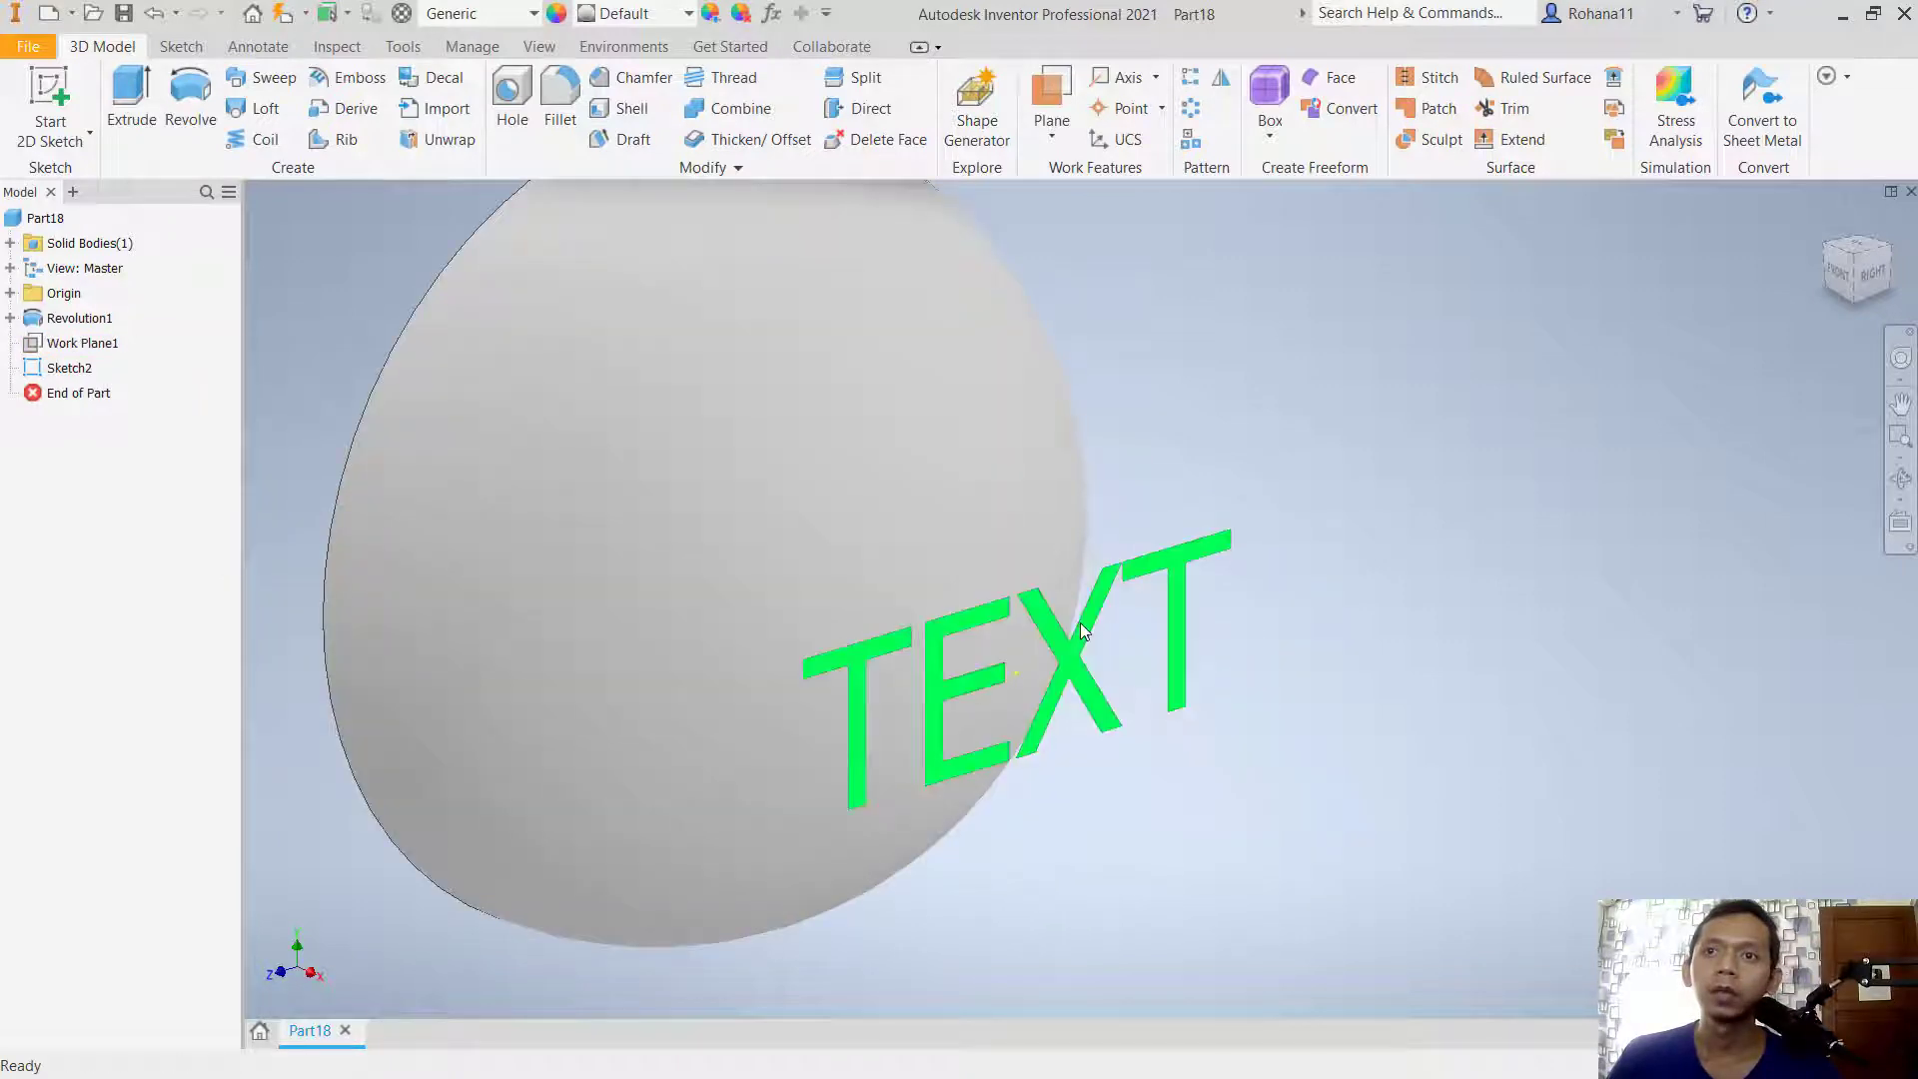
pyautogui.scroll(2, 1081, 639)
pyautogui.rightClick(62, 369)
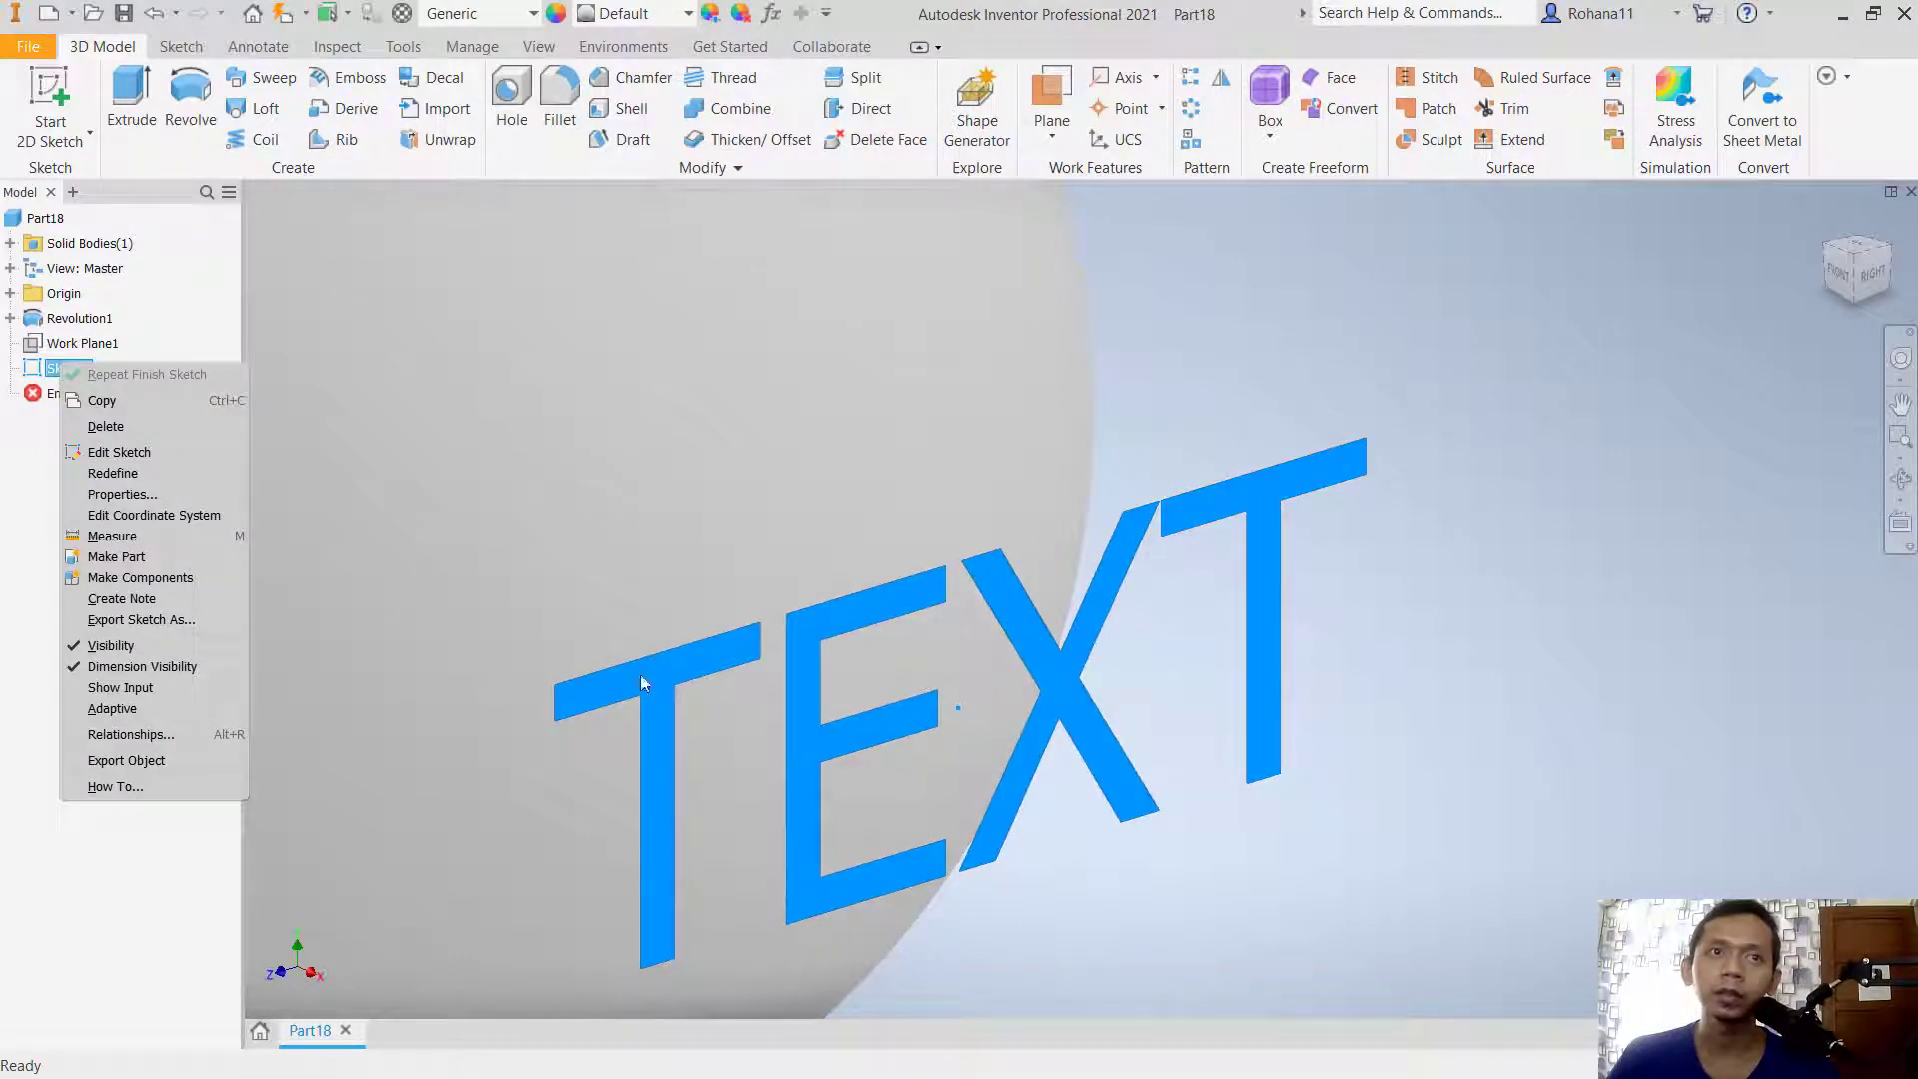
# Step: Edit Sketch2, convert the TEXT to geometry in the bold SHX font, then finish
pyautogui.click(117, 455)
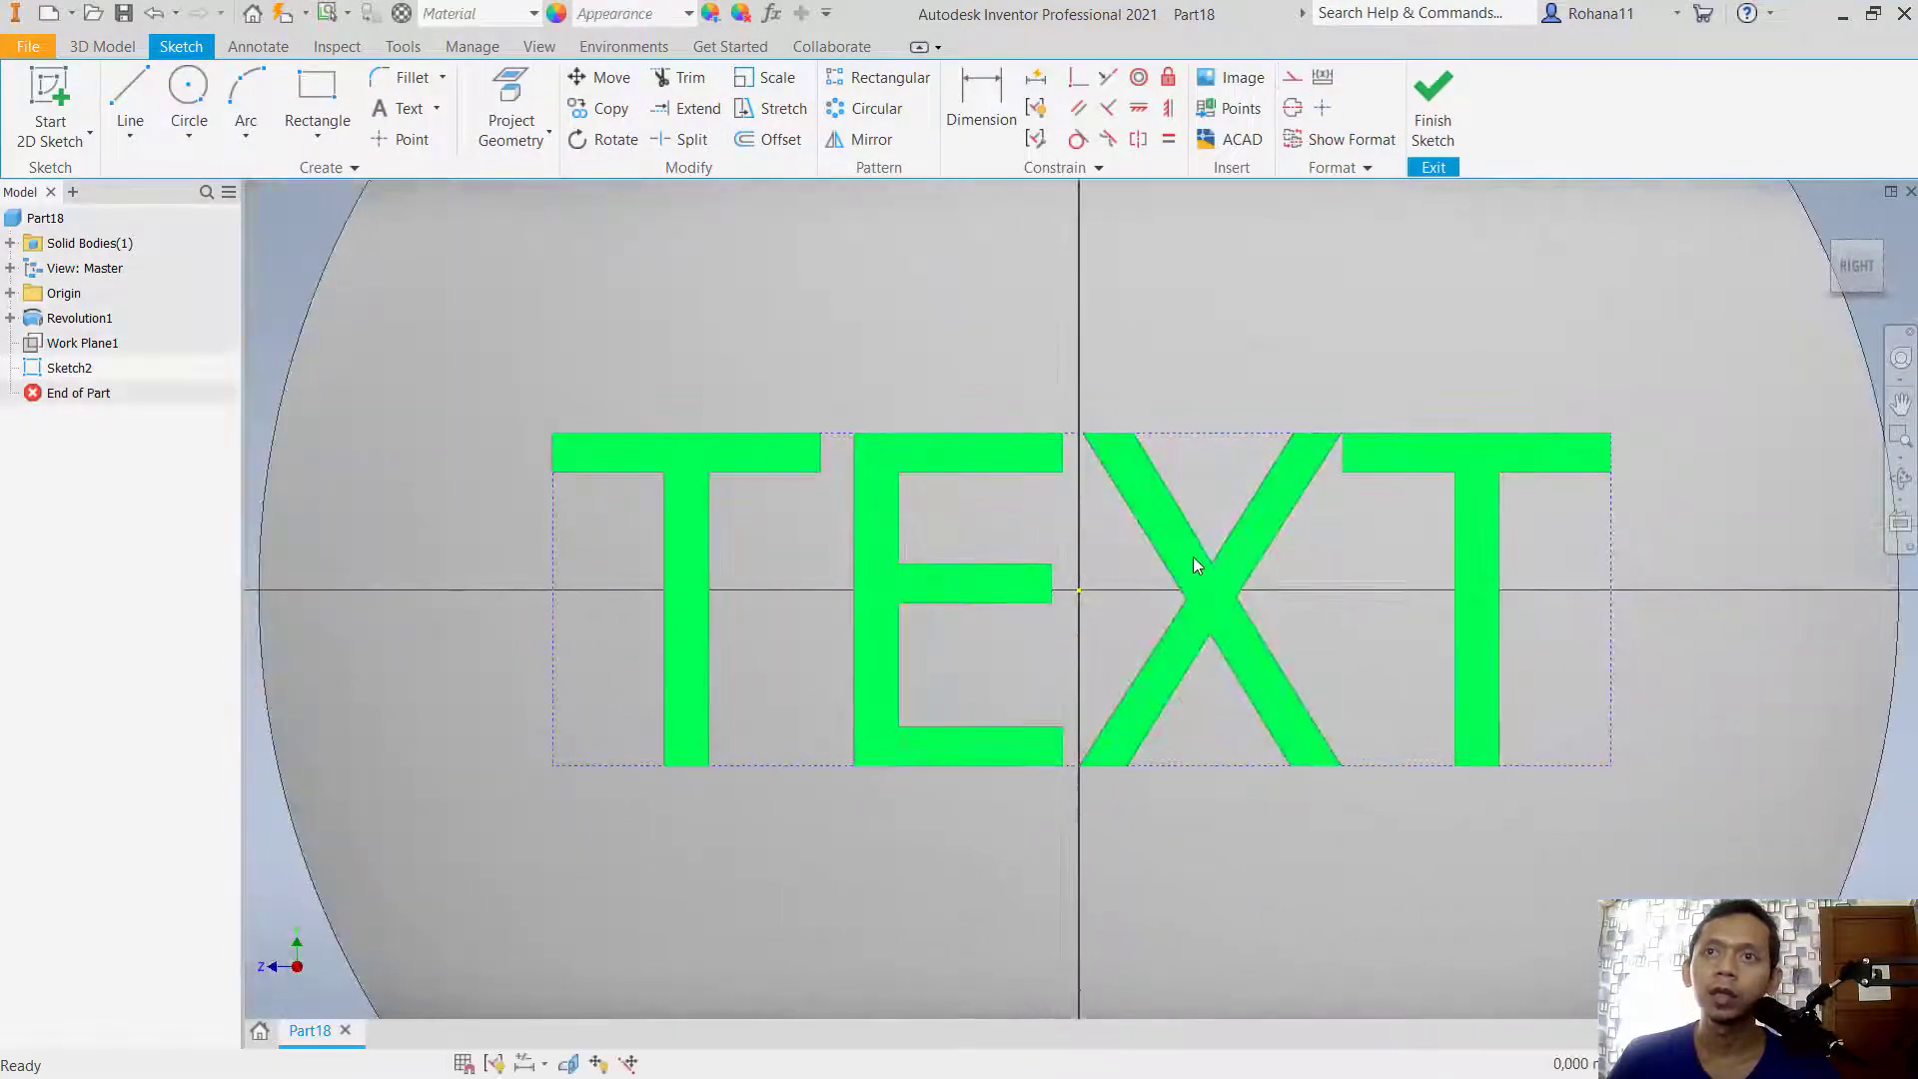
pyautogui.rightClick(1185, 544)
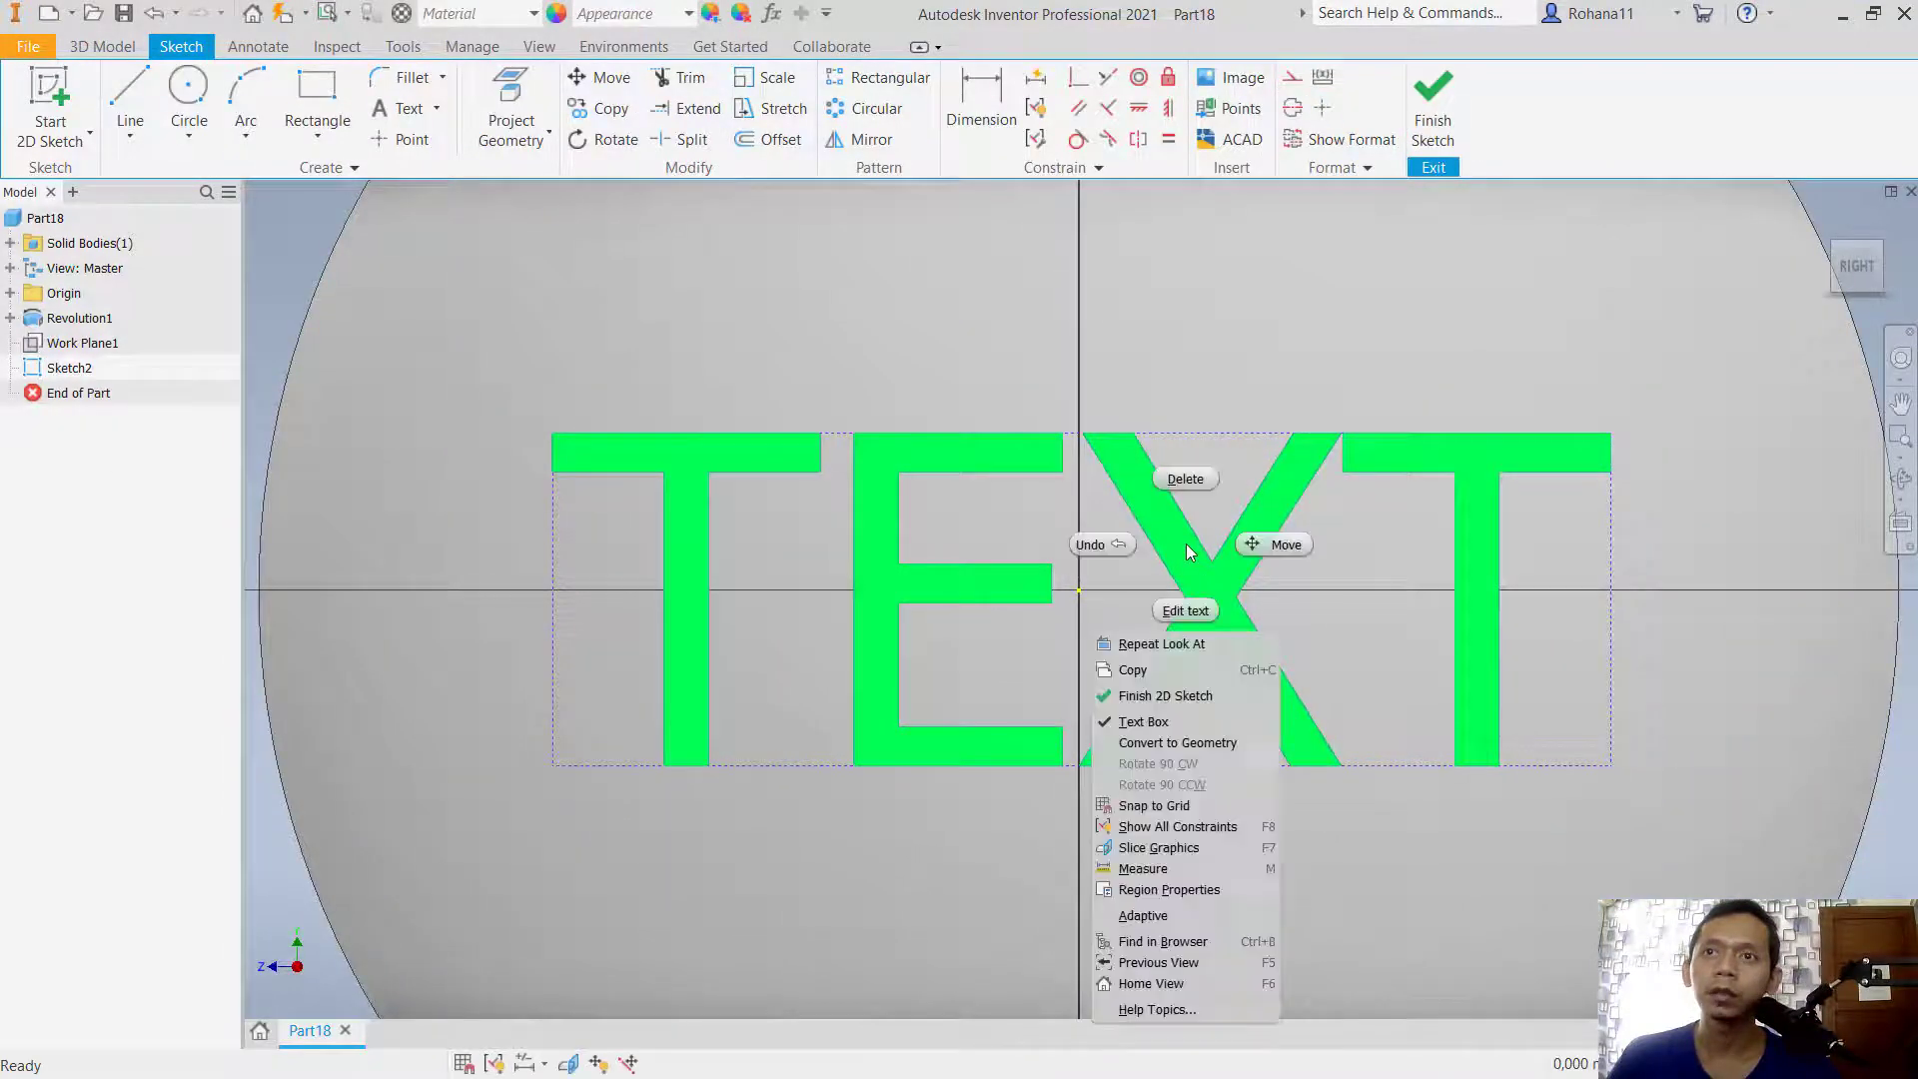
pyautogui.click(1227, 746)
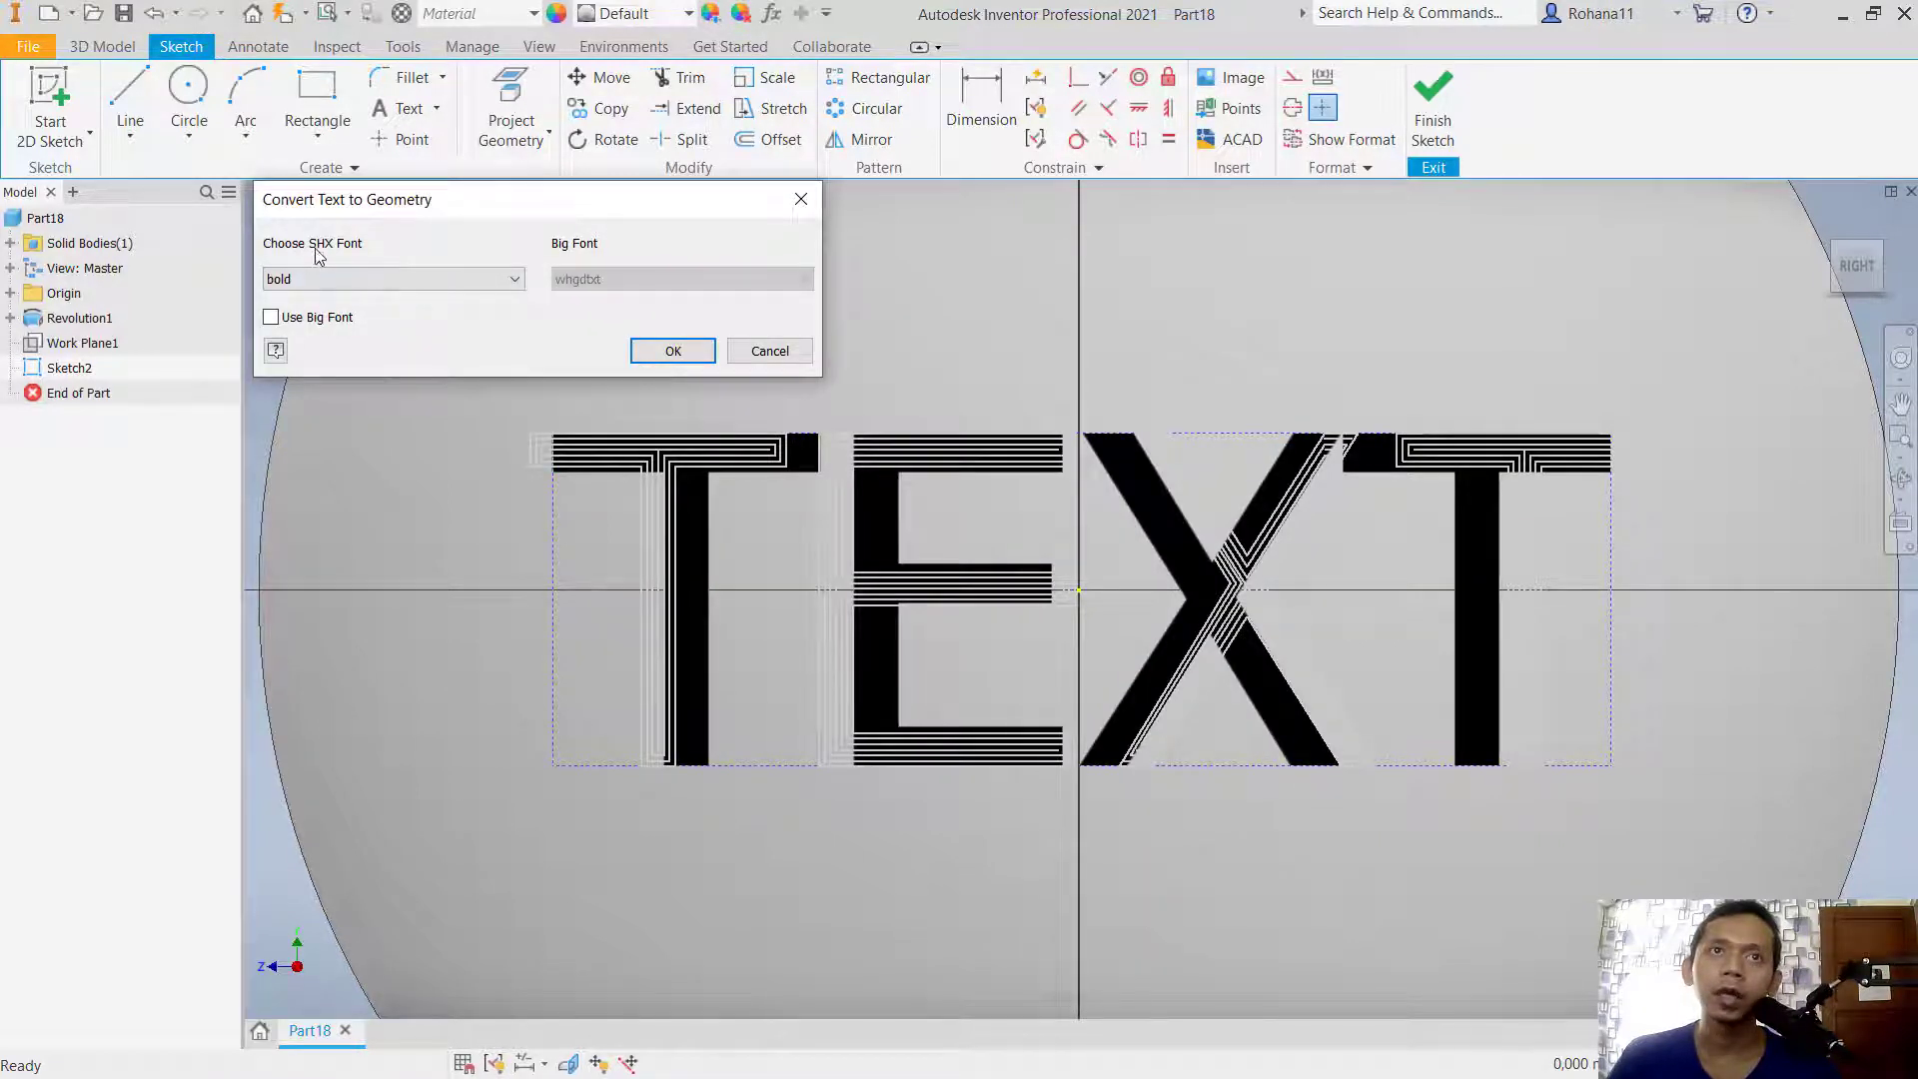
pyautogui.click(355, 278)
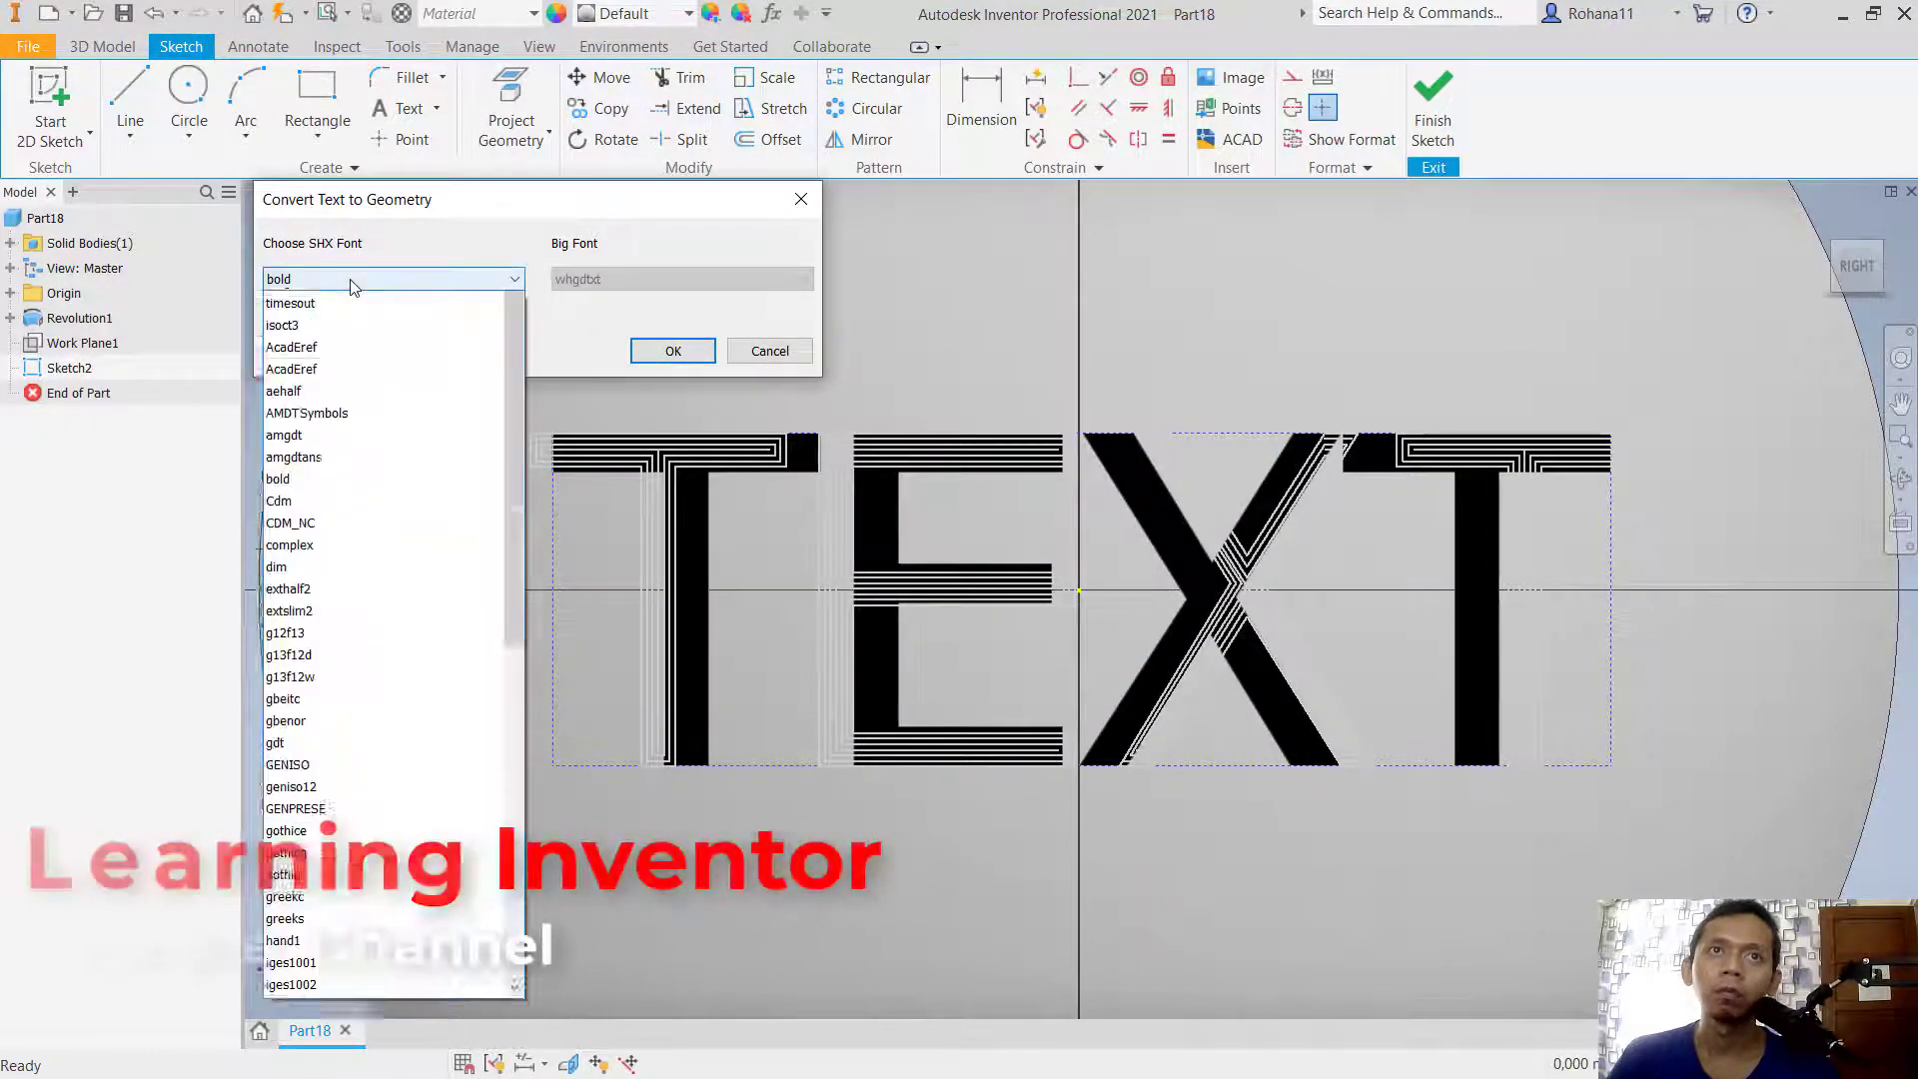
pyautogui.click(319, 276)
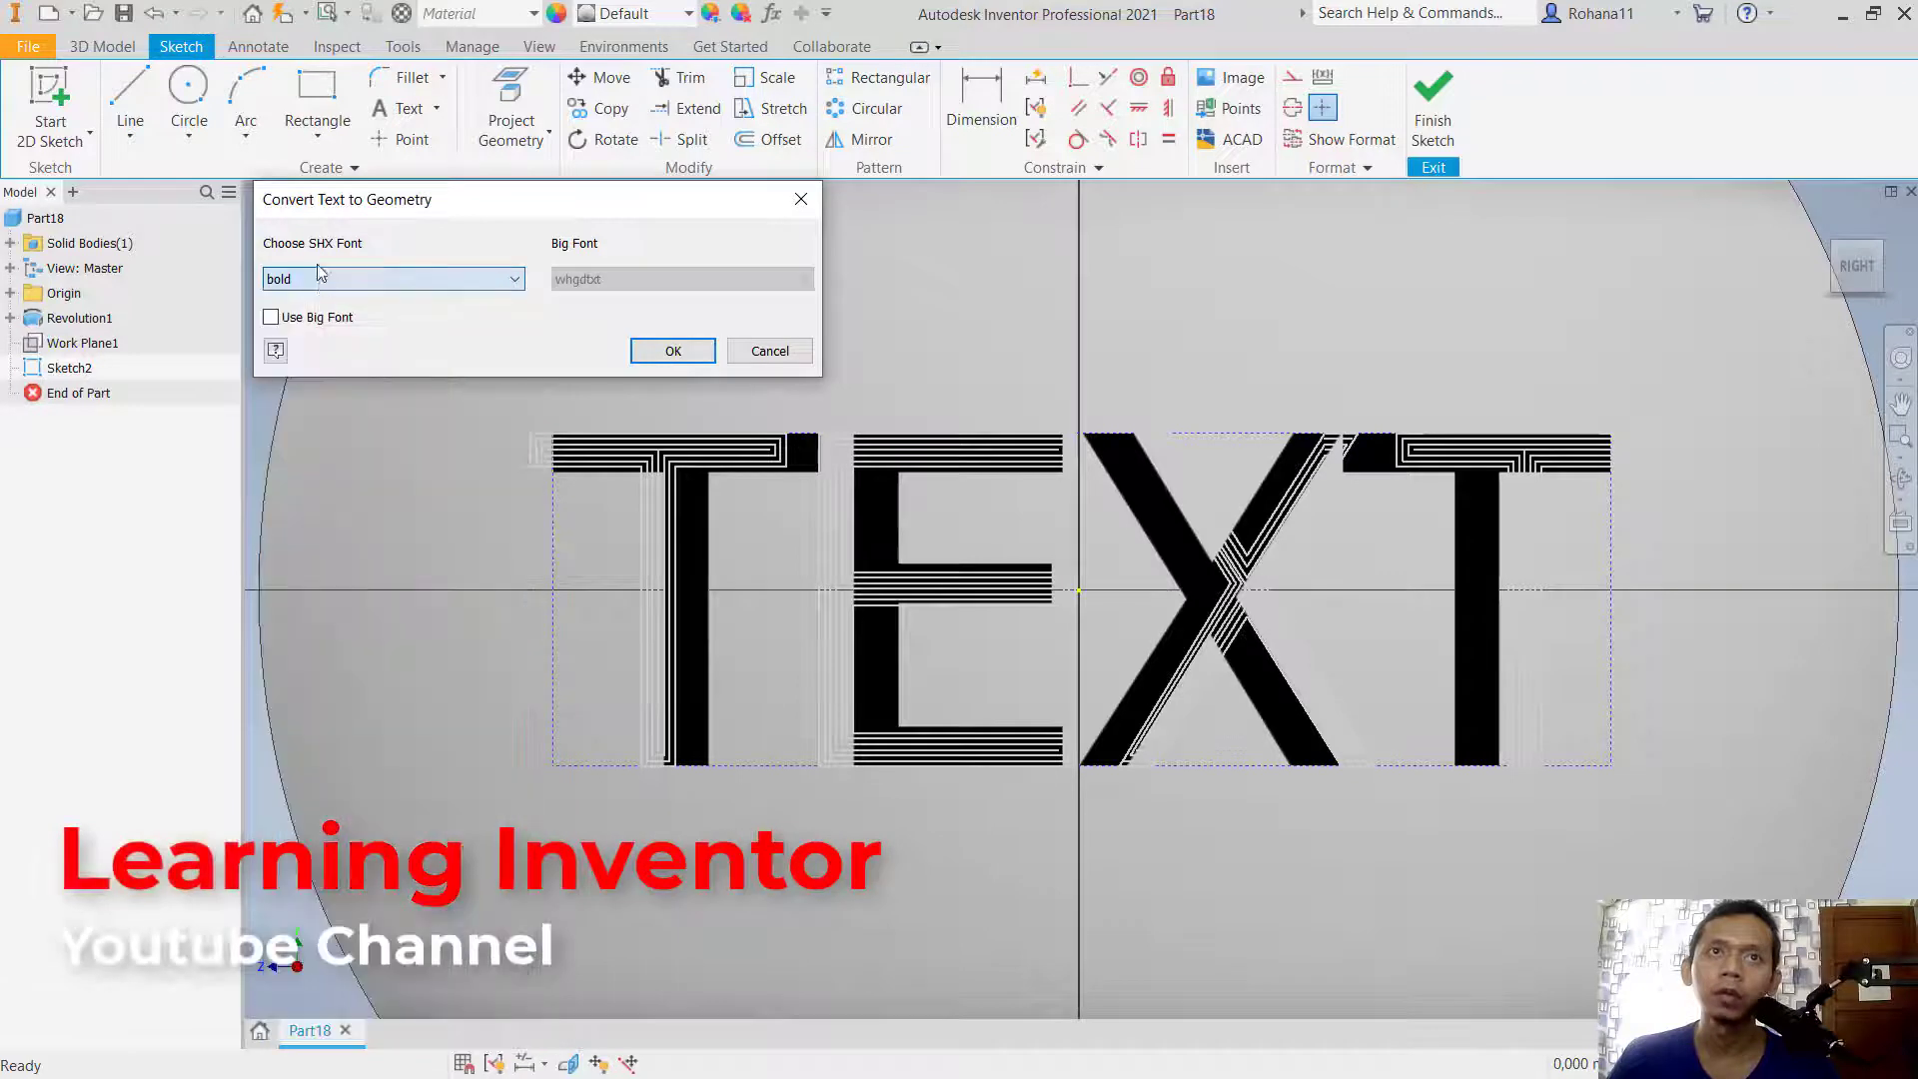
pyautogui.click(683, 352)
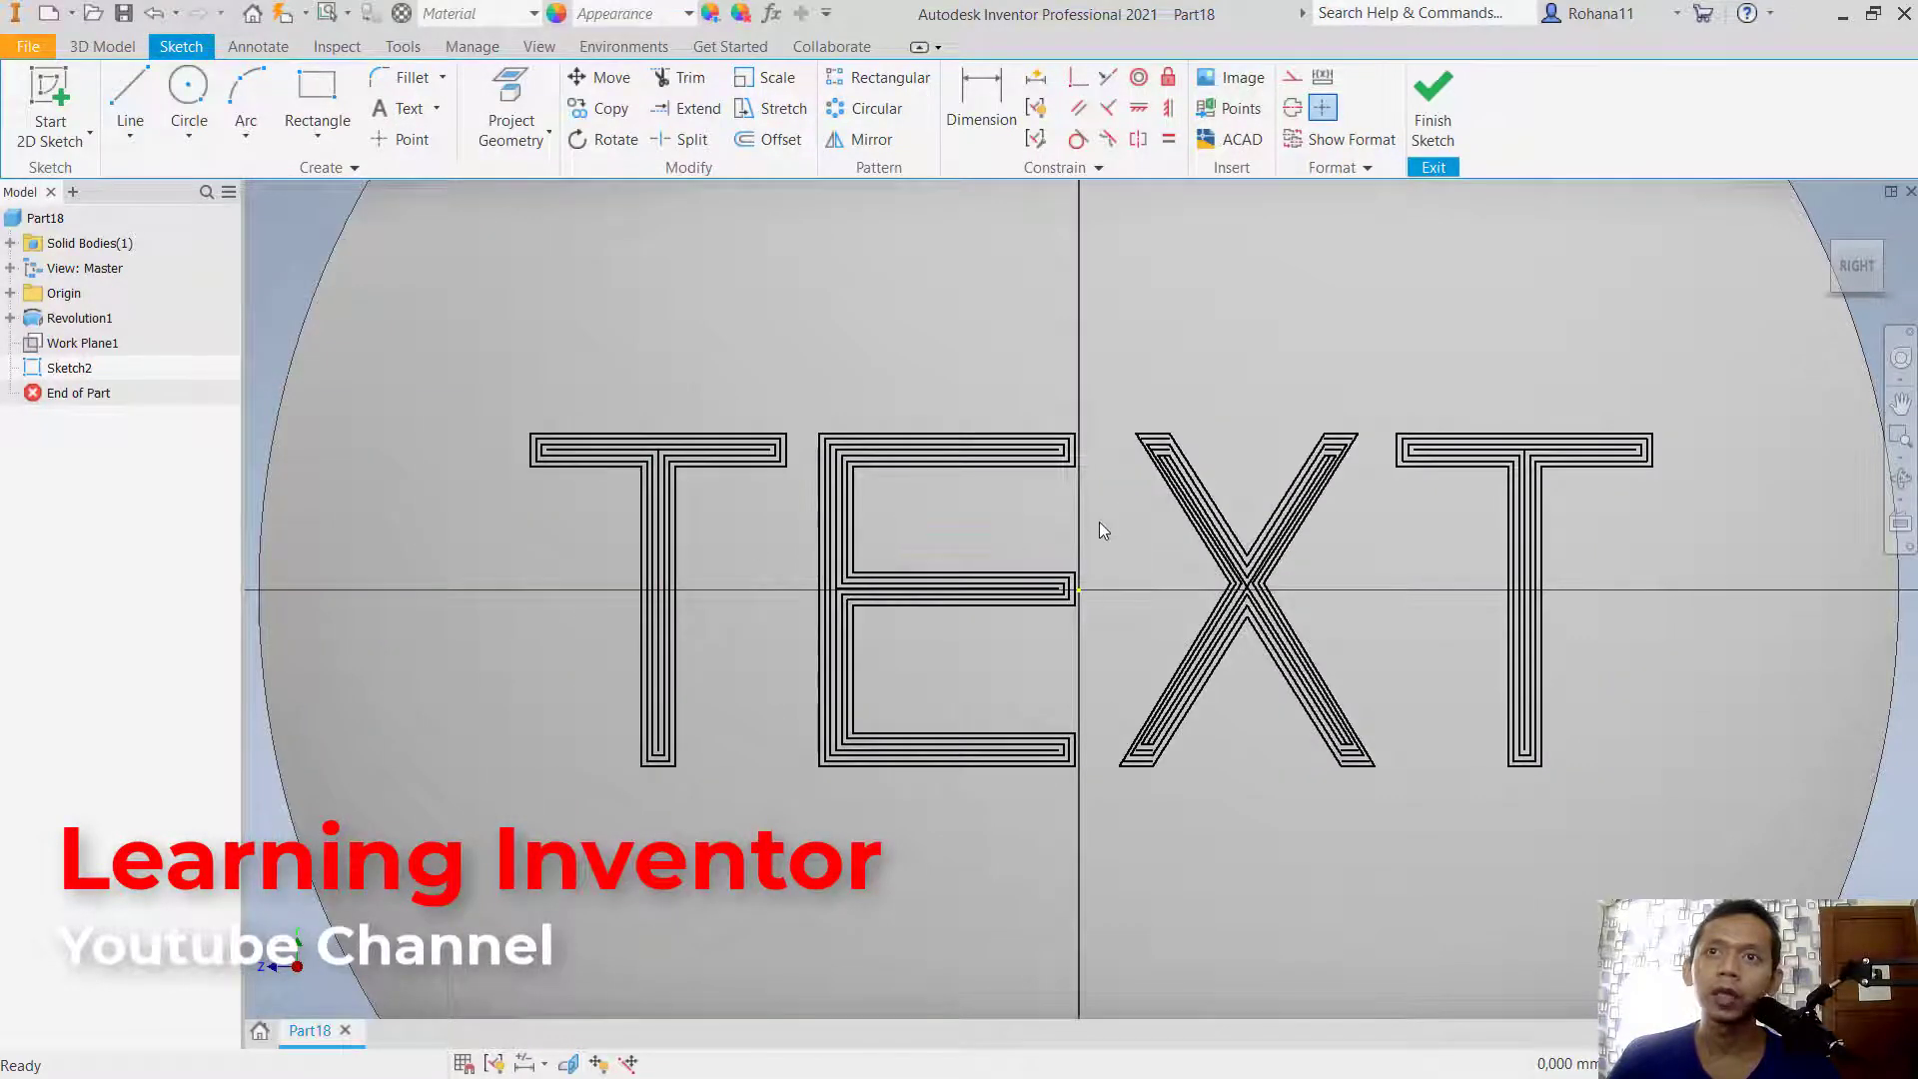
pyautogui.scroll(-3, 1148, 480)
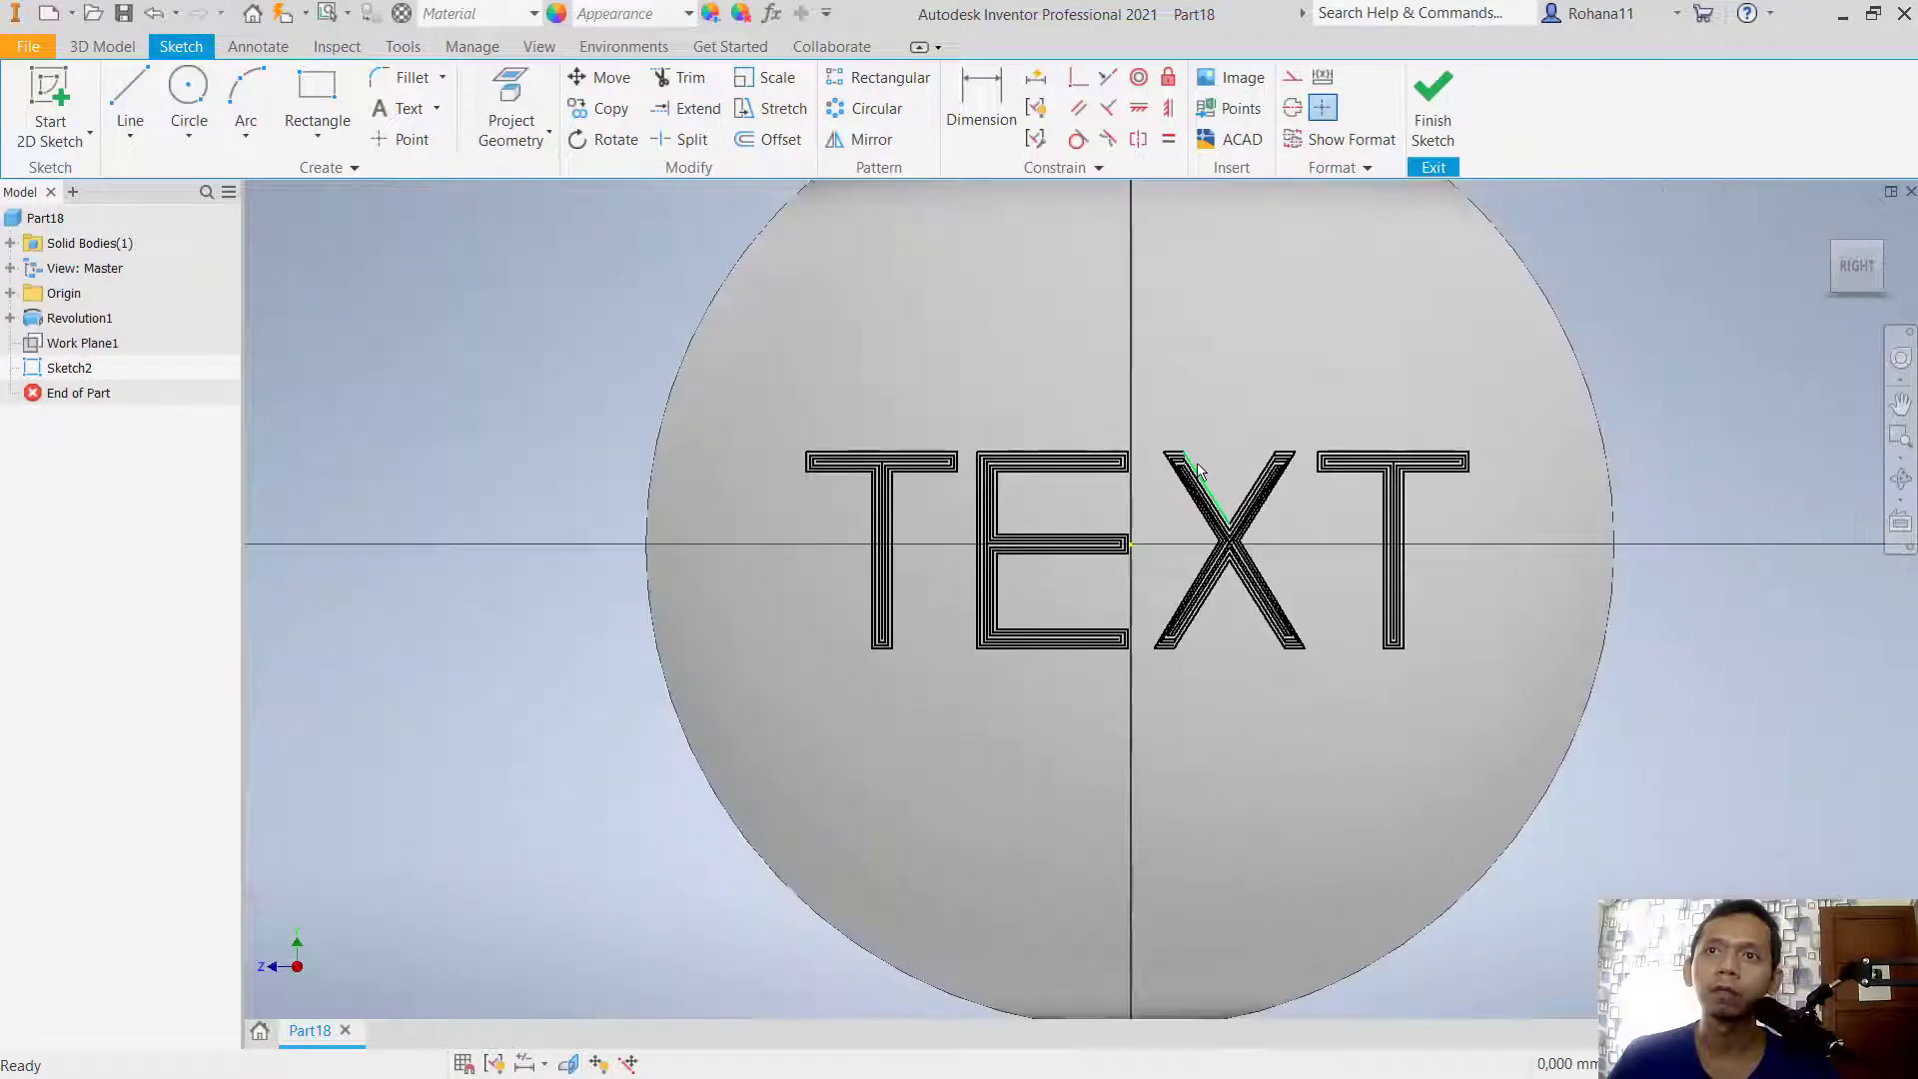
pyautogui.scroll(4, 1161, 469)
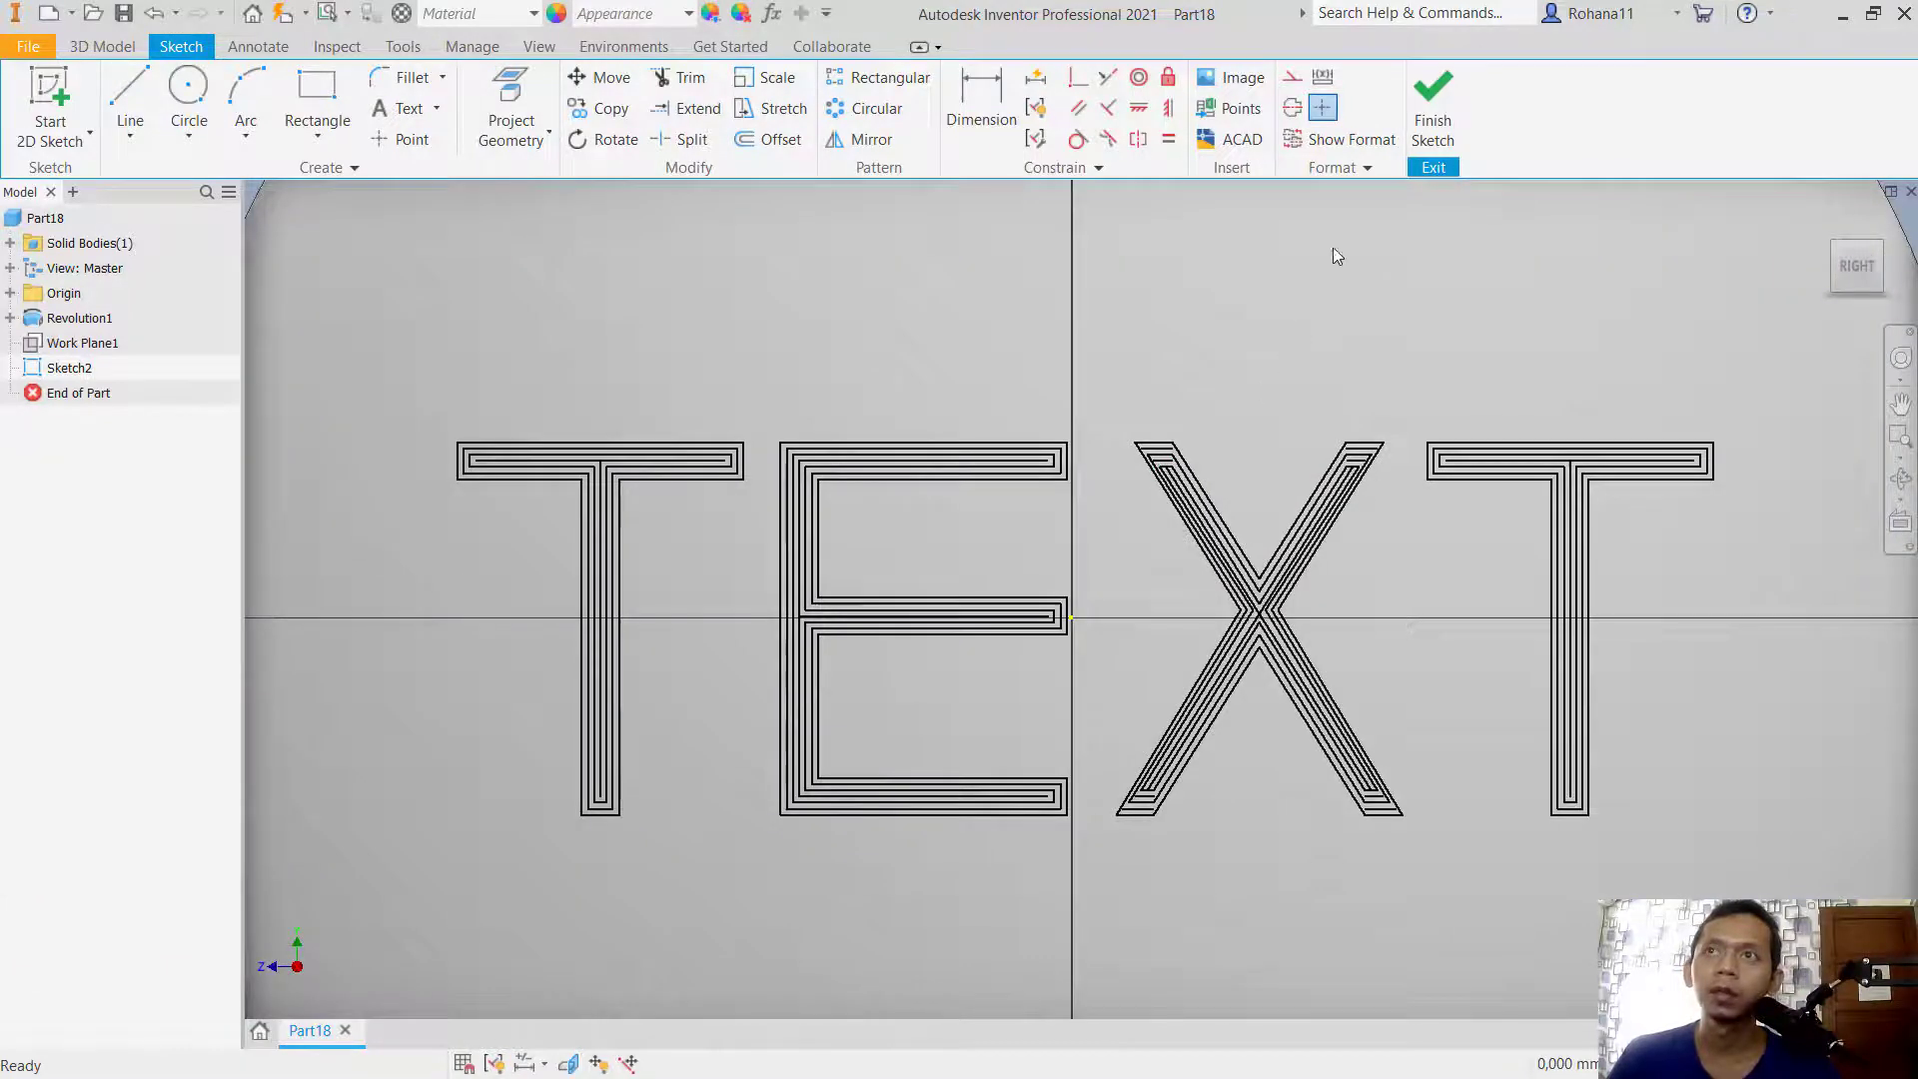
pyautogui.click(1434, 110)
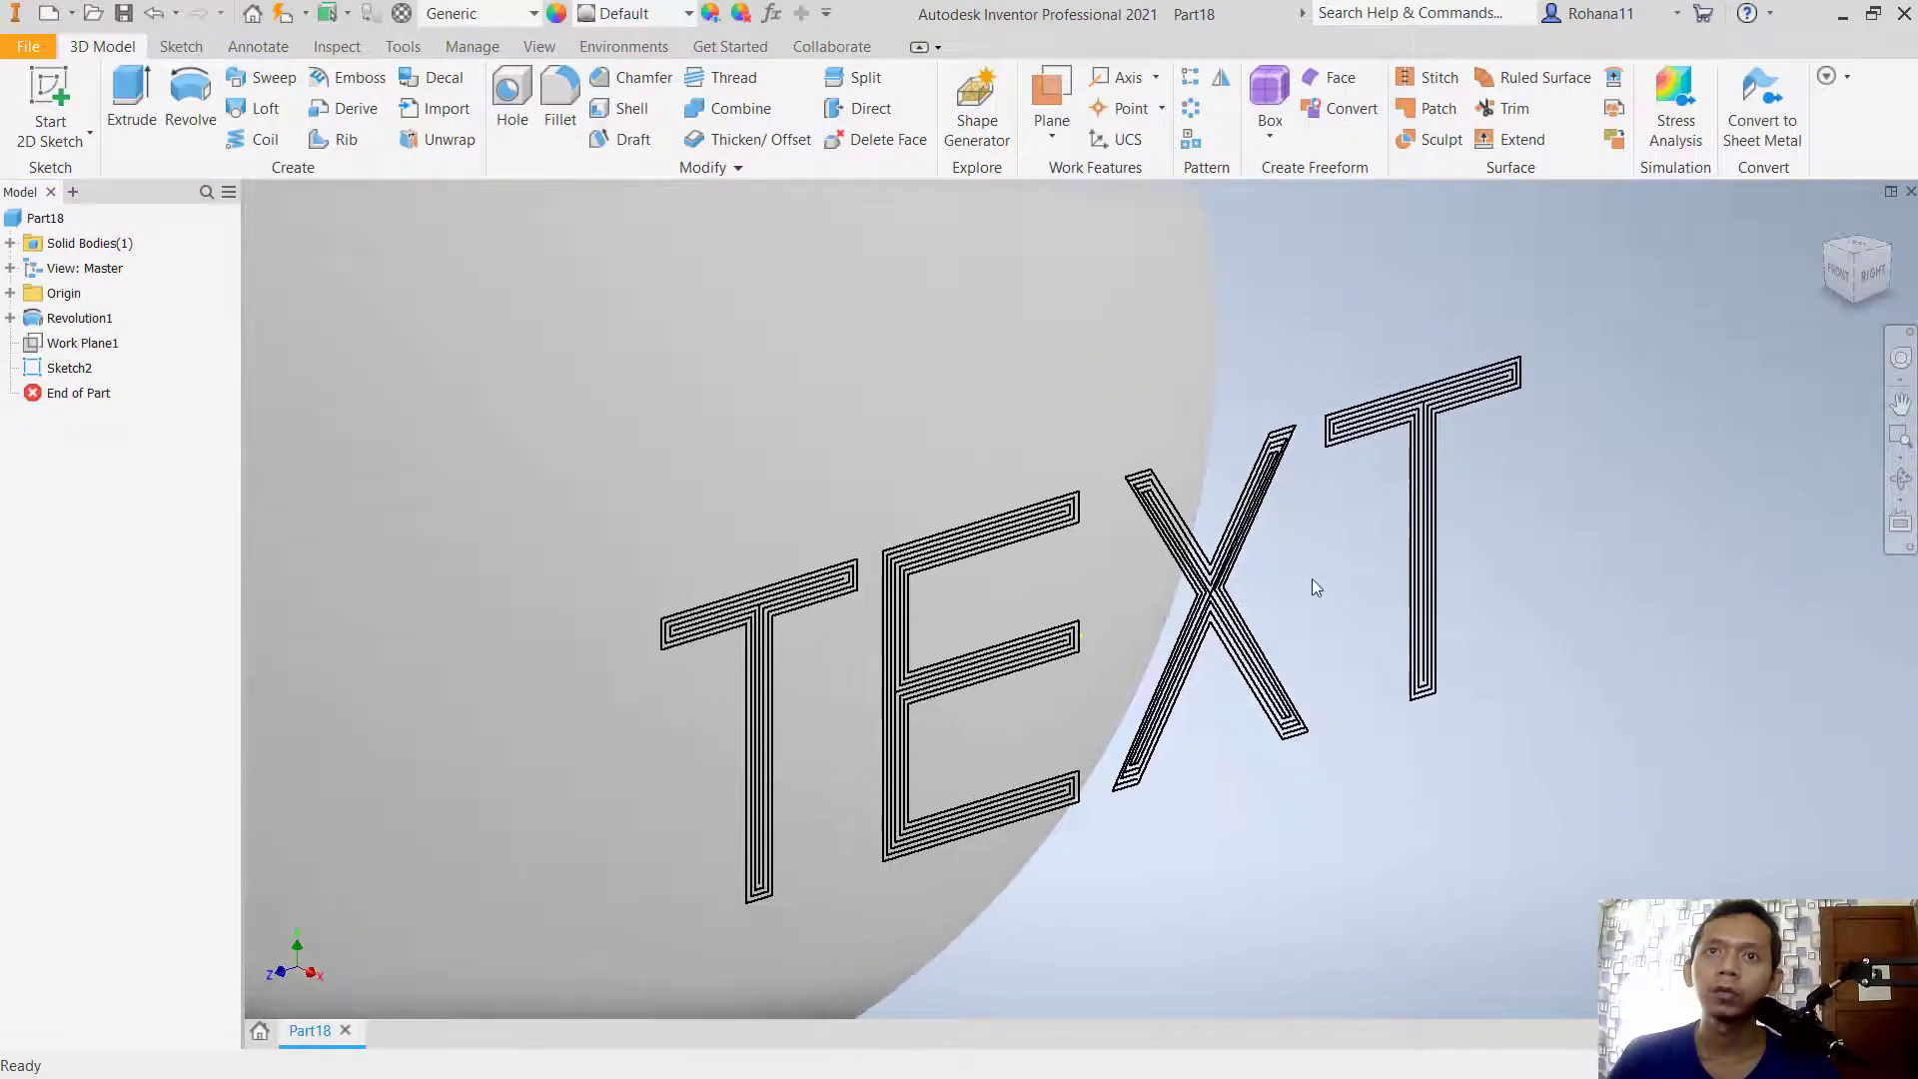
# Step: Start 3D Sketch1 from the sketch-type dropdown on the 3D Model tab
pyautogui.scroll(2, 1311, 578)
pyautogui.scroll(-4, 1308, 584)
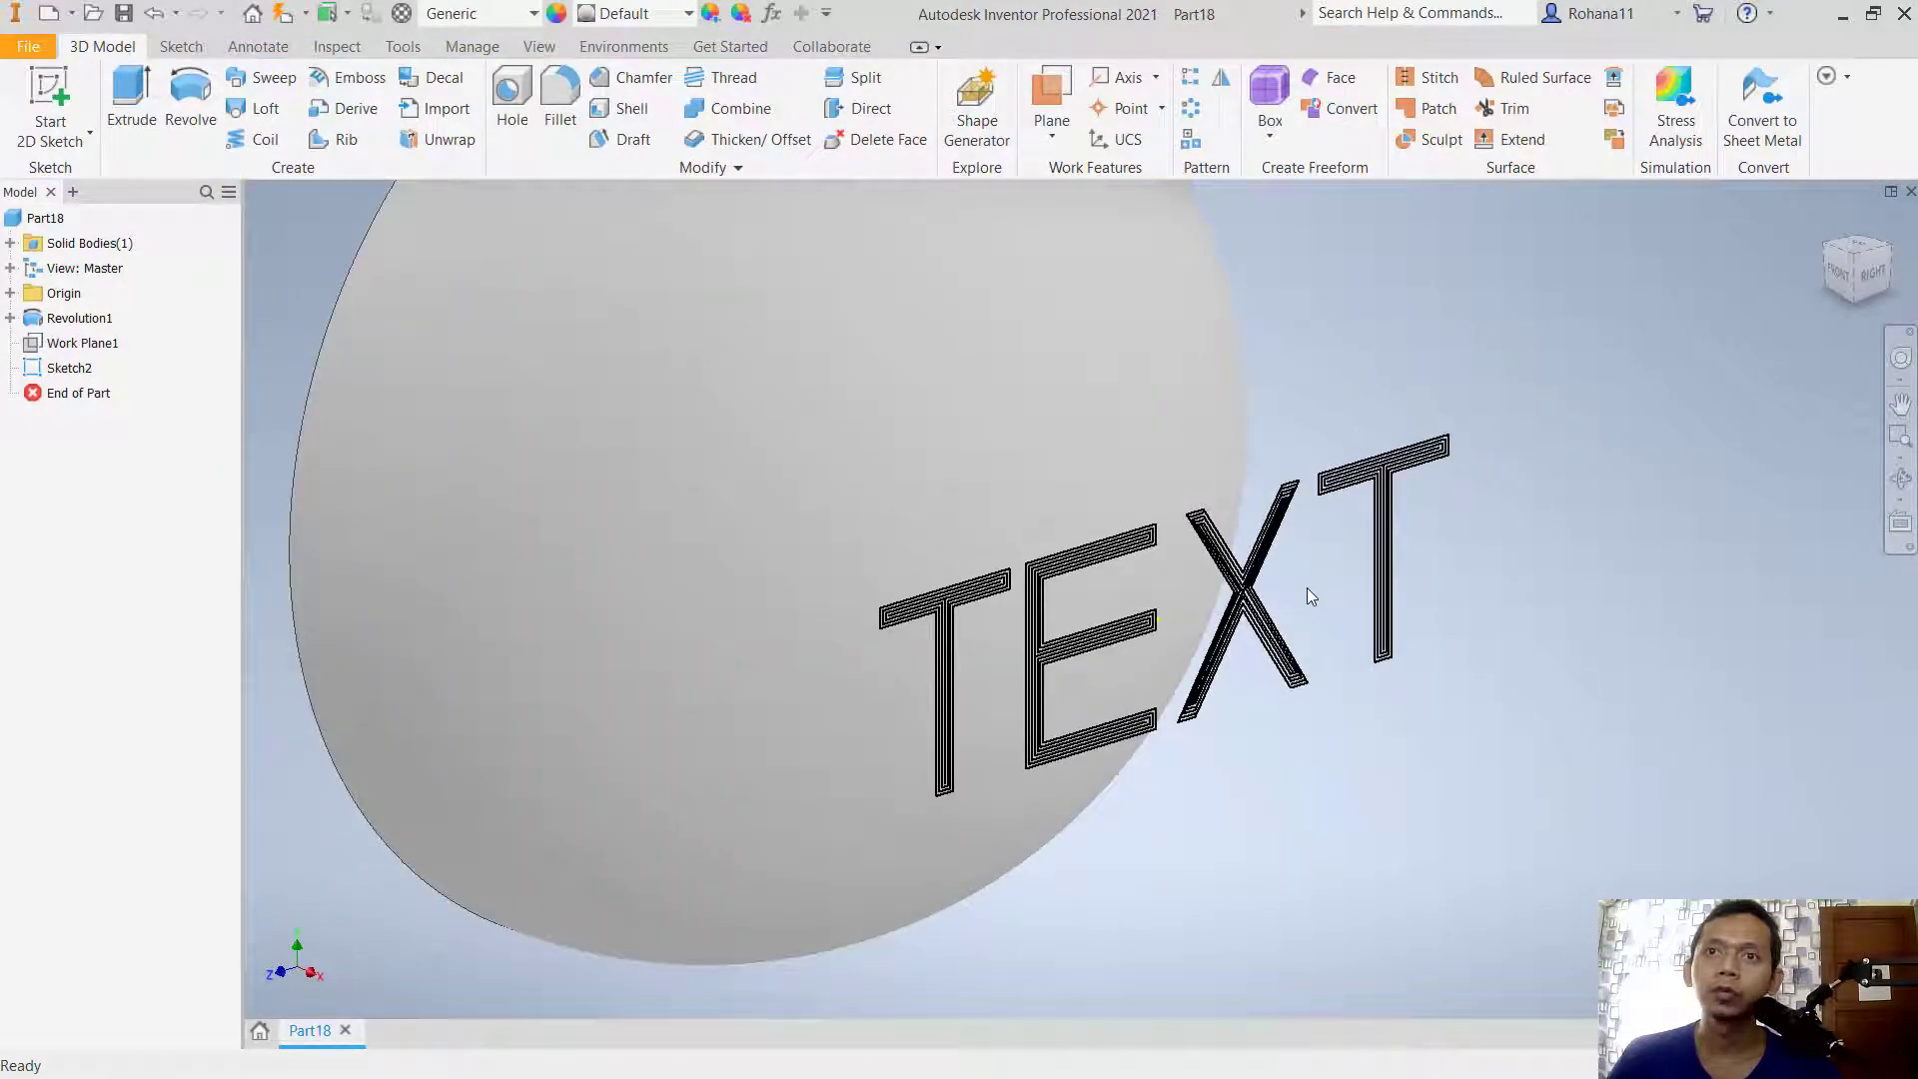
pyautogui.moveTo(1363, 540)
pyautogui.mouseDown(button='middle')
pyautogui.moveTo(1409, 546)
pyautogui.moveTo(1309, 584)
pyautogui.mouseUp(button='middle')
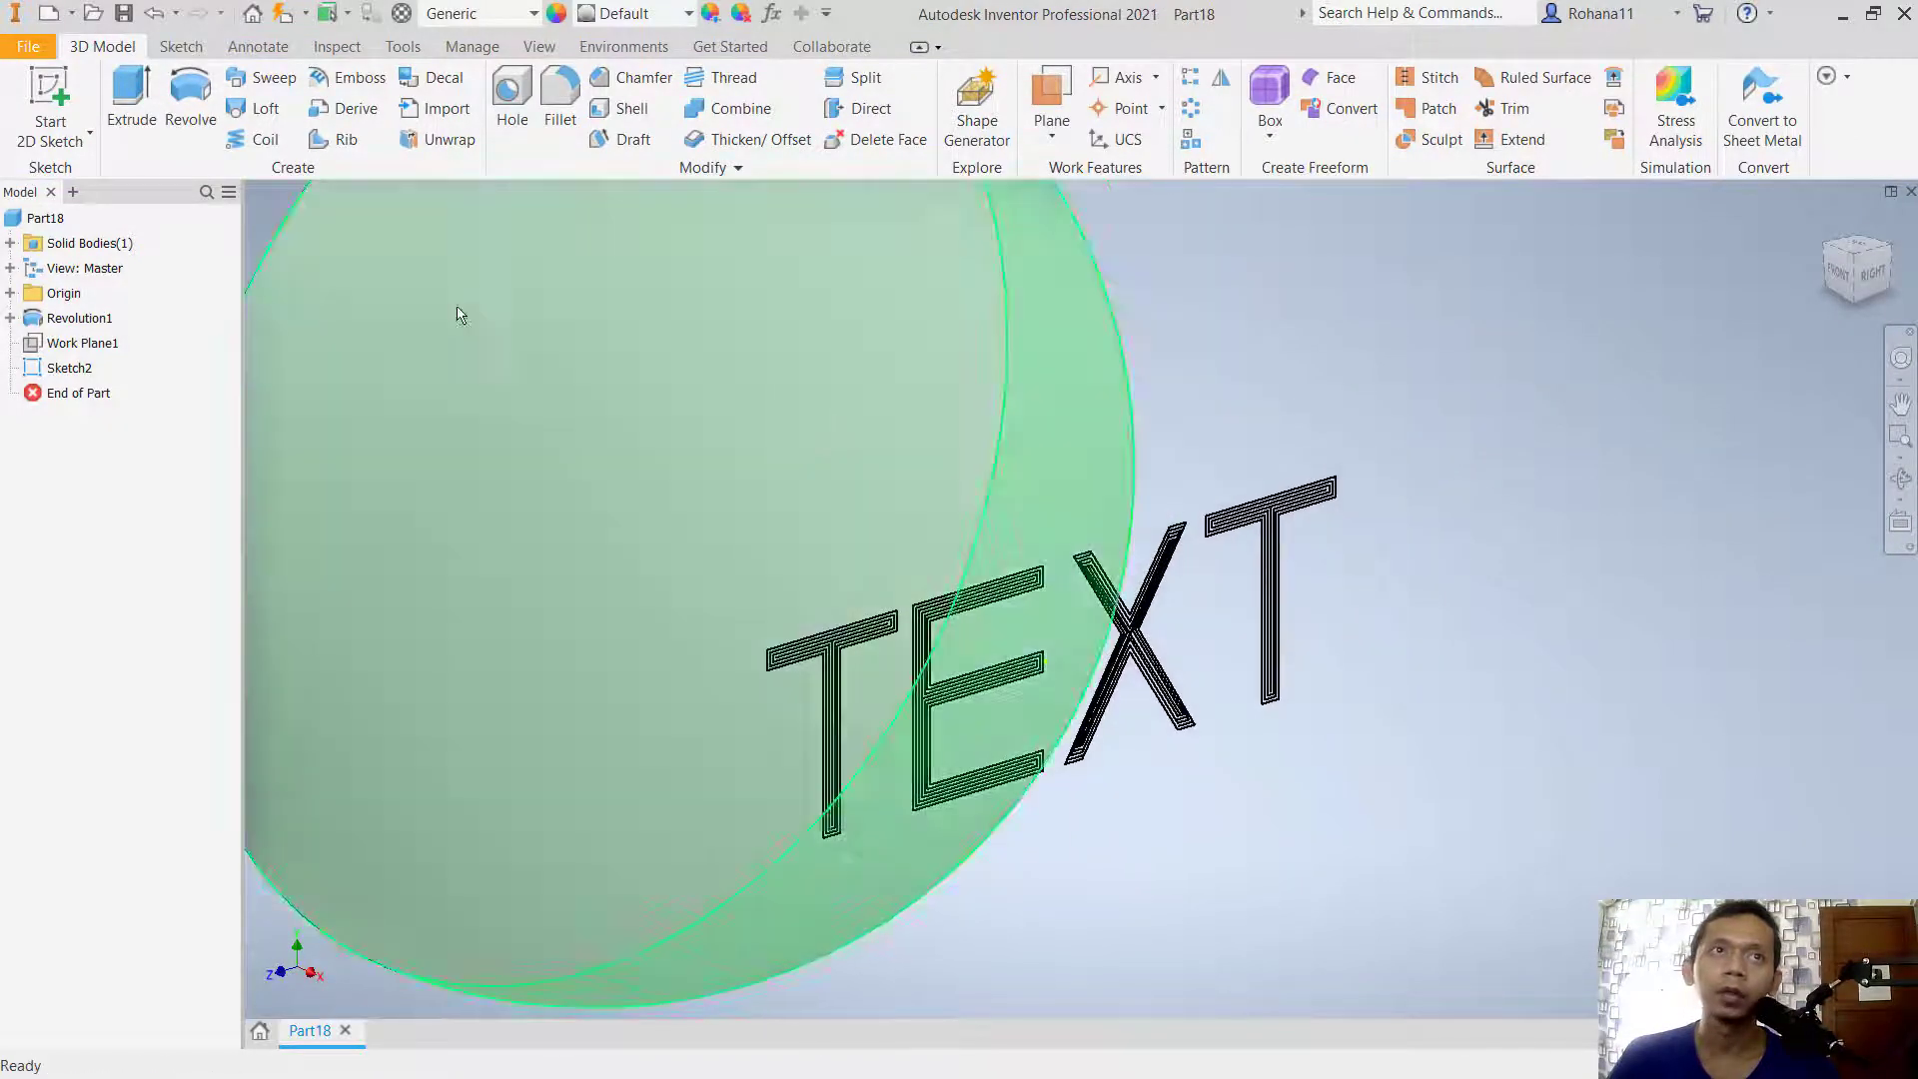
pyautogui.click(91, 135)
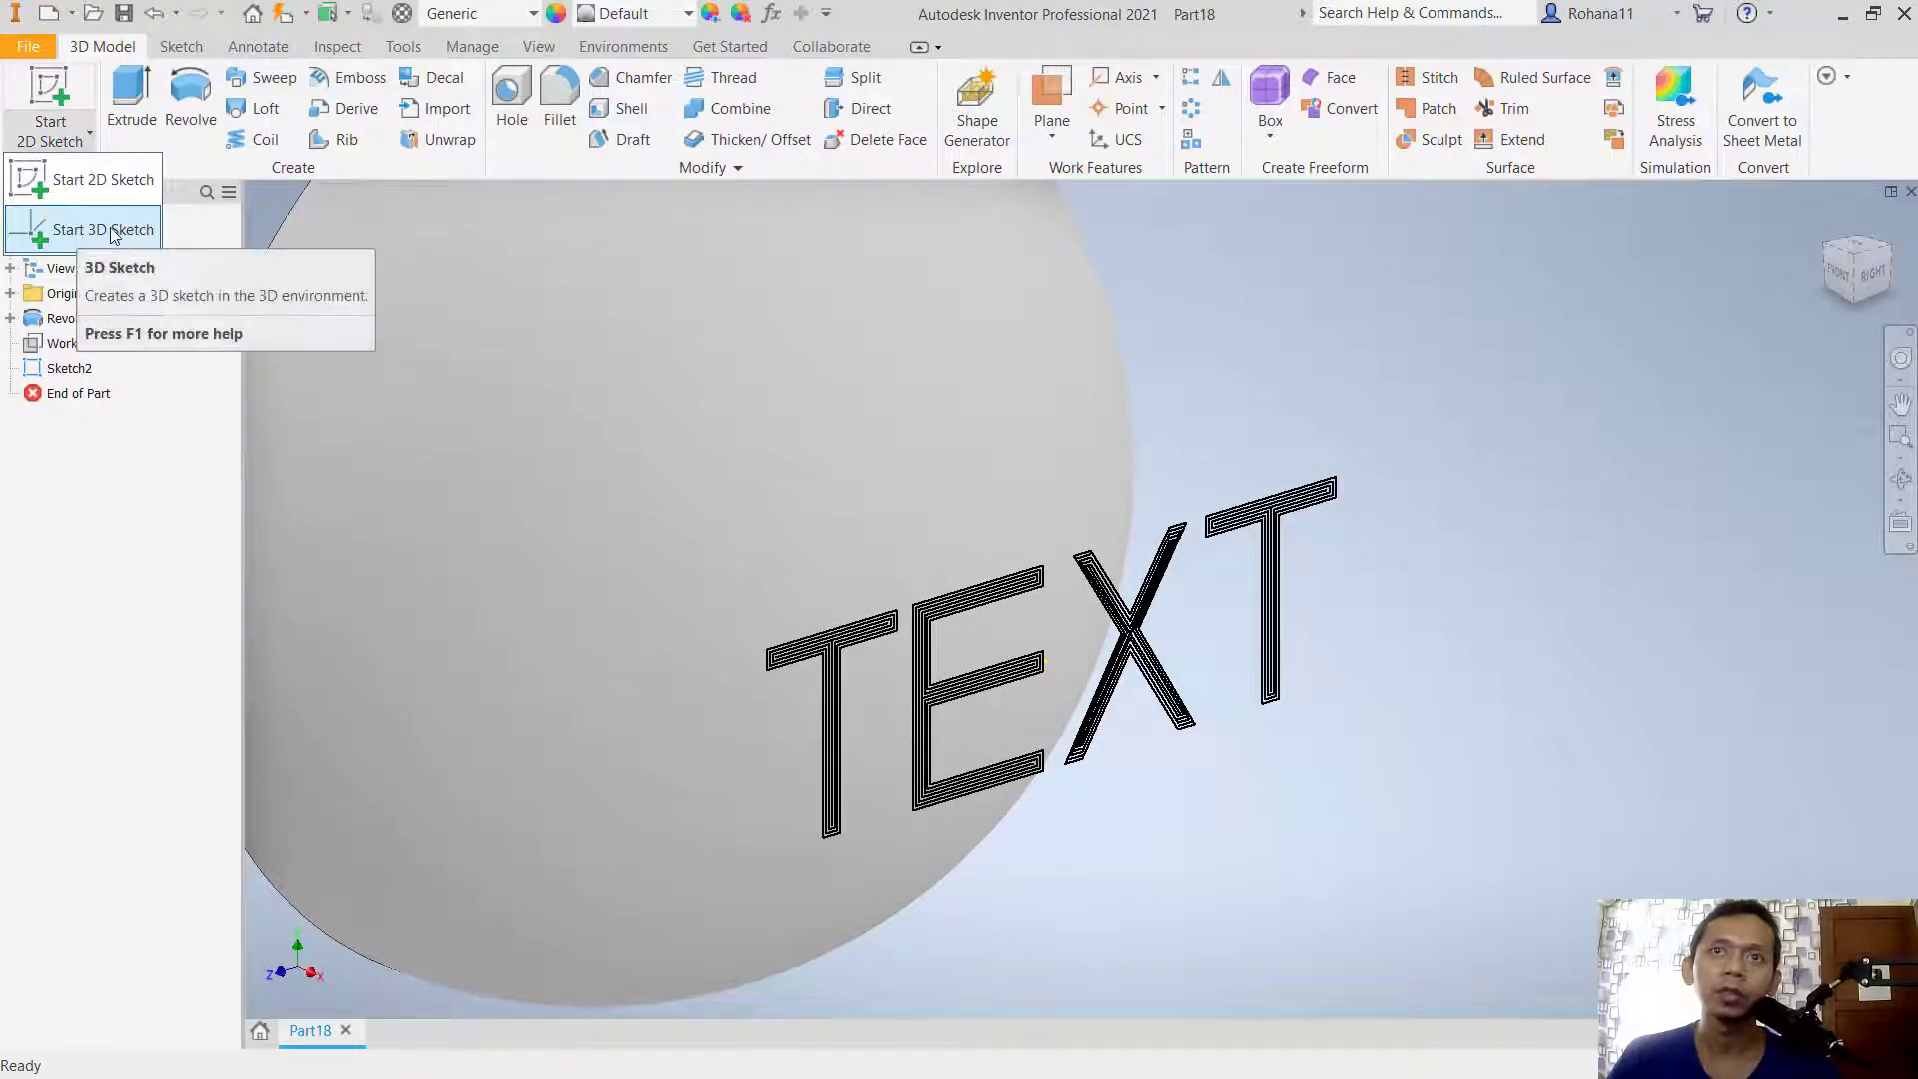
pyautogui.click(79, 237)
pyautogui.moveTo(1202, 459); pyautogui.dragTo(1304, 451, button='middle')
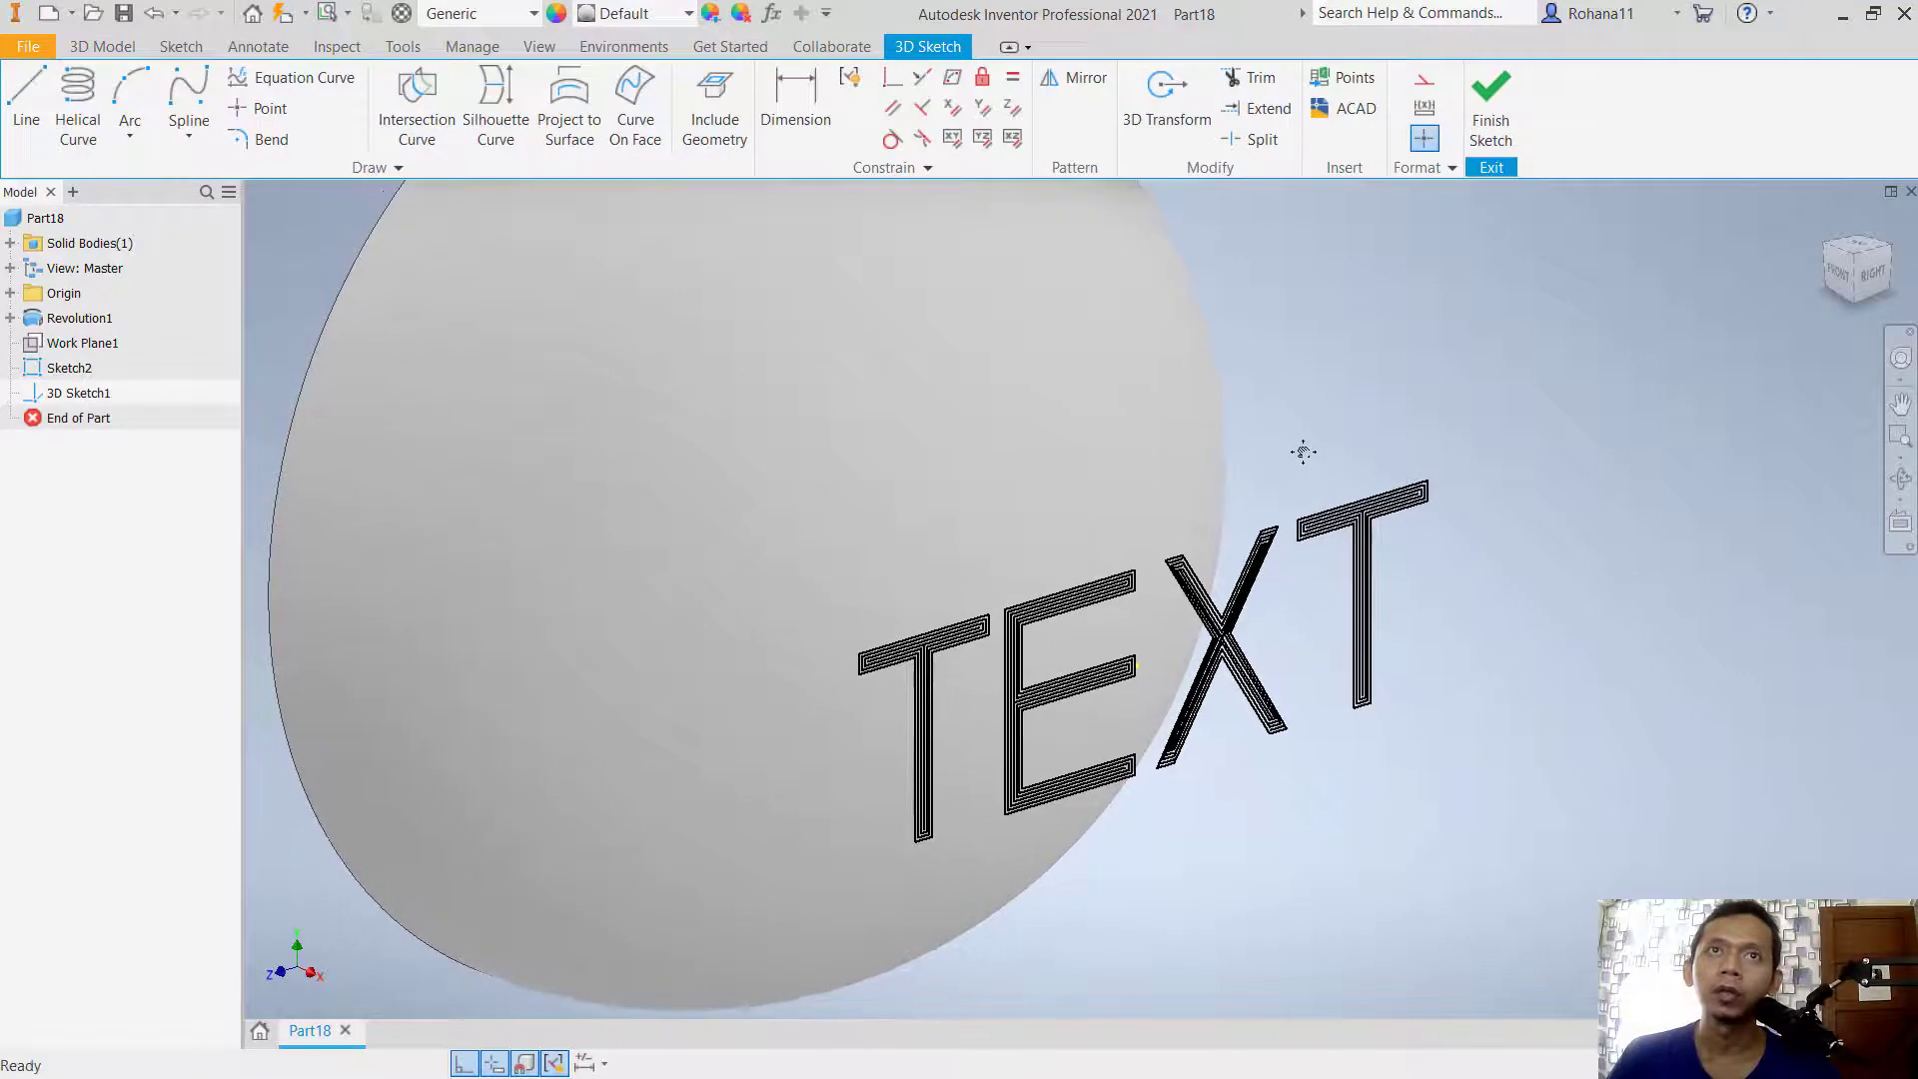
# Step: Start Project Curve to Surface with the sphere's curved face as target
pyautogui.click(576, 101)
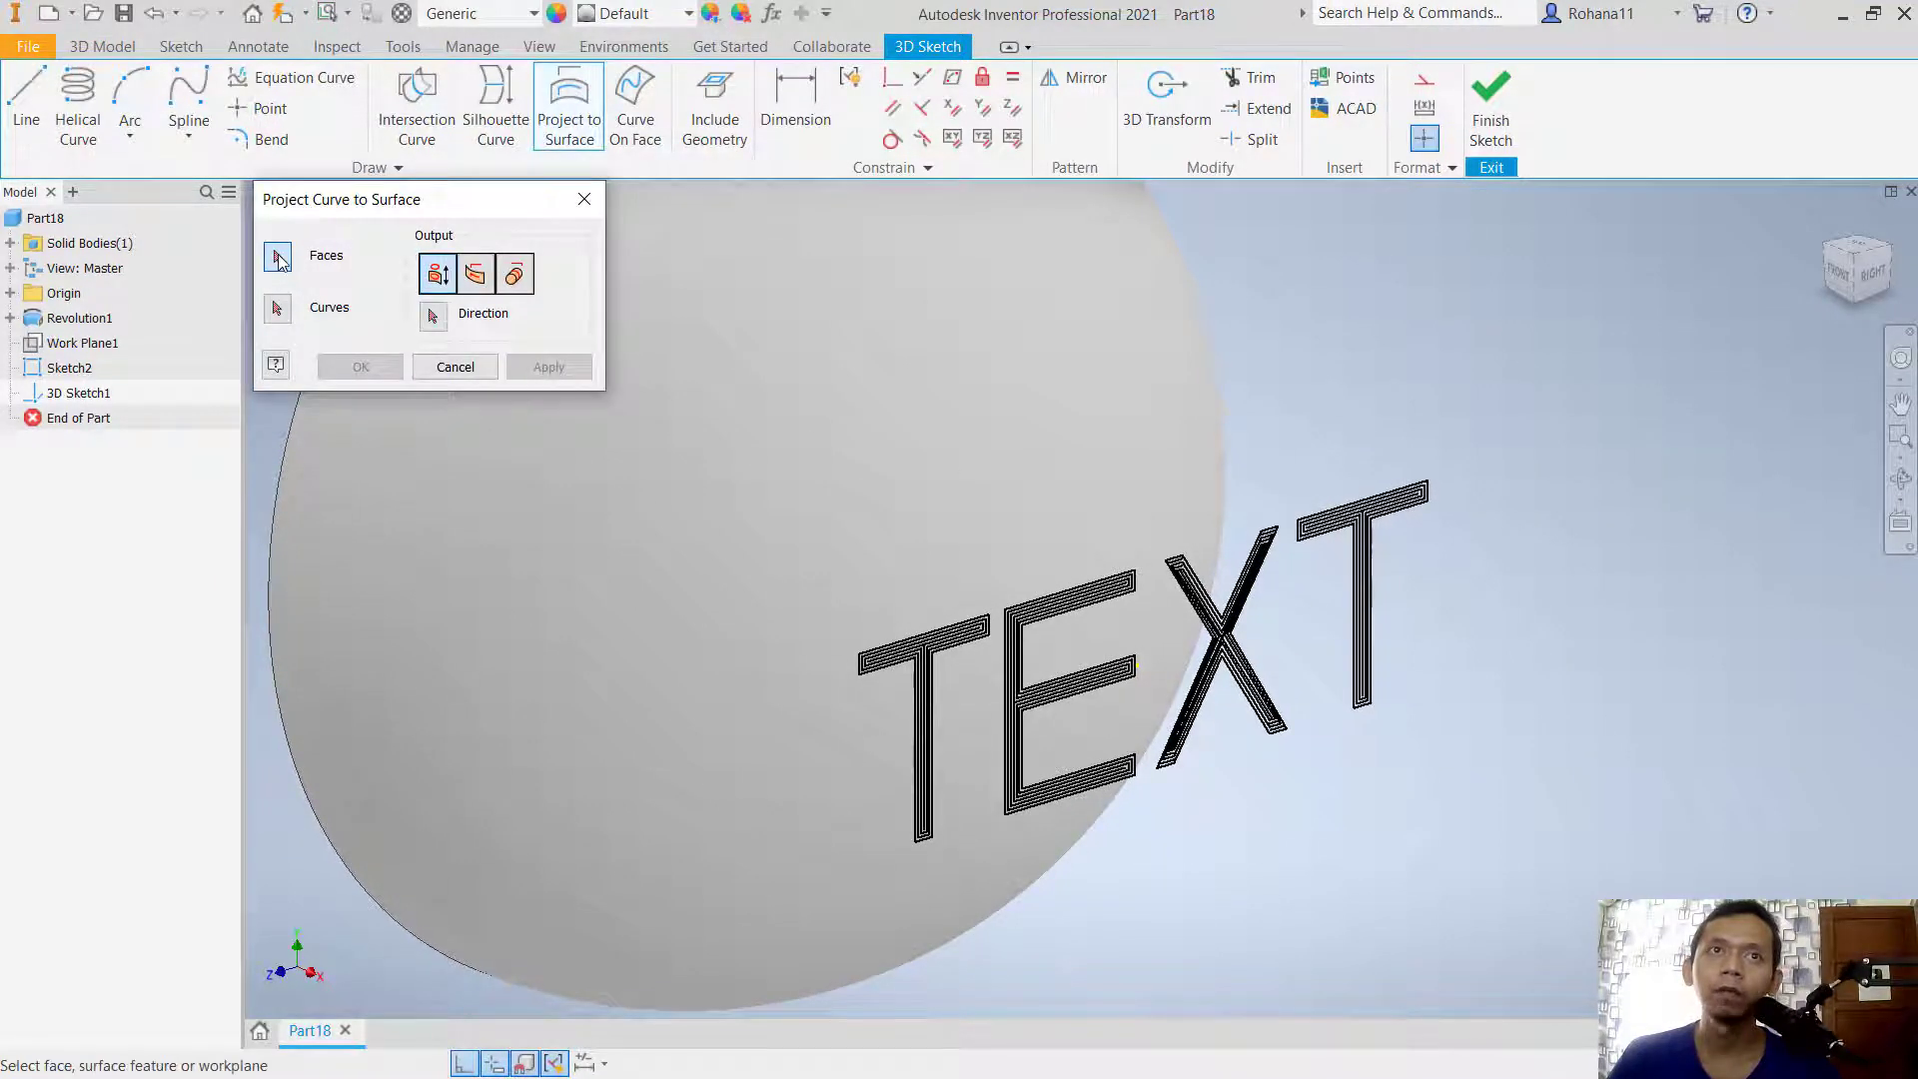
pyautogui.click(989, 488)
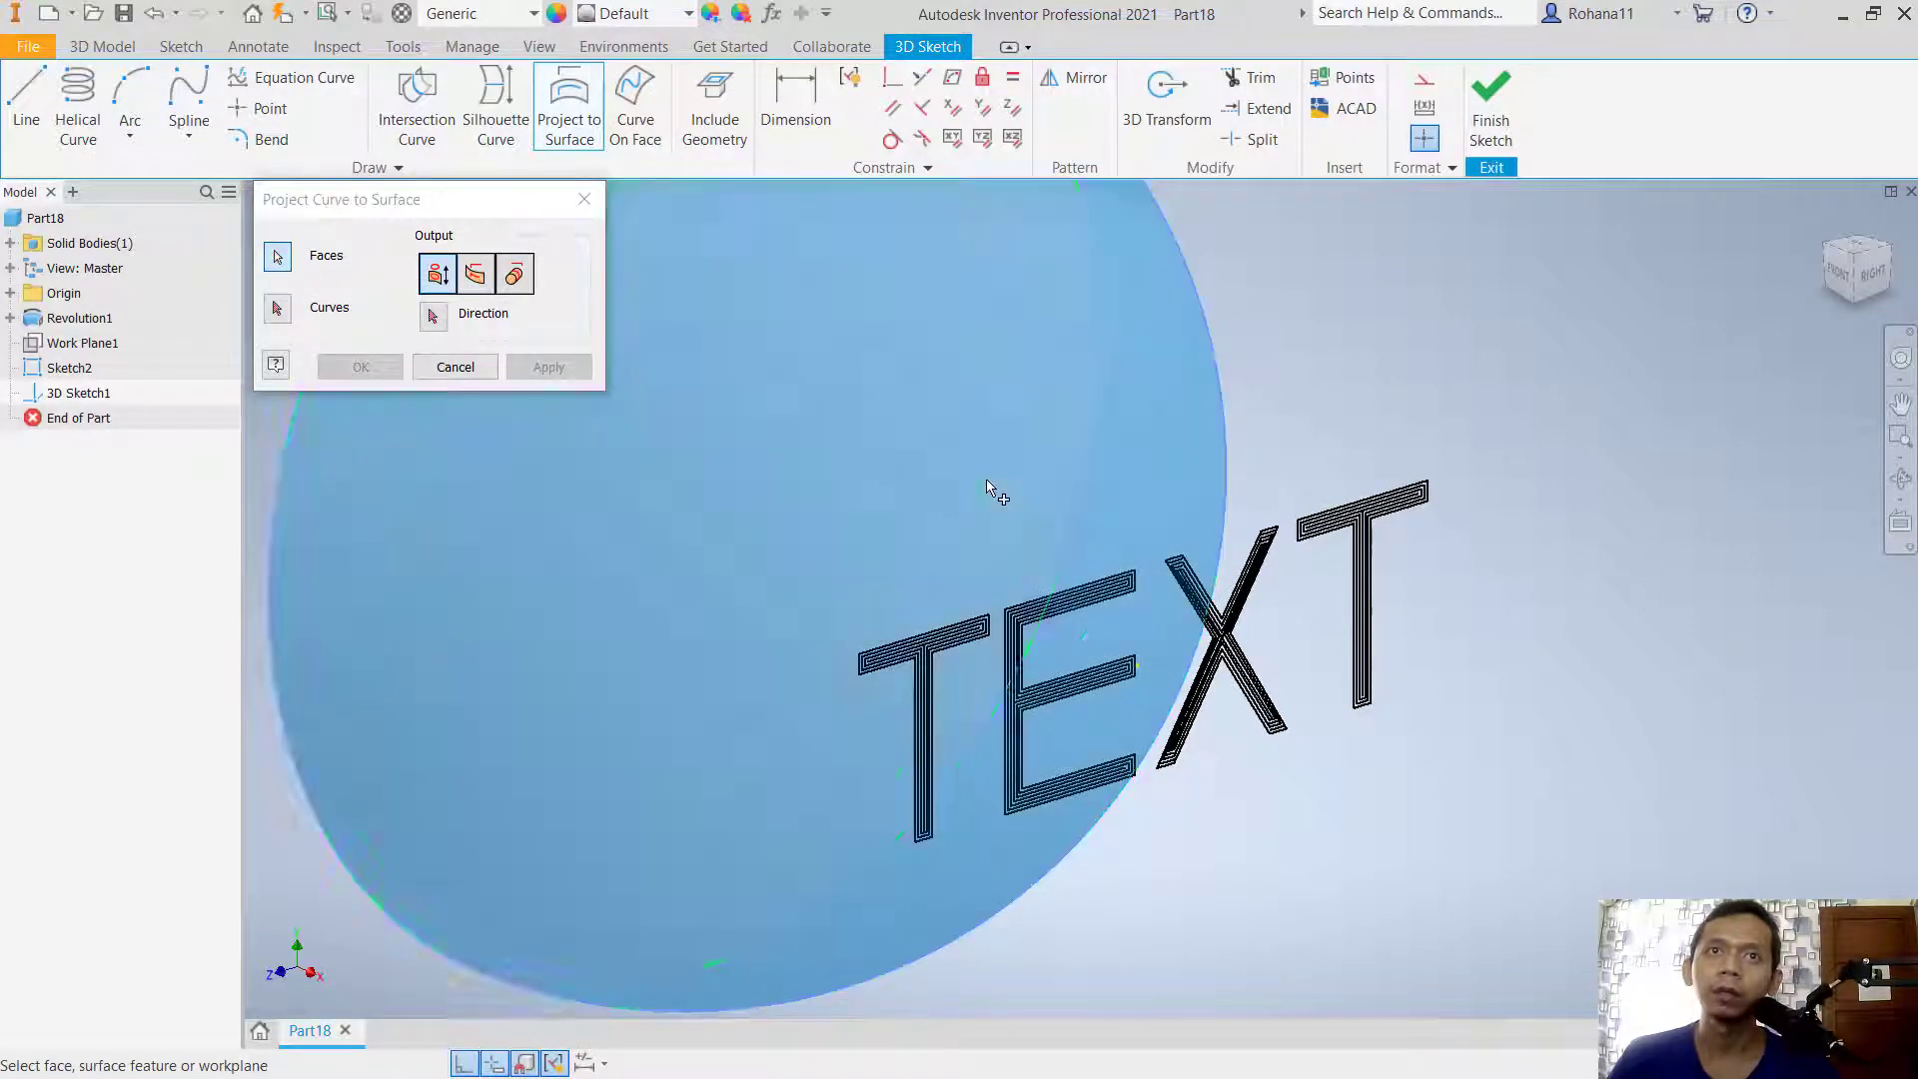
pyautogui.click(277, 309)
pyautogui.scroll(-5, 966, 662)
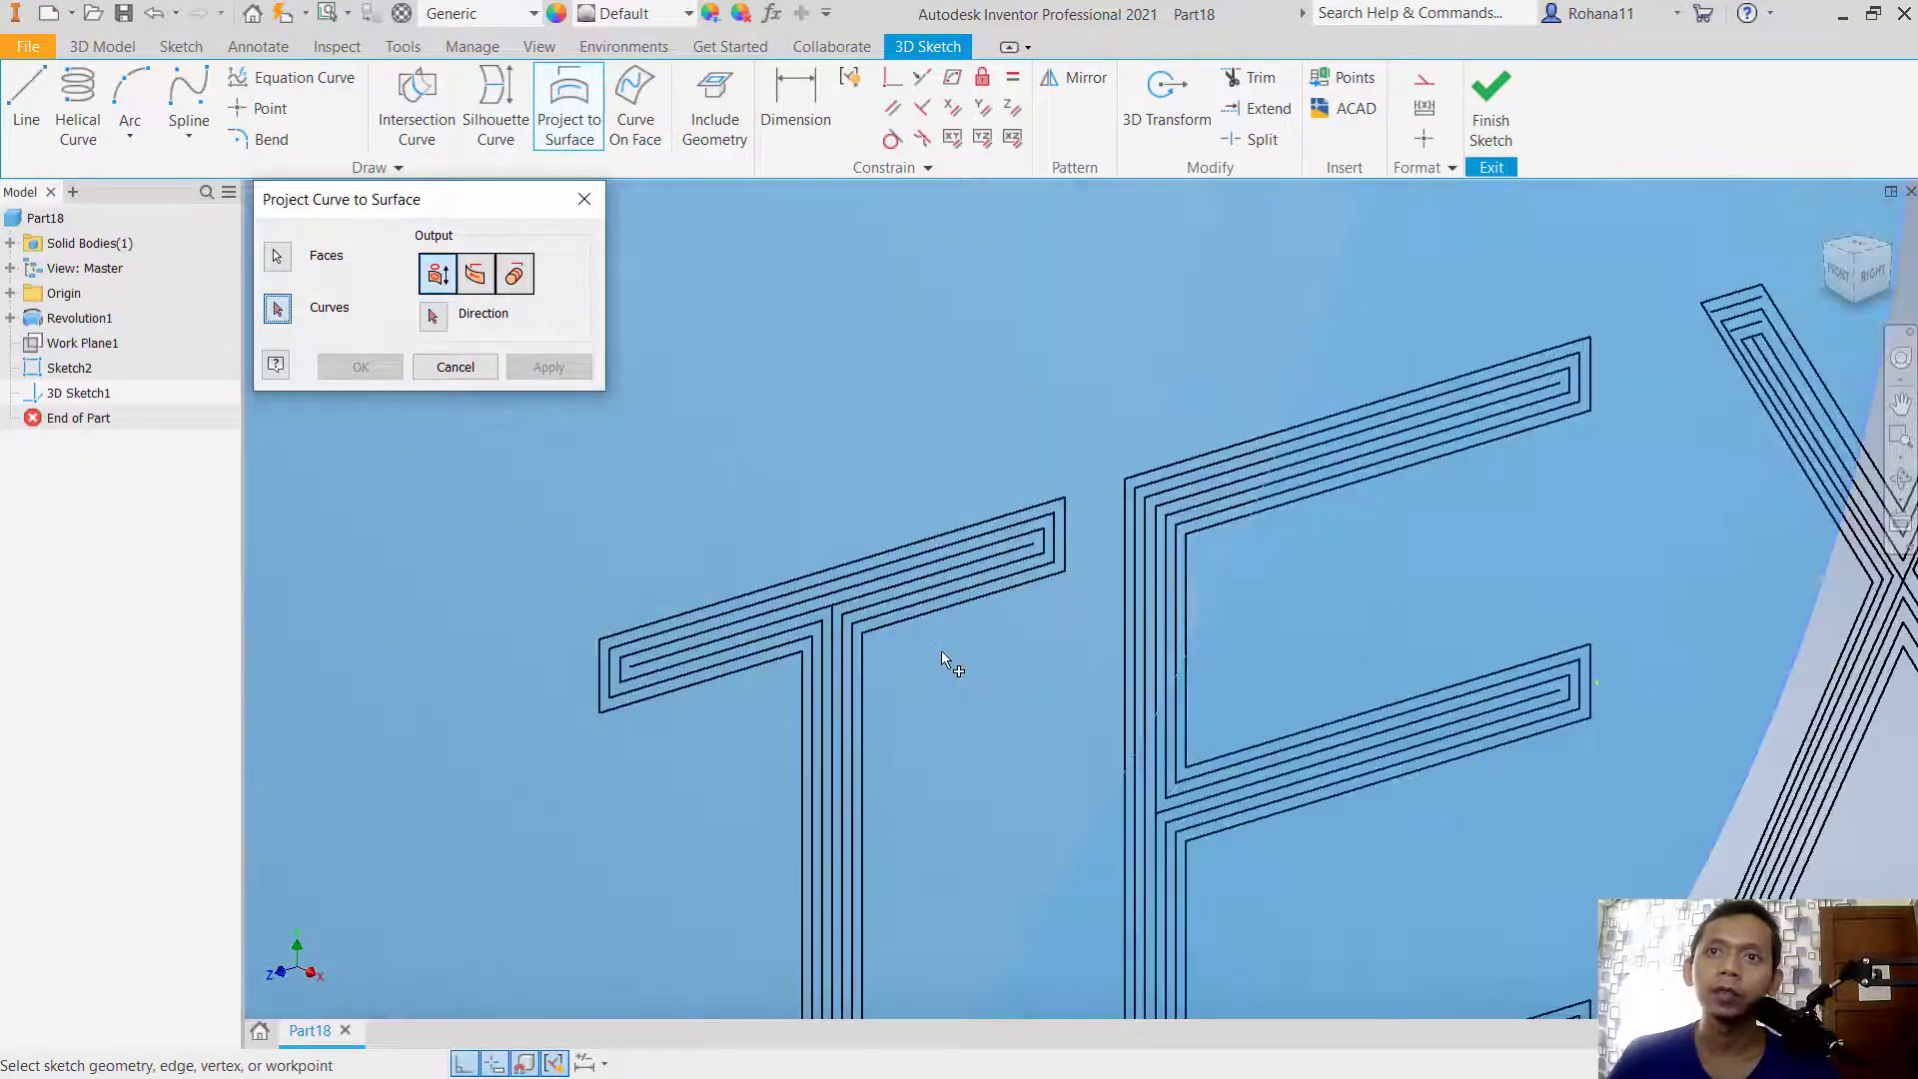
# Step: Select the first T's outline edges as curves to project
pyautogui.click(960, 526)
pyautogui.click(1067, 552)
pyautogui.click(1046, 576)
pyautogui.click(597, 685)
pyautogui.click(804, 749)
pyautogui.click(865, 729)
pyautogui.moveTo(959, 795); pyautogui.dragTo(933, 317, button='middle')
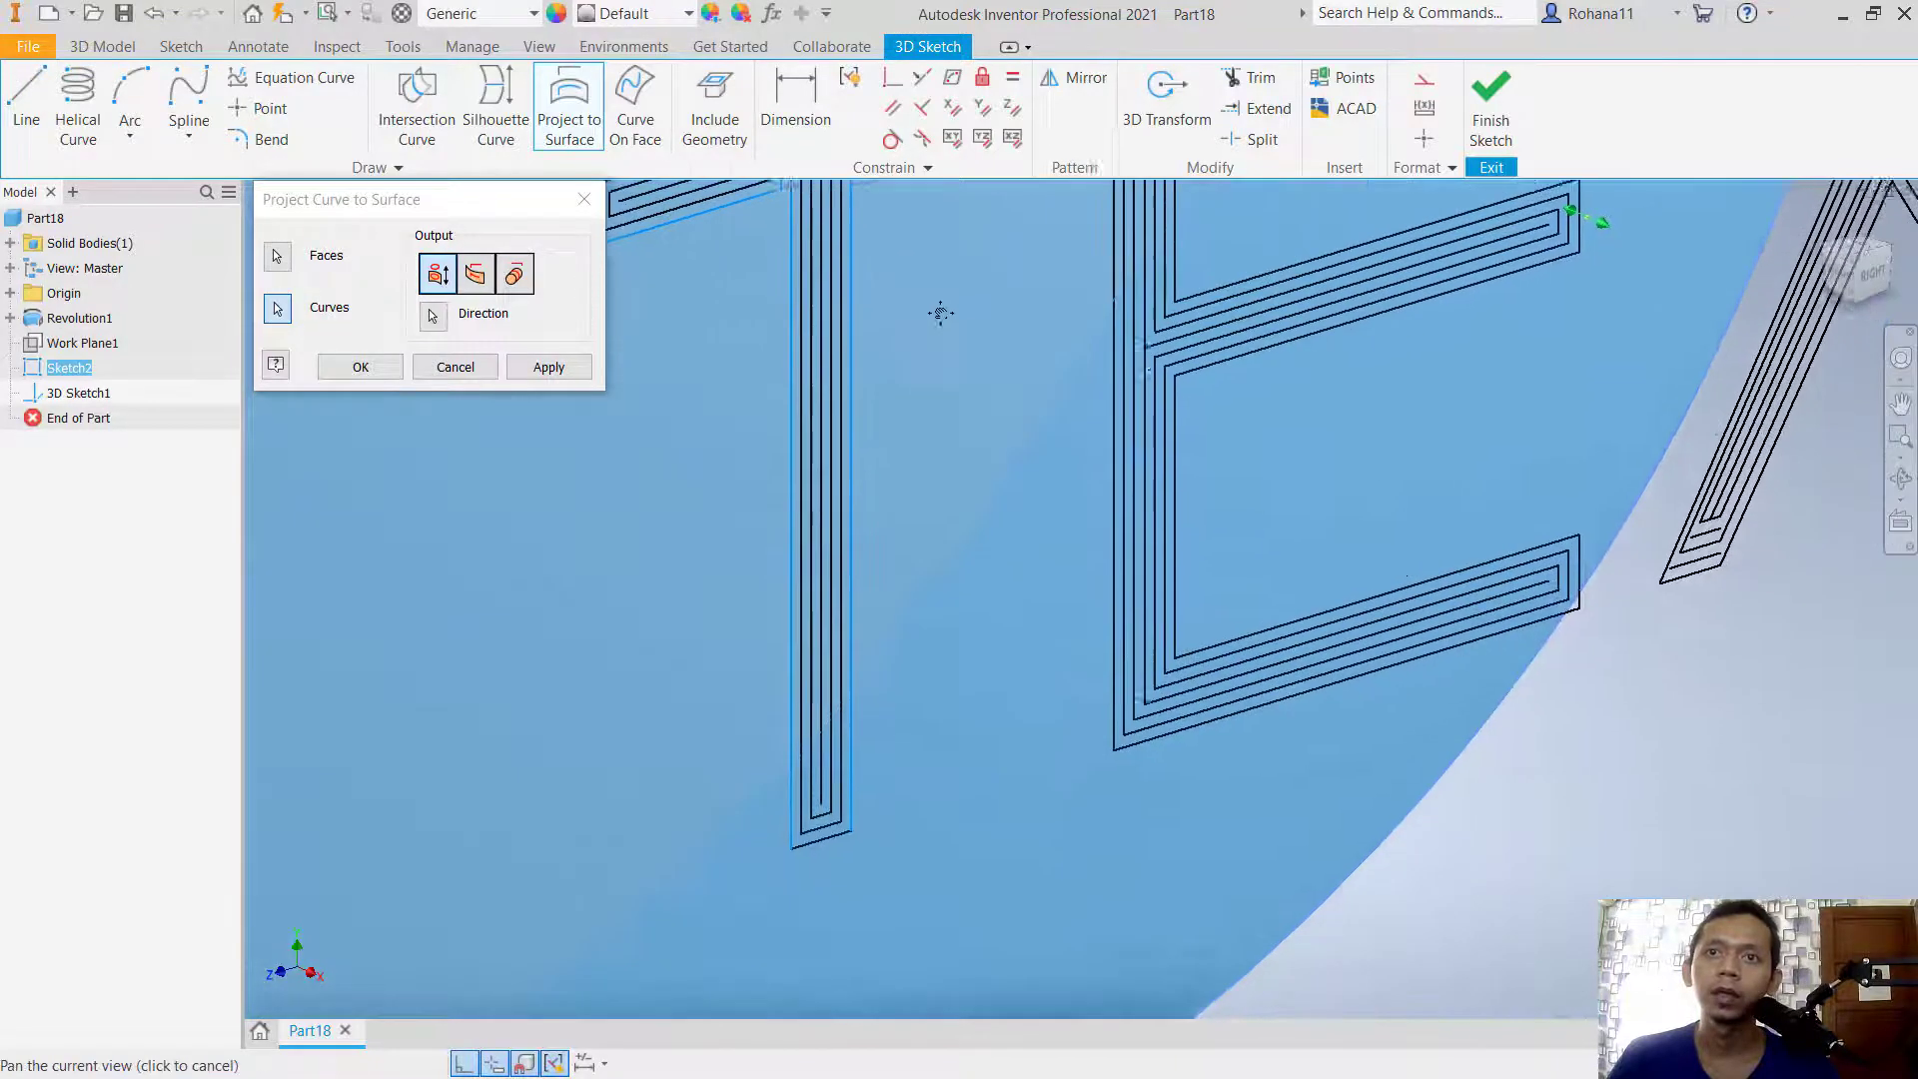
# Step: Add the E's outline edges, including its bottom, outer left and arm edges
pyautogui.keyDown('shift'); pyautogui.moveTo(818, 829); pyautogui.dragTo(1080, 819, button='middle'); pyautogui.keyUp('shift')
pyautogui.click(1077, 840)
pyautogui.click(1129, 753)
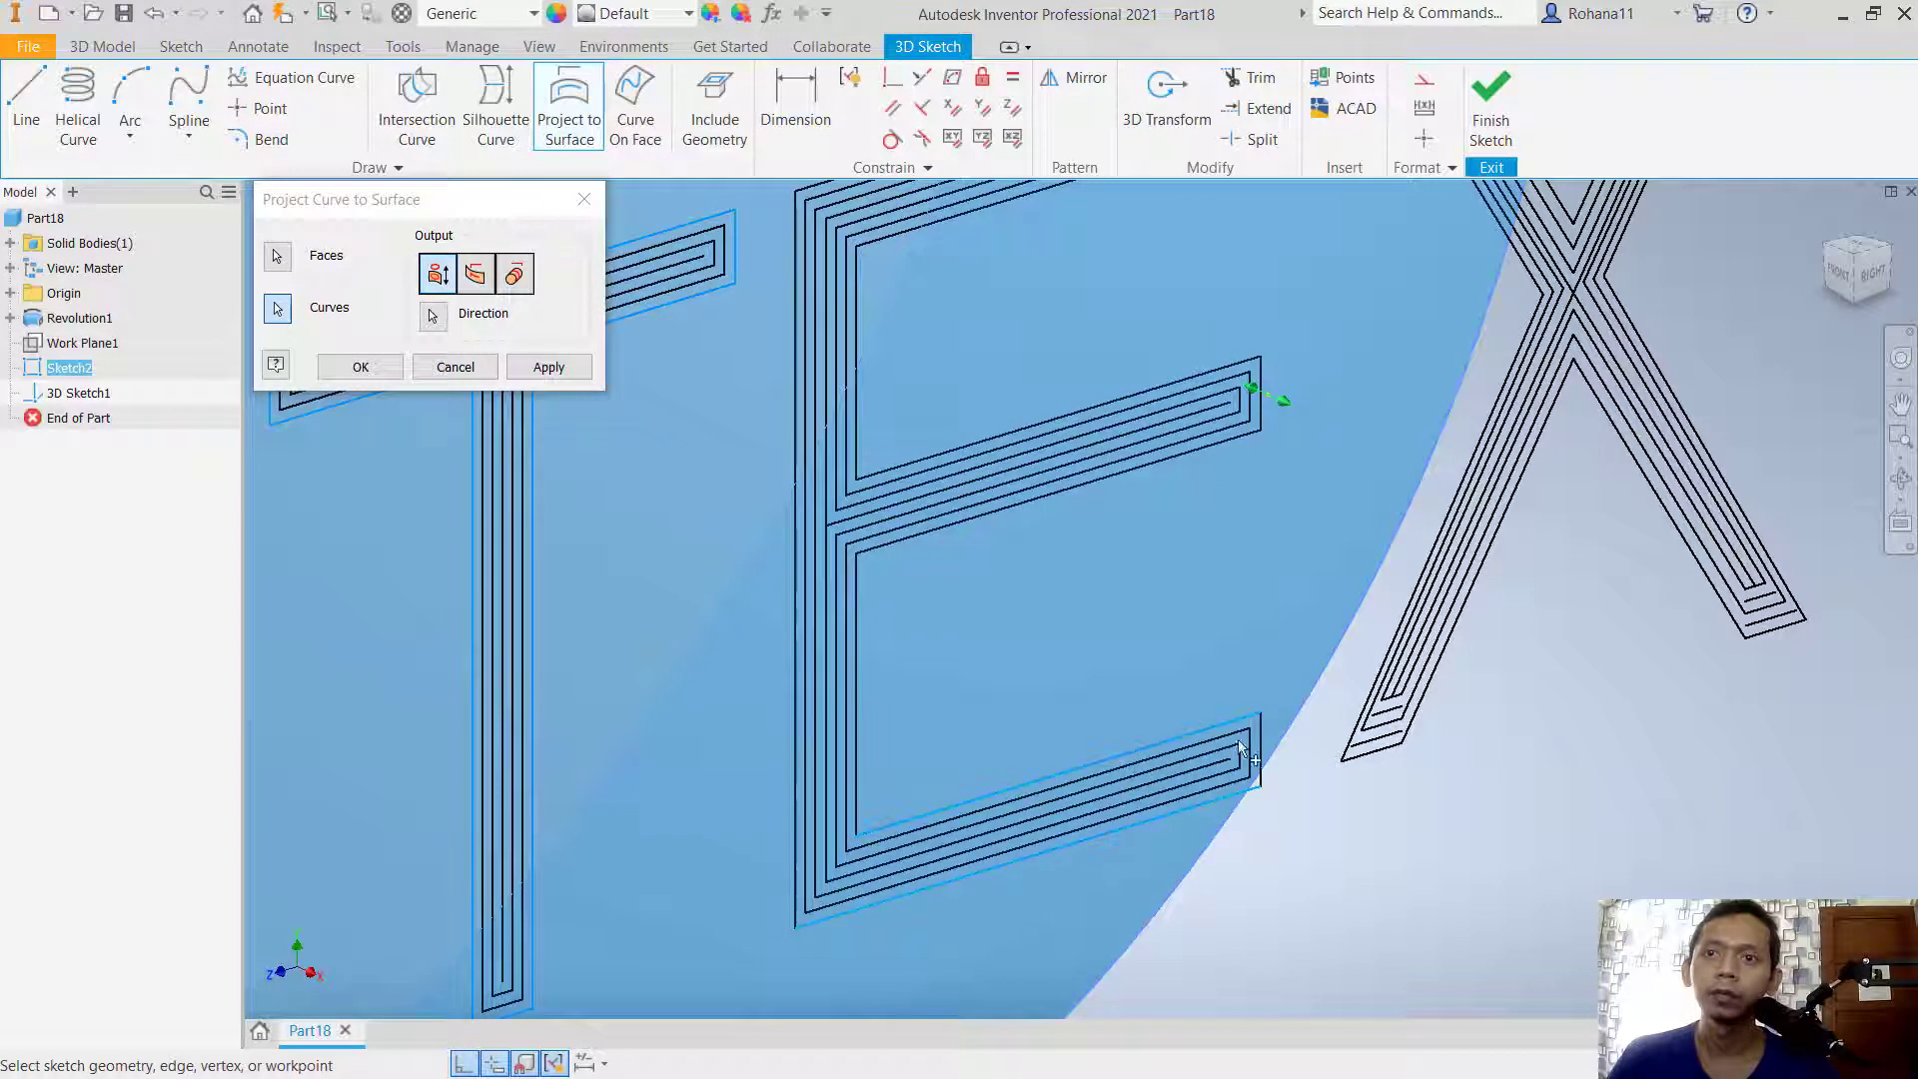
pyautogui.click(799, 733)
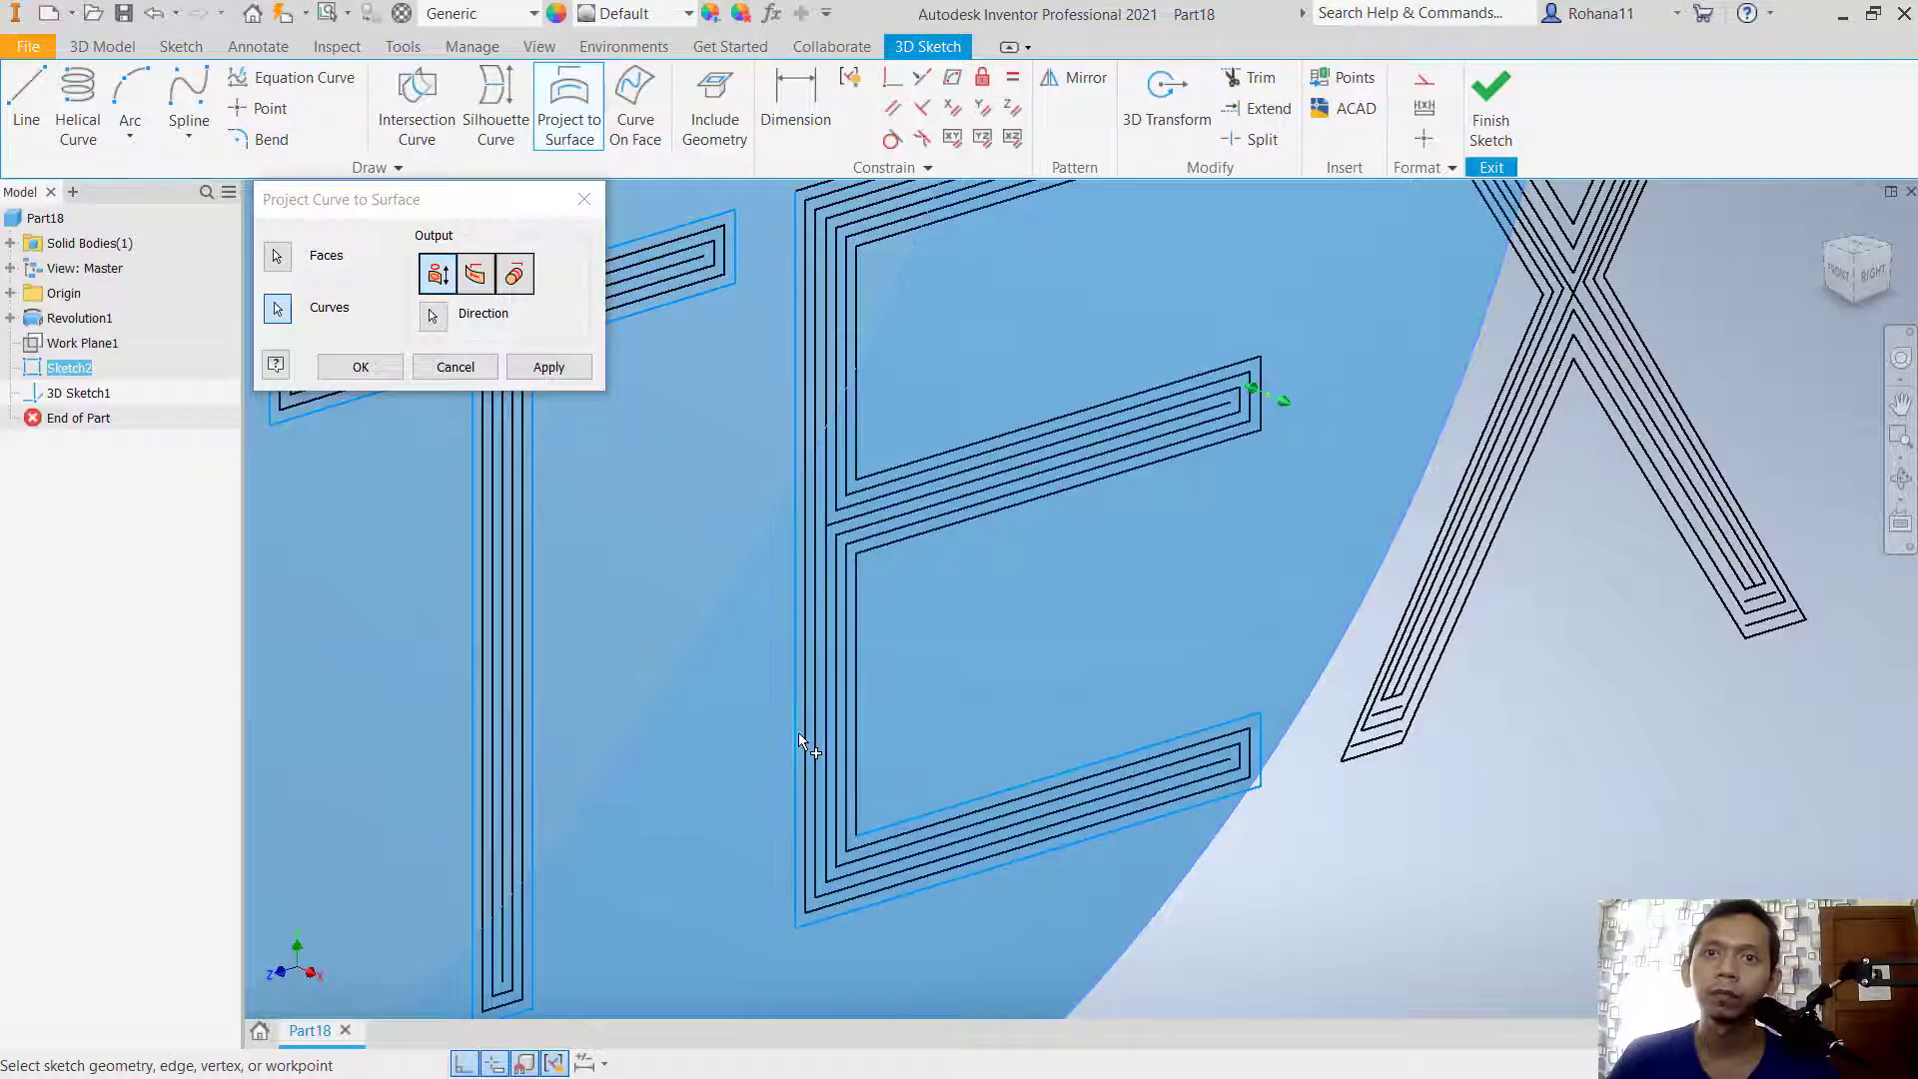
pyautogui.click(961, 515)
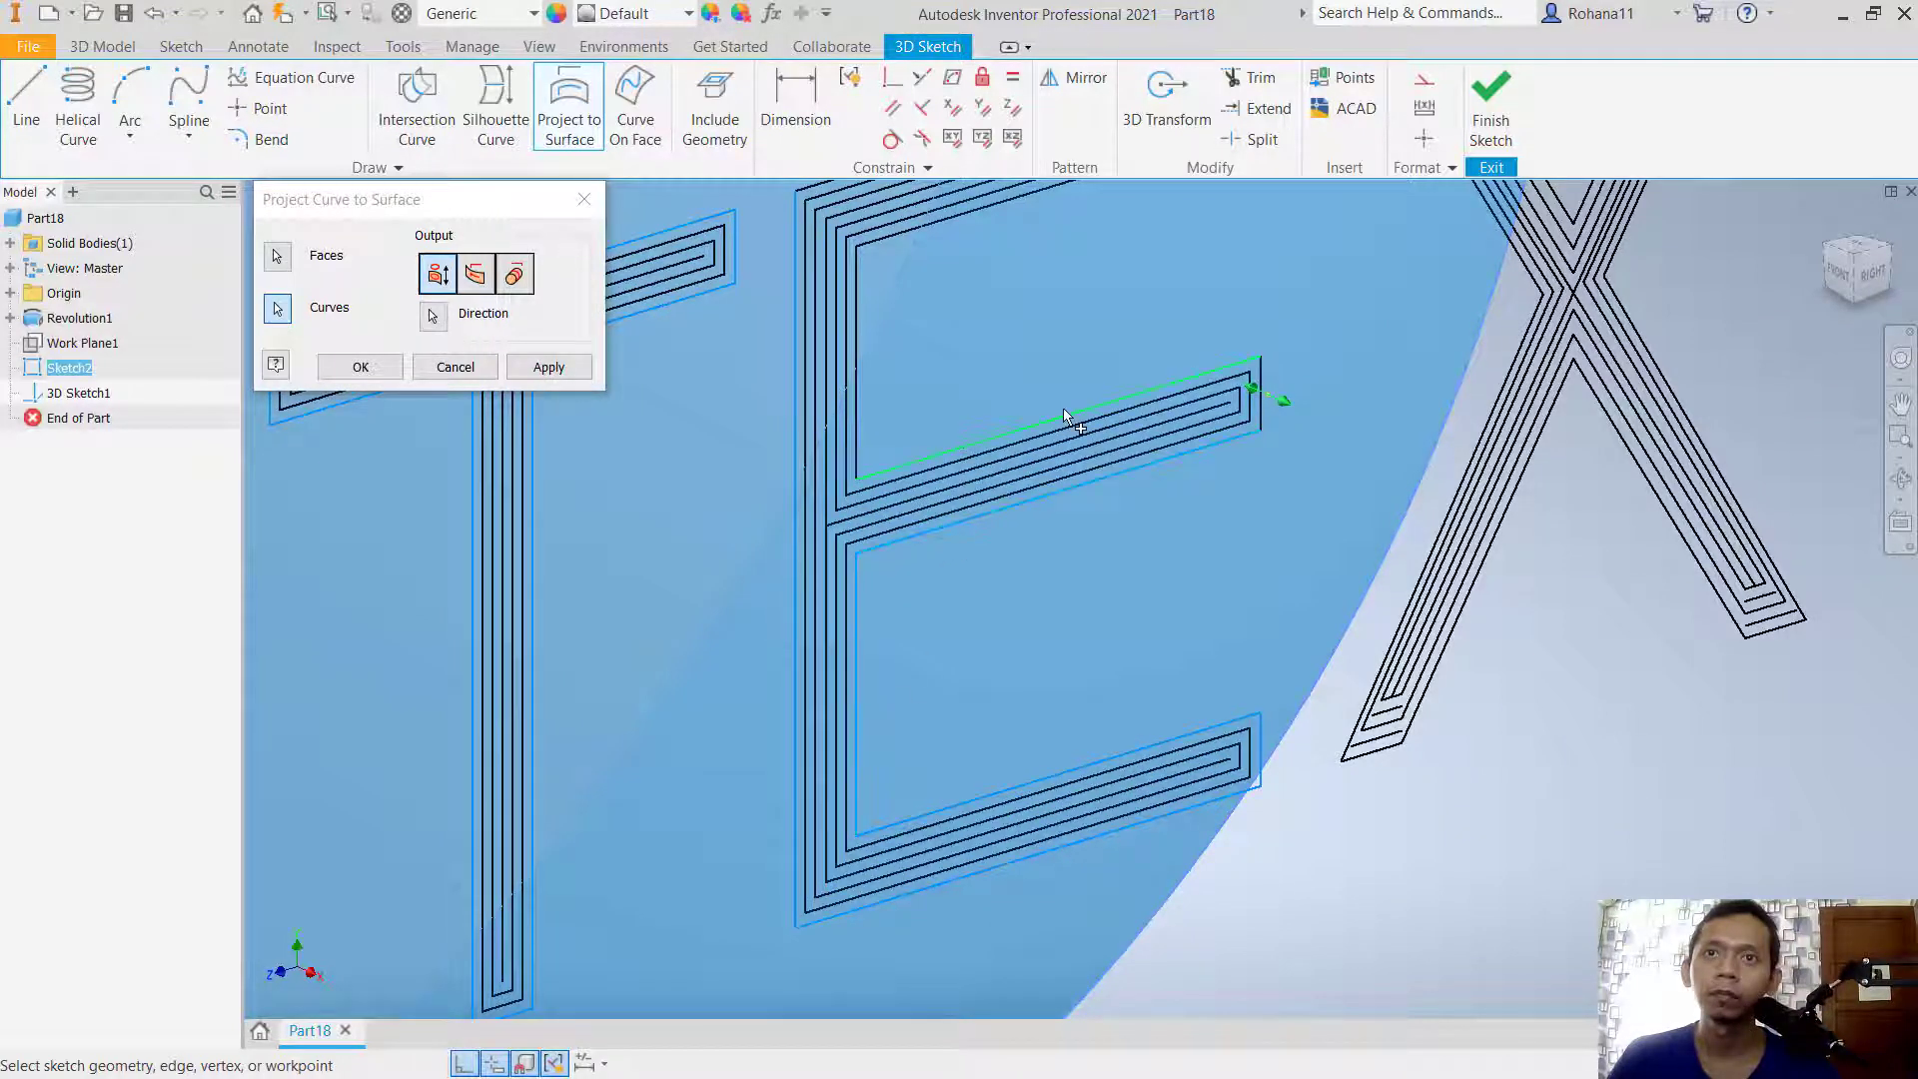
pyautogui.click(1062, 409)
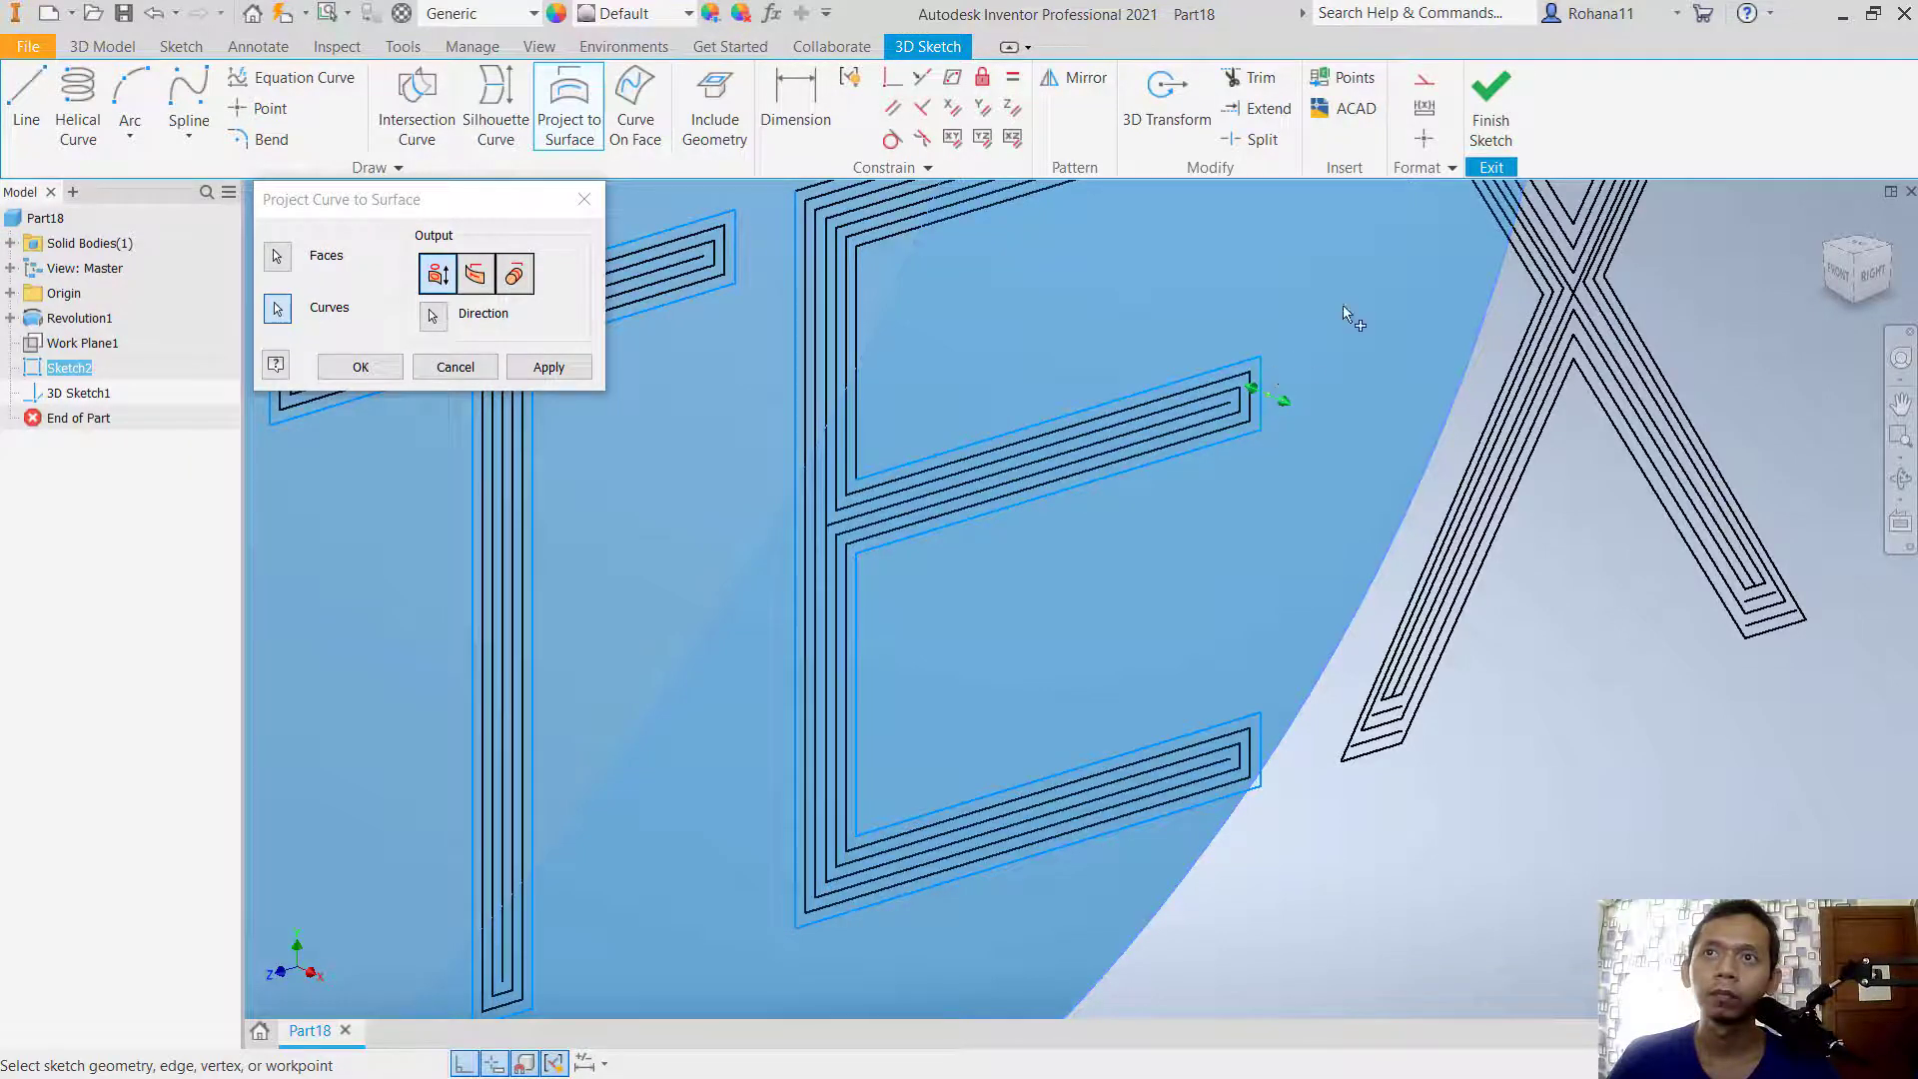
pyautogui.moveTo(1336, 333); pyautogui.dragTo(1177, 620, button='middle')
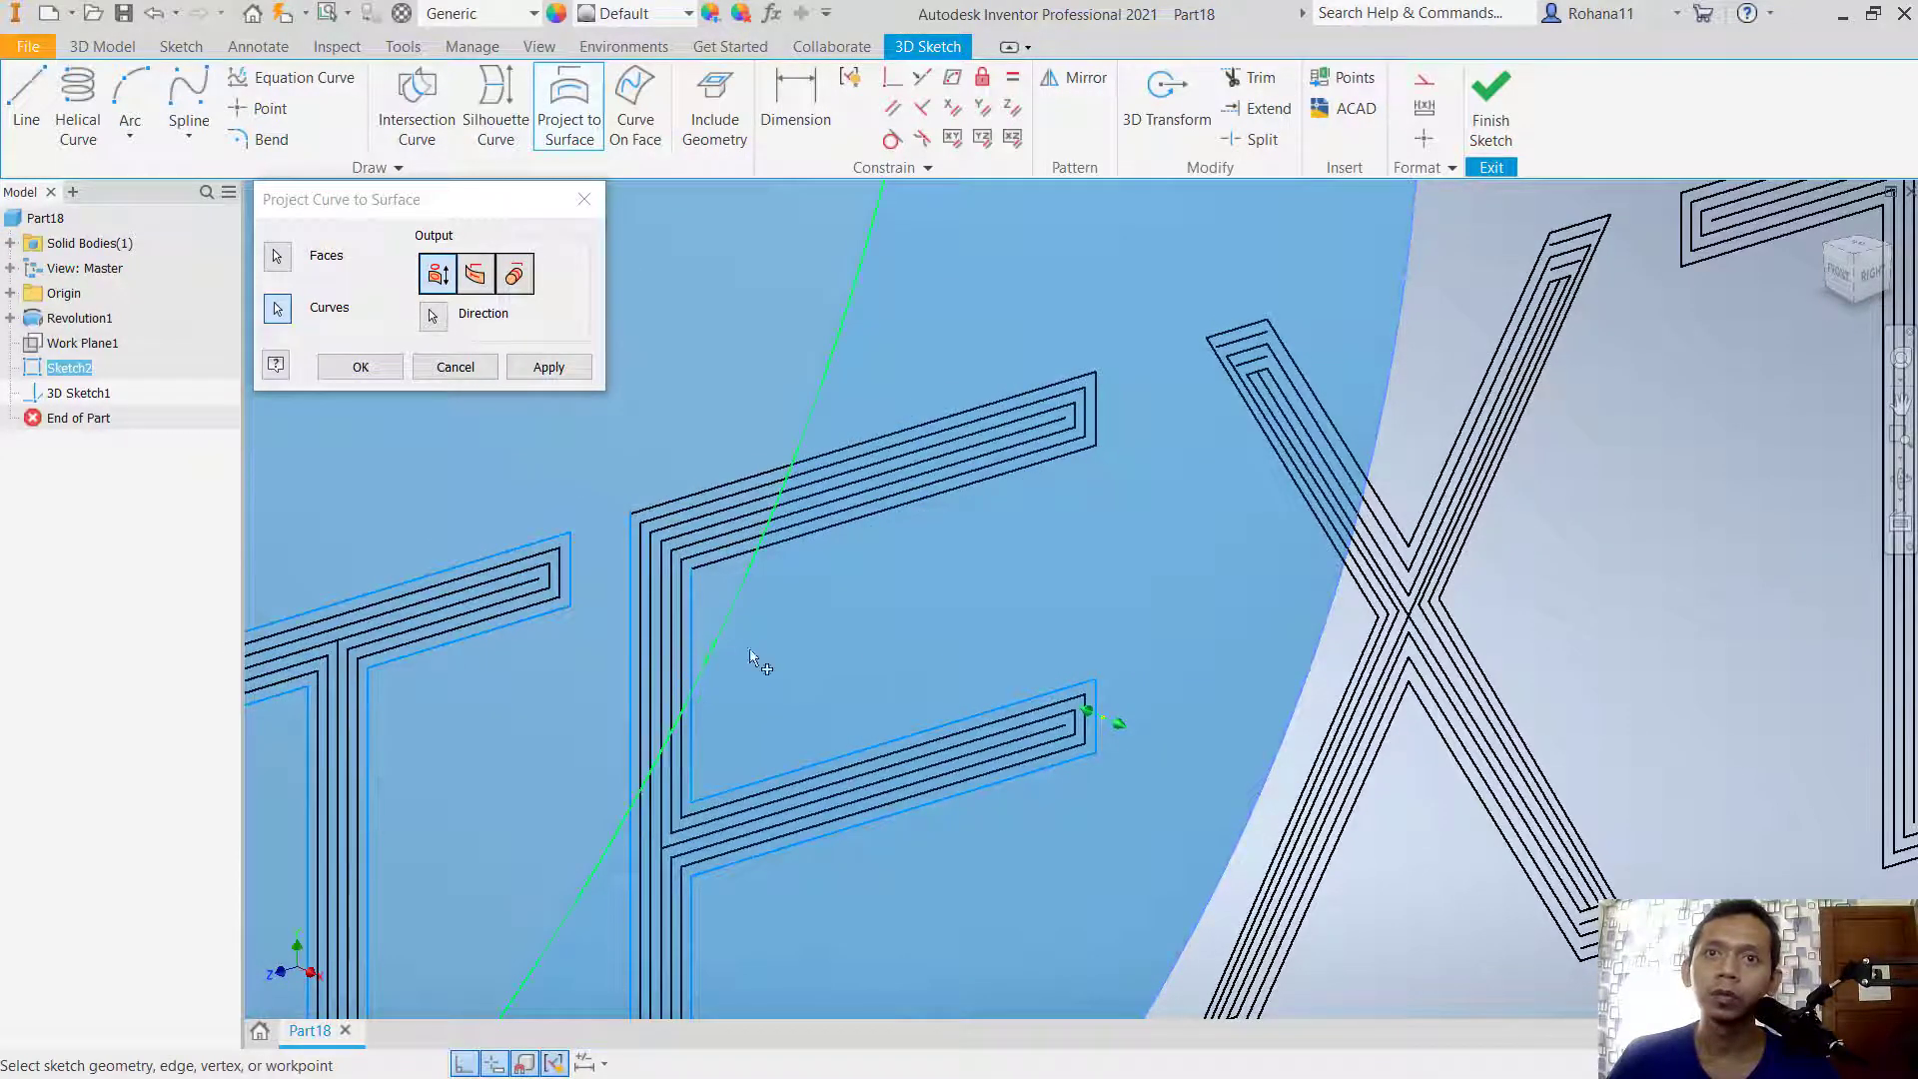
pyautogui.click(909, 509)
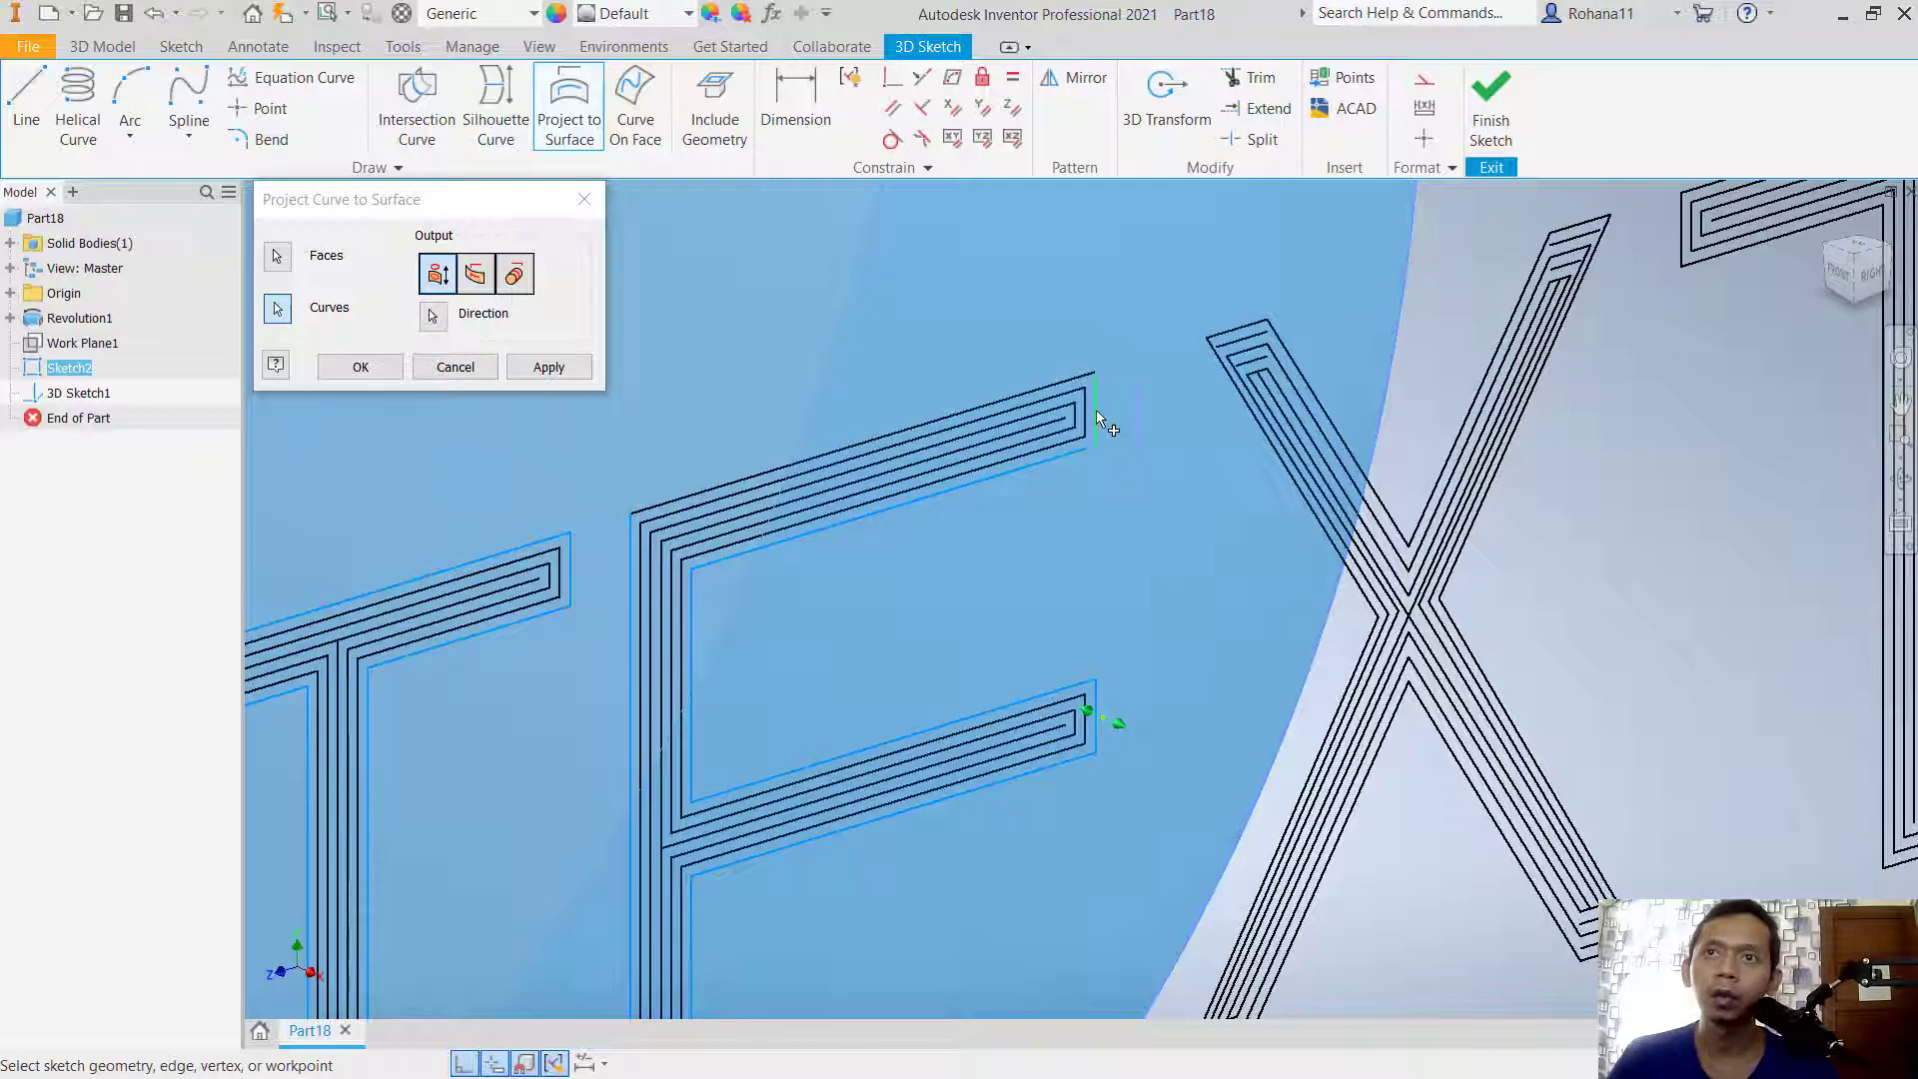
# Step: Add the edges of the X's lower-left and lower-right legs
pyautogui.moveTo(1105, 501); pyautogui.dragTo(953, 338, button='middle')
pyautogui.click(1042, 898)
pyautogui.click(1038, 894)
pyautogui.click(1104, 883)
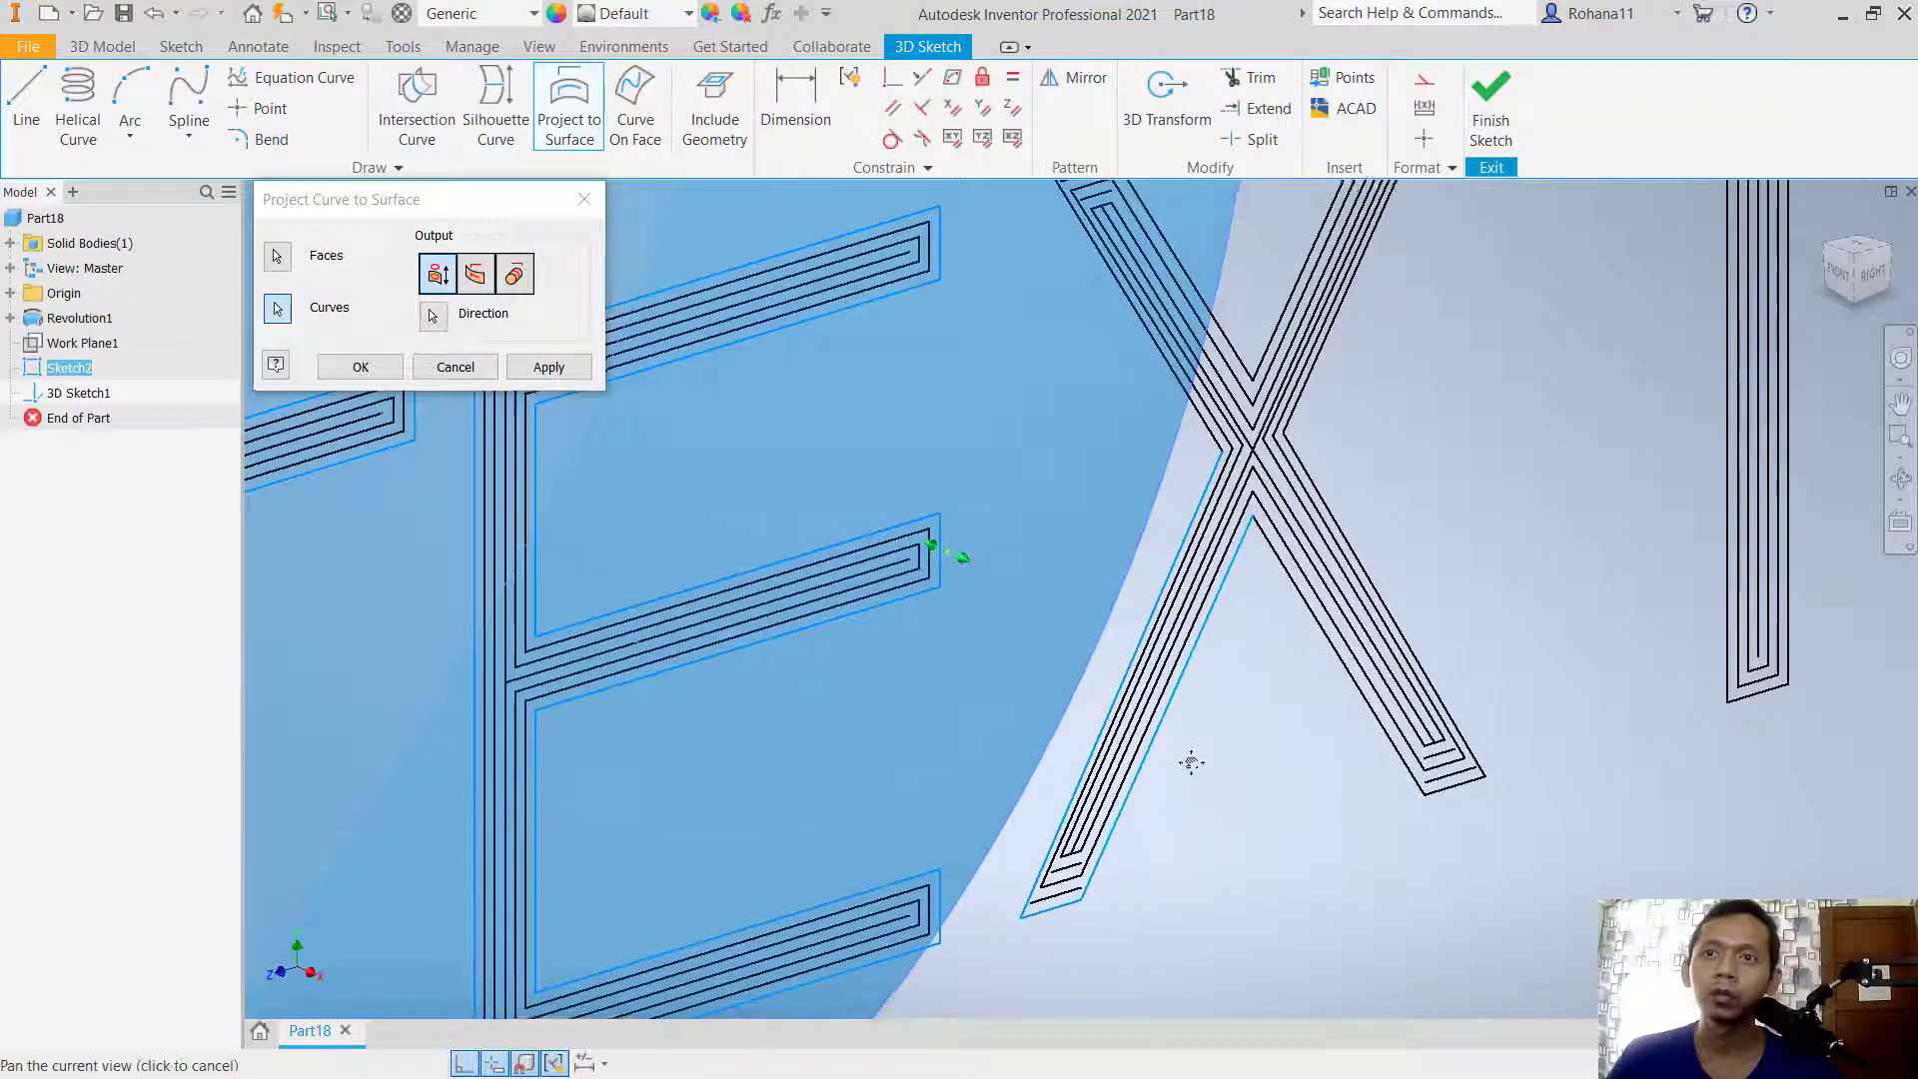
pyautogui.moveTo(1215, 756); pyautogui.dragTo(1070, 834, button='middle')
pyautogui.click(1114, 811)
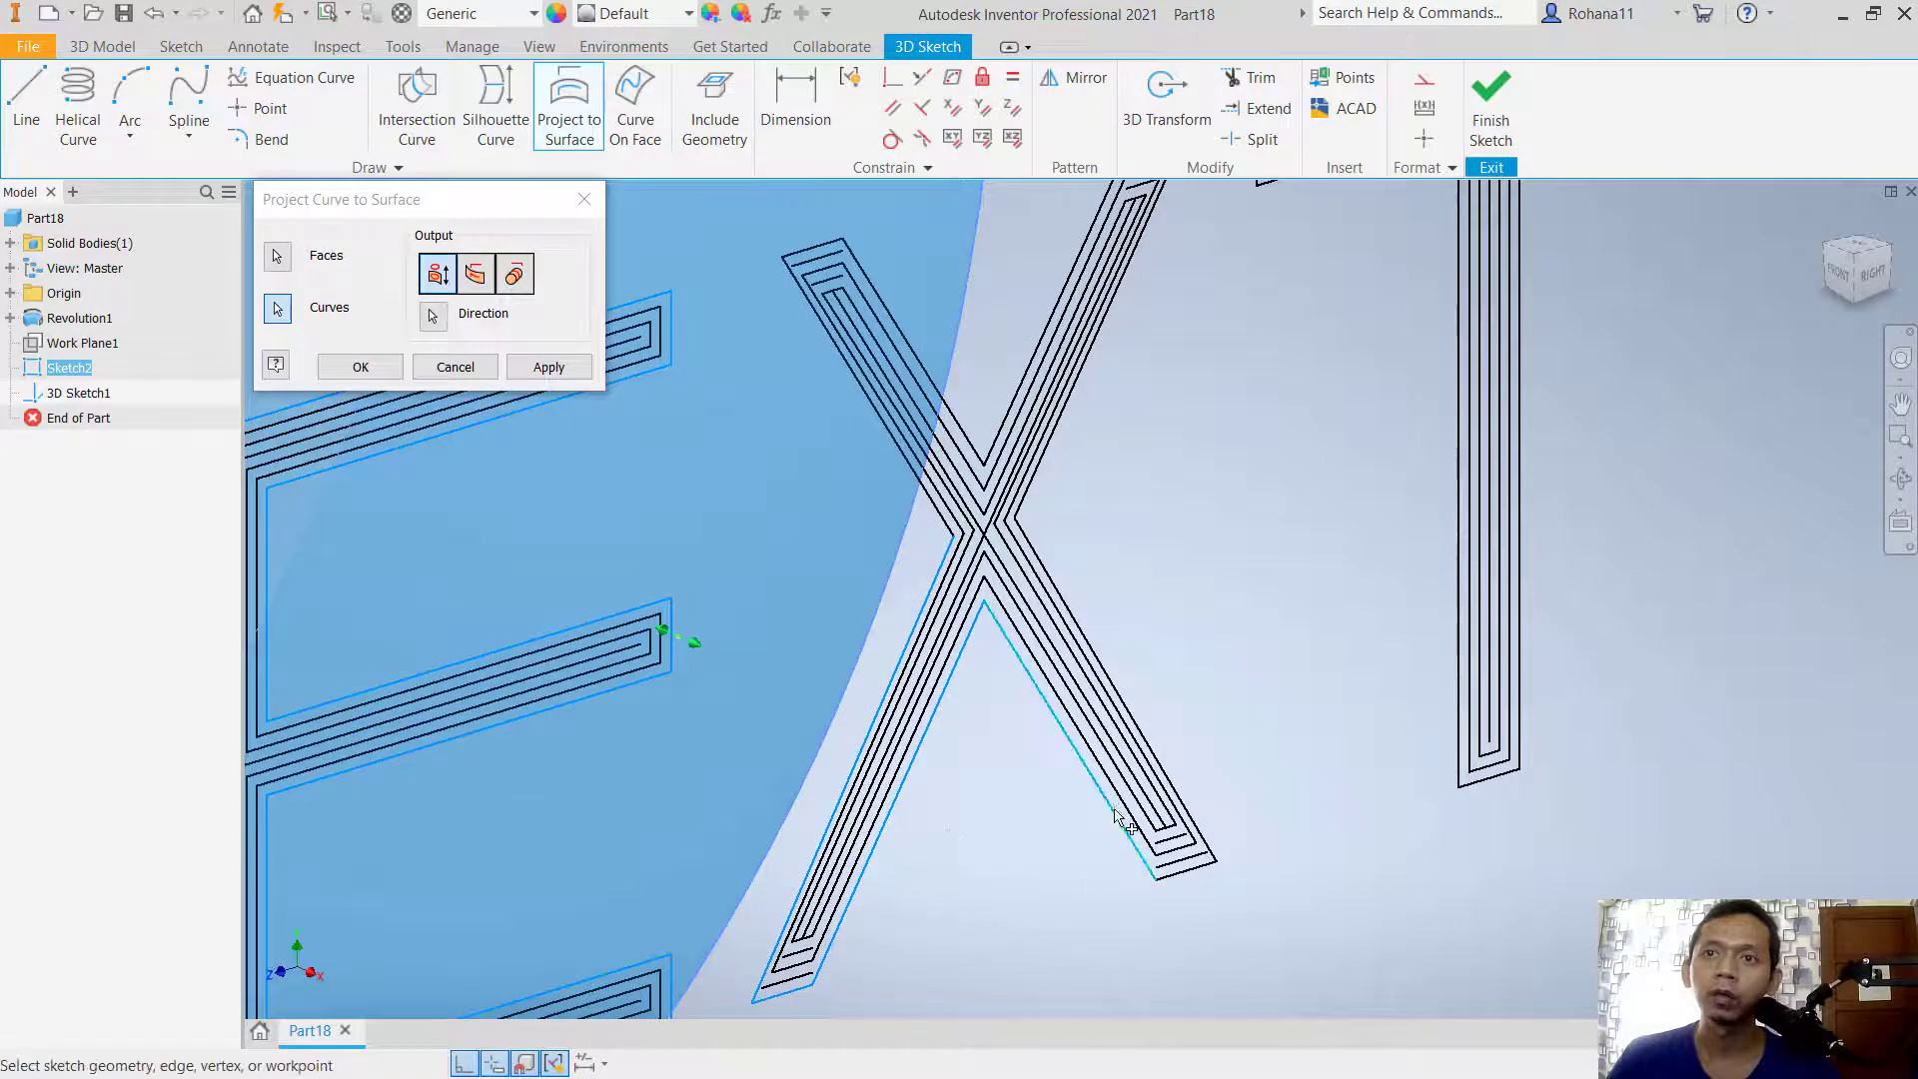
pyautogui.click(1203, 868)
pyautogui.click(1198, 827)
# Step: Add the outer, top and inner edges of the X's upper legs
pyautogui.moveTo(1198, 510); pyautogui.dragTo(1150, 831, button='middle')
pyautogui.click(1061, 665)
pyautogui.click(1109, 487)
pyautogui.click(1064, 520)
pyautogui.click(904, 754)
pyautogui.click(772, 593)
# Step: Add the final T's crossbar and stem edges and apply the projection onto the sphere
pyautogui.moveTo(1398, 399); pyautogui.dragTo(1125, 385, button='middle')
pyautogui.click(1128, 404)
pyautogui.click(955, 486)
pyautogui.click(1374, 412)
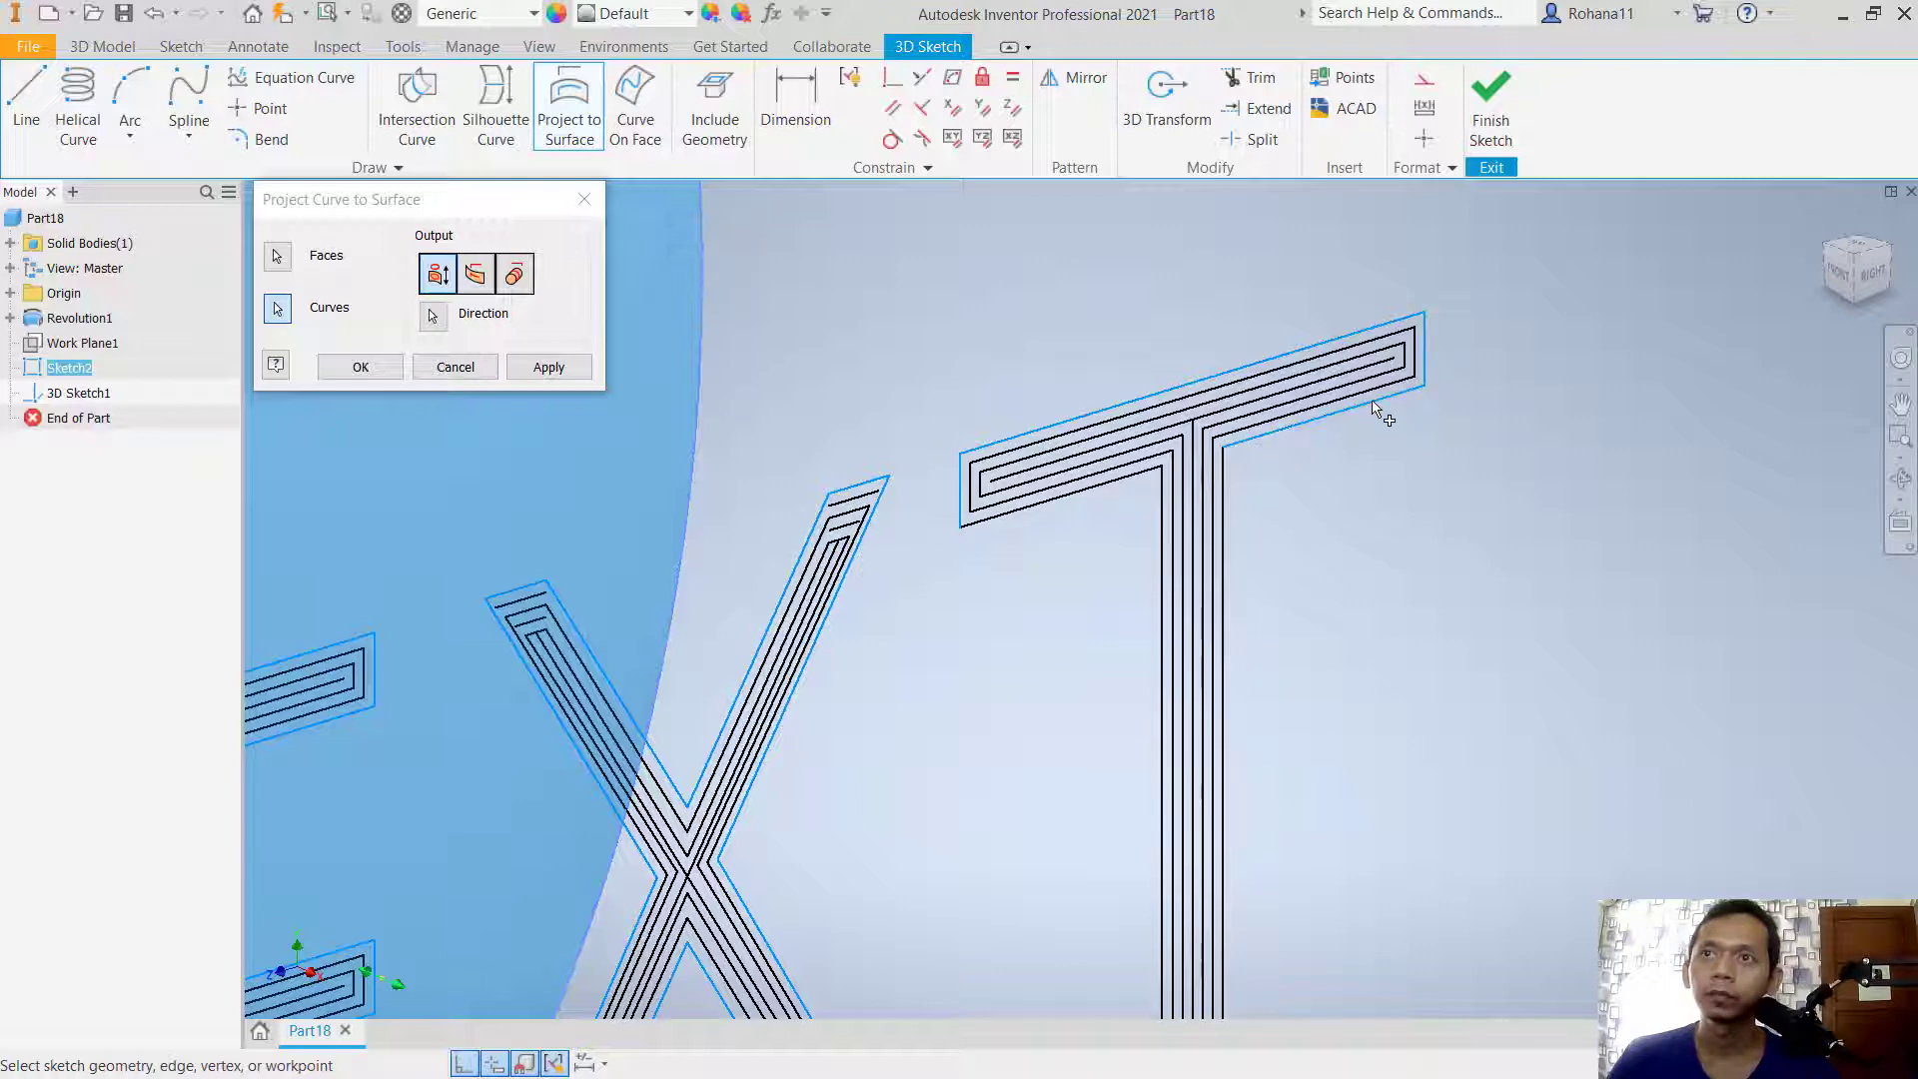
pyautogui.click(1143, 481)
pyautogui.click(1159, 512)
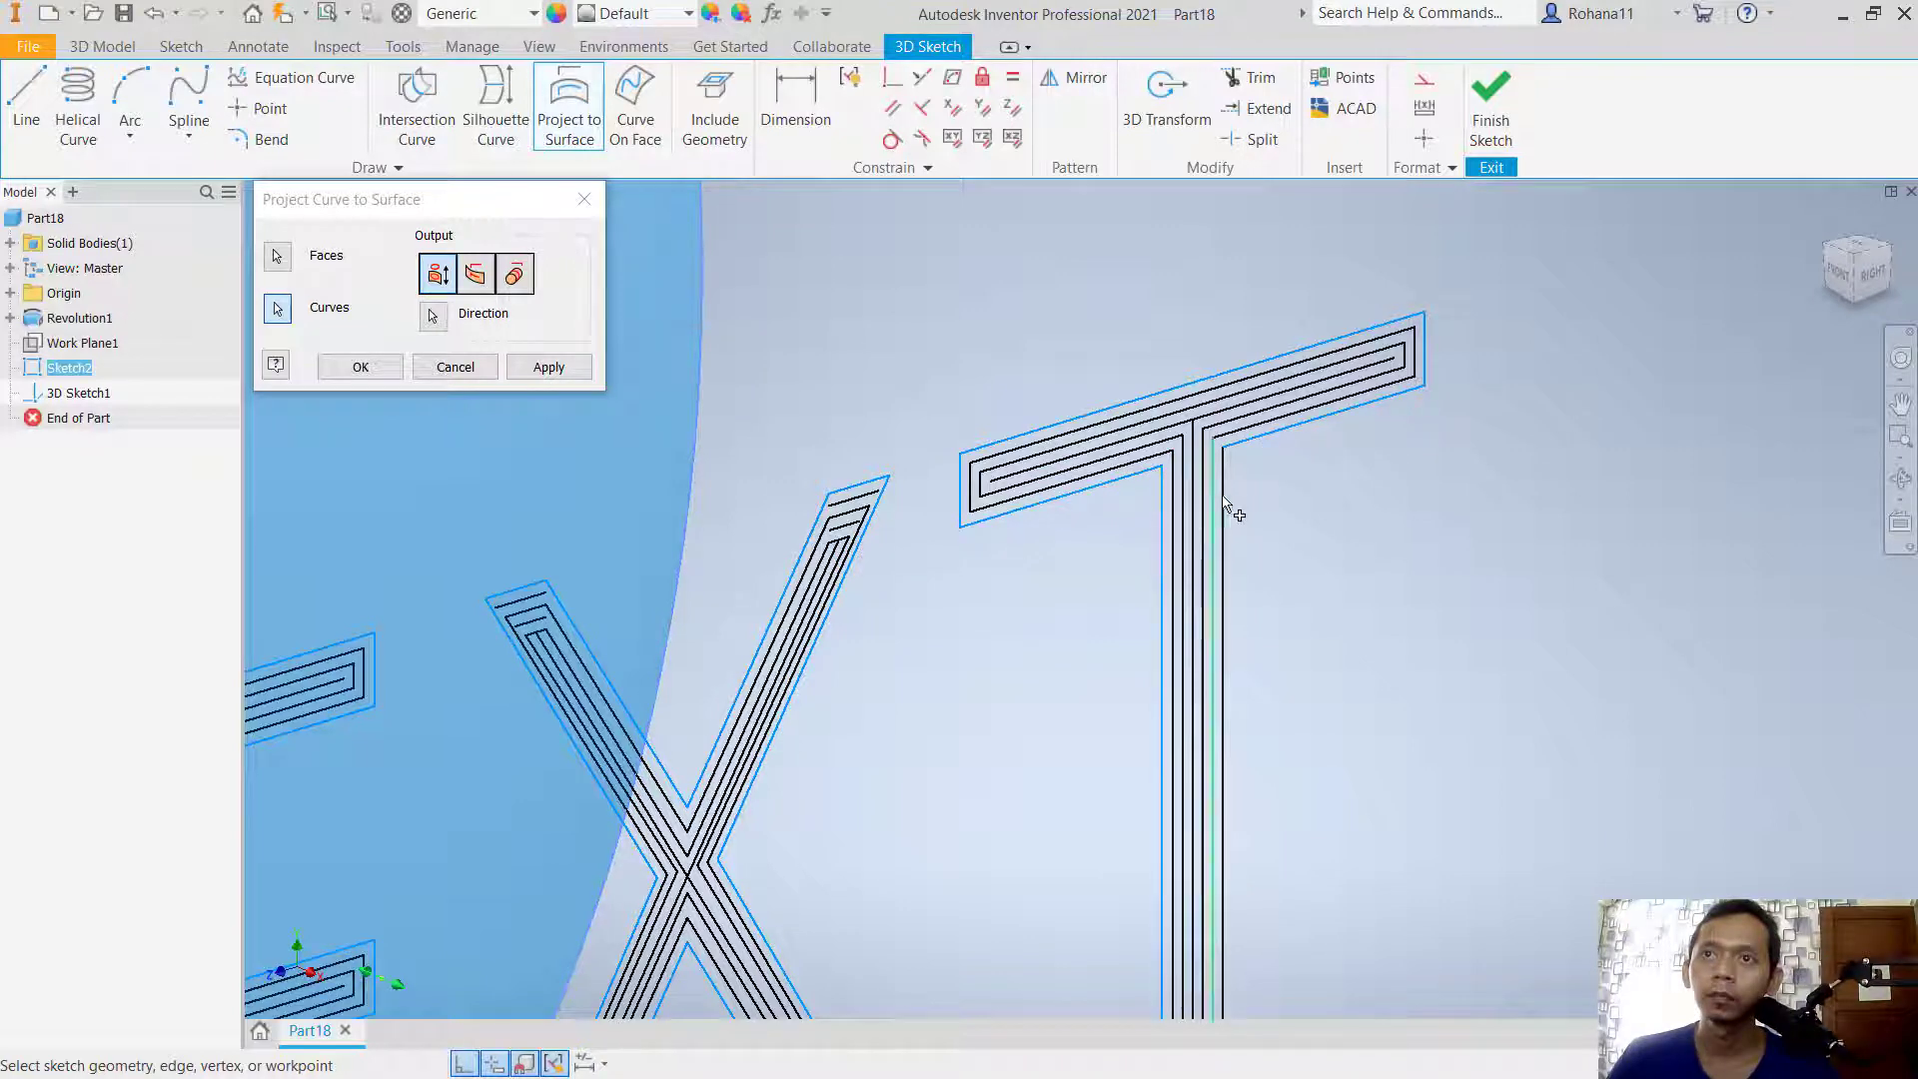
pyautogui.click(1224, 509)
pyautogui.moveTo(1315, 736); pyautogui.dragTo(1223, 406, button='middle')
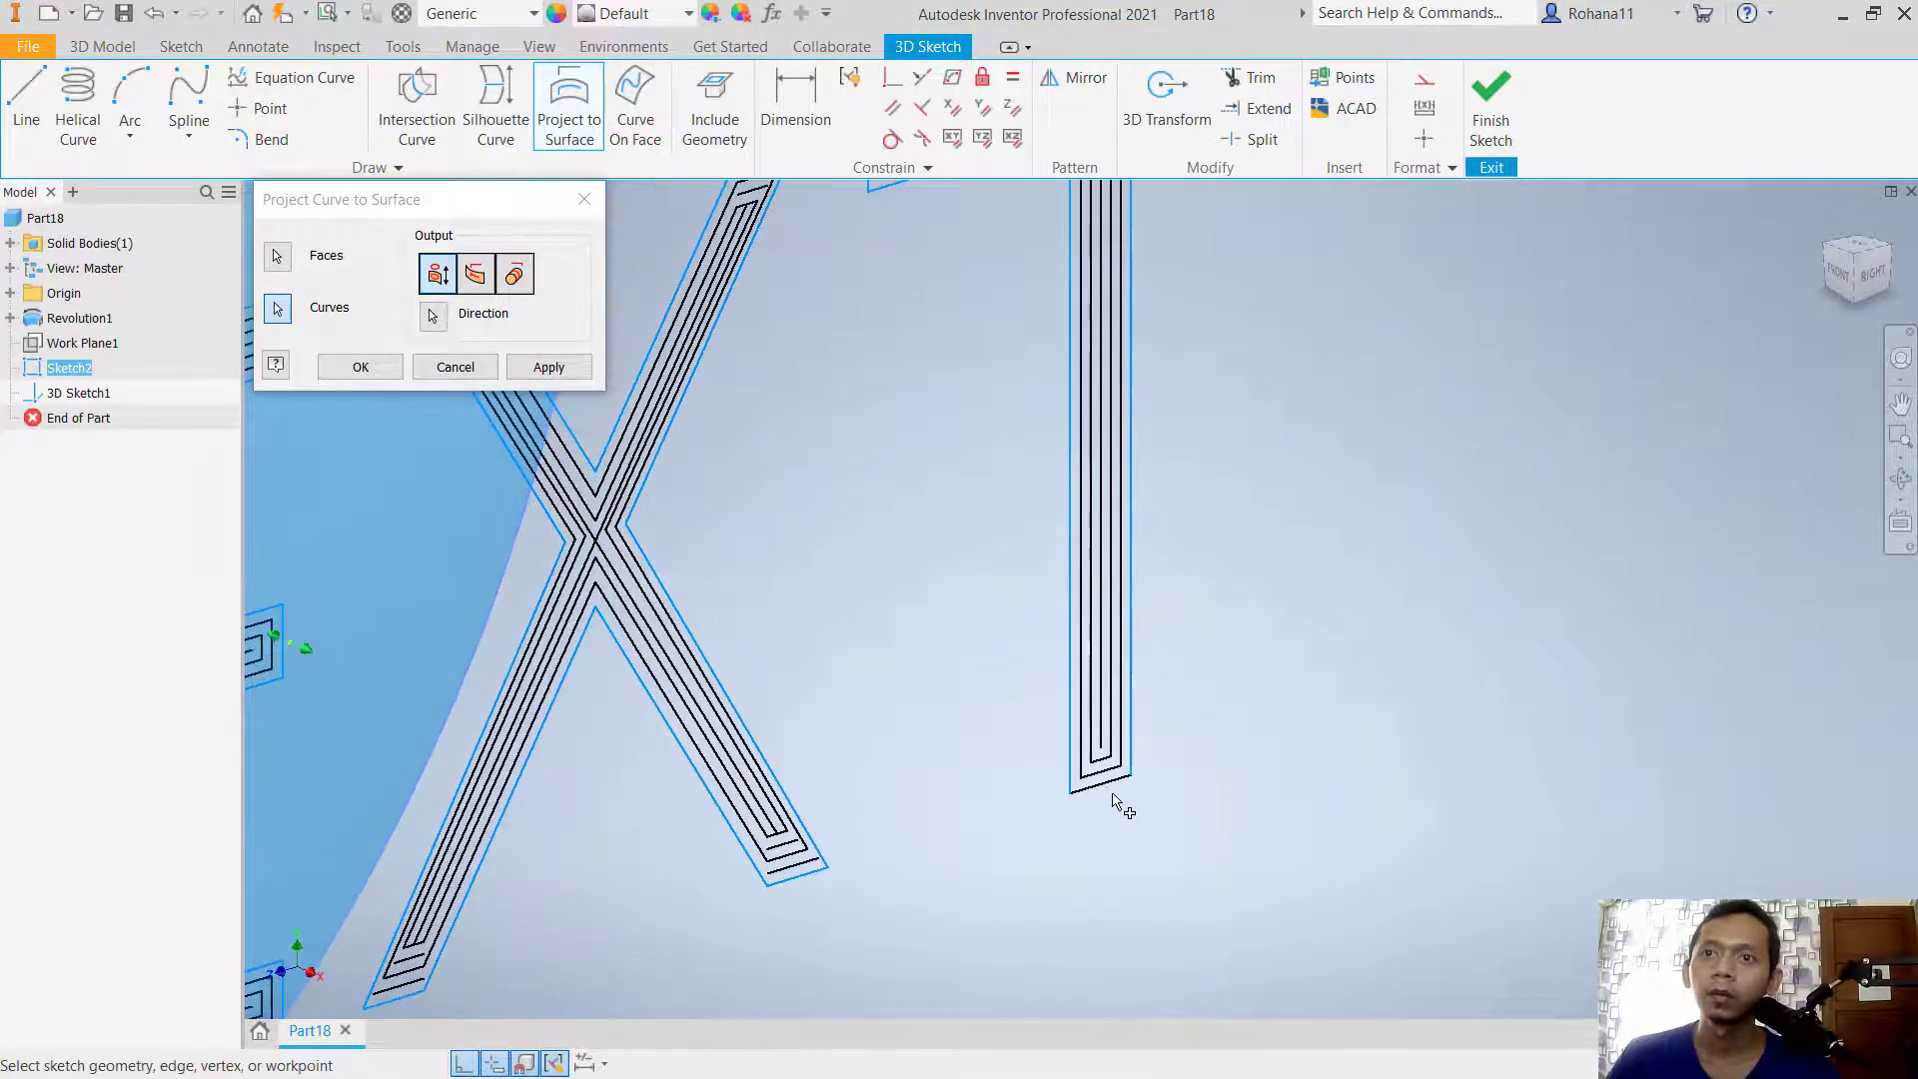
pyautogui.scroll(-4, 1309, 575)
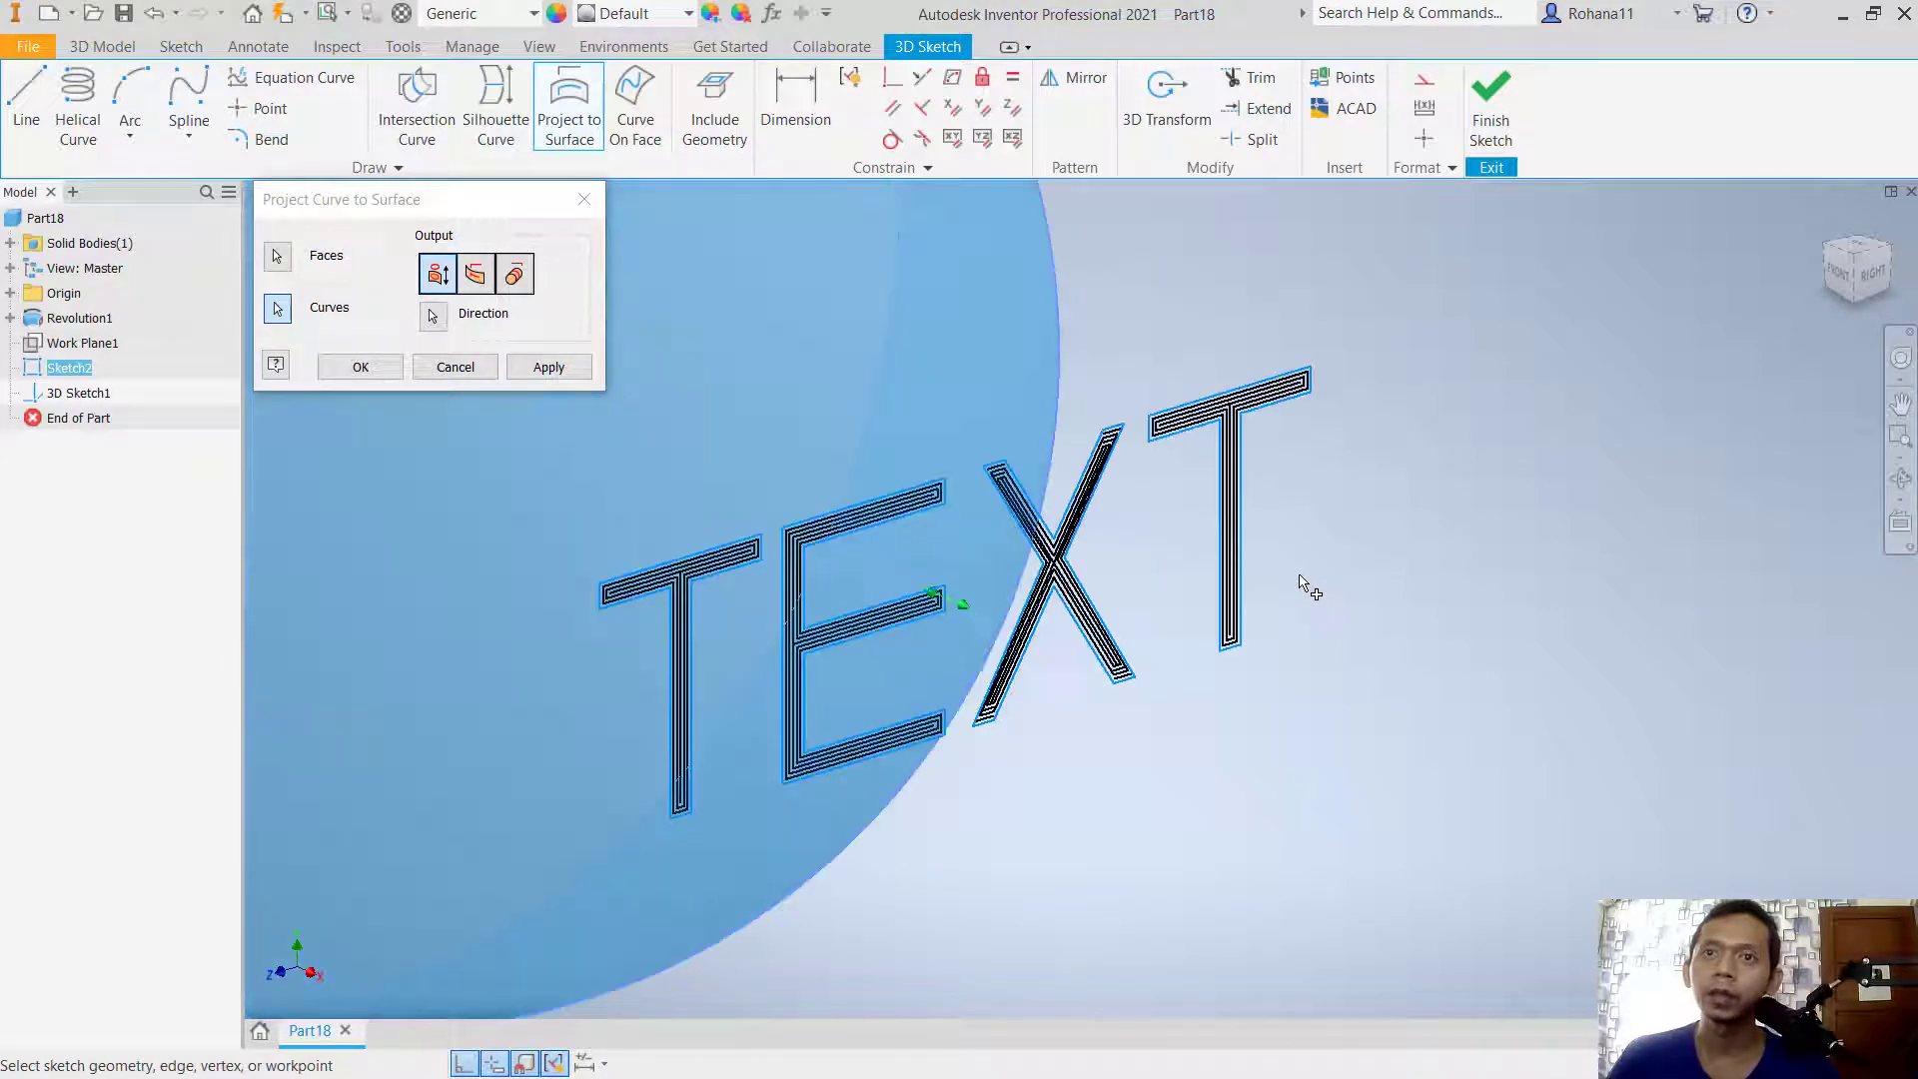
pyautogui.moveTo(1173, 544); pyautogui.dragTo(1212, 560, button='middle')
pyautogui.click(555, 370)
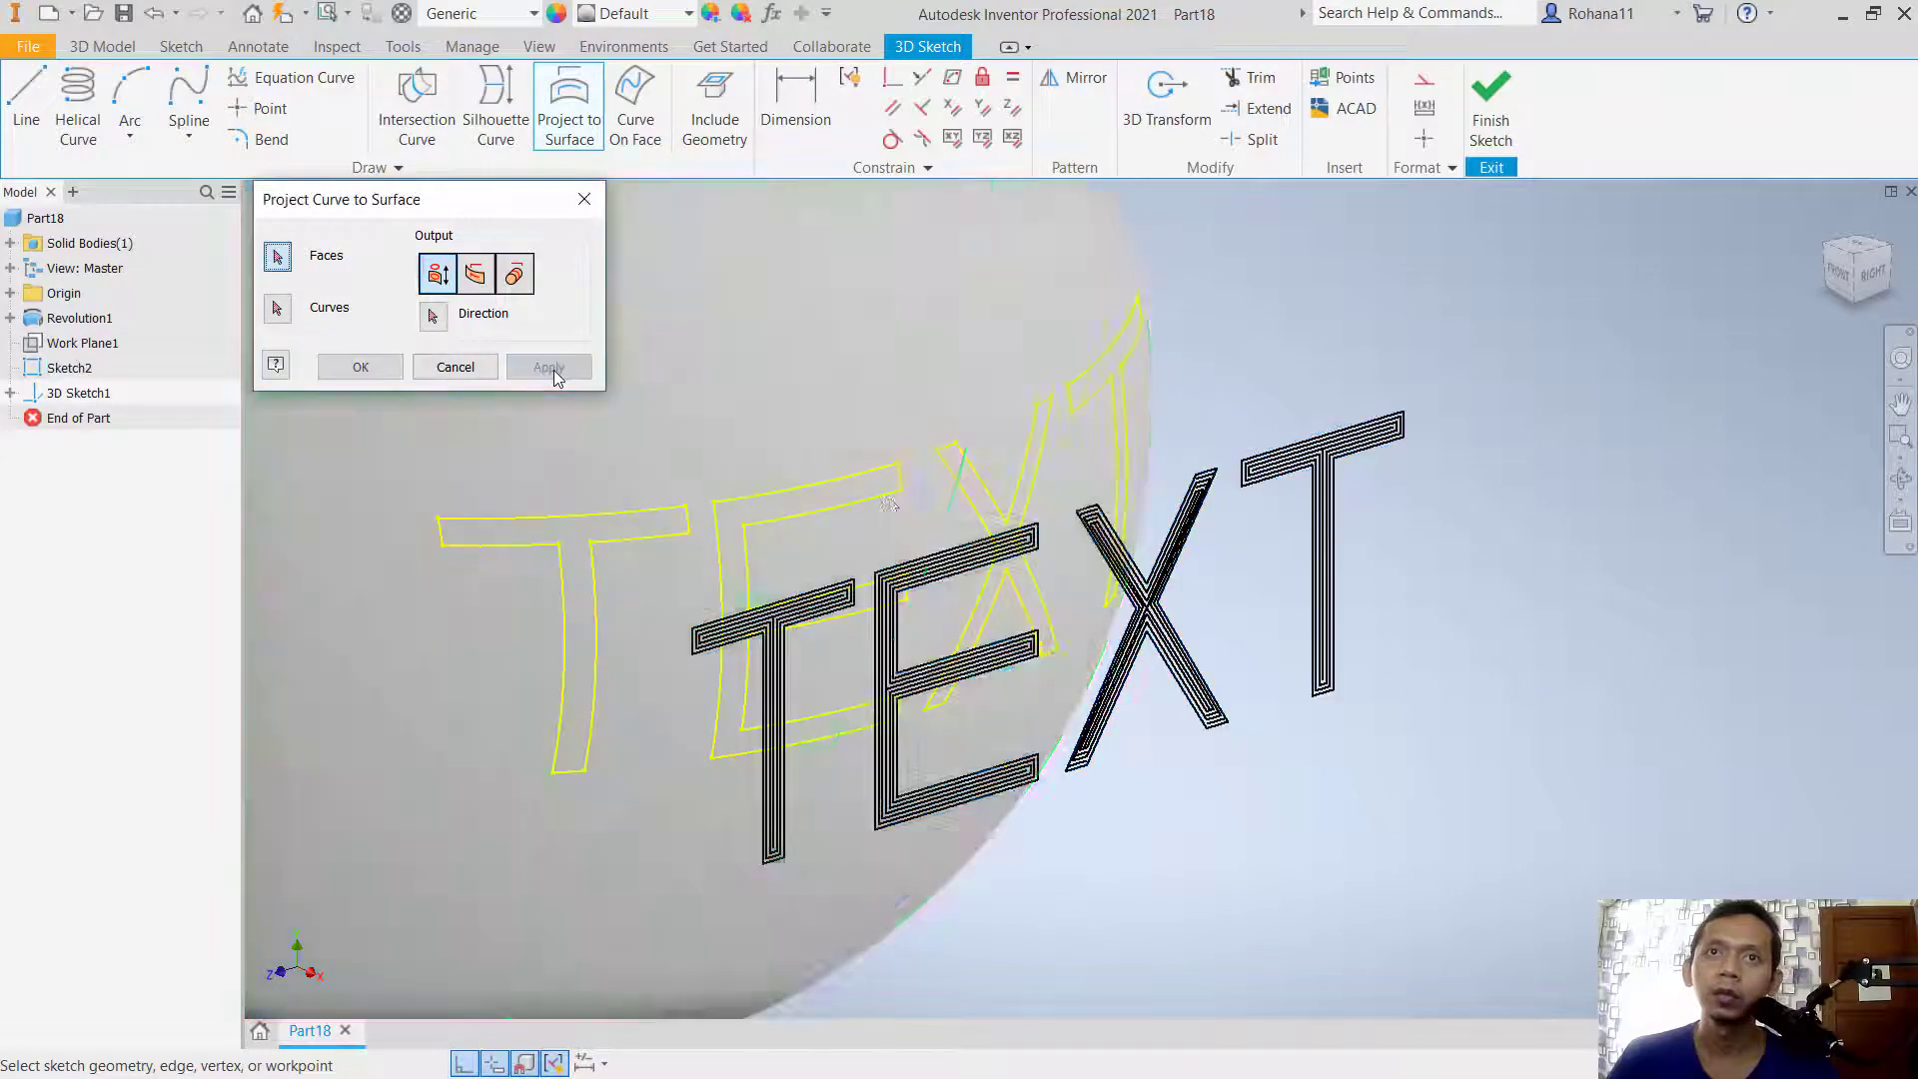
# Step: Close the Project Curve to Surface dialog and finish 3D Sketch1
pyautogui.moveTo(1212, 599); pyautogui.dragTo(1392, 556, button='middle')
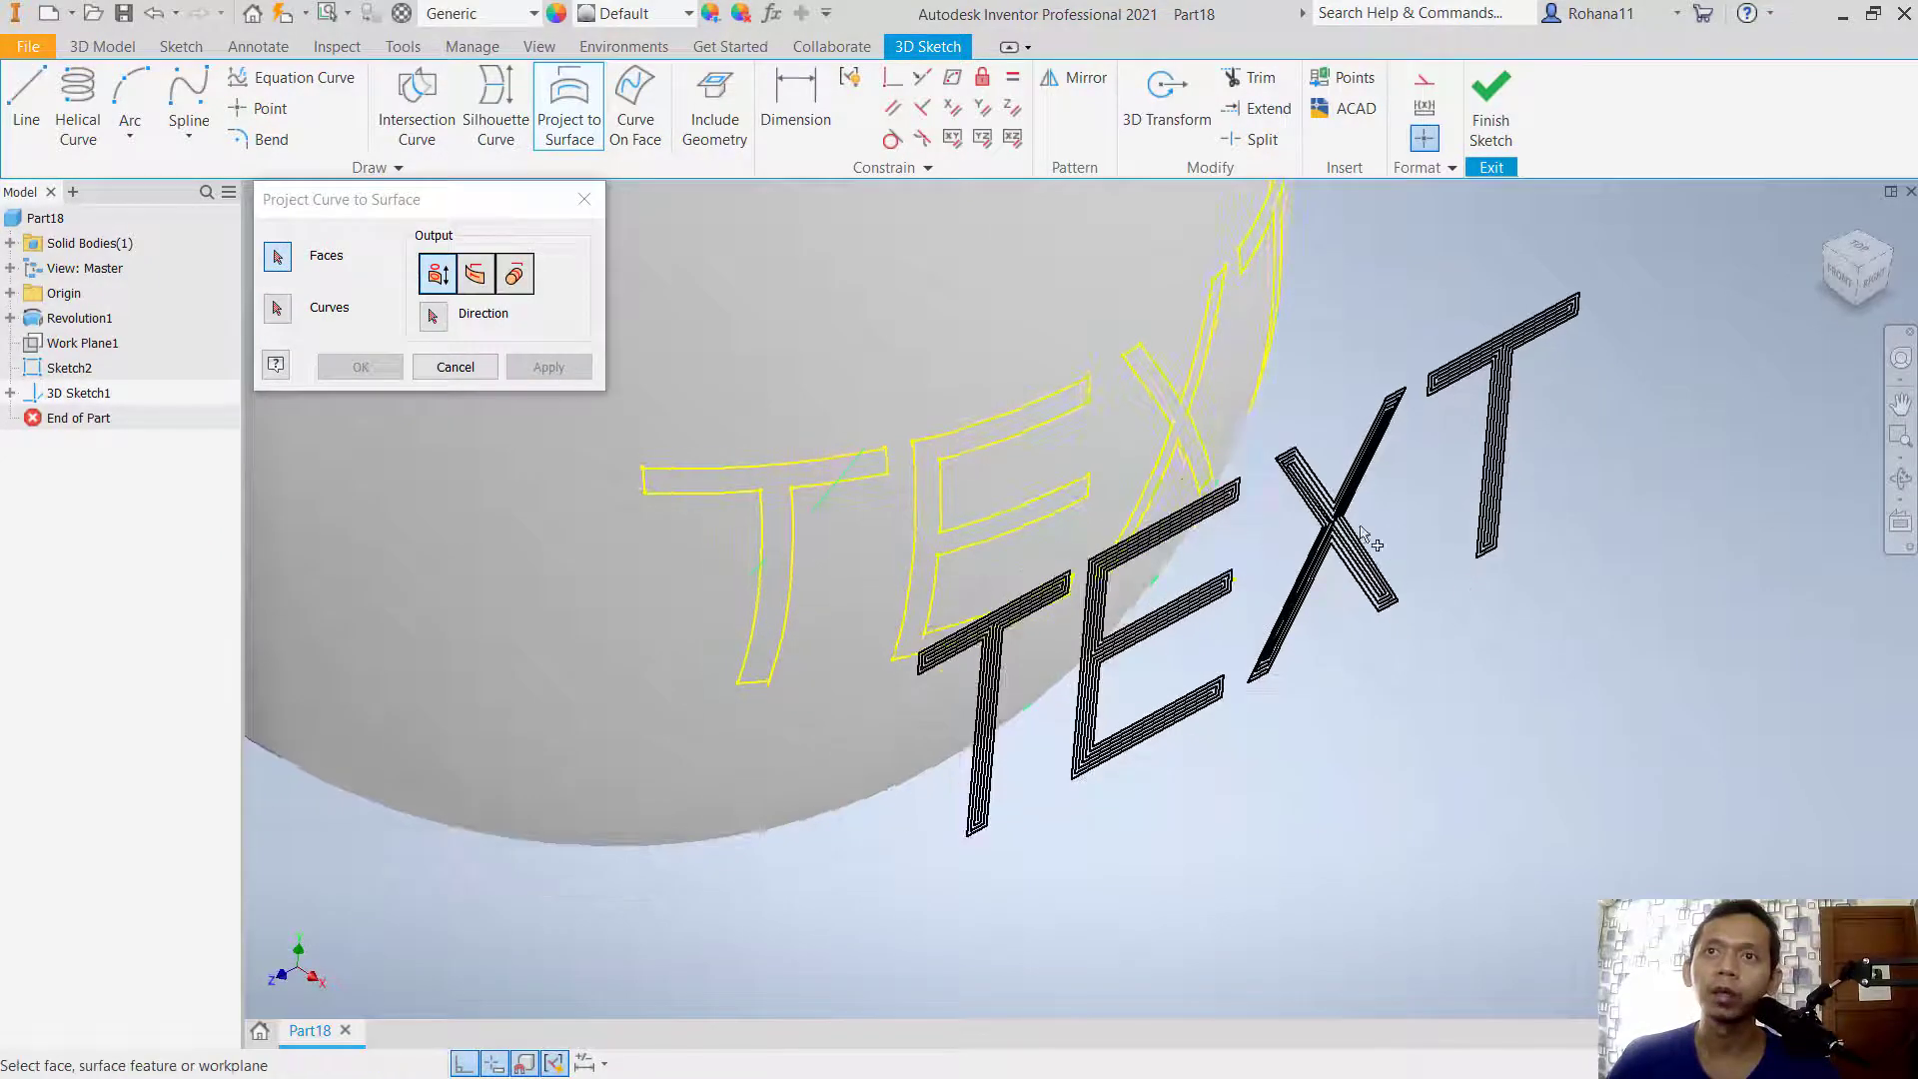
pyautogui.click(583, 200)
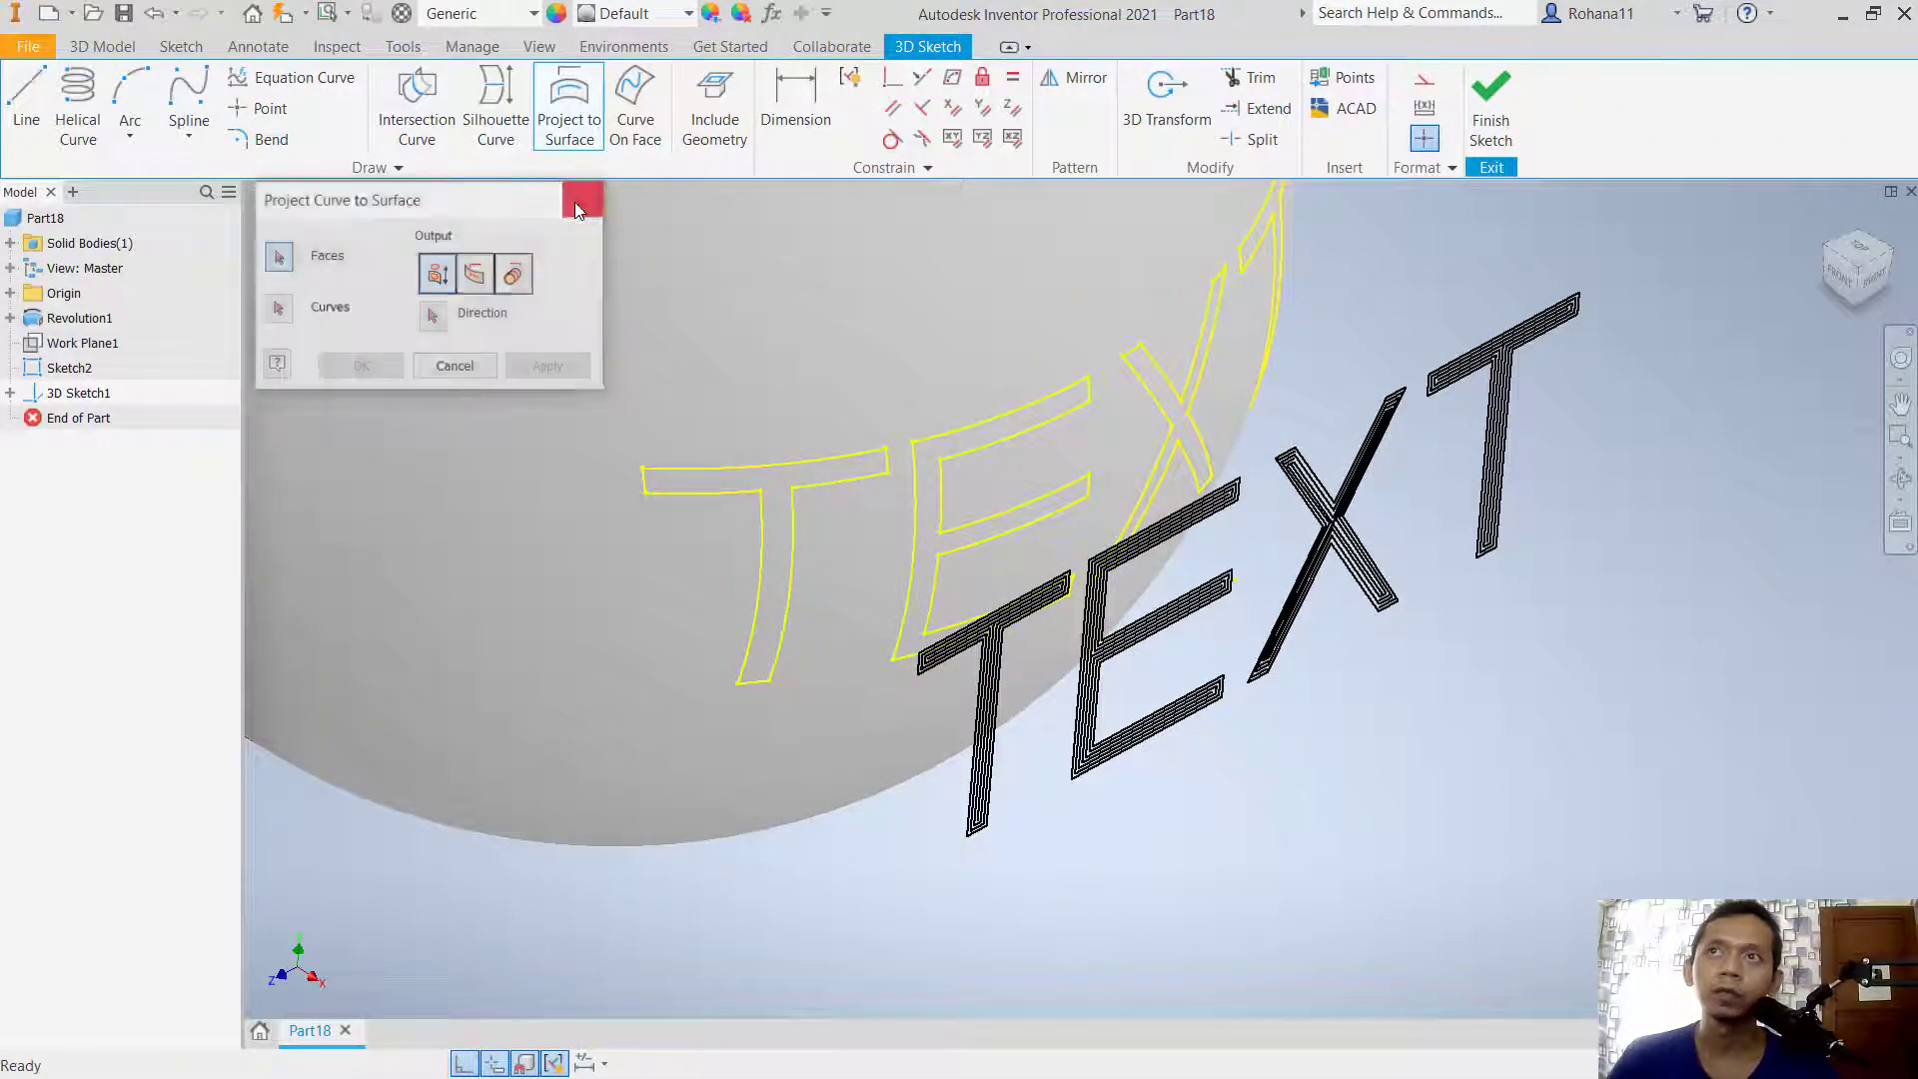
pyautogui.click(1490, 120)
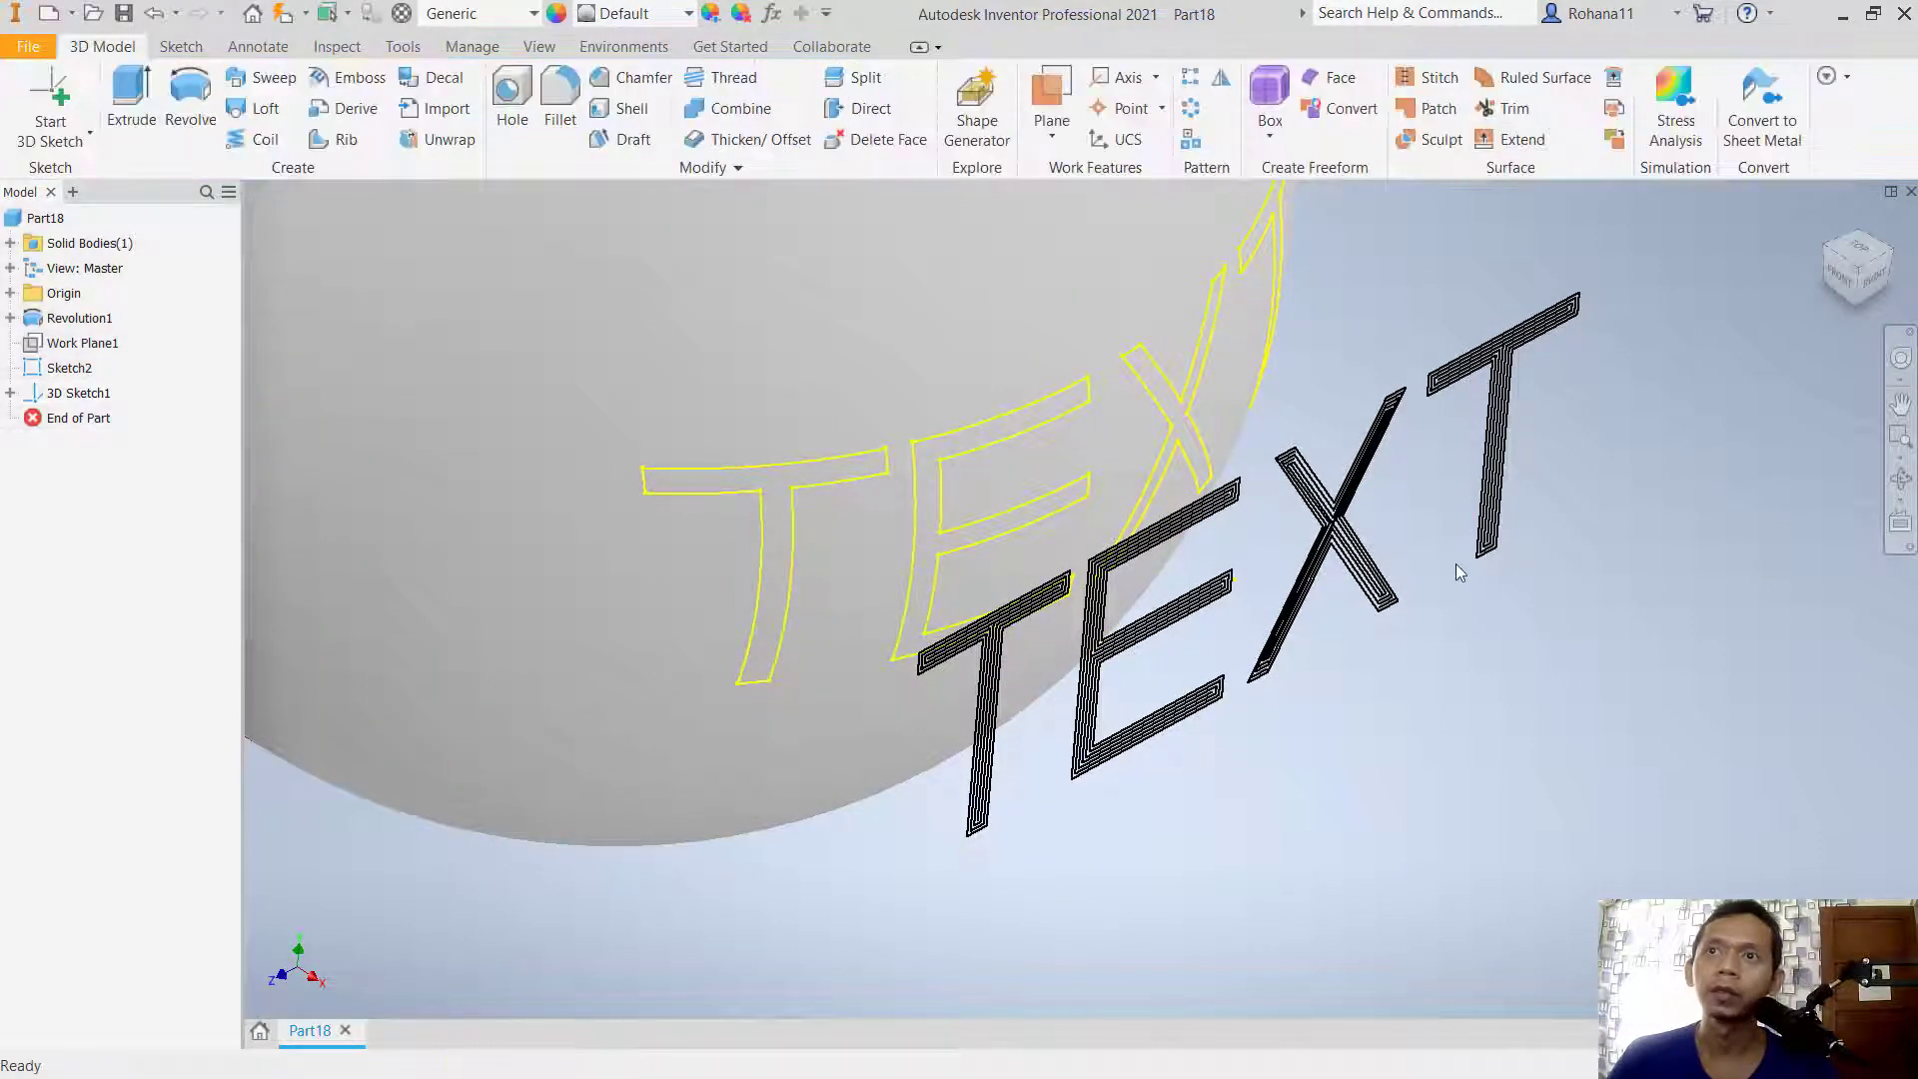
pyautogui.keyDown('shift'); pyautogui.moveTo(1455, 556); pyautogui.dragTo(1442, 590, button='middle'); pyautogui.keyUp('shift')
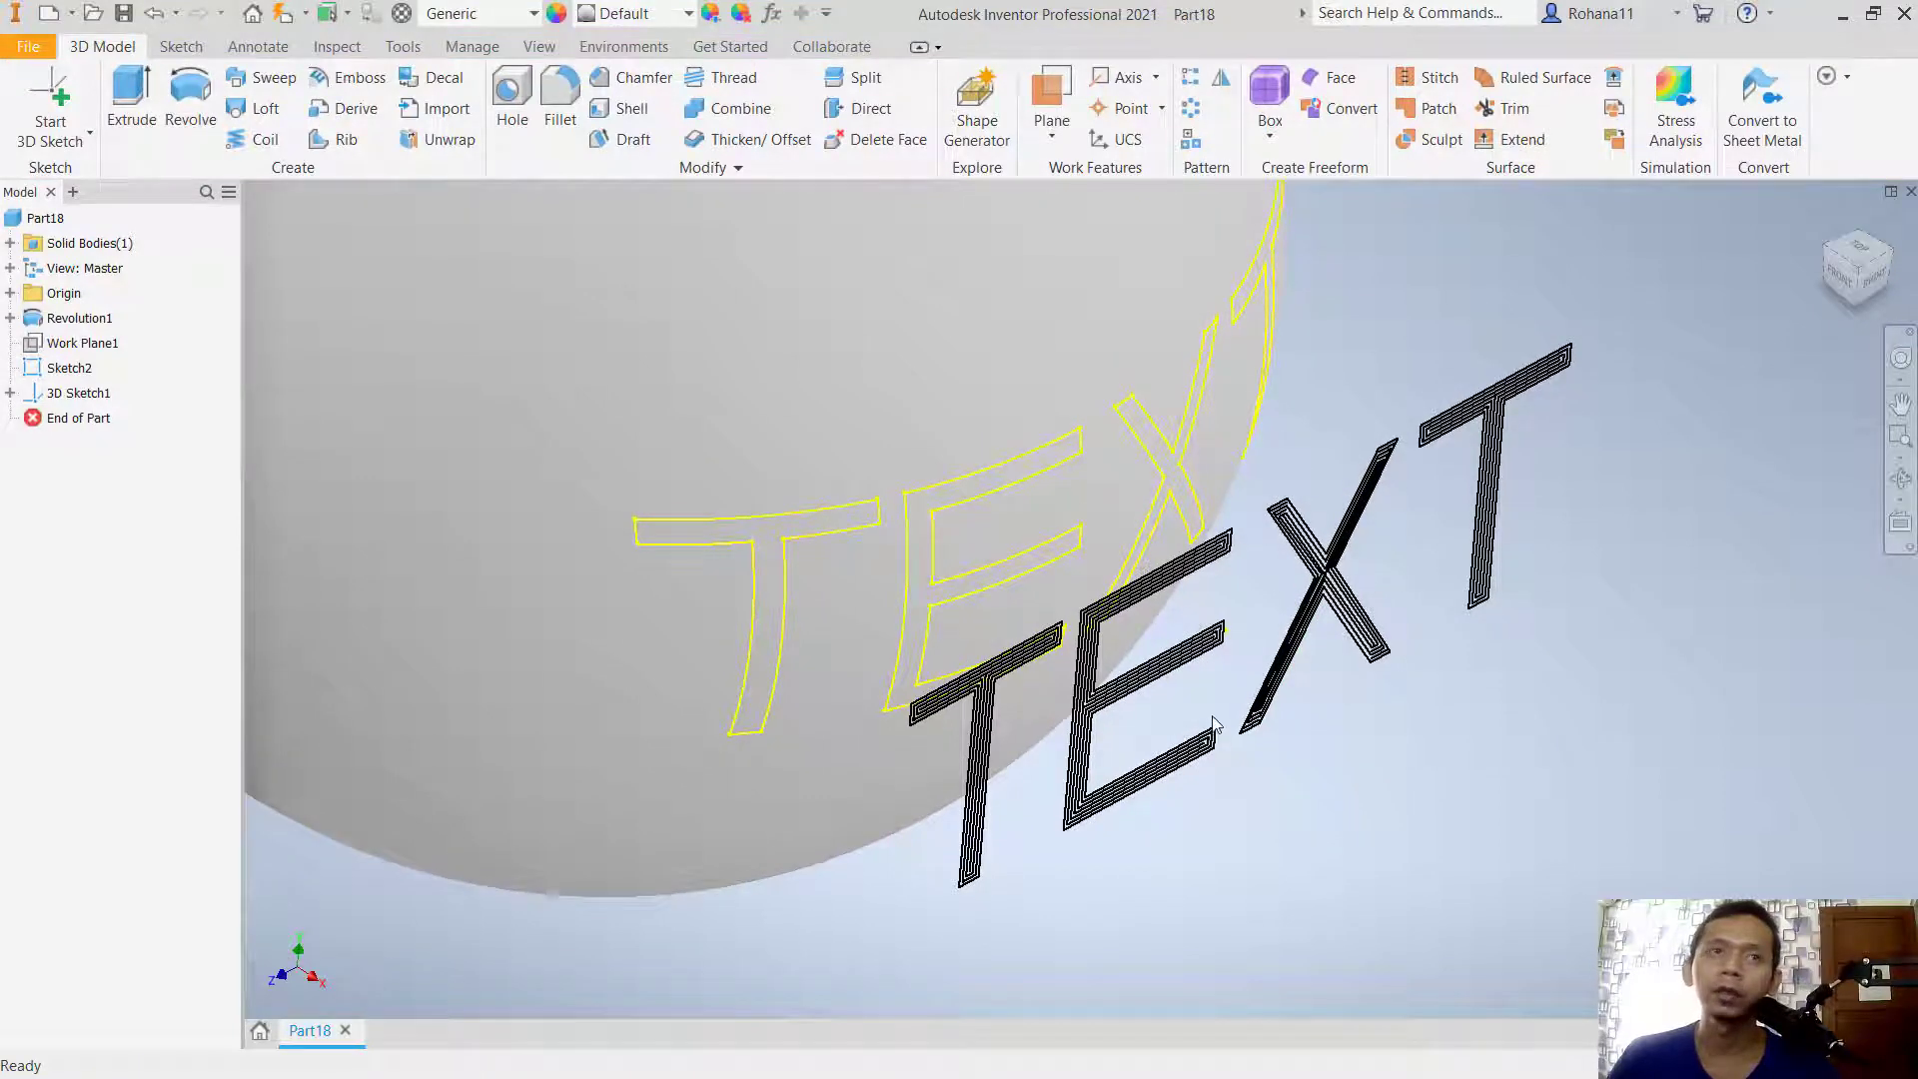
# Step: Hide the flat TEXT sketch (Sketch2) so only the curves projected on the sphere remain
pyautogui.click(77, 394)
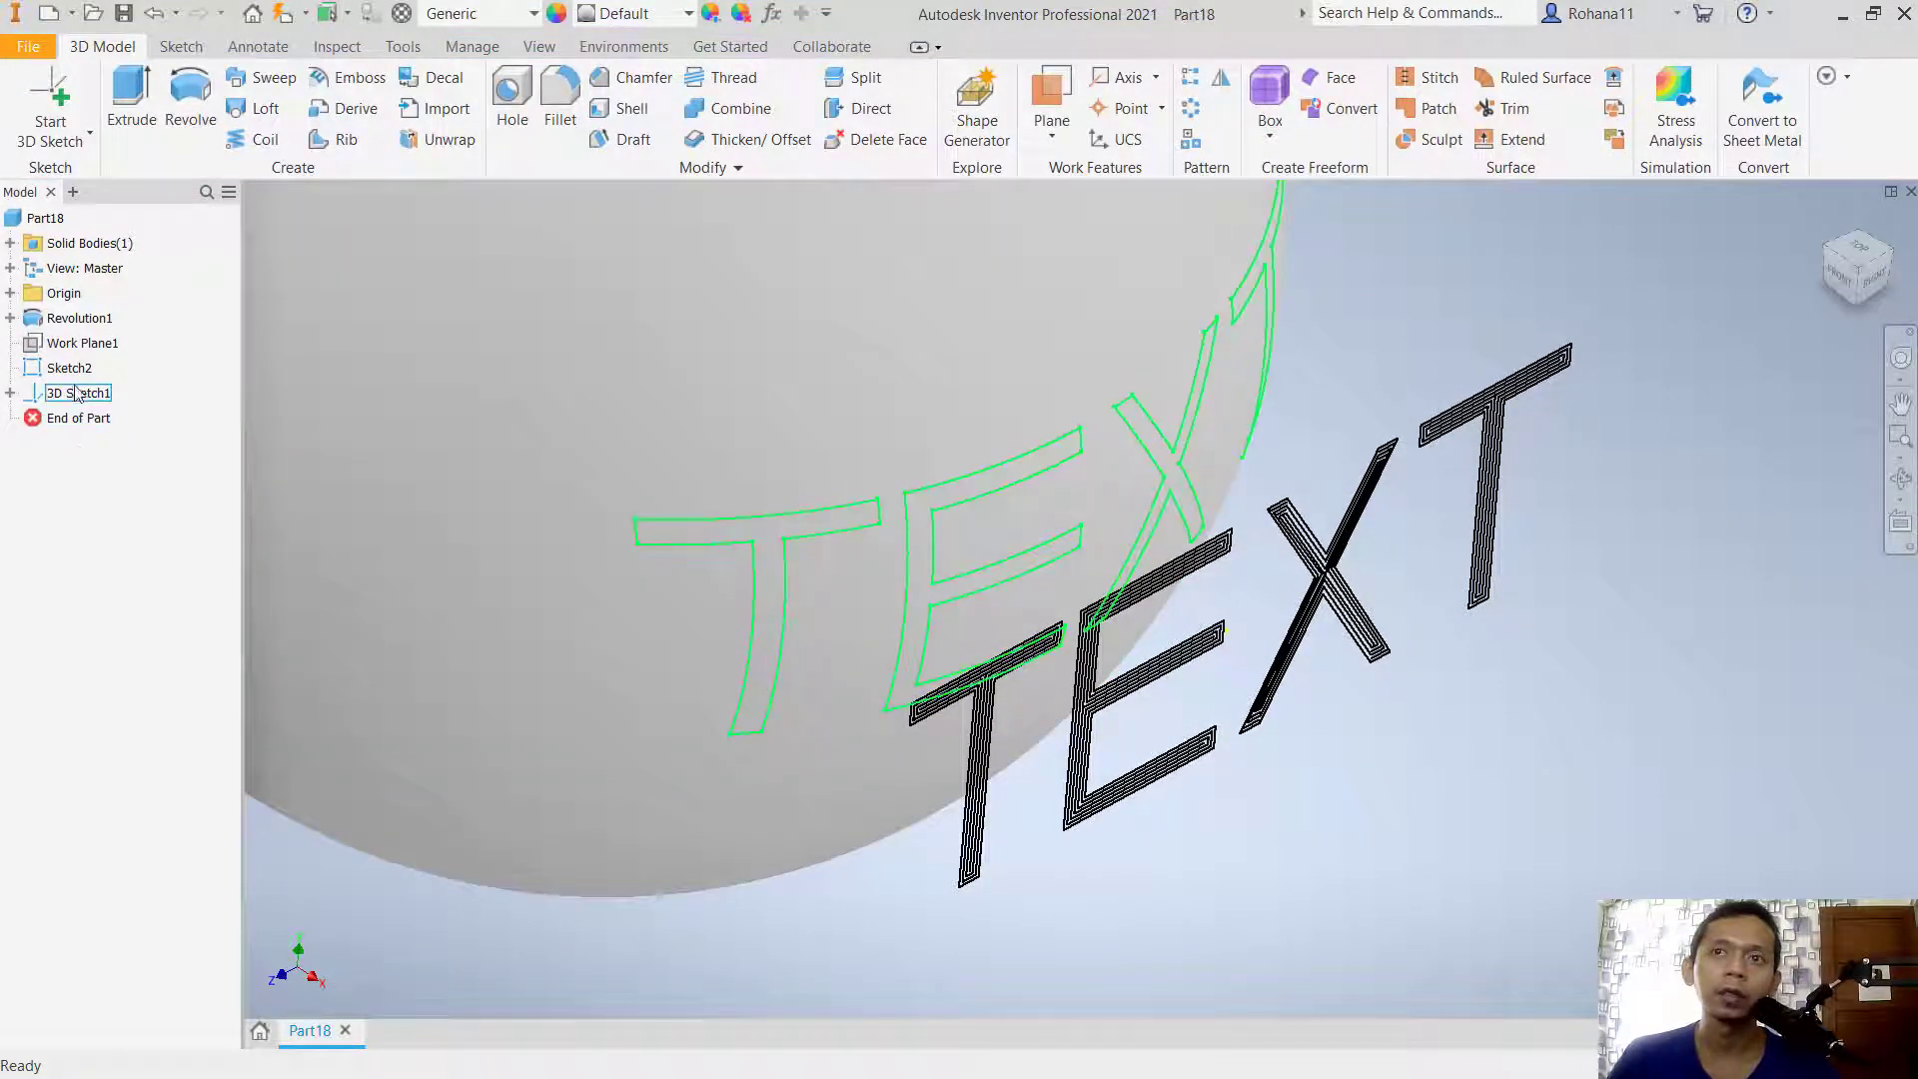
pyautogui.click(71, 369)
pyautogui.rightClick(73, 373)
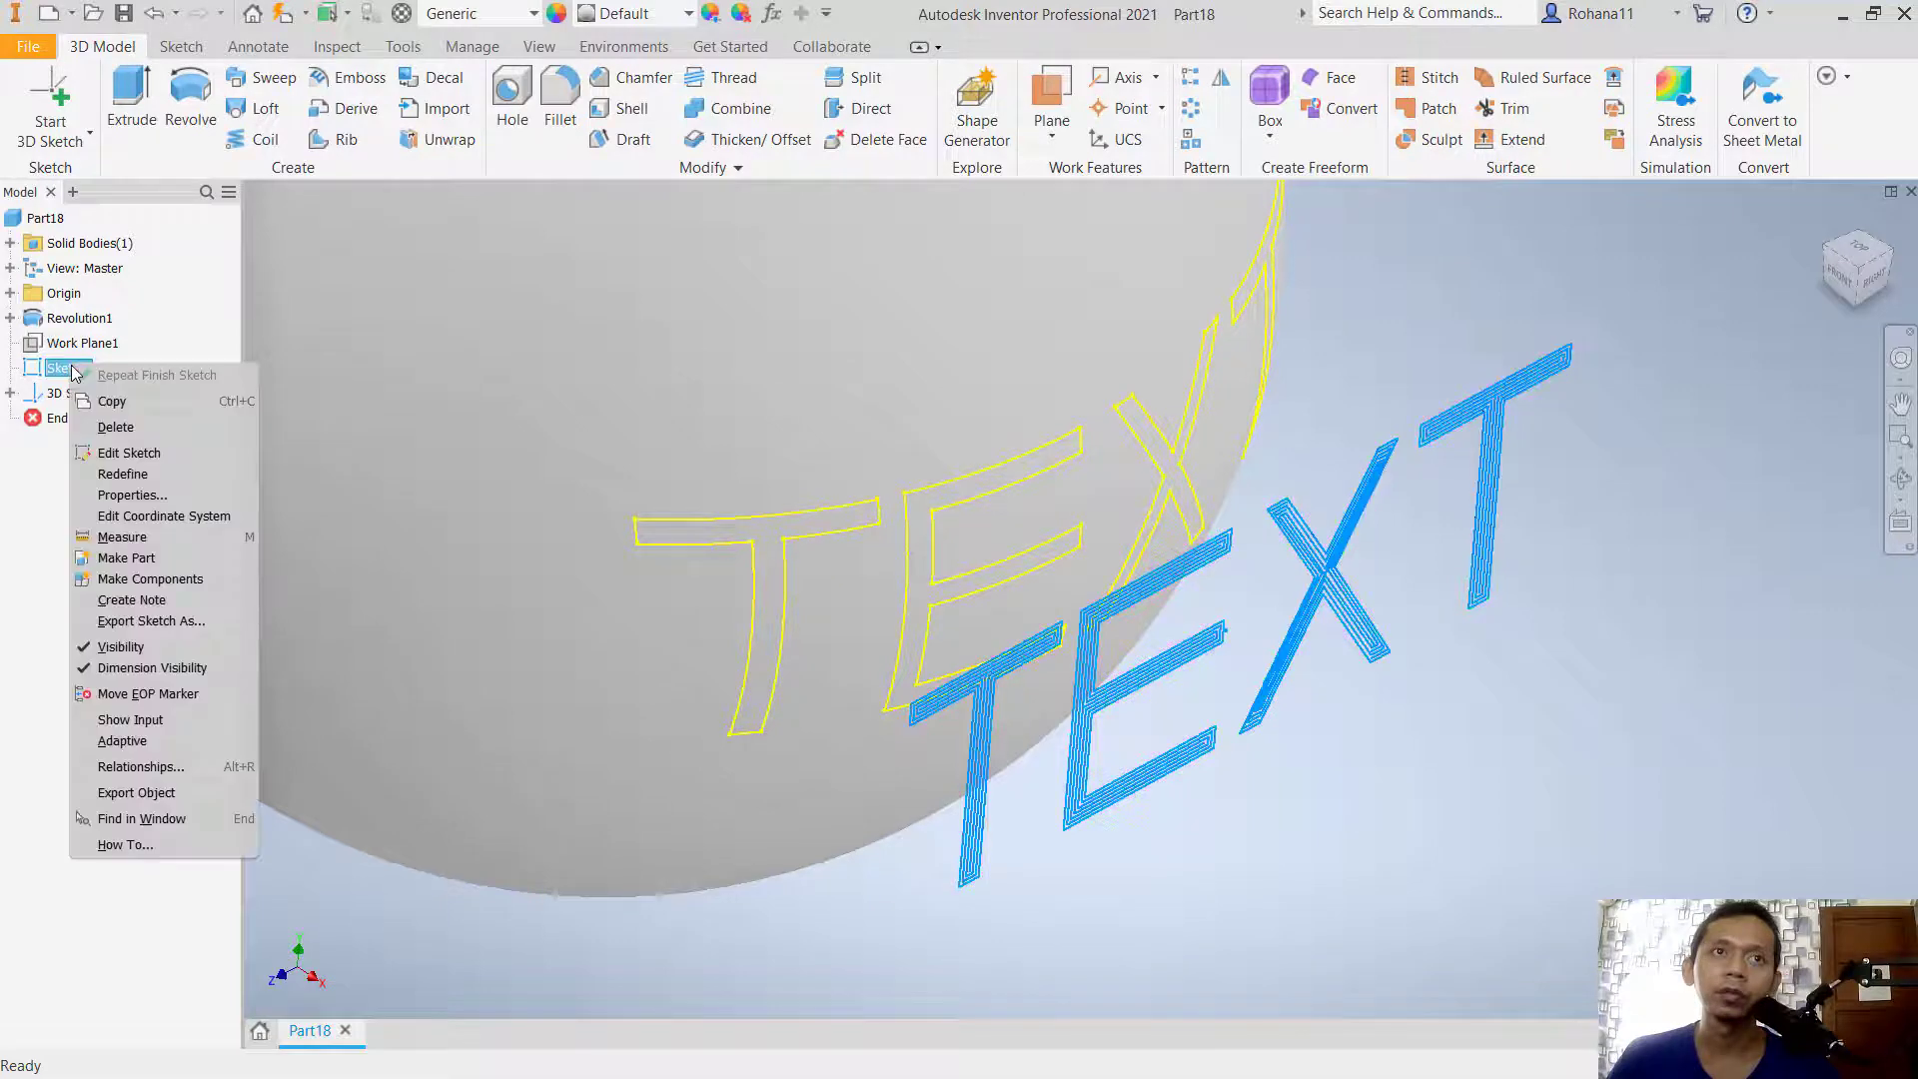
pyautogui.click(121, 647)
# Step: Orbit to face the lettered side of the sphere and start a Boundary Patch
pyautogui.keyDown('shift'); pyautogui.moveTo(1233, 625); pyautogui.dragTo(1099, 739, button='middle'); pyautogui.keyUp('shift')
pyautogui.moveTo(1326, 684); pyautogui.dragTo(1147, 663, button='middle')
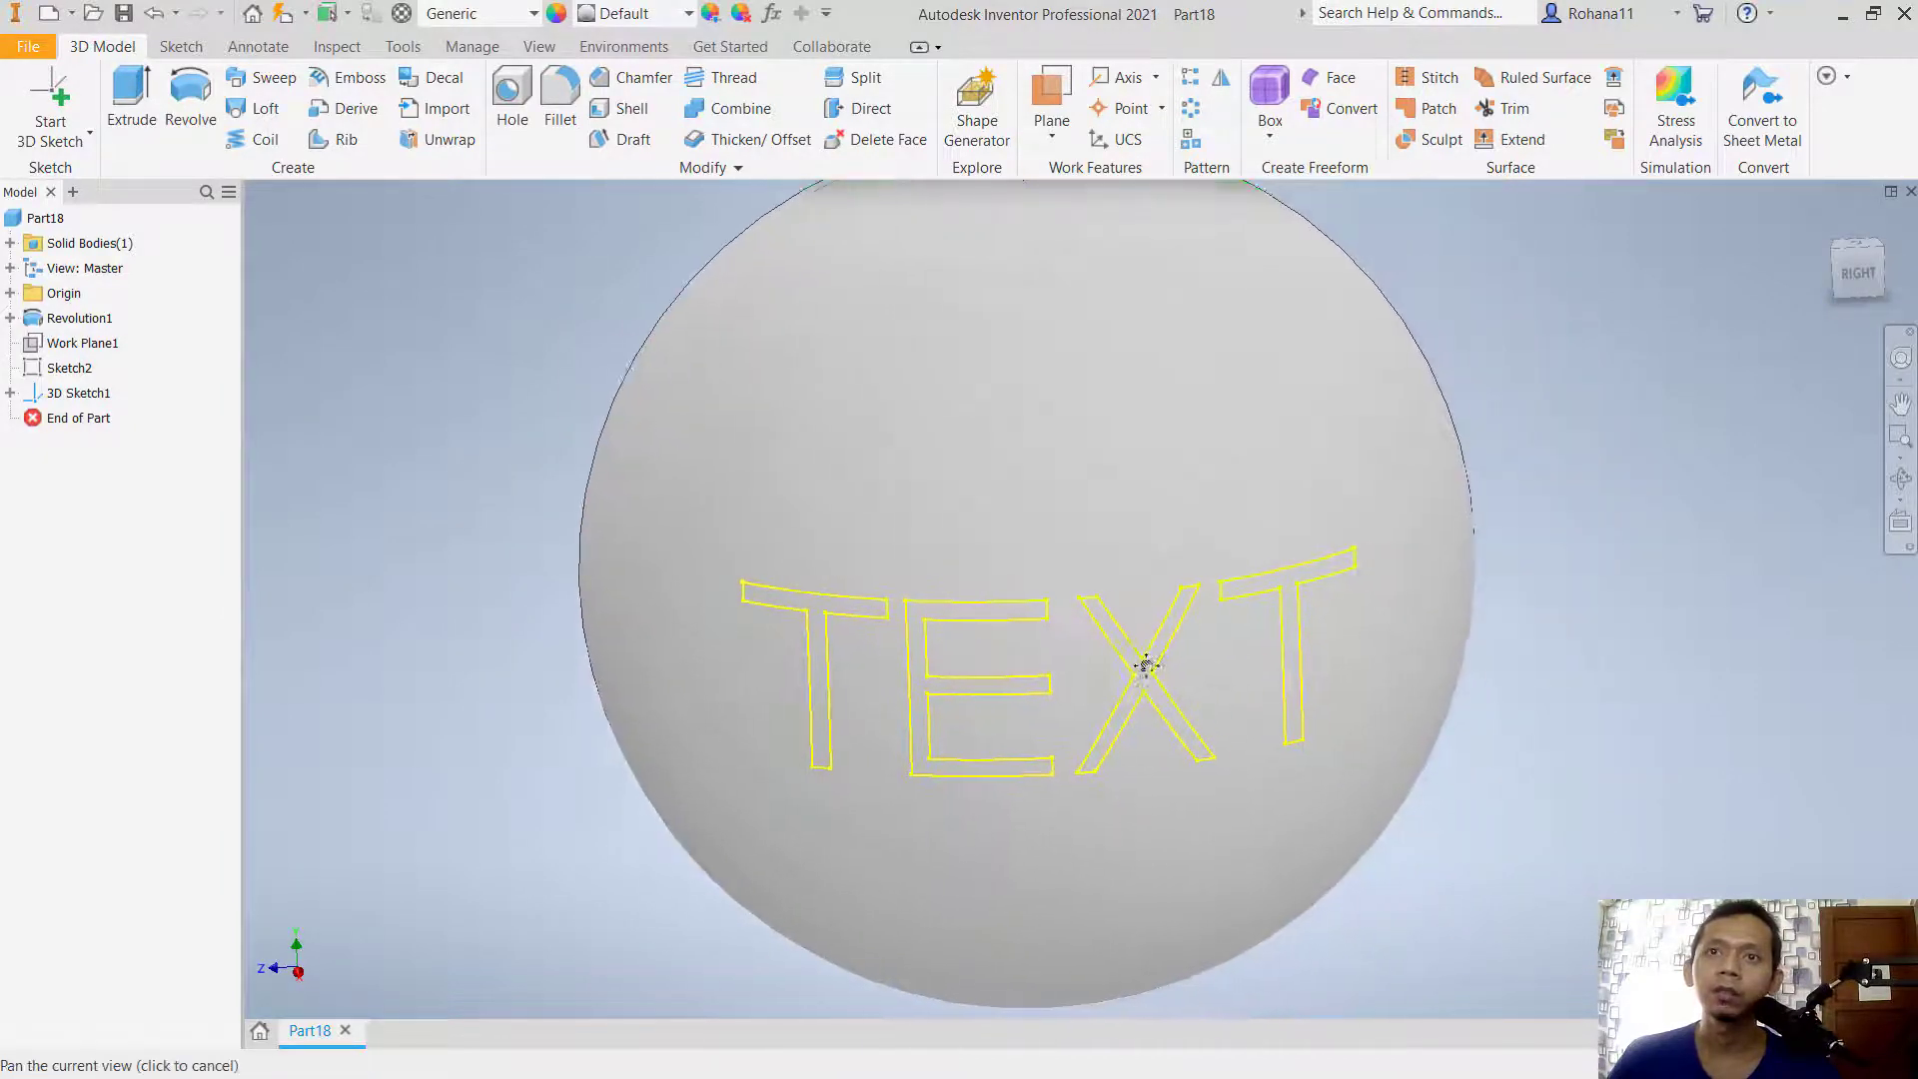
pyautogui.click(1438, 108)
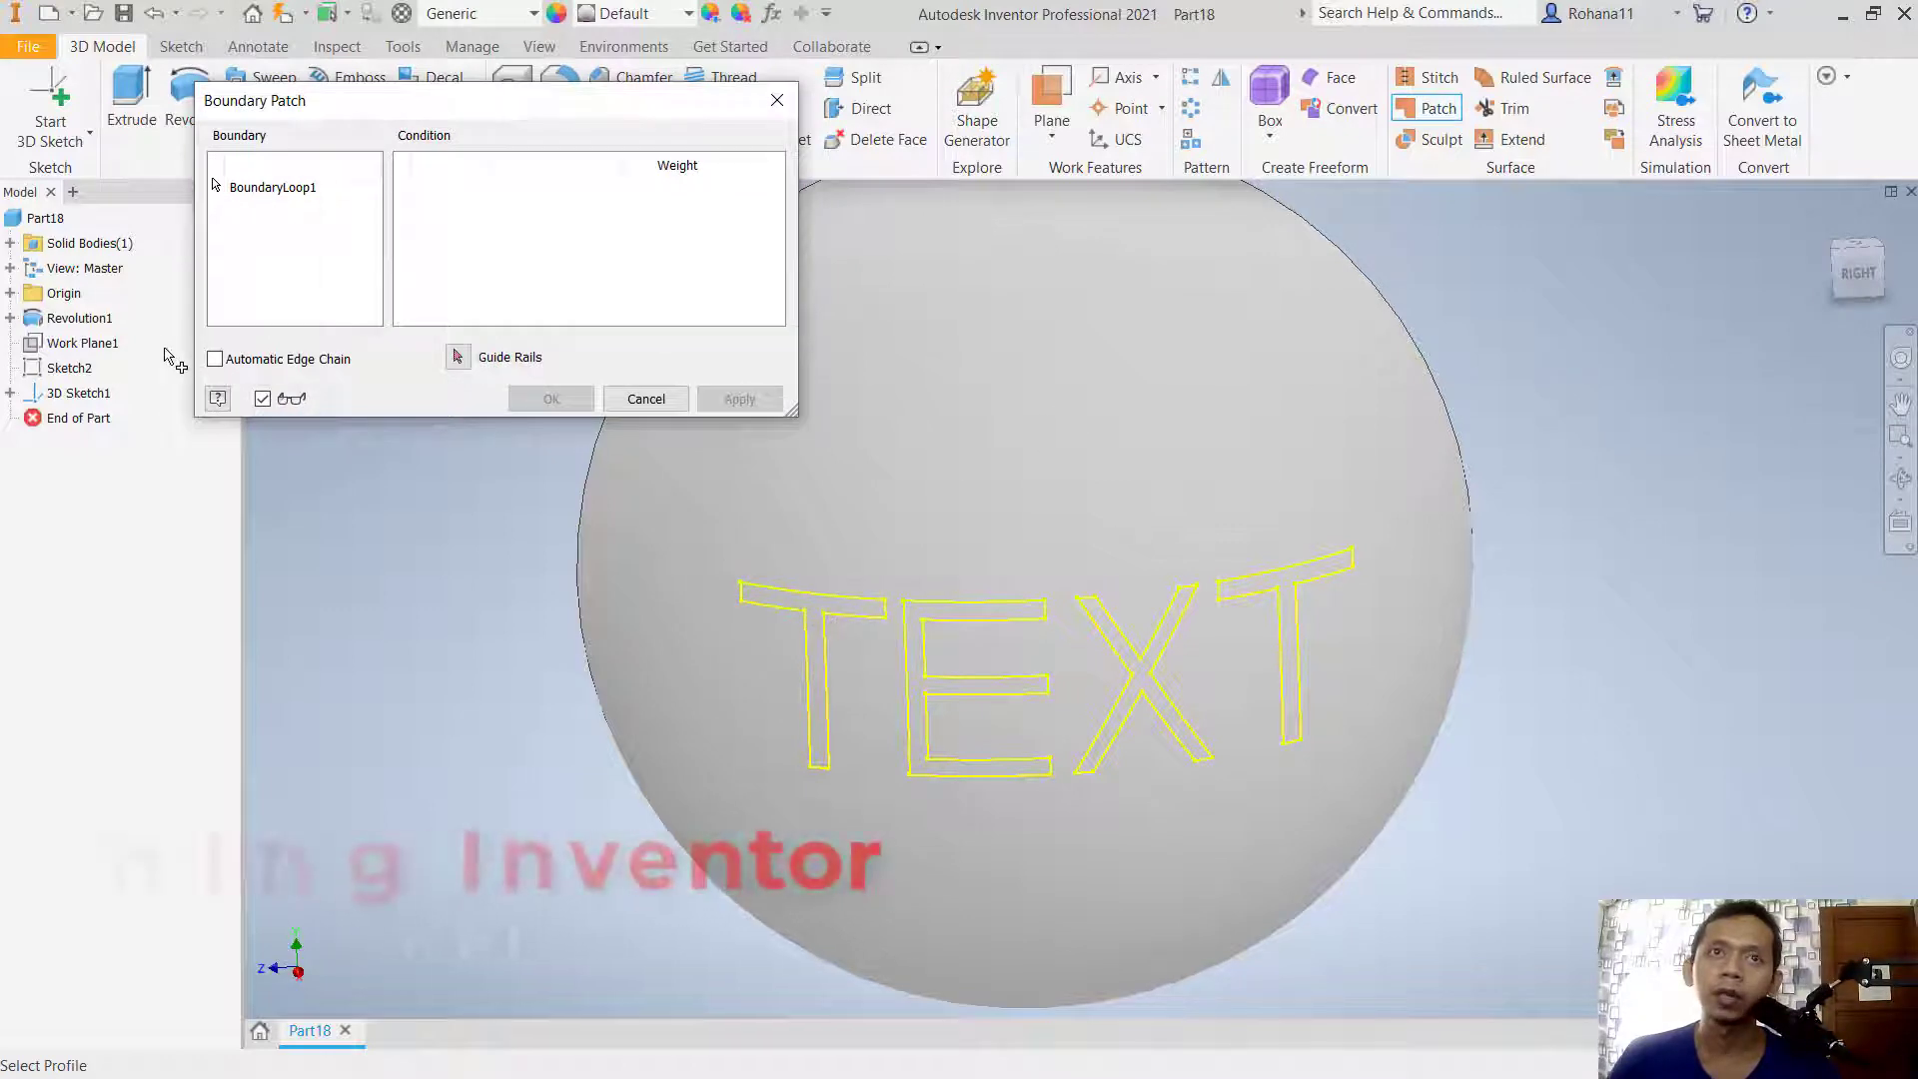
# Step: Fill the letter T with a boundary patch using Automatic Edge Chain
pyautogui.click(215, 359)
pyautogui.click(799, 612)
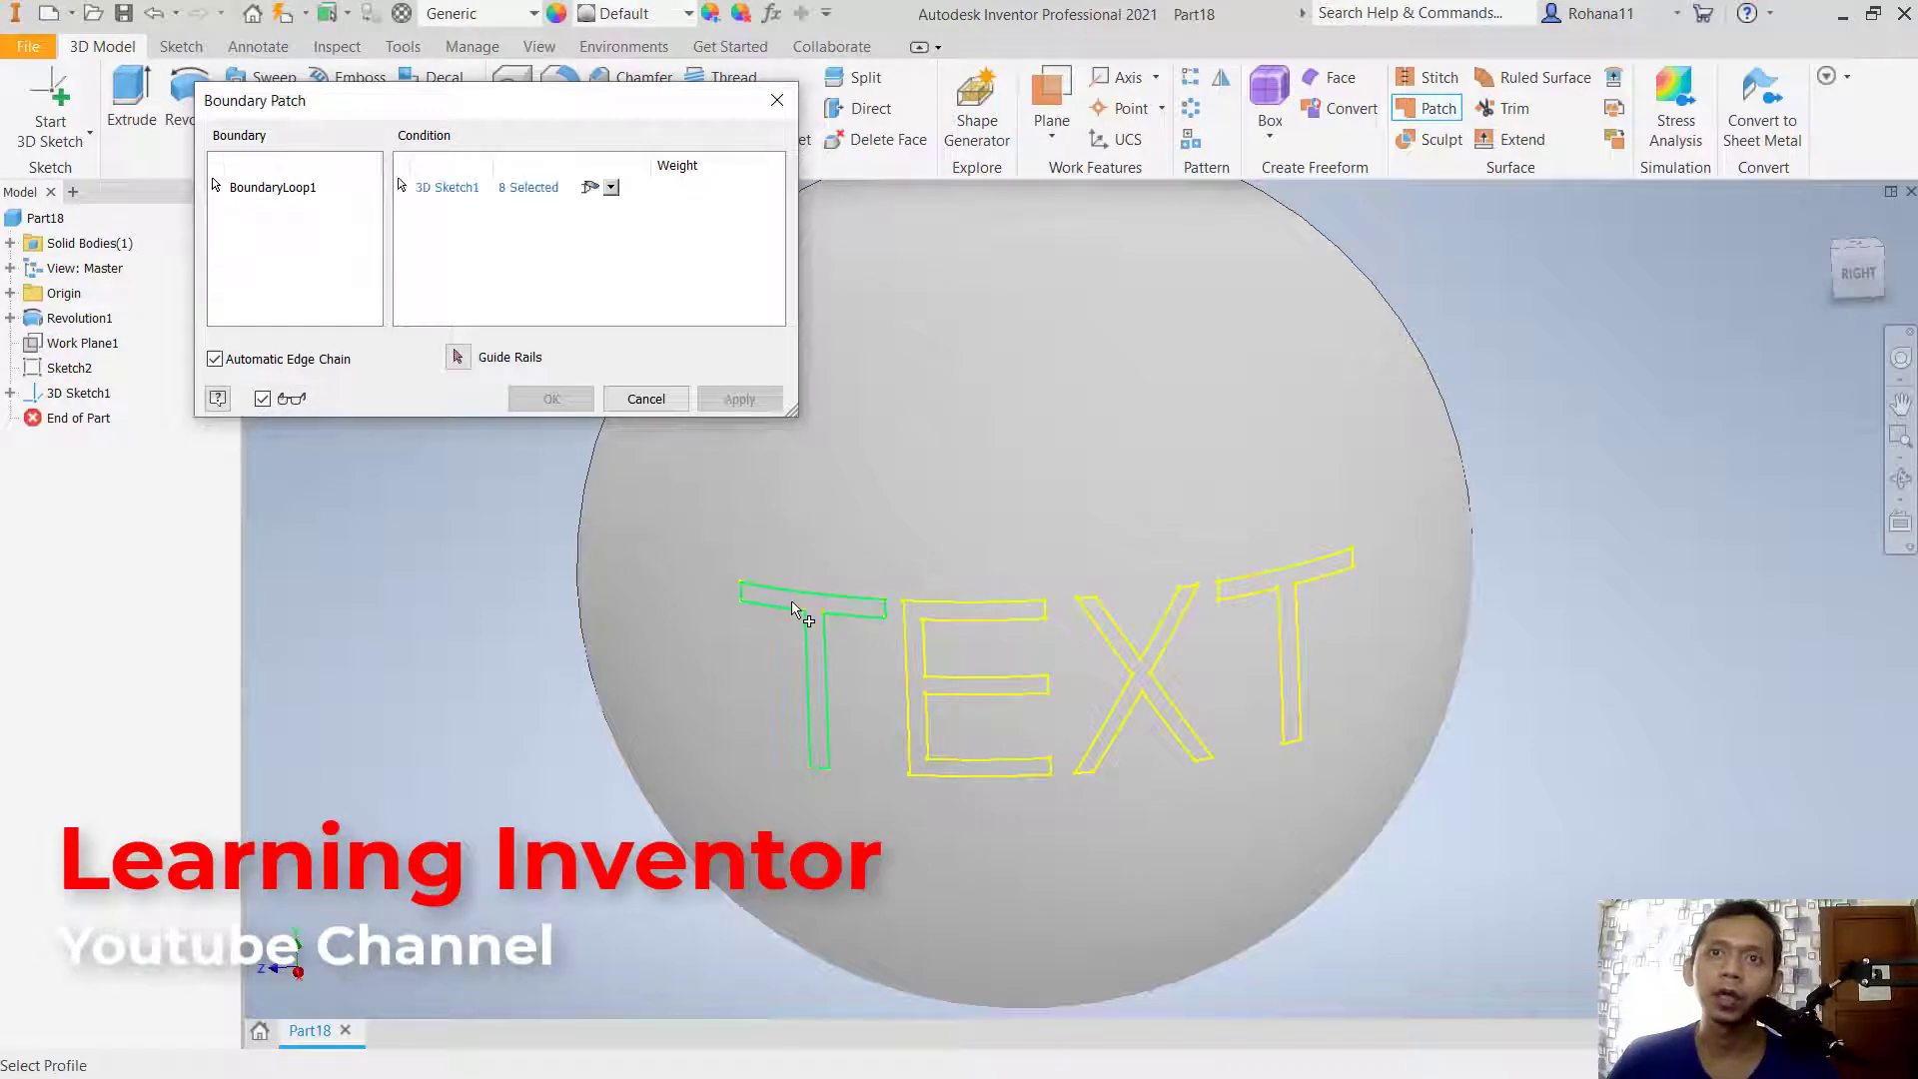
pyautogui.click(739, 399)
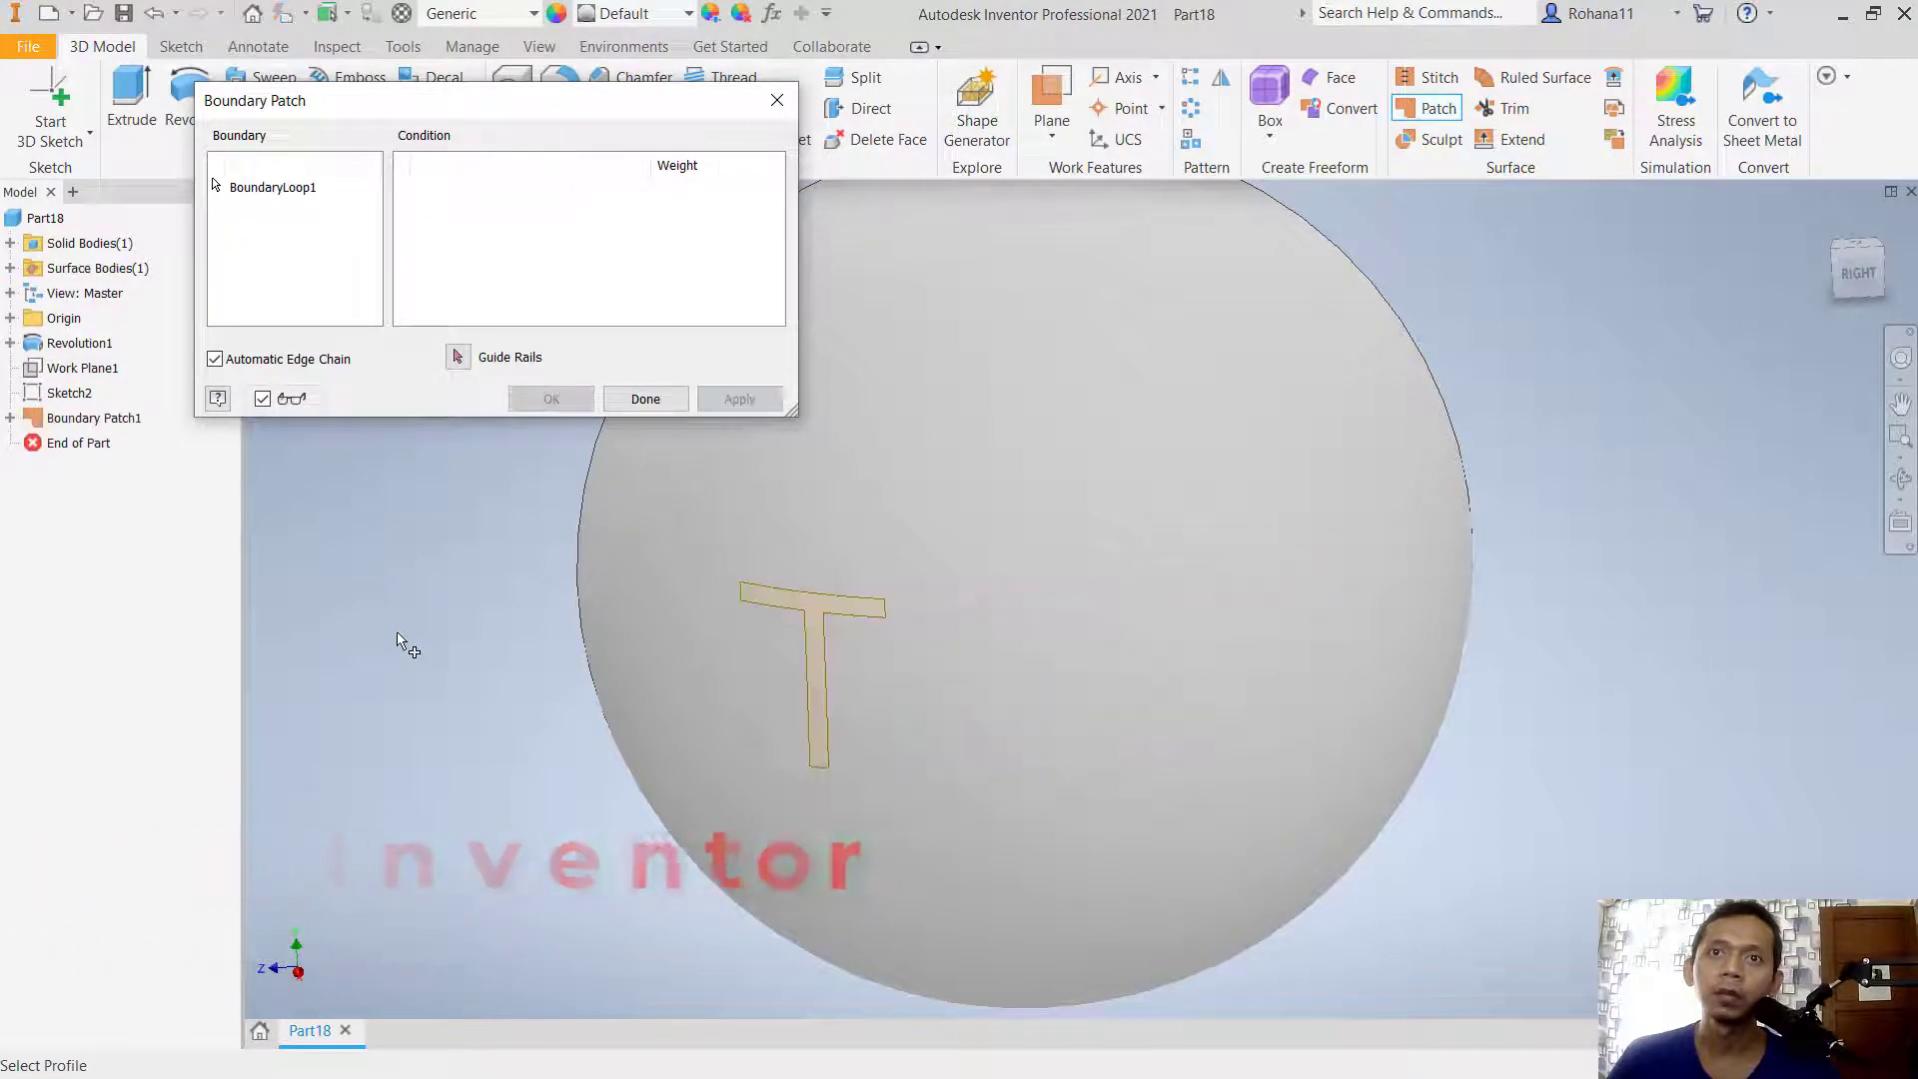
pyautogui.click(644, 401)
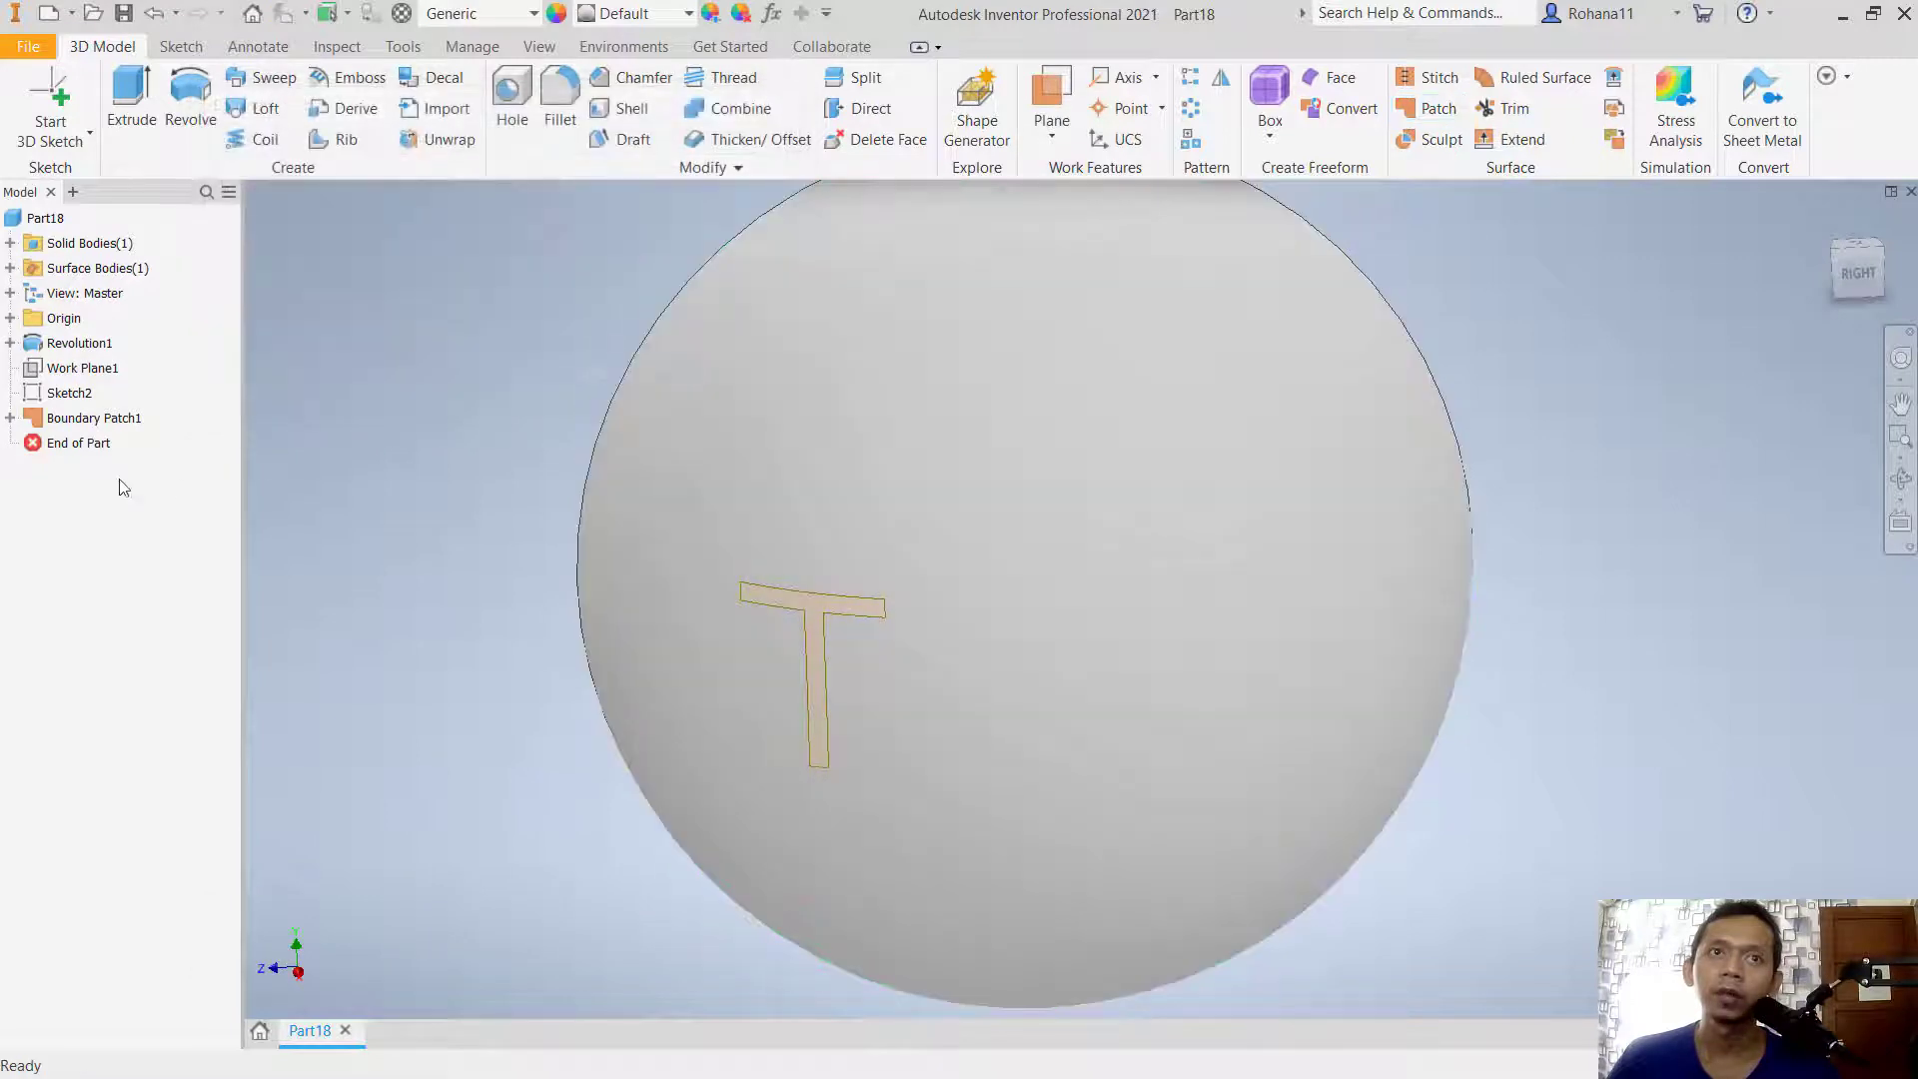
# Step: Make 3D Sketch1's TEXT curves visible again and start another boundary patch
pyautogui.click(10, 418)
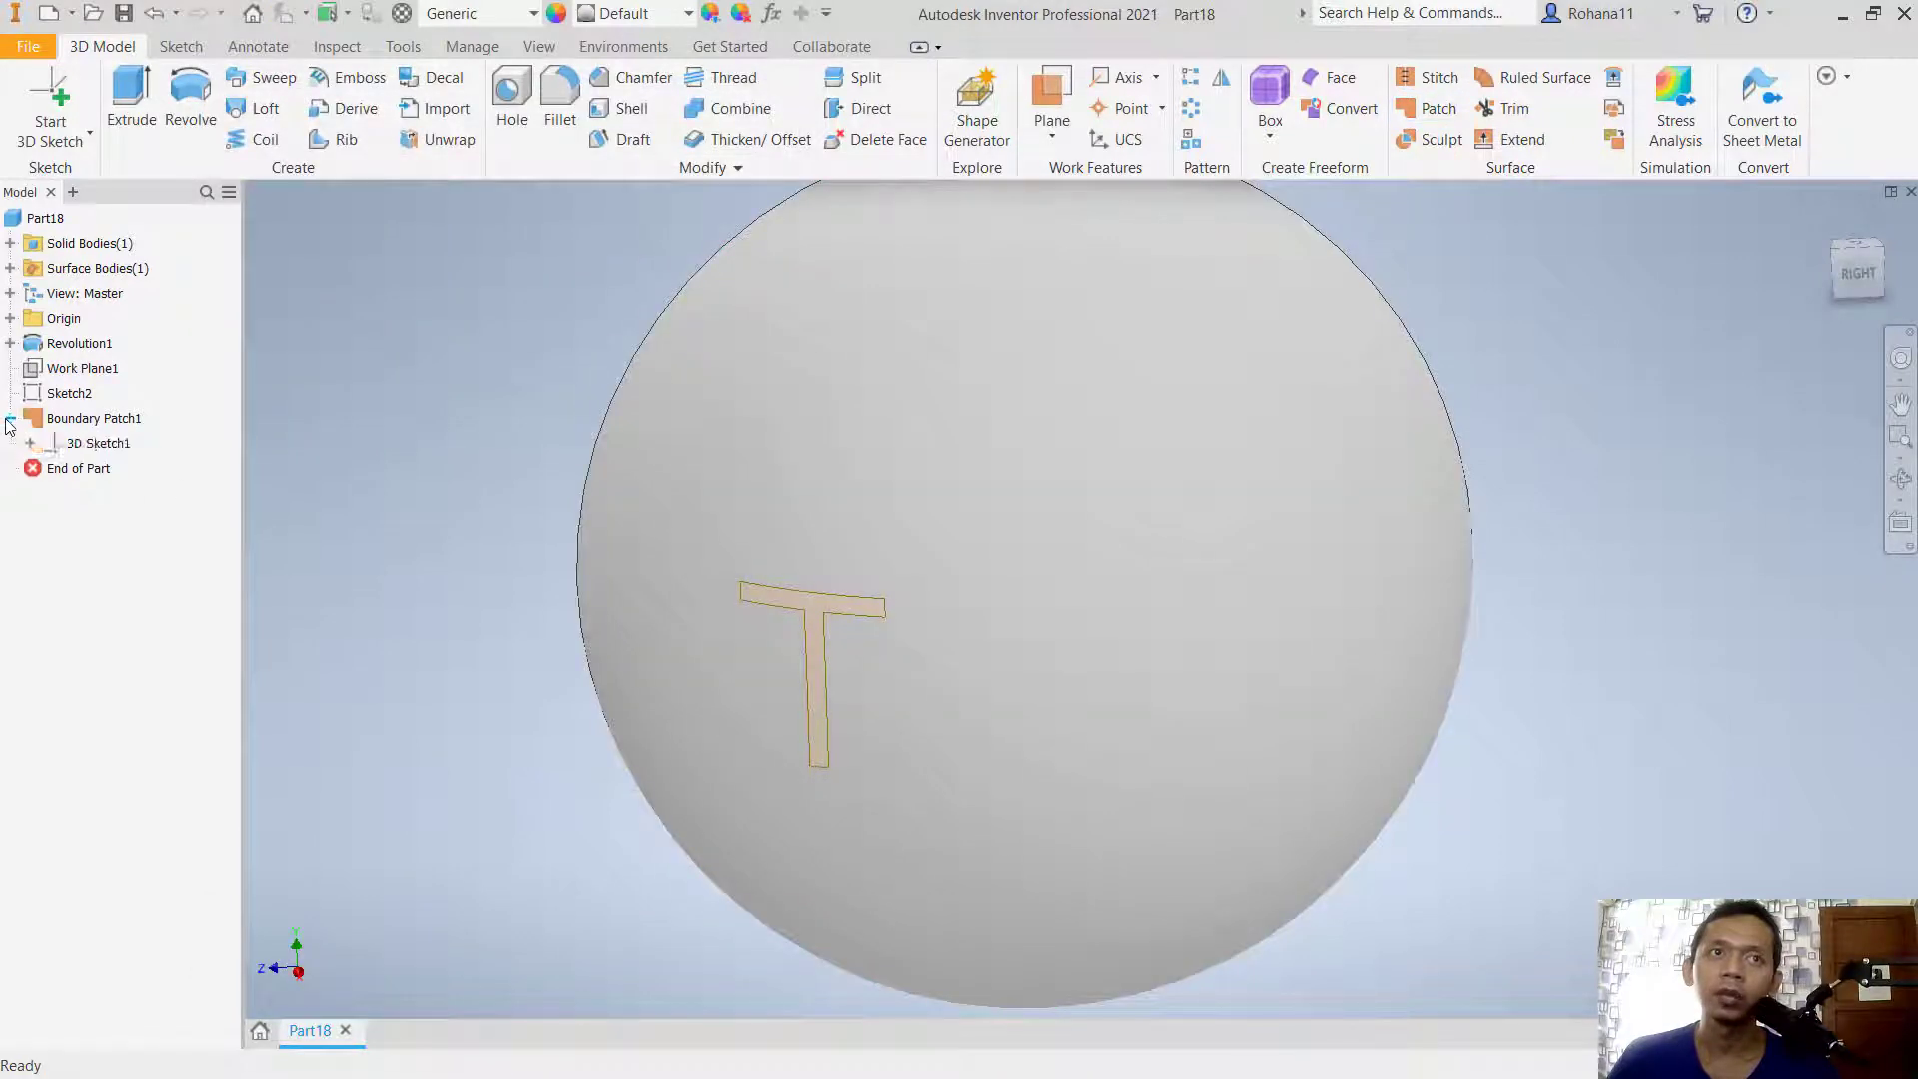
pyautogui.rightClick(98, 450)
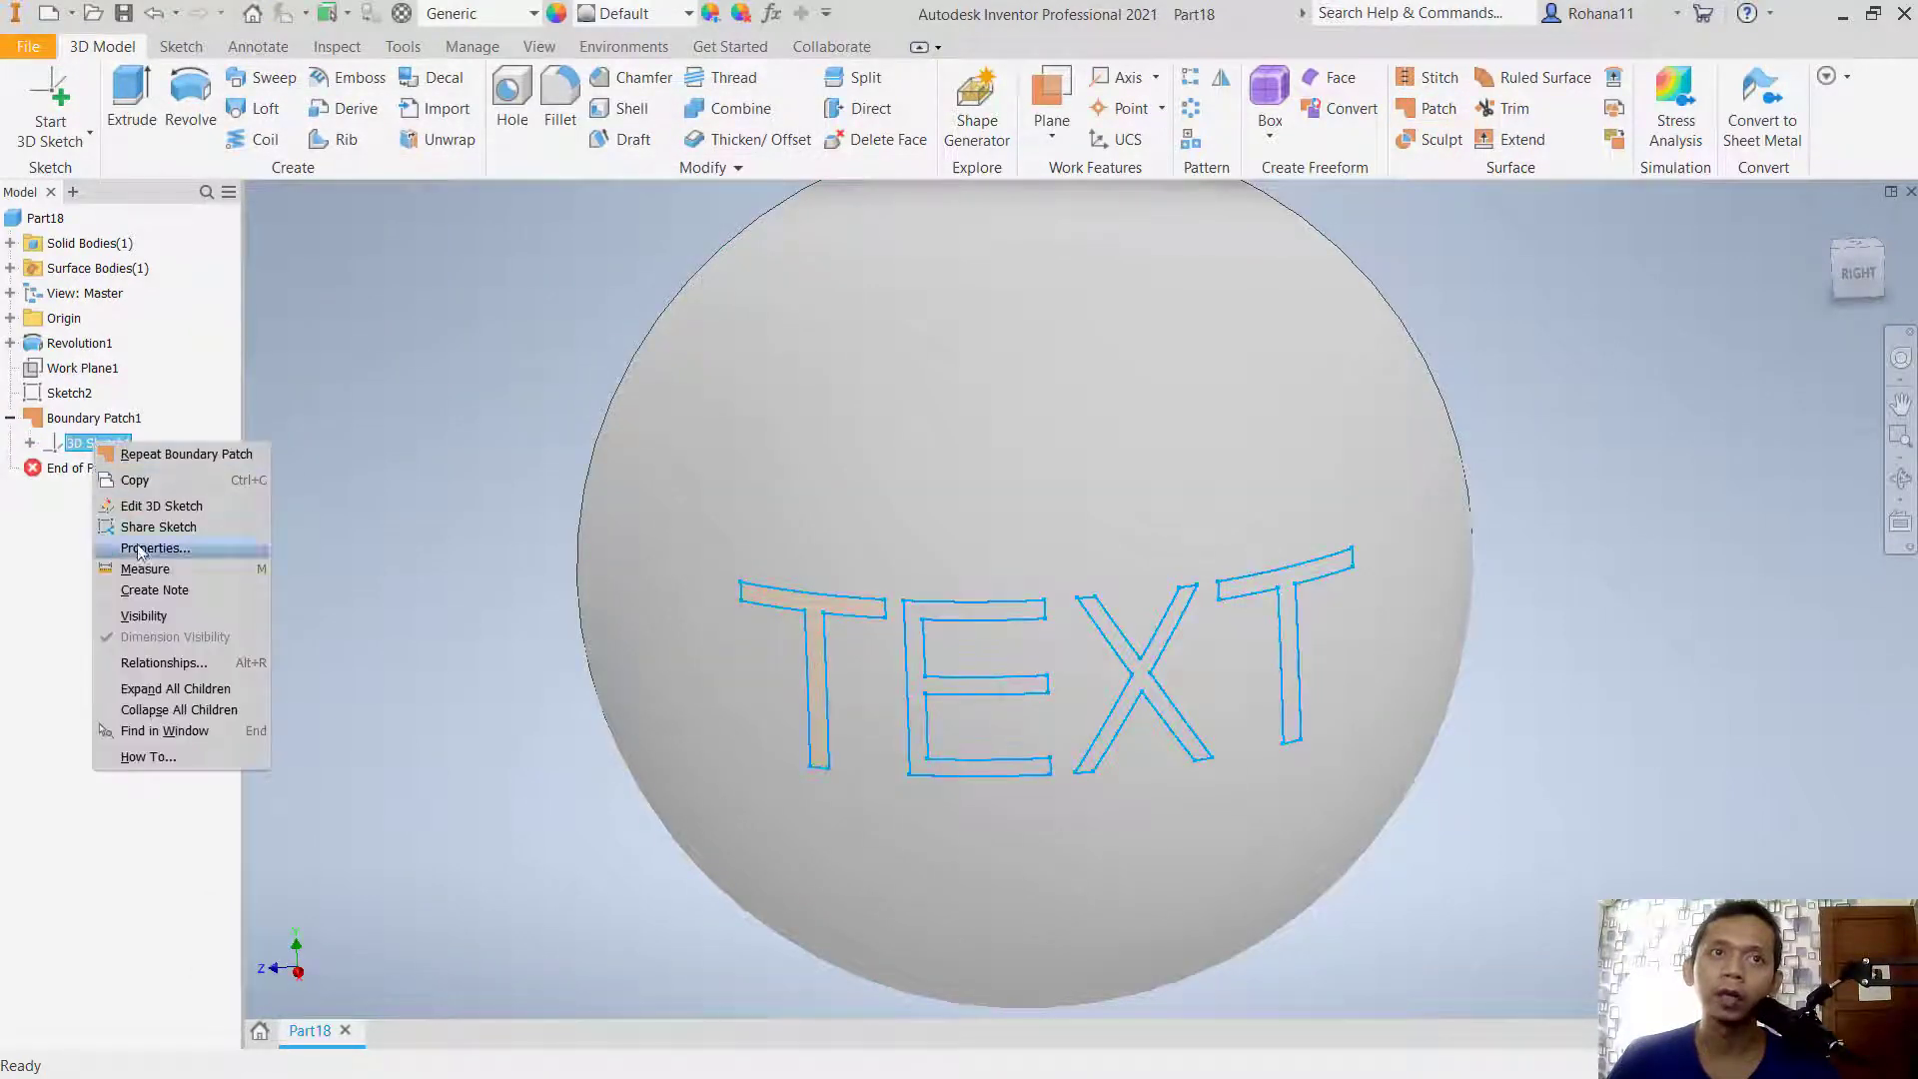
pyautogui.click(152, 620)
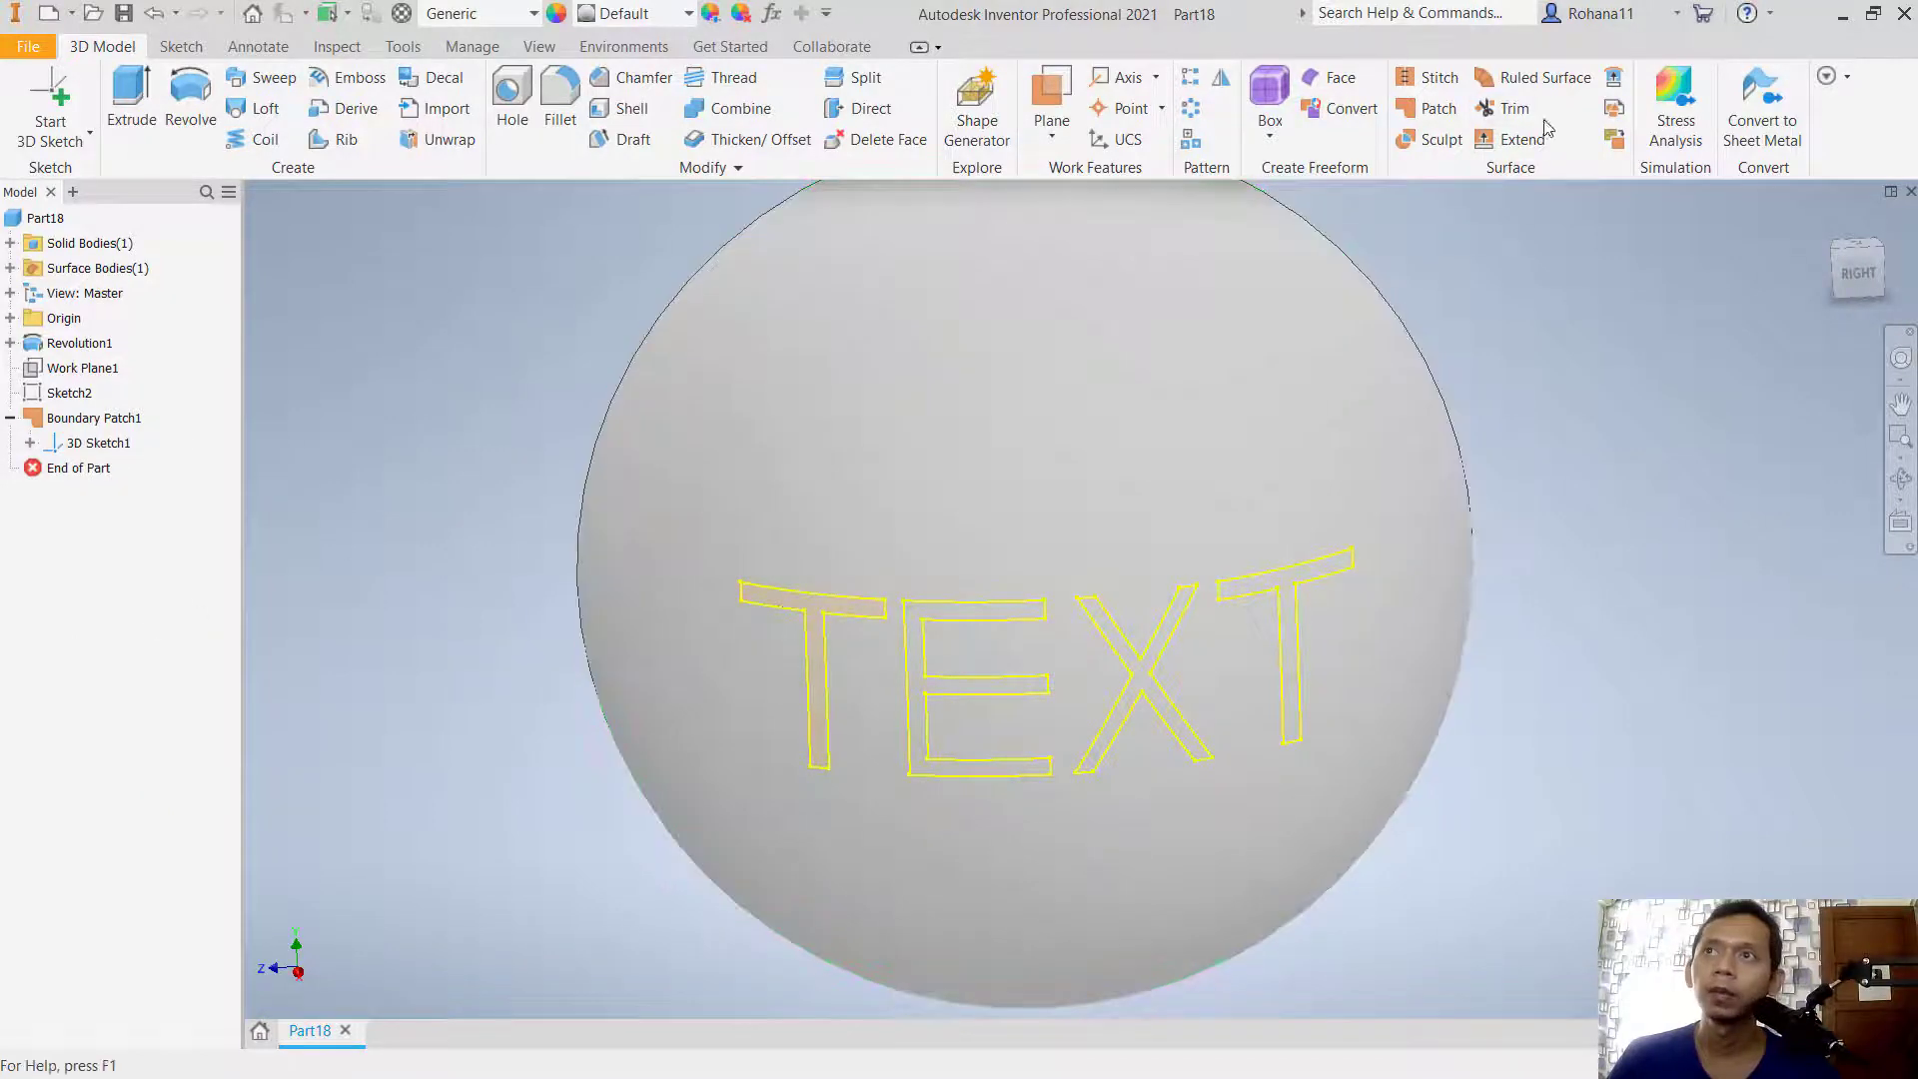
pyautogui.click(1423, 110)
# Step: Patch the letter E, then discard an attempted patch on the X
pyautogui.click(978, 612)
pyautogui.click(739, 399)
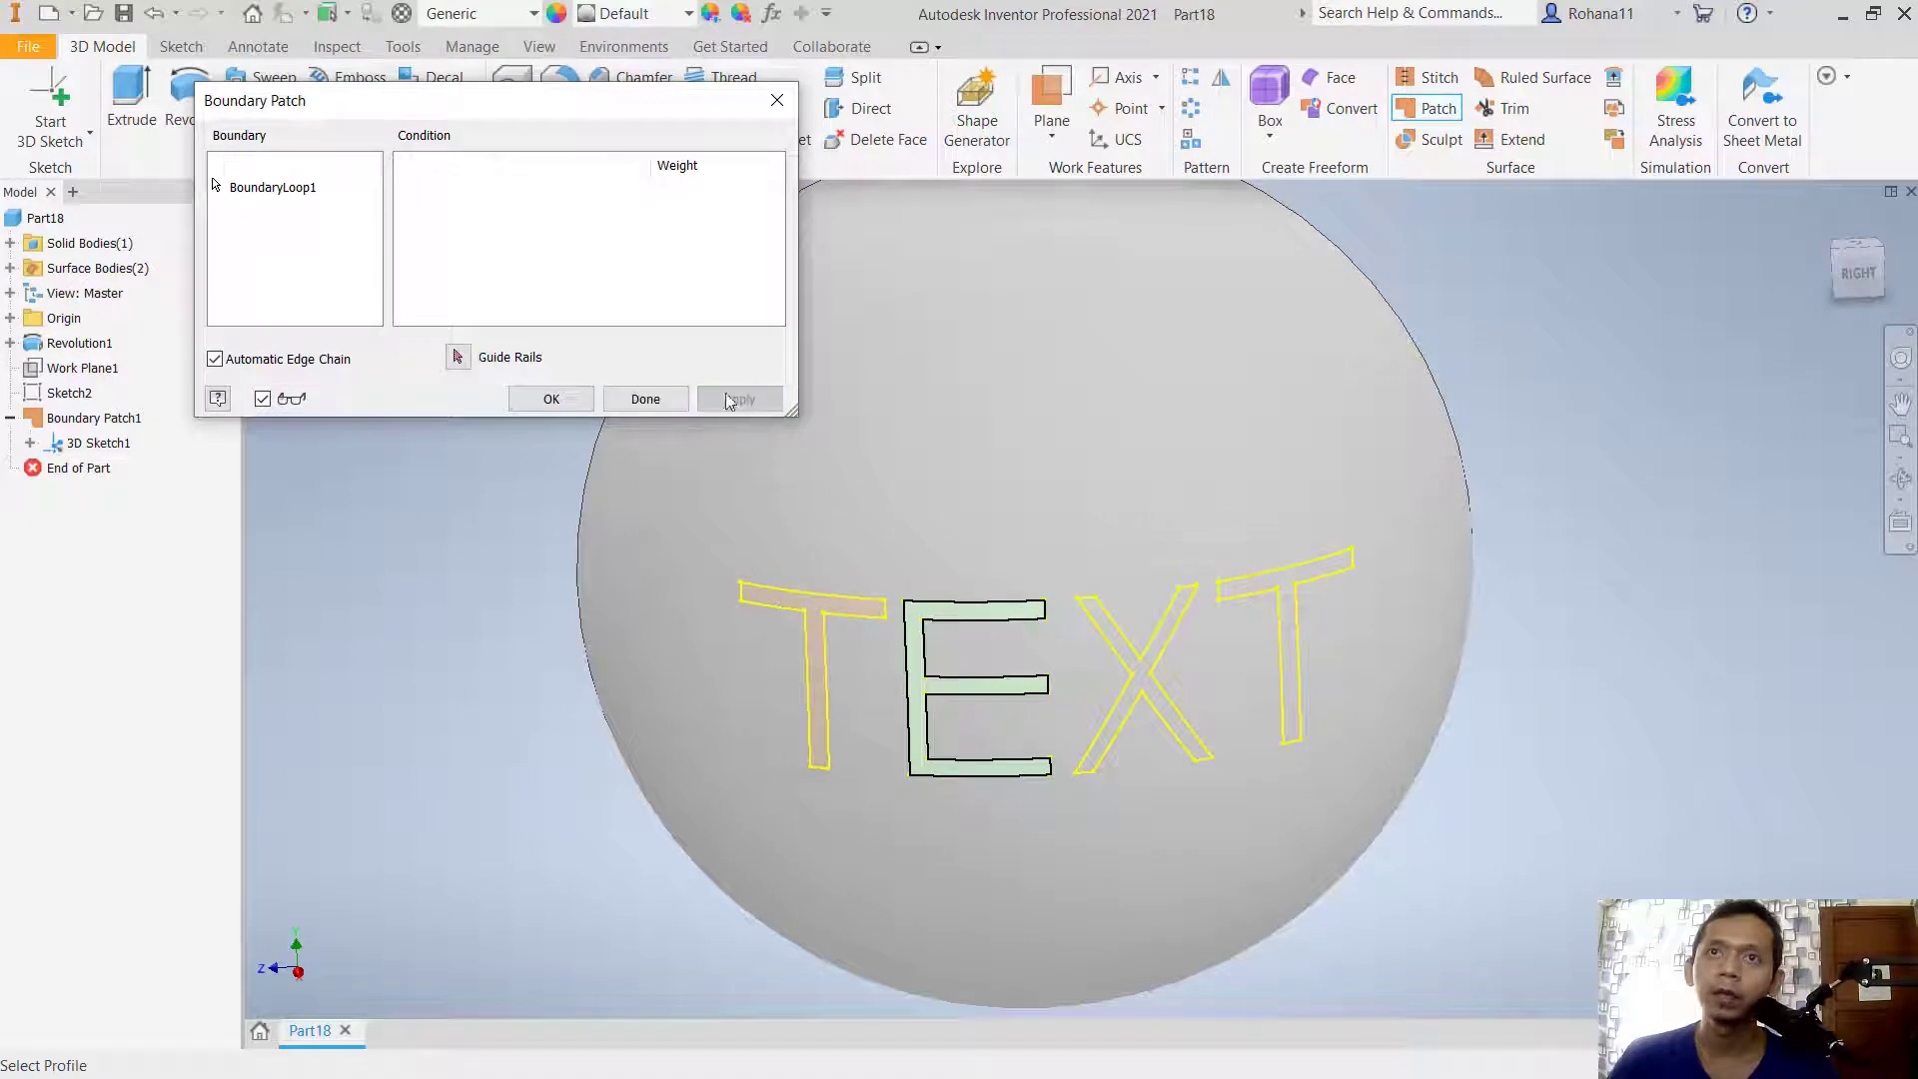
pyautogui.click(1166, 624)
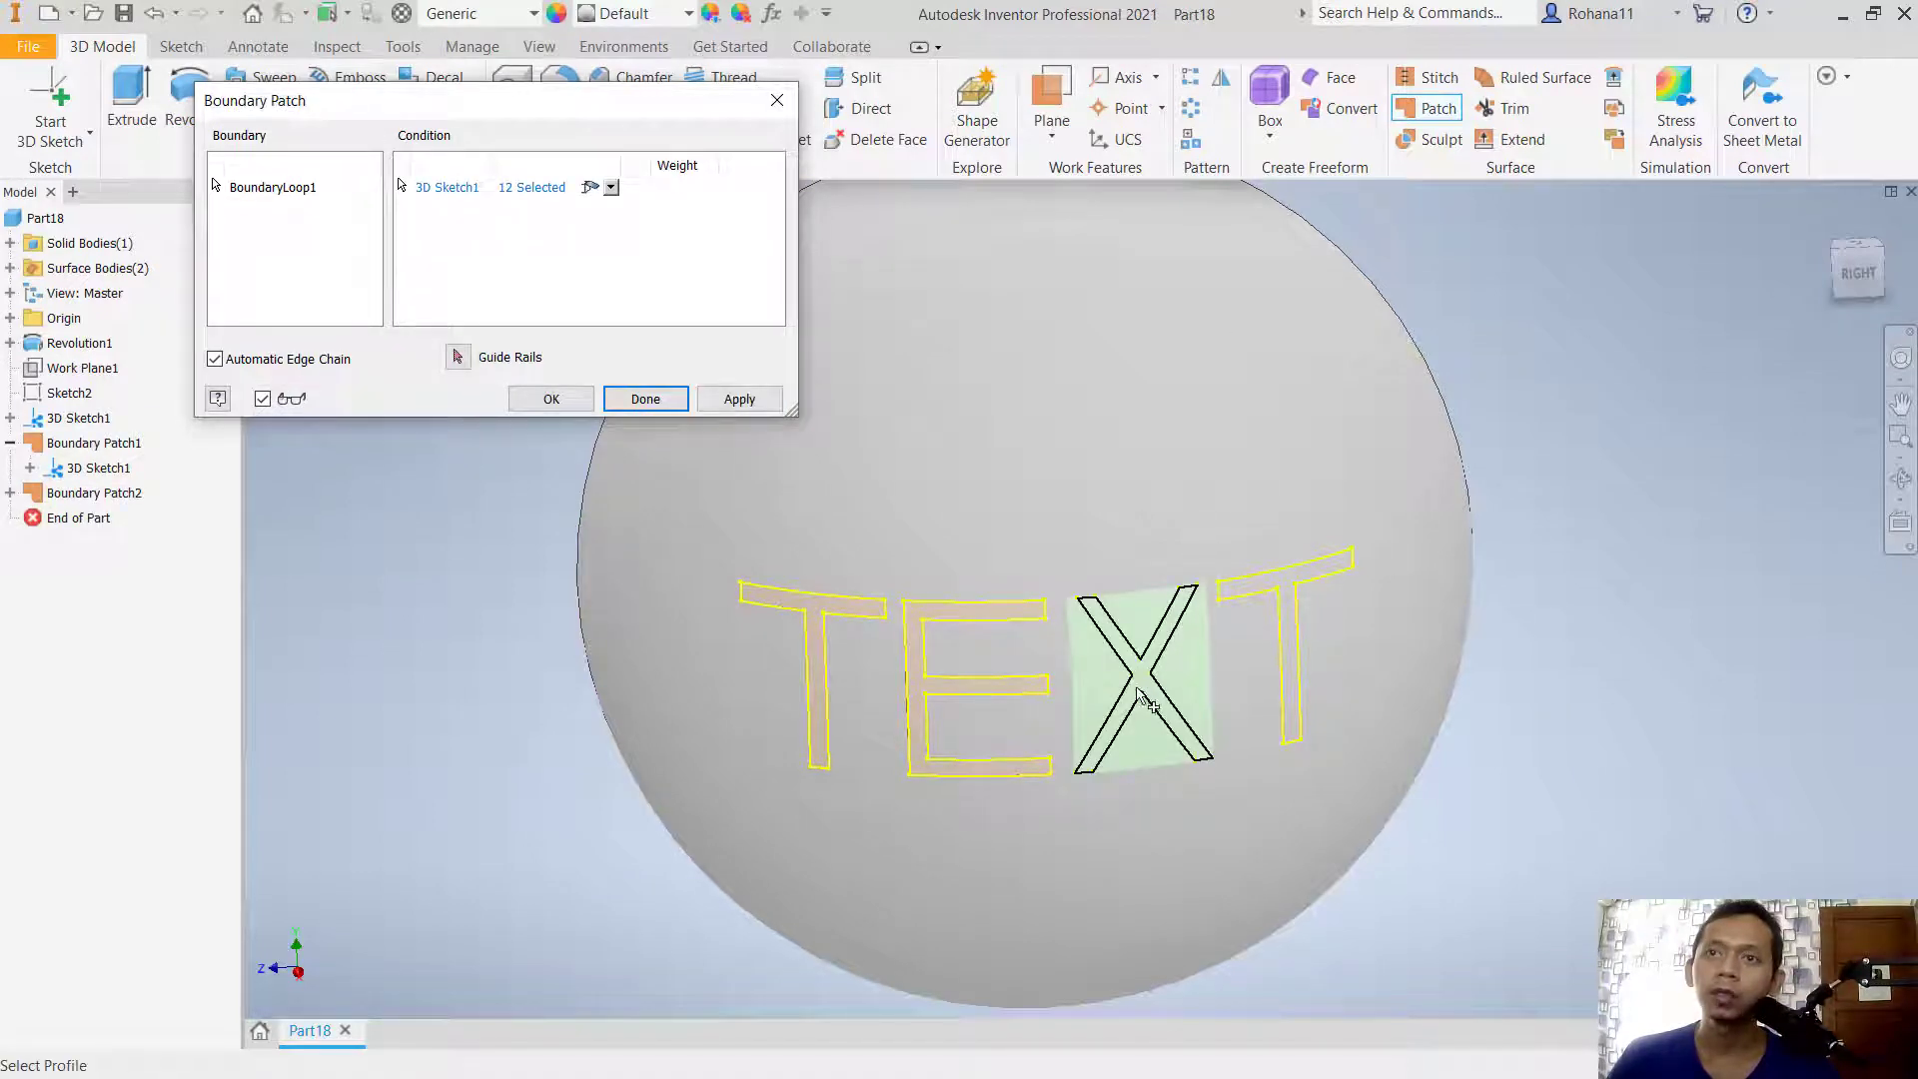
pyautogui.scroll(-2, 1149, 699)
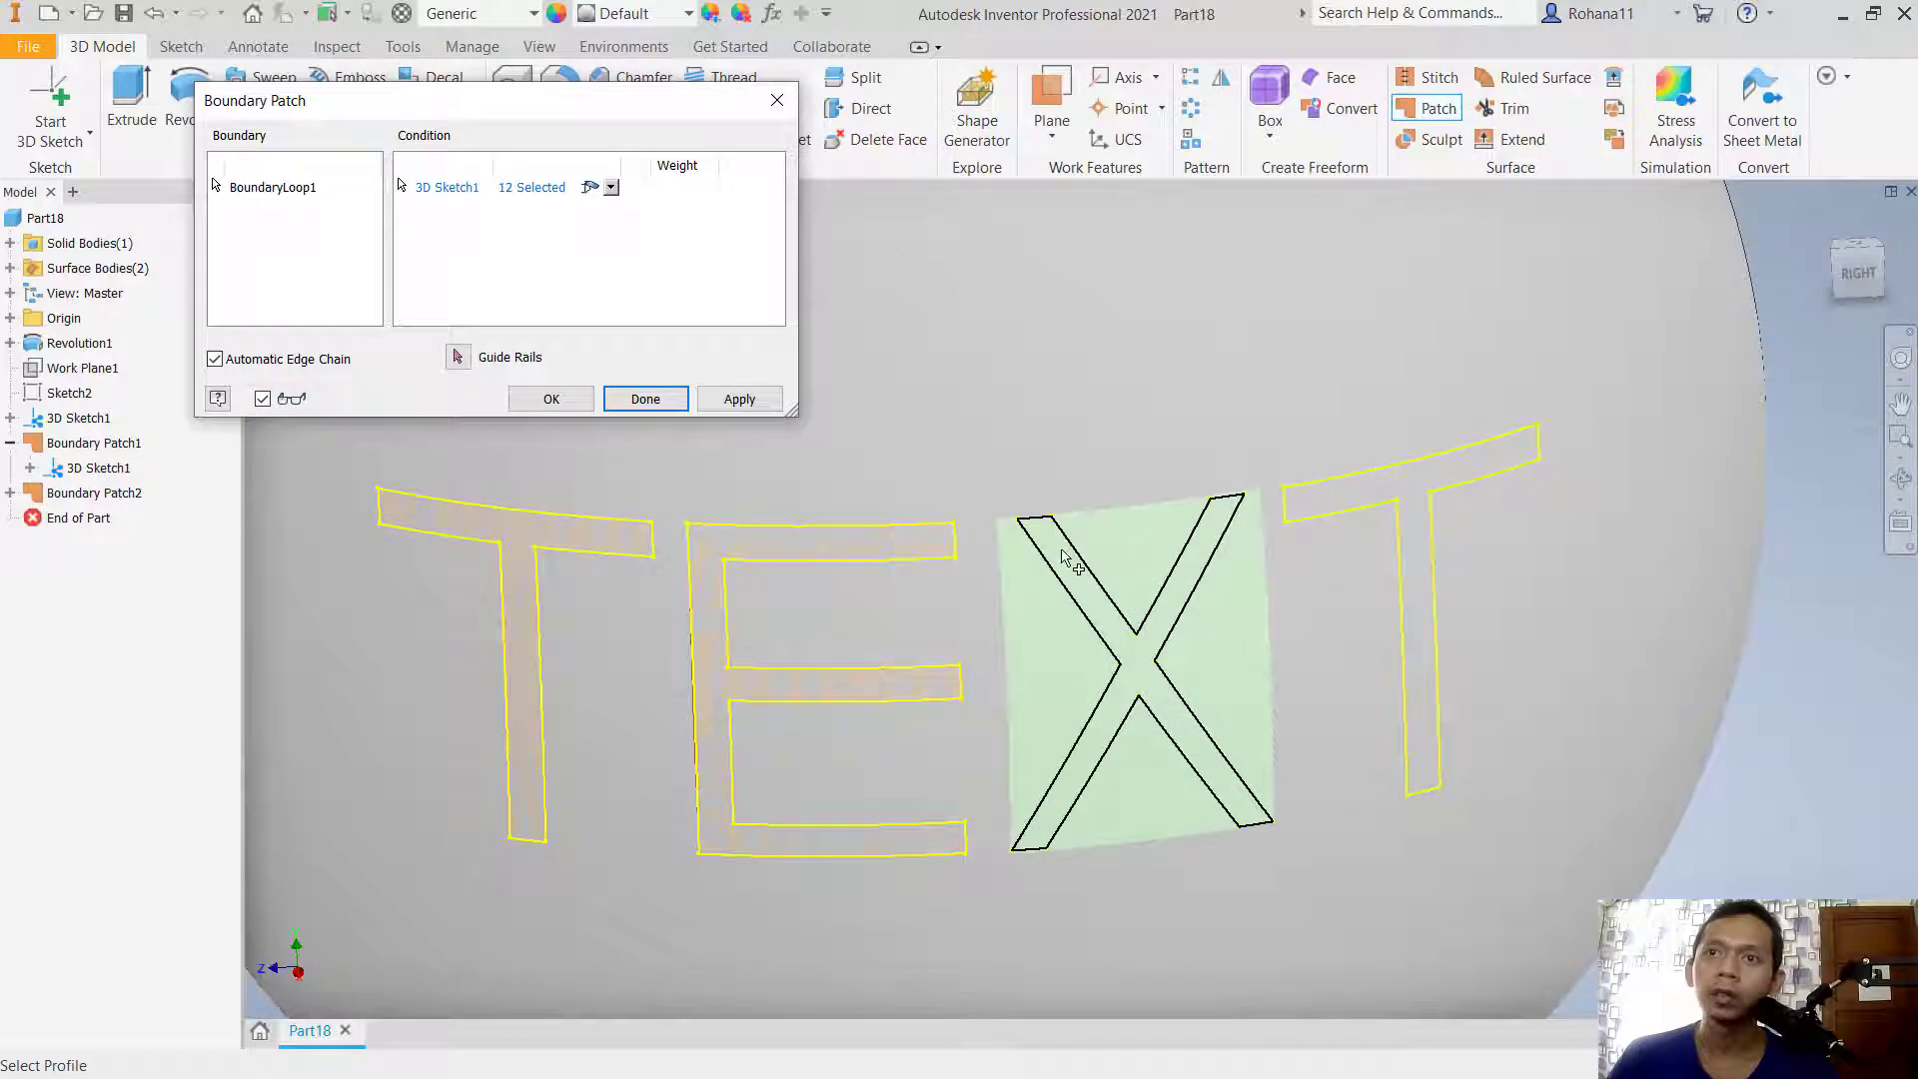
pyautogui.click(645, 399)
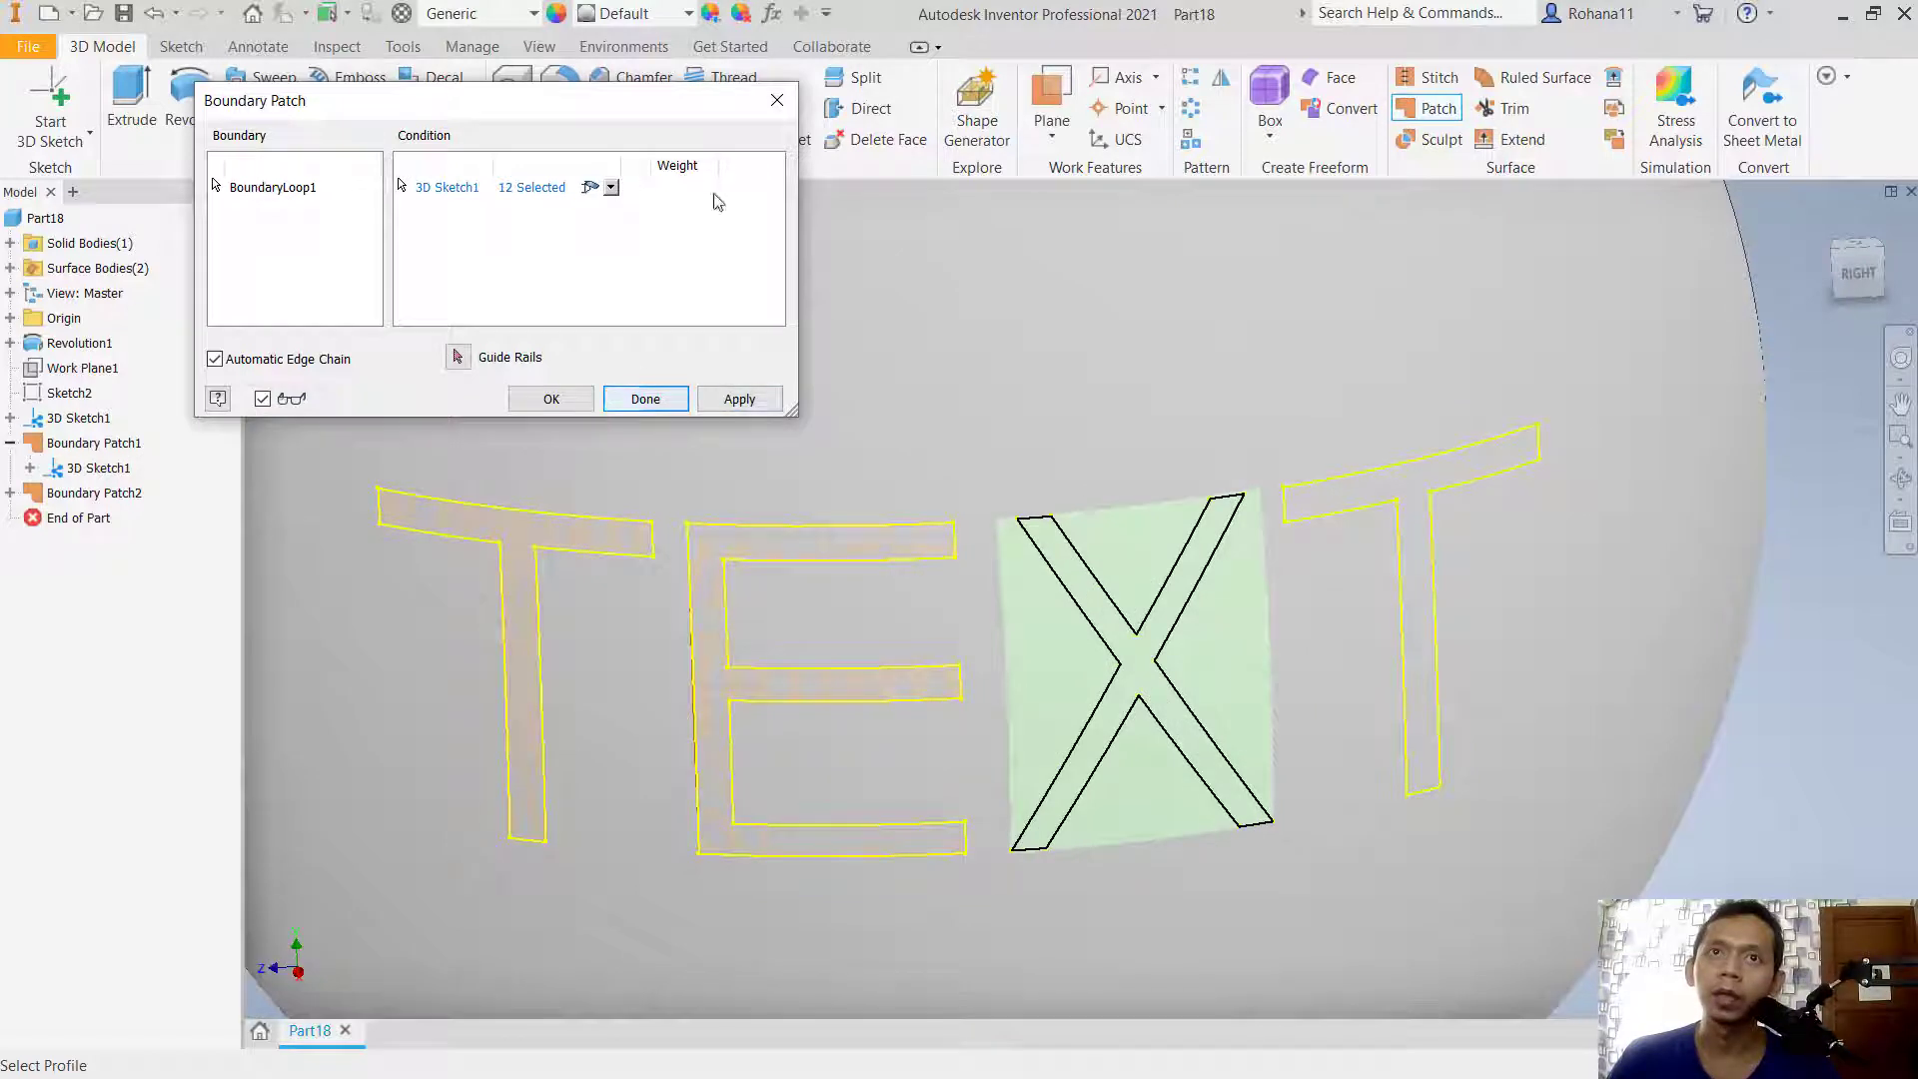
# Step: Fill the outline of the last T with a new boundary patch
pyautogui.click(1448, 109)
pyautogui.click(1450, 467)
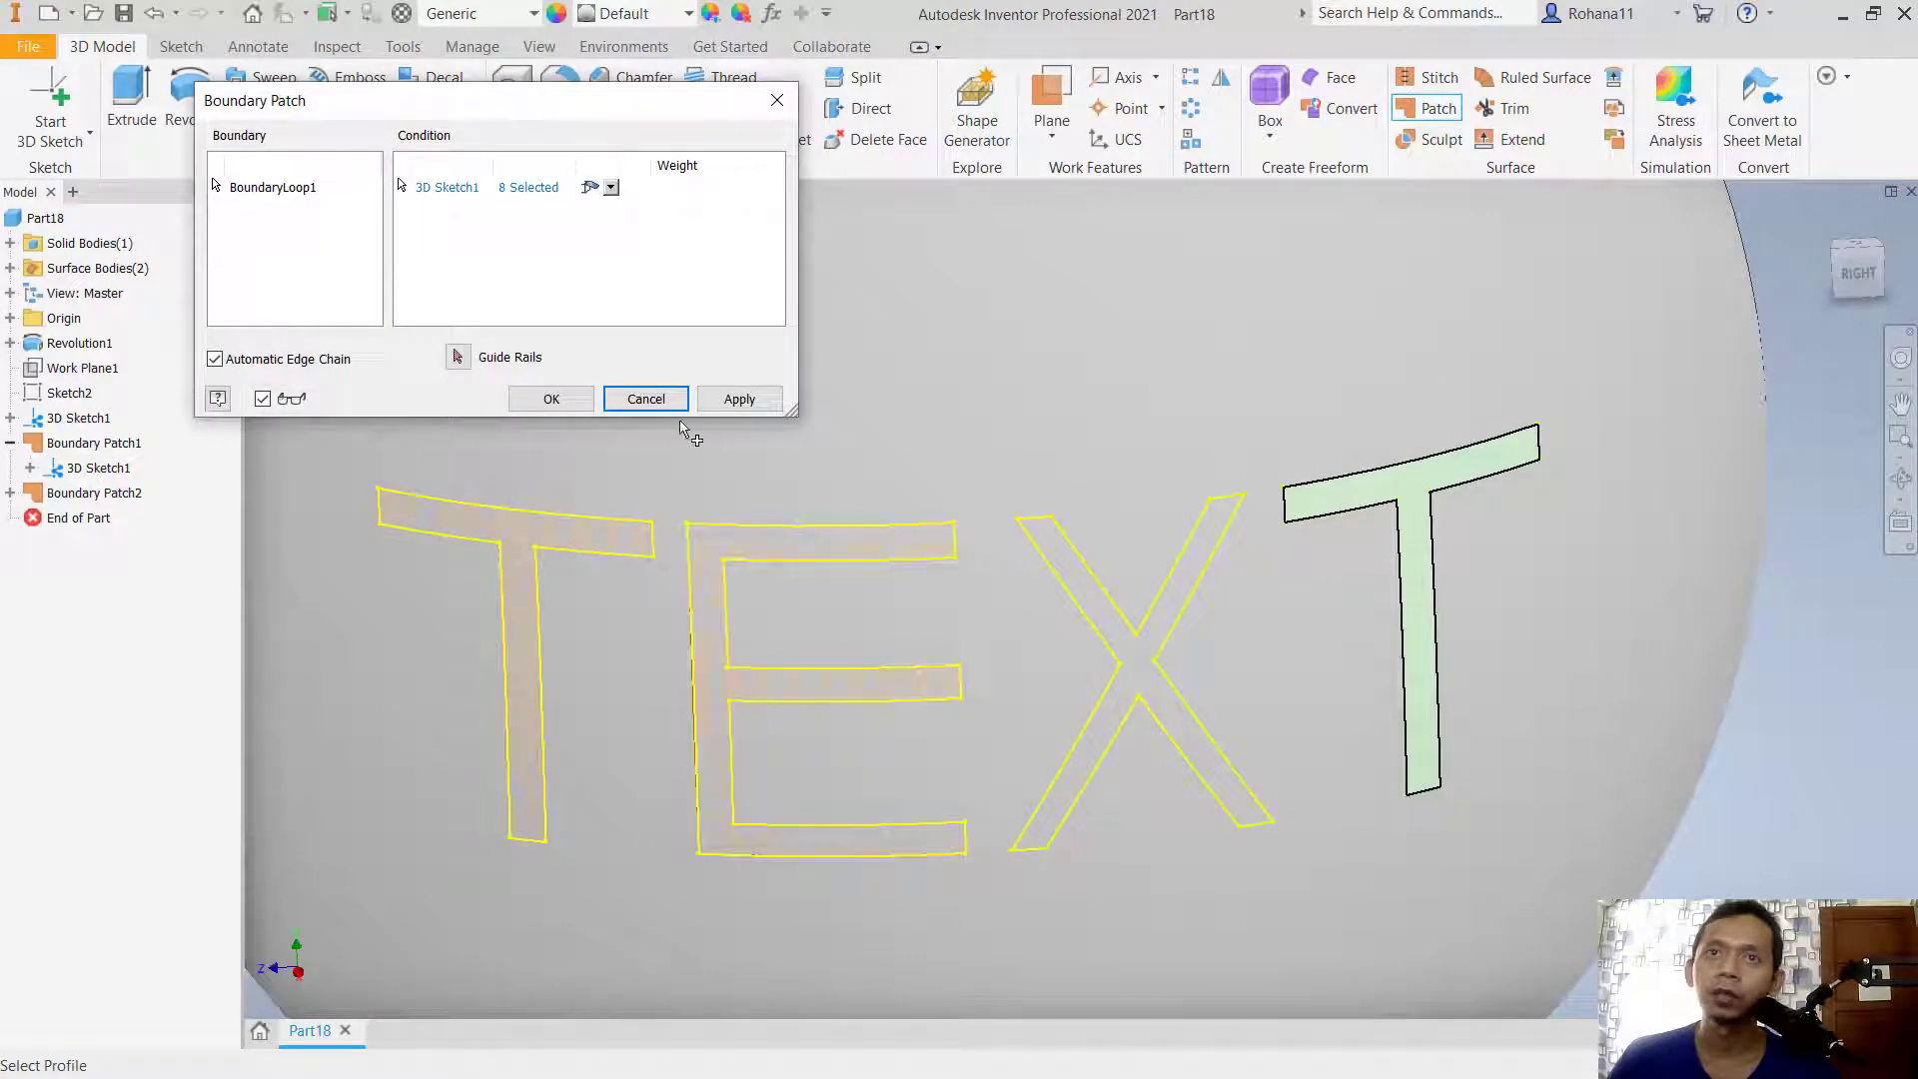
pyautogui.click(739, 398)
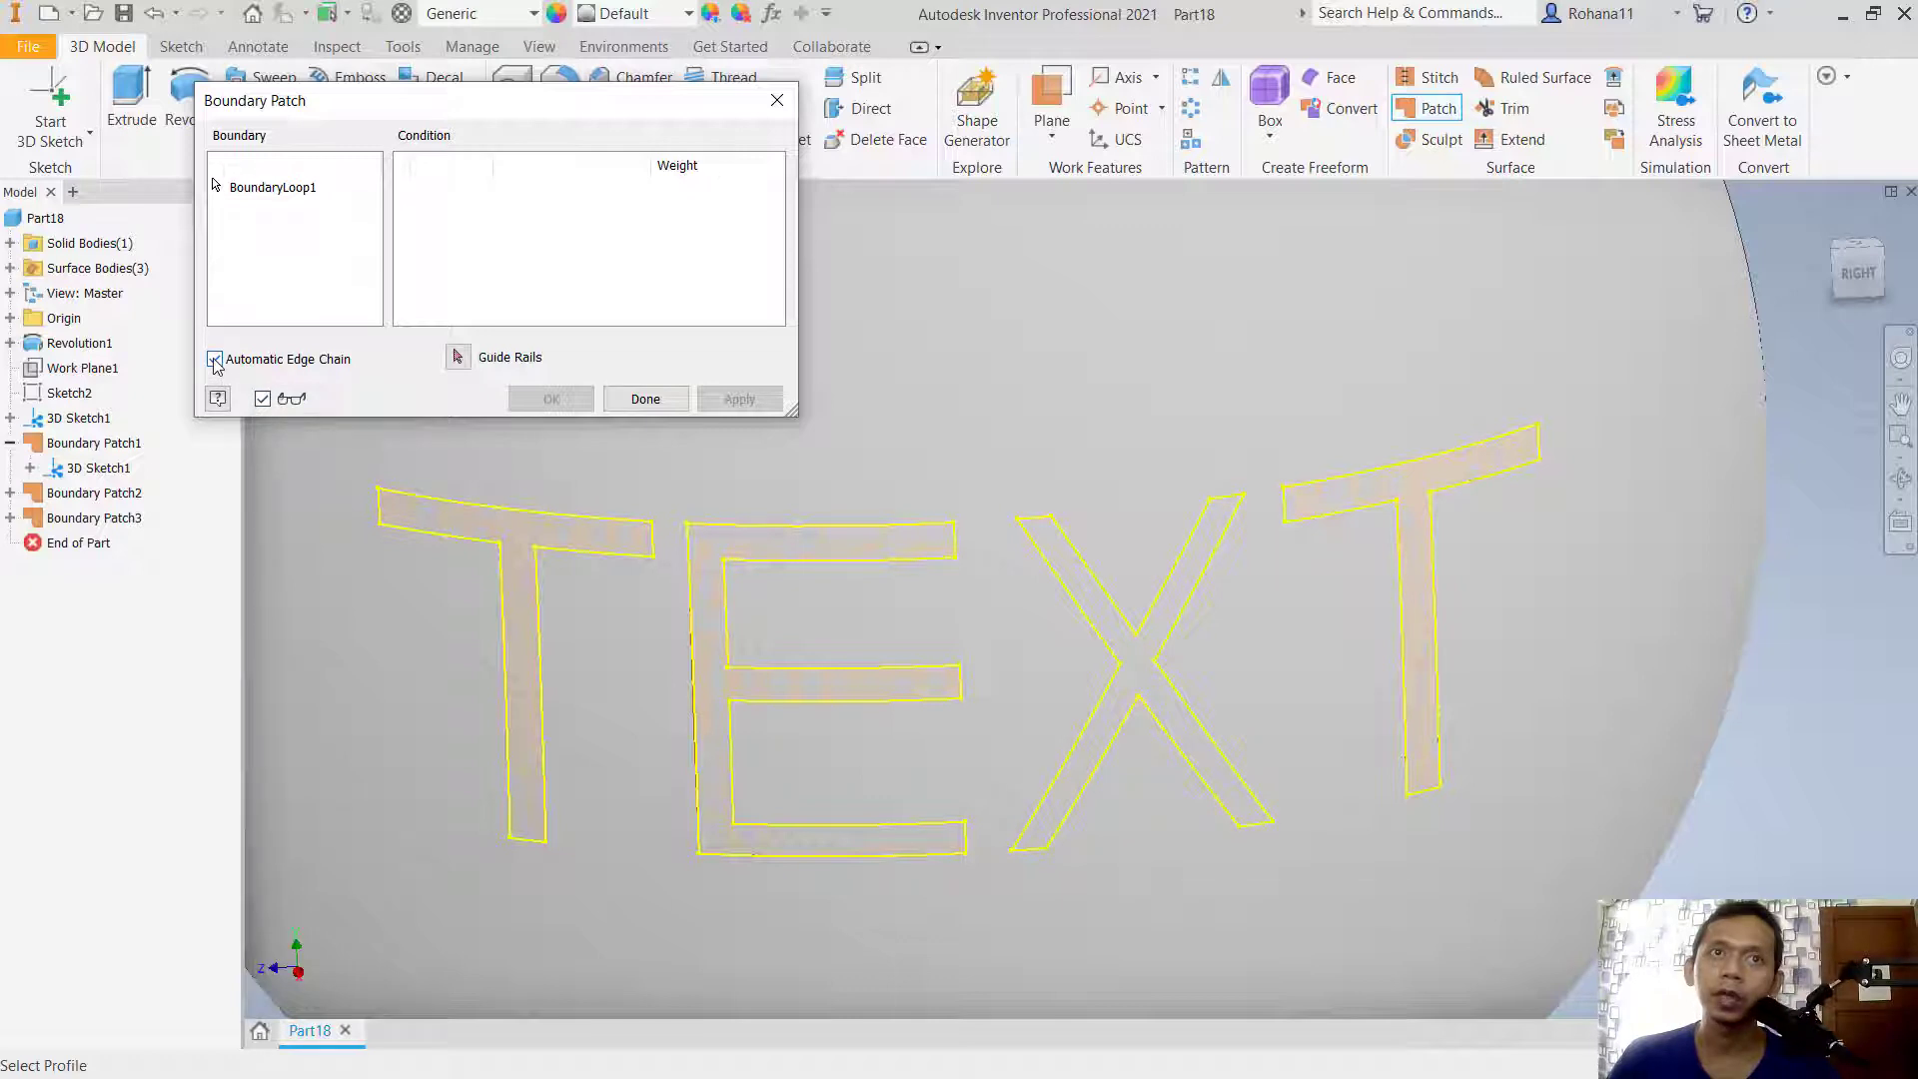
# Step: Select the X's outline edges one by one and create a patch over the X
pyautogui.click(1036, 851)
pyautogui.click(1077, 801)
pyautogui.click(1077, 802)
pyautogui.click(1240, 815)
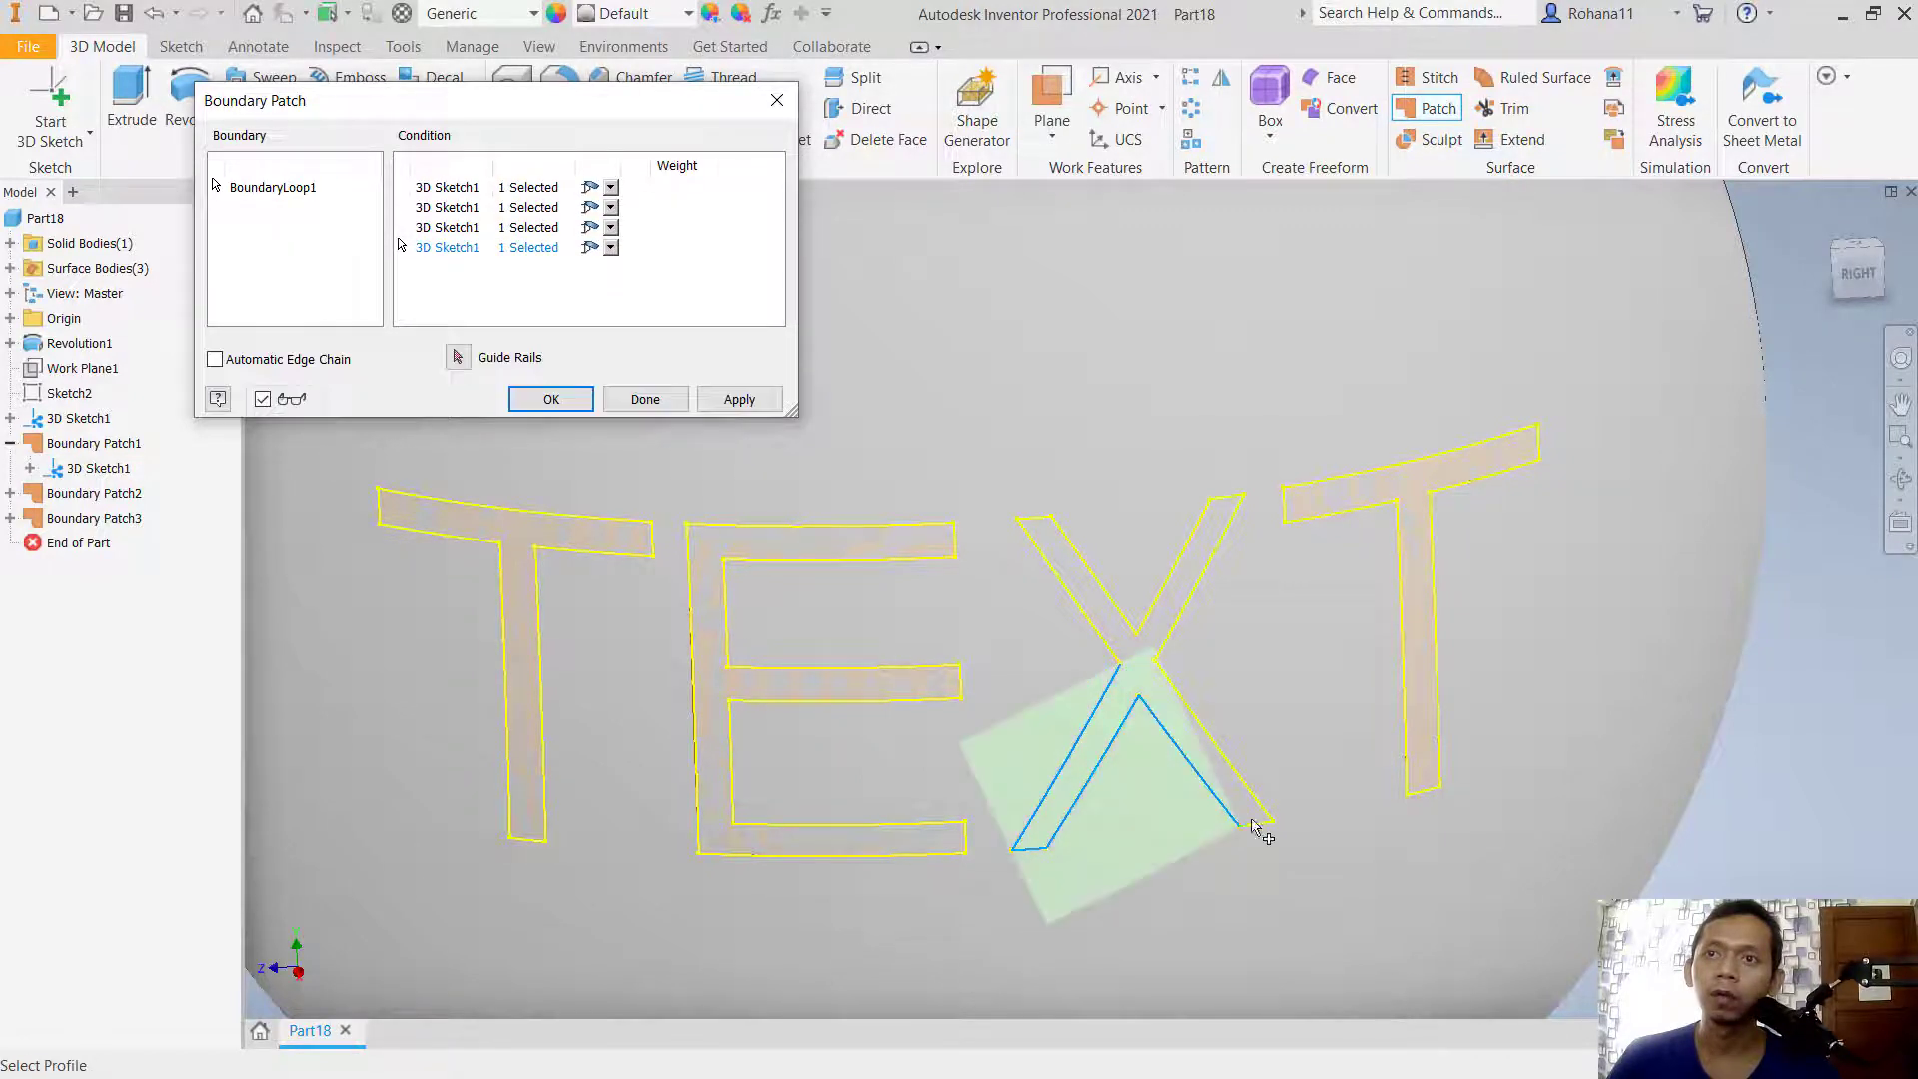
pyautogui.click(1265, 822)
pyautogui.click(1260, 814)
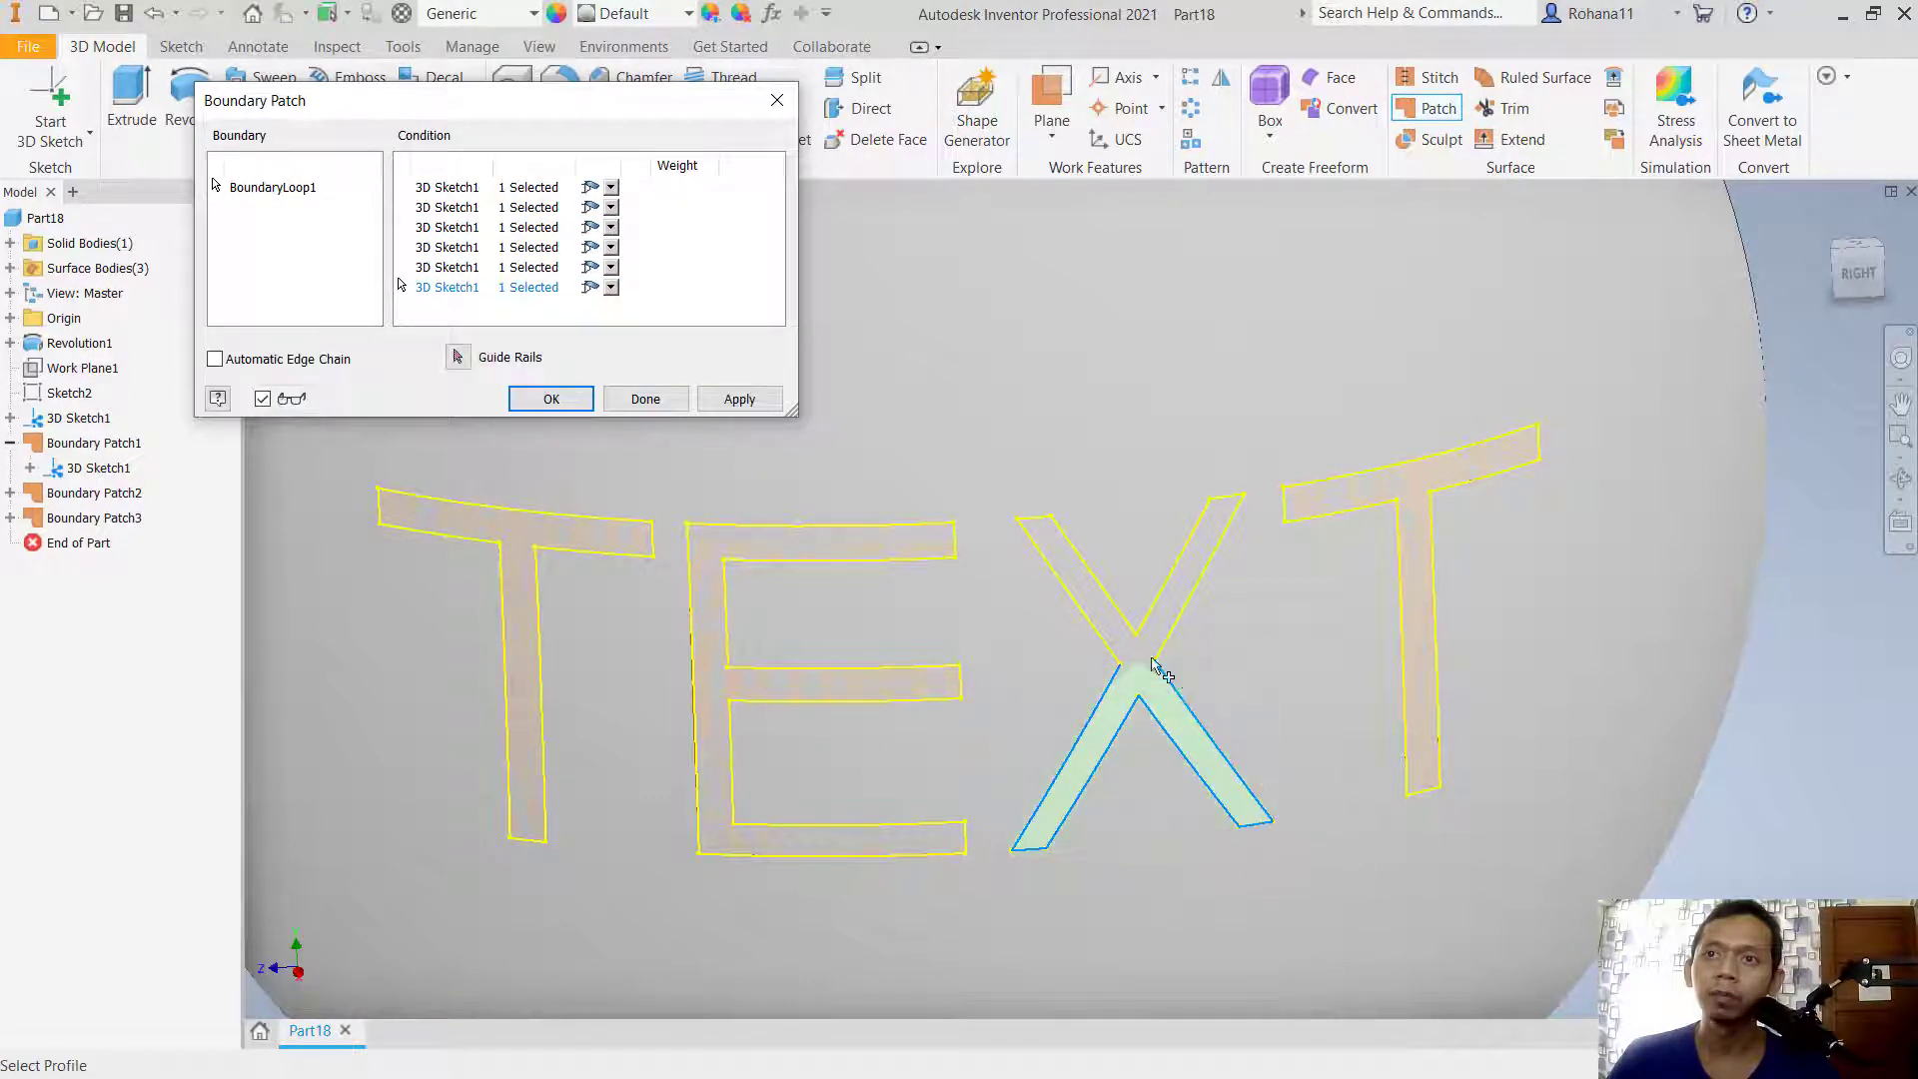
pyautogui.click(1120, 651)
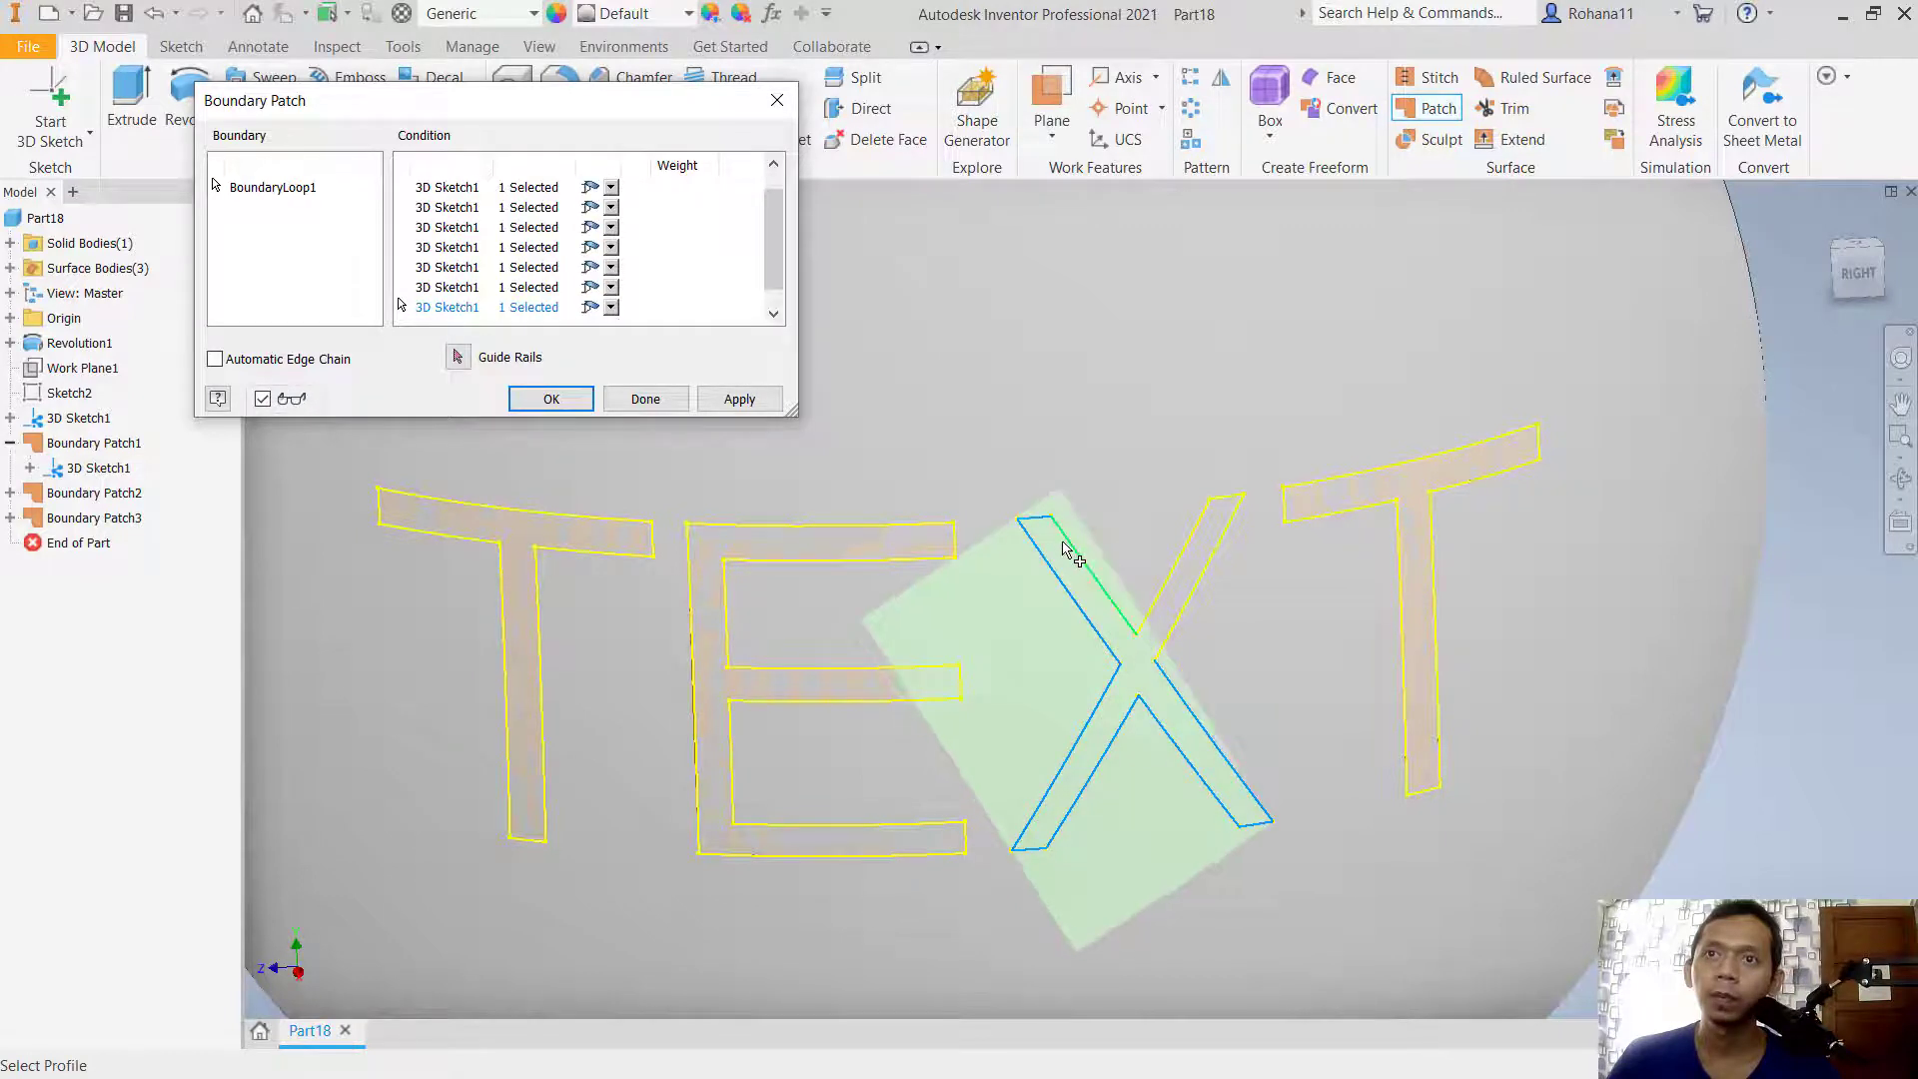
pyautogui.click(1046, 519)
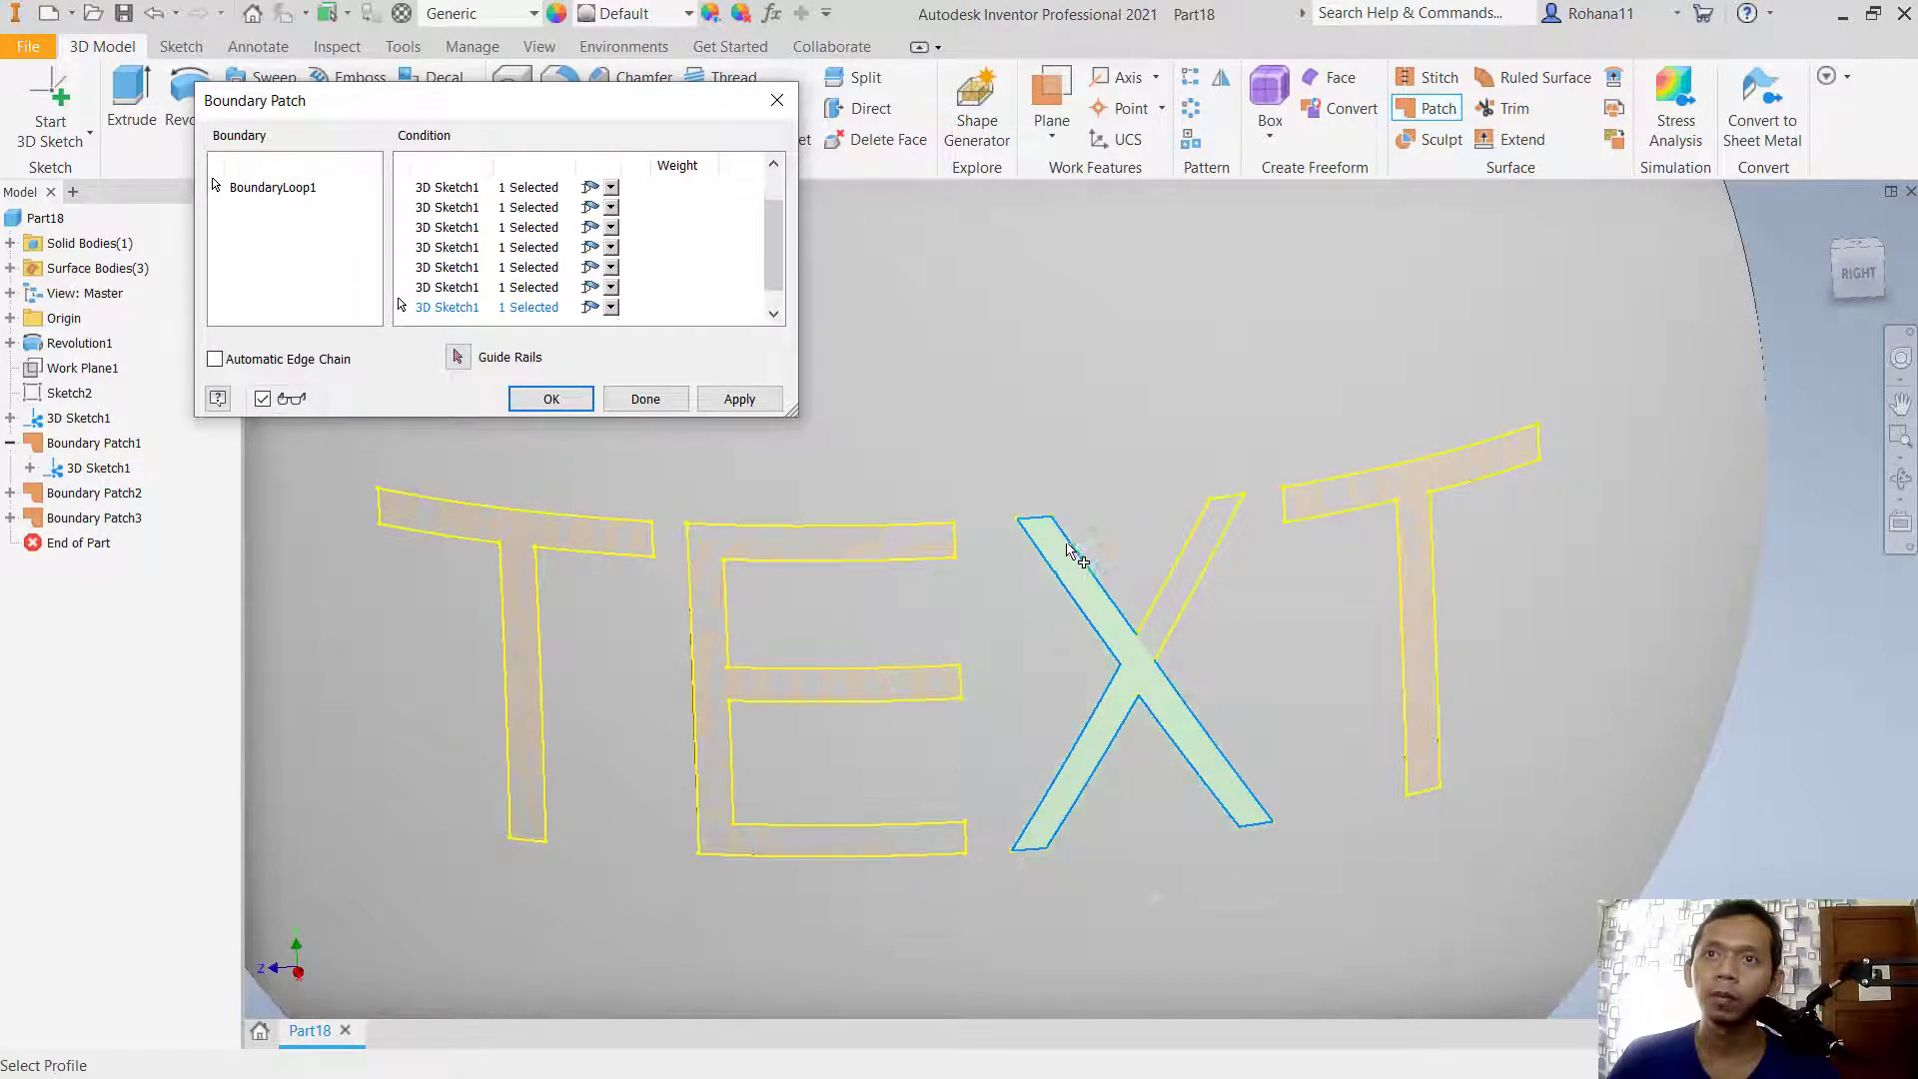
pyautogui.click(744, 402)
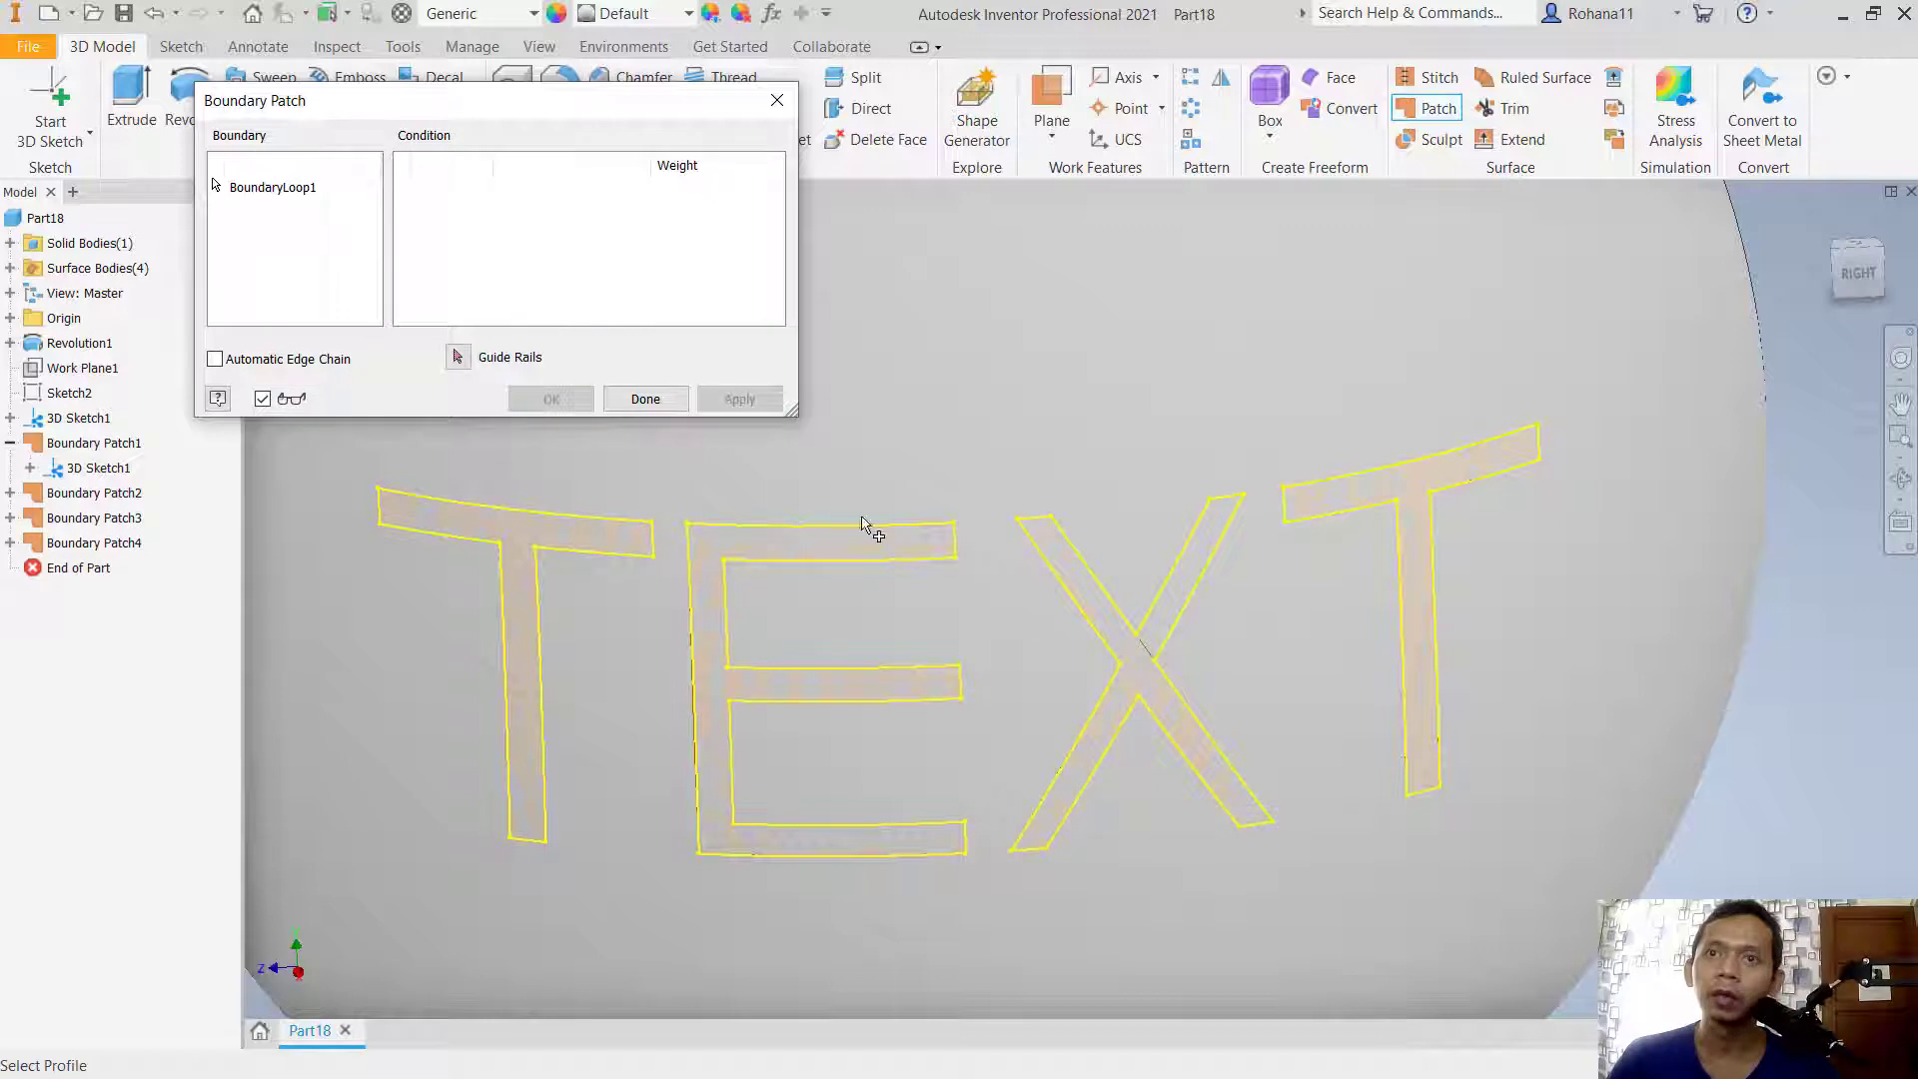
# Step: Trace the X's lower arms for a second patch, then abandon it and close the tool
pyautogui.click(1032, 849)
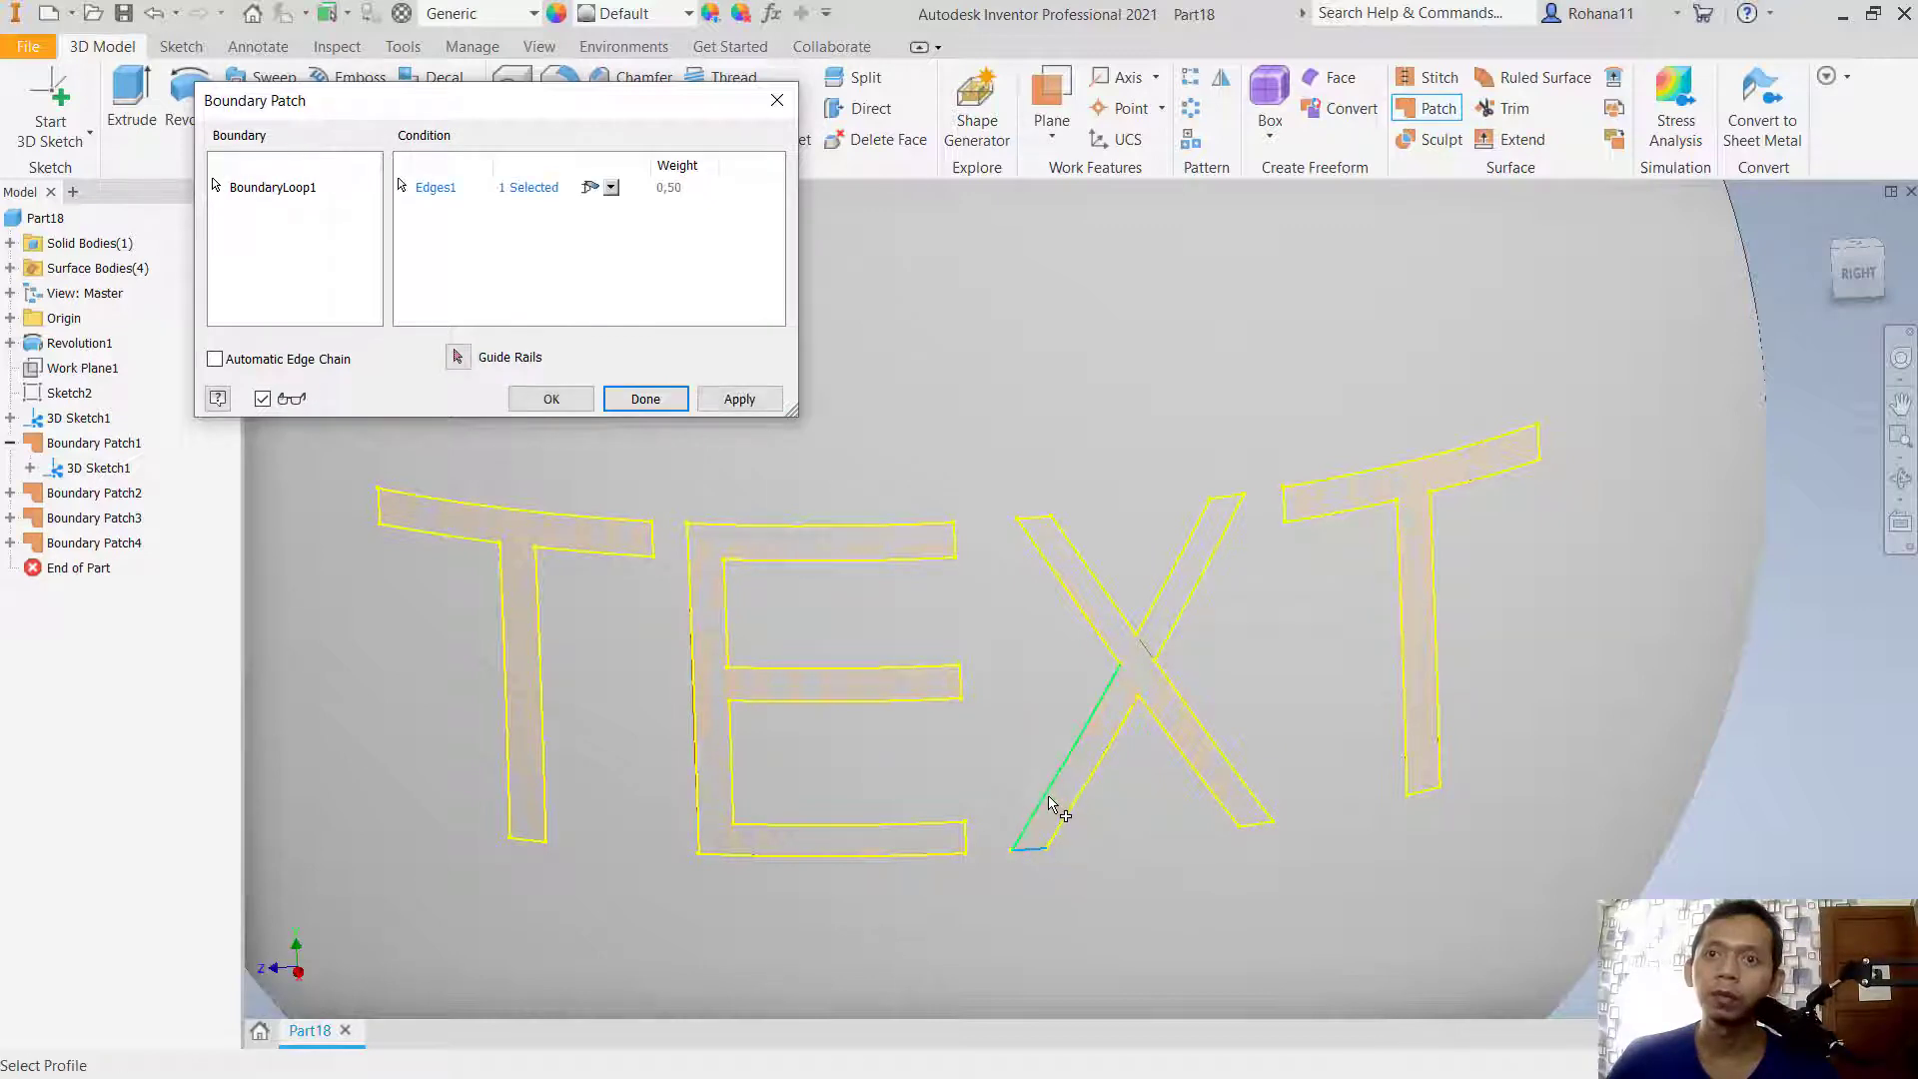
pyautogui.click(1060, 804)
pyautogui.click(1087, 789)
pyautogui.click(1194, 774)
pyautogui.click(1254, 825)
pyautogui.click(1241, 802)
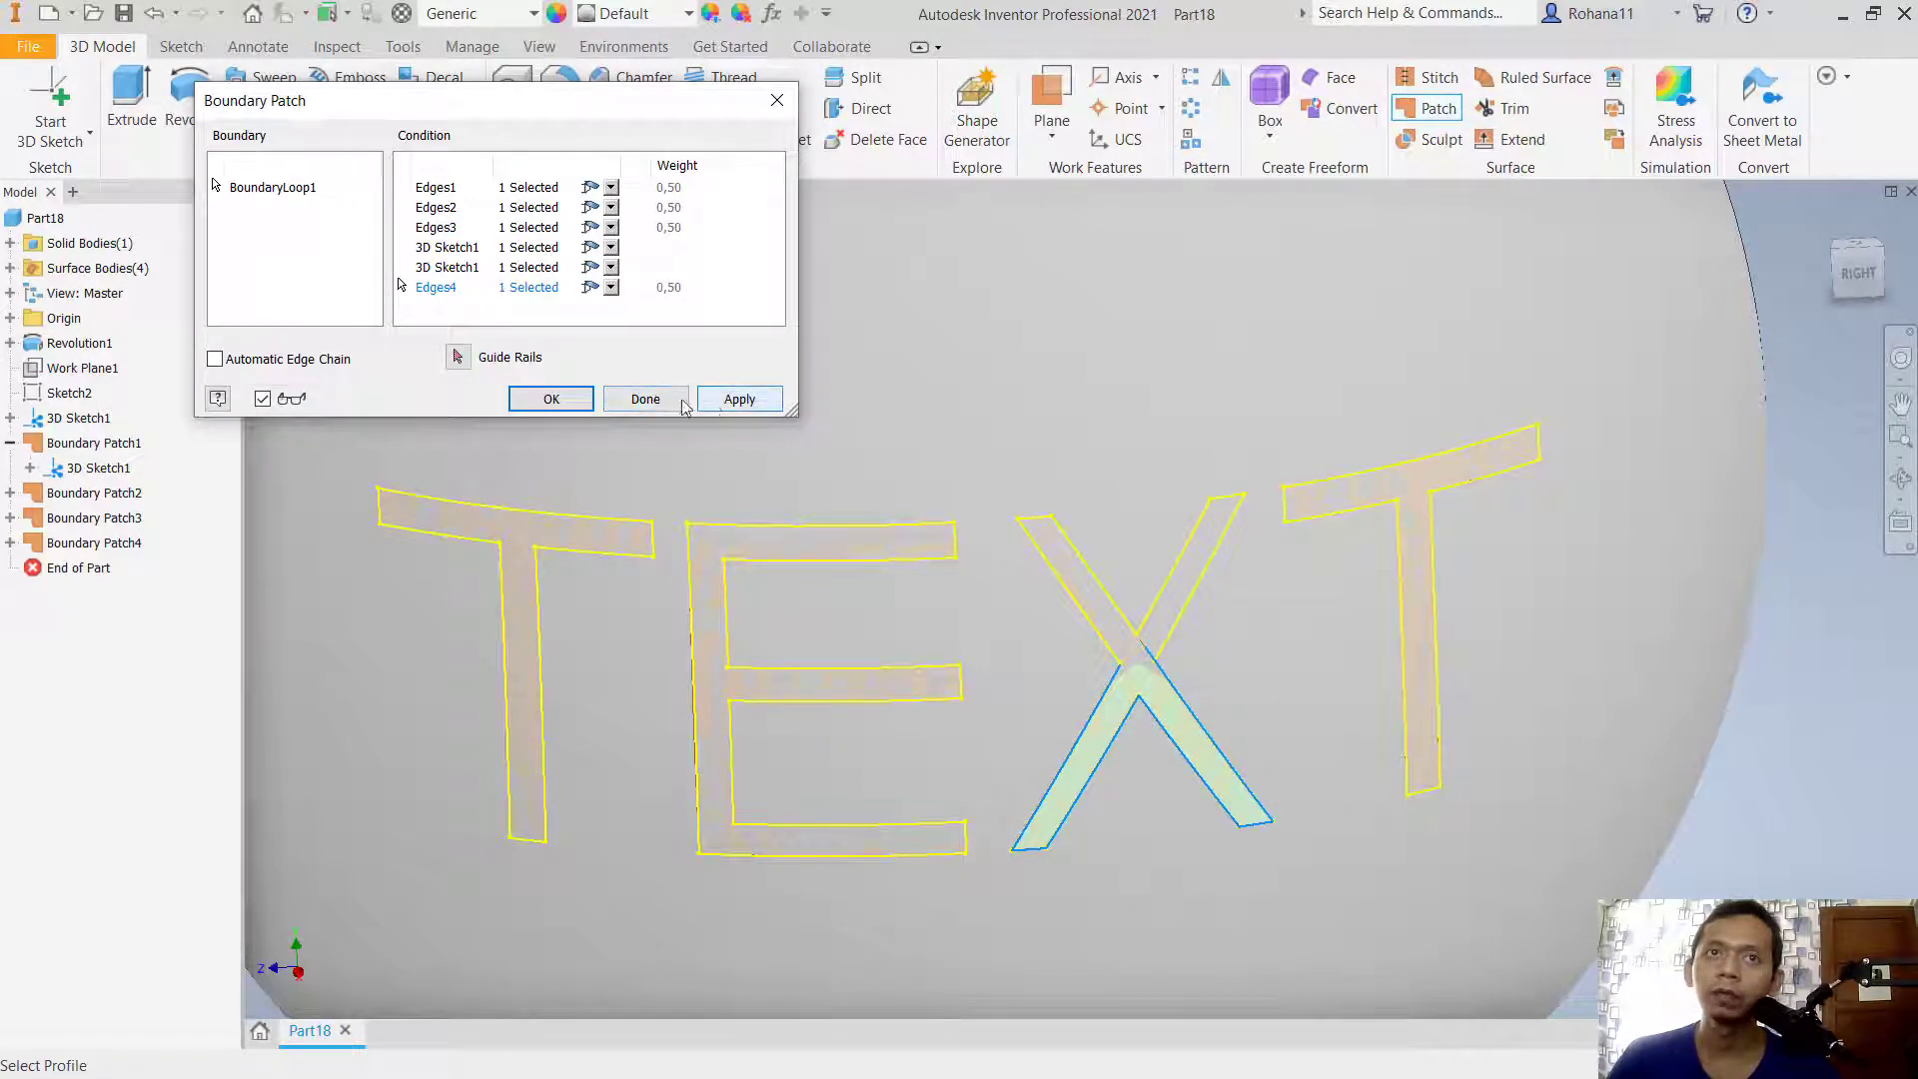
pyautogui.click(777, 100)
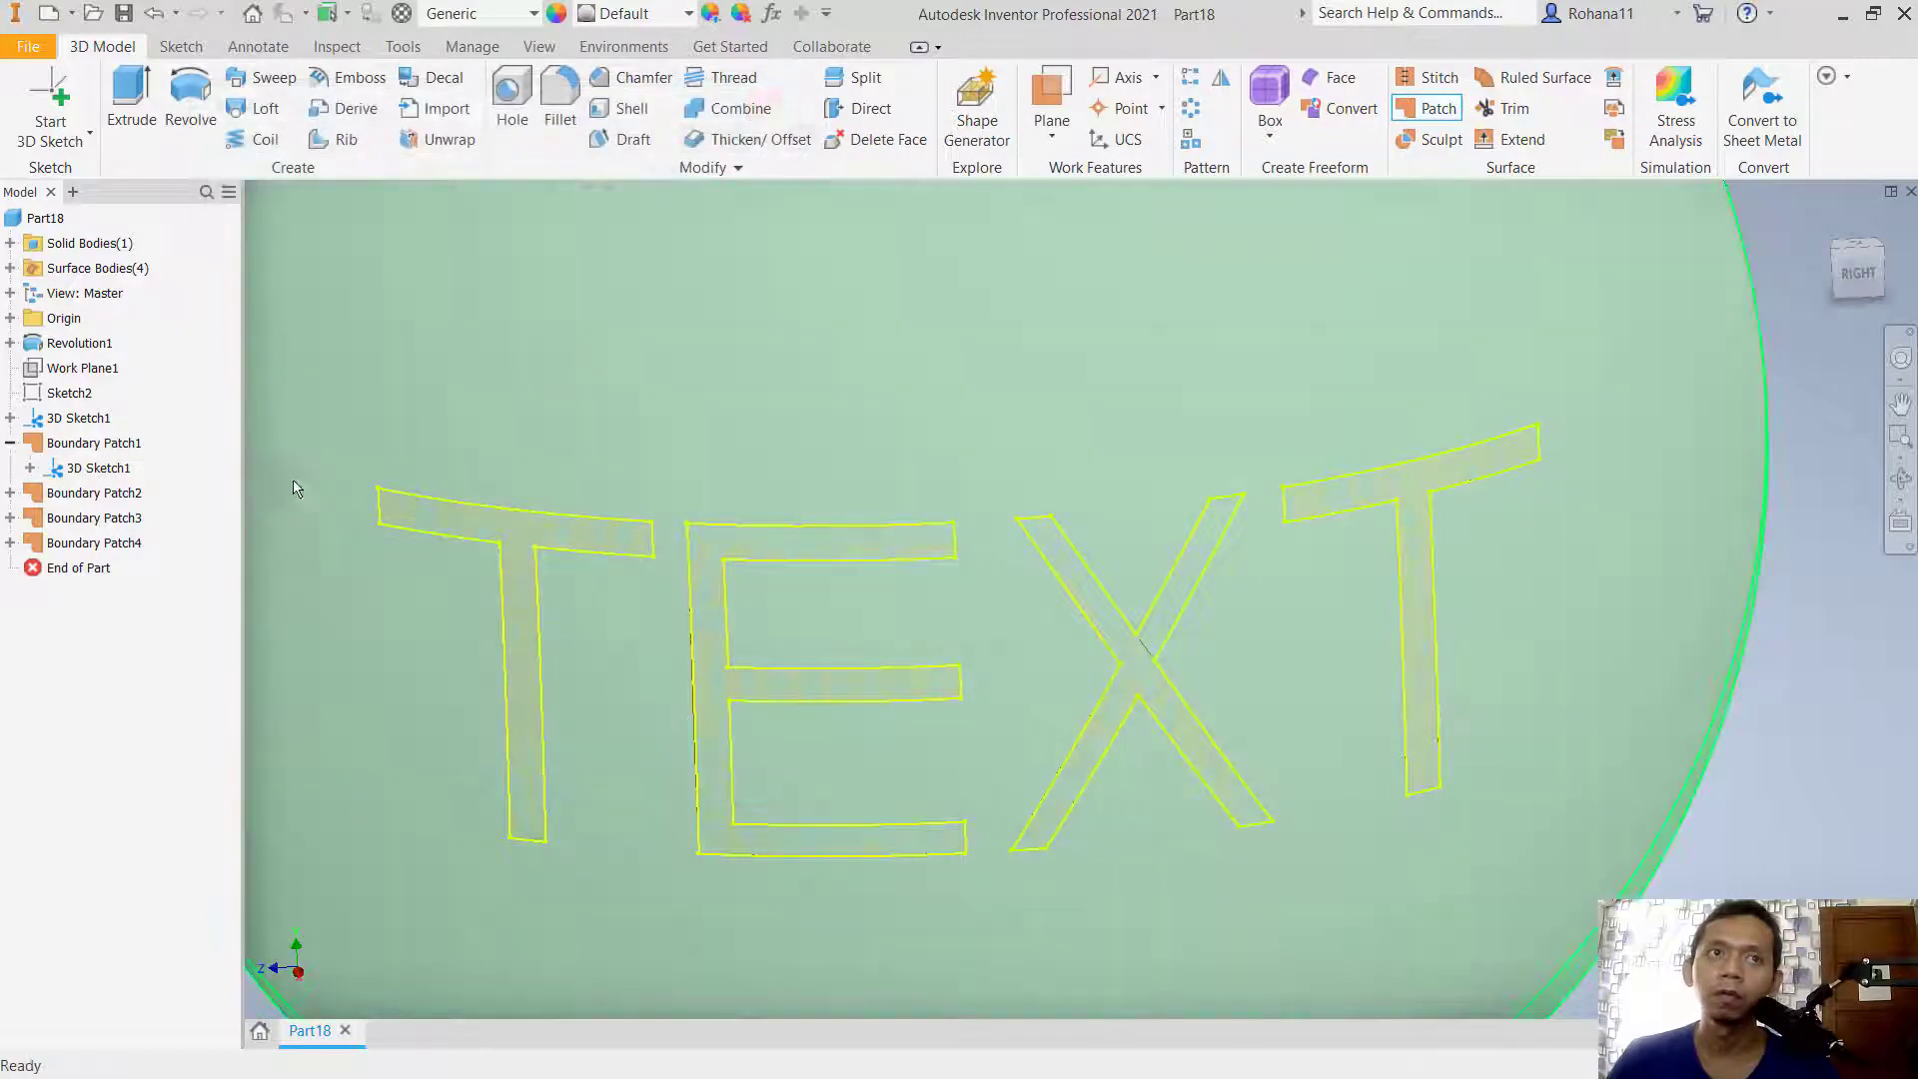
# Step: Hide Boundary Patch4 and start a new boundary patch
pyautogui.rightClick(118, 542)
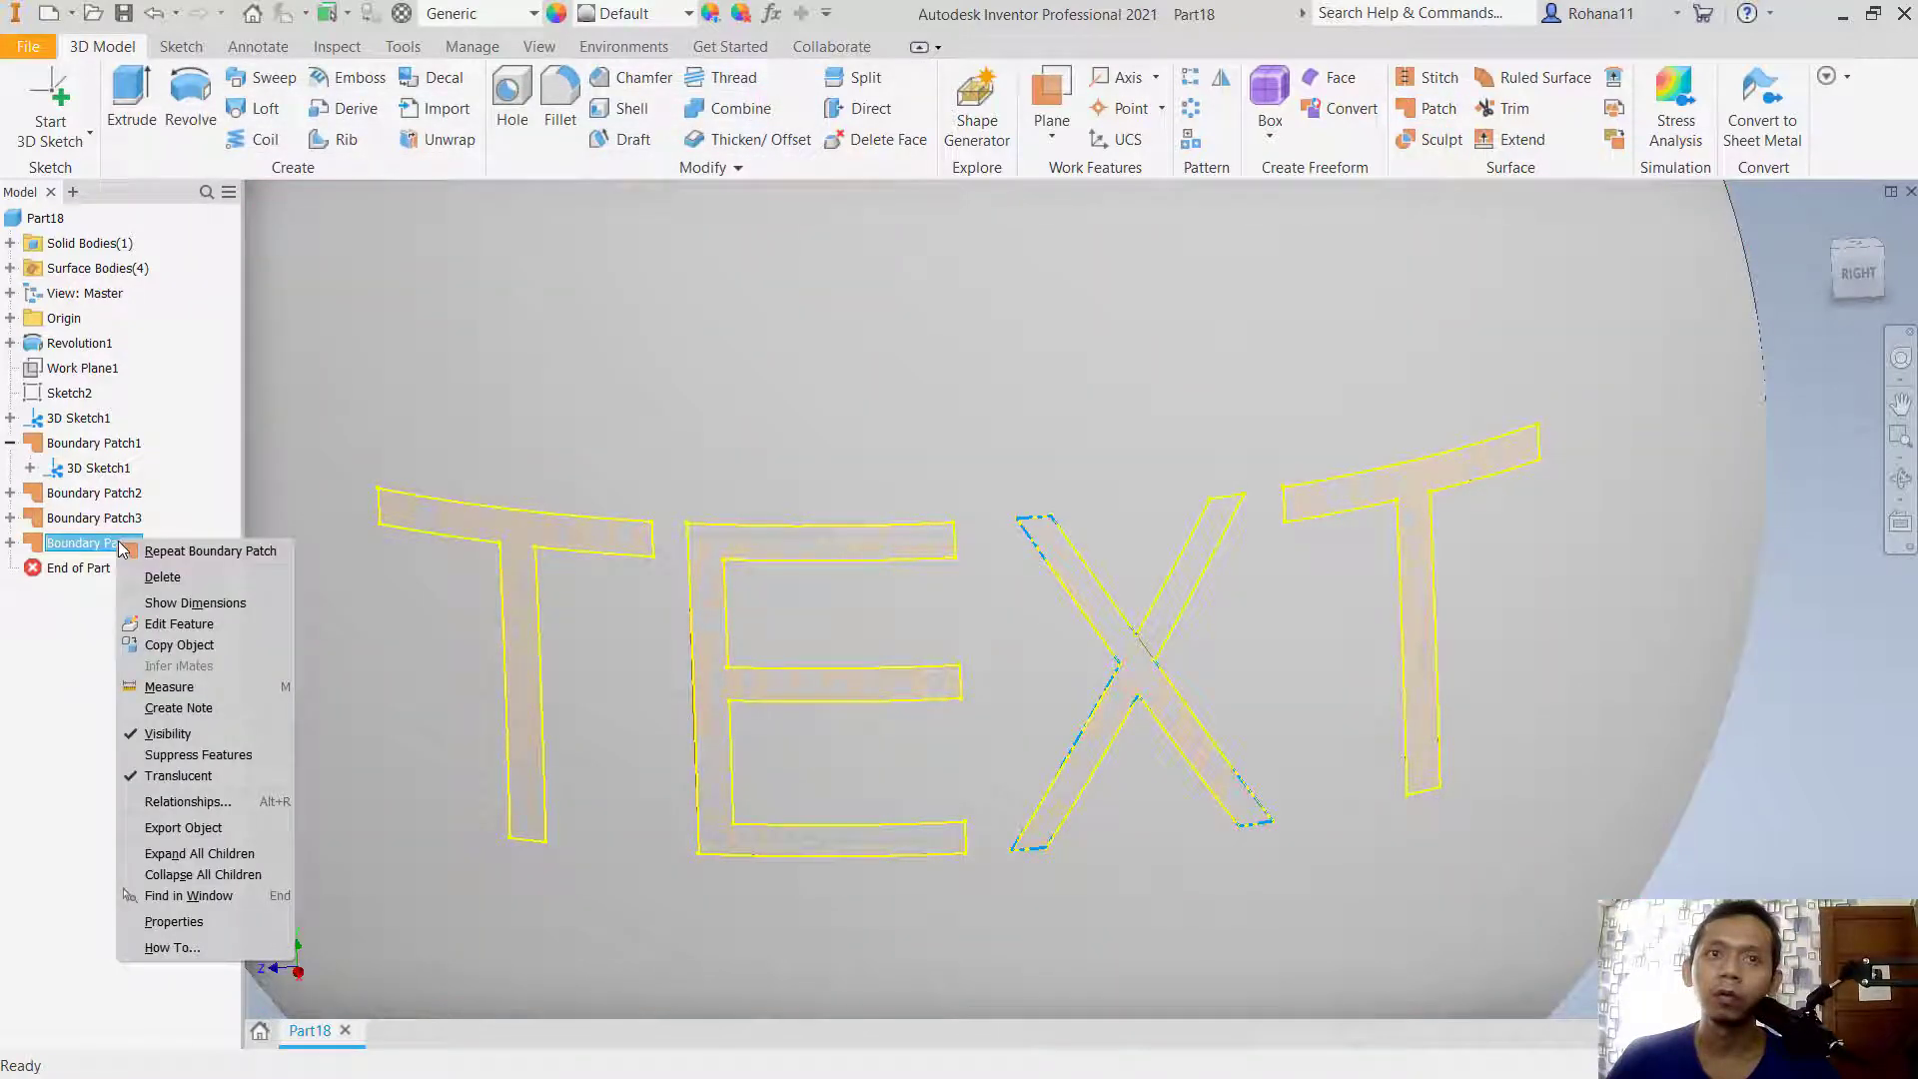
pyautogui.click(166, 733)
pyautogui.click(1438, 107)
# Step: Pick the remaining X outline edges and create Boundary Patch5 over the X
pyautogui.click(1038, 849)
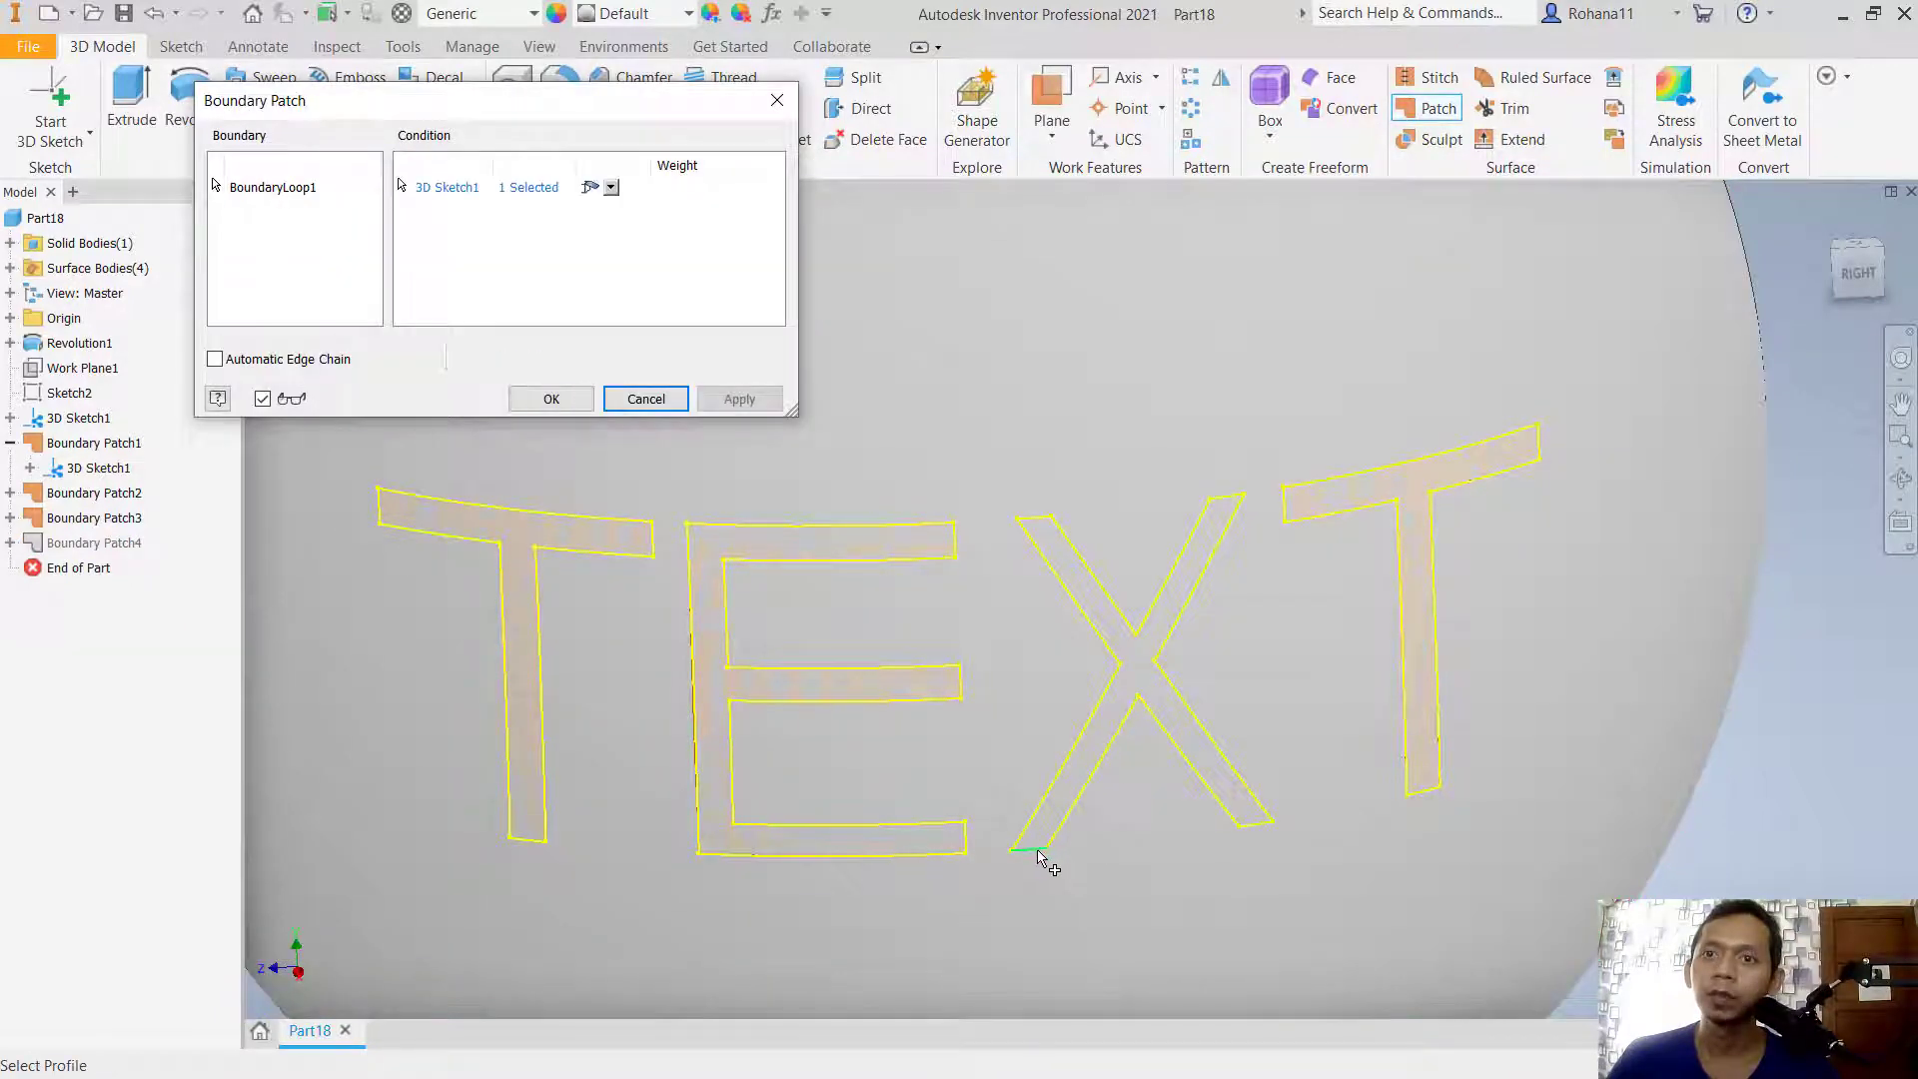
pyautogui.click(1080, 811)
pyautogui.click(1216, 790)
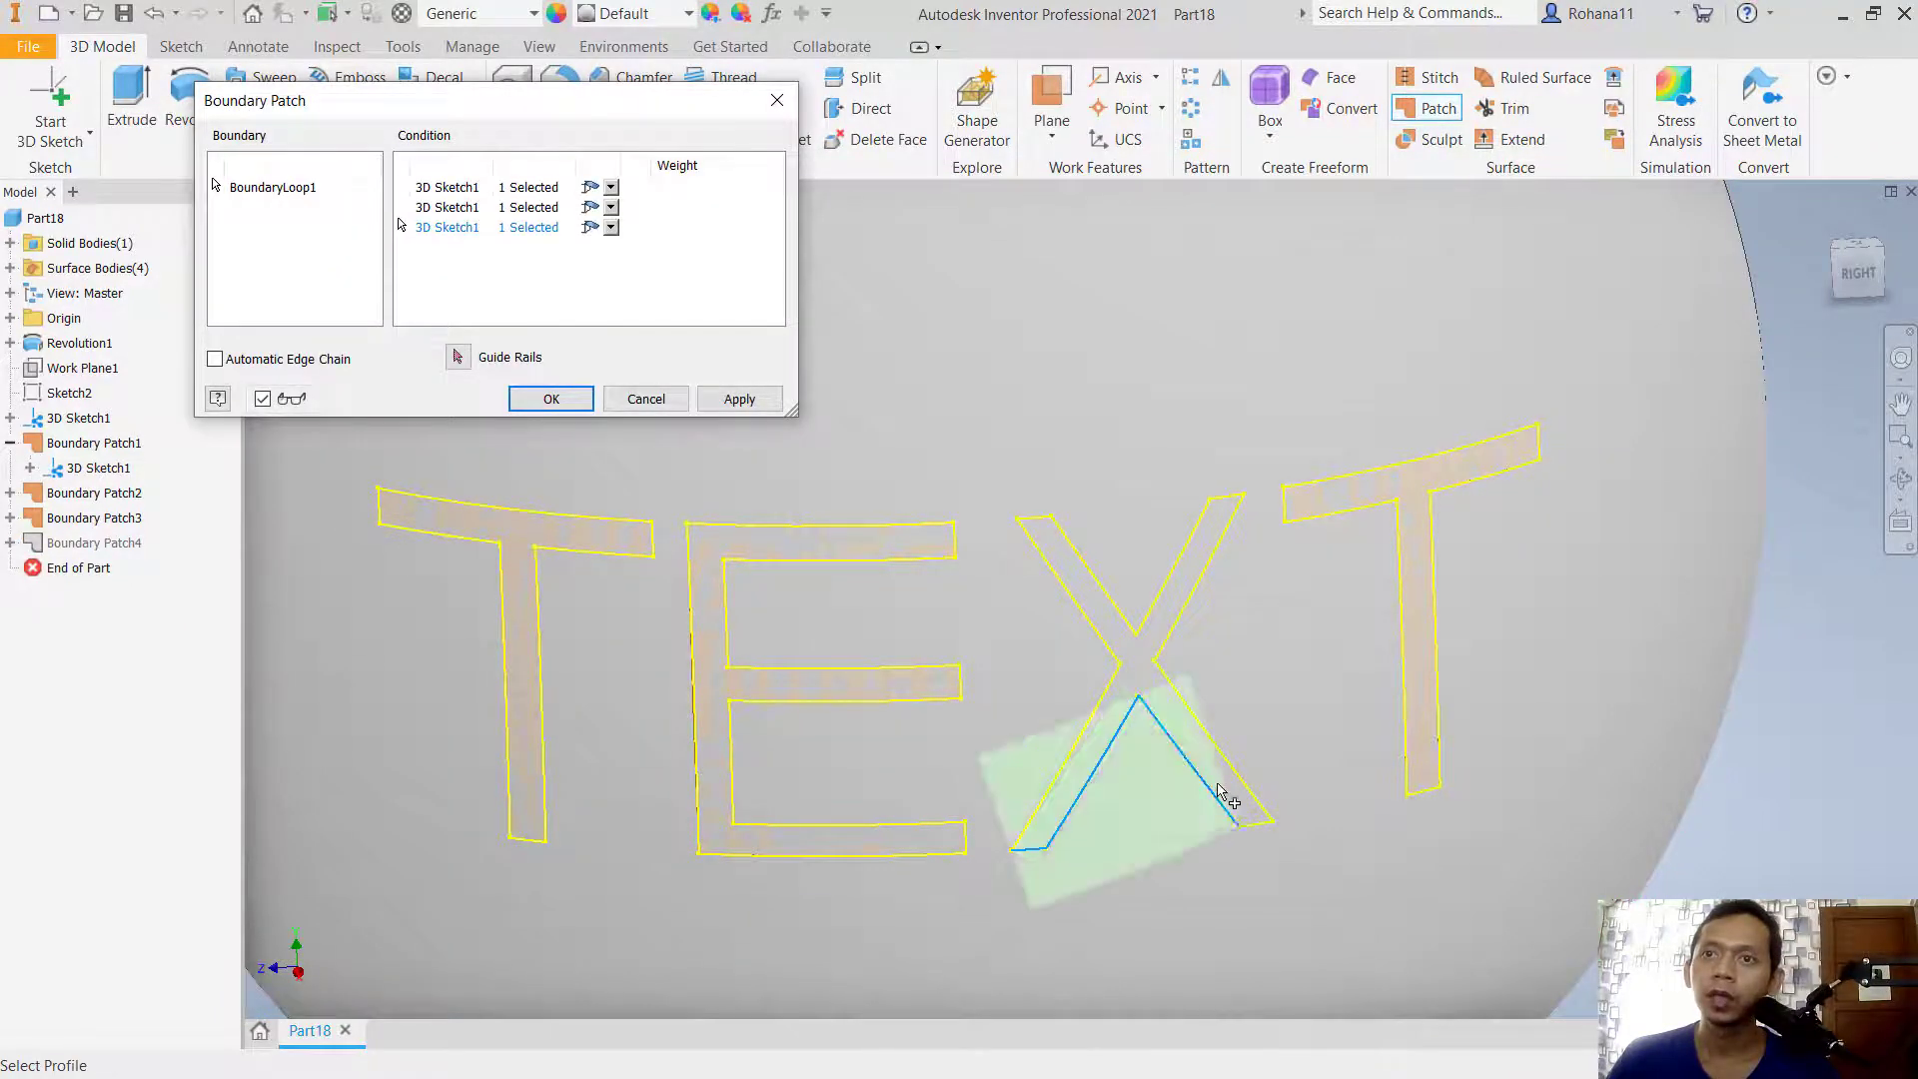
pyautogui.click(1254, 824)
pyautogui.click(1247, 794)
pyautogui.click(1197, 600)
pyautogui.click(1190, 539)
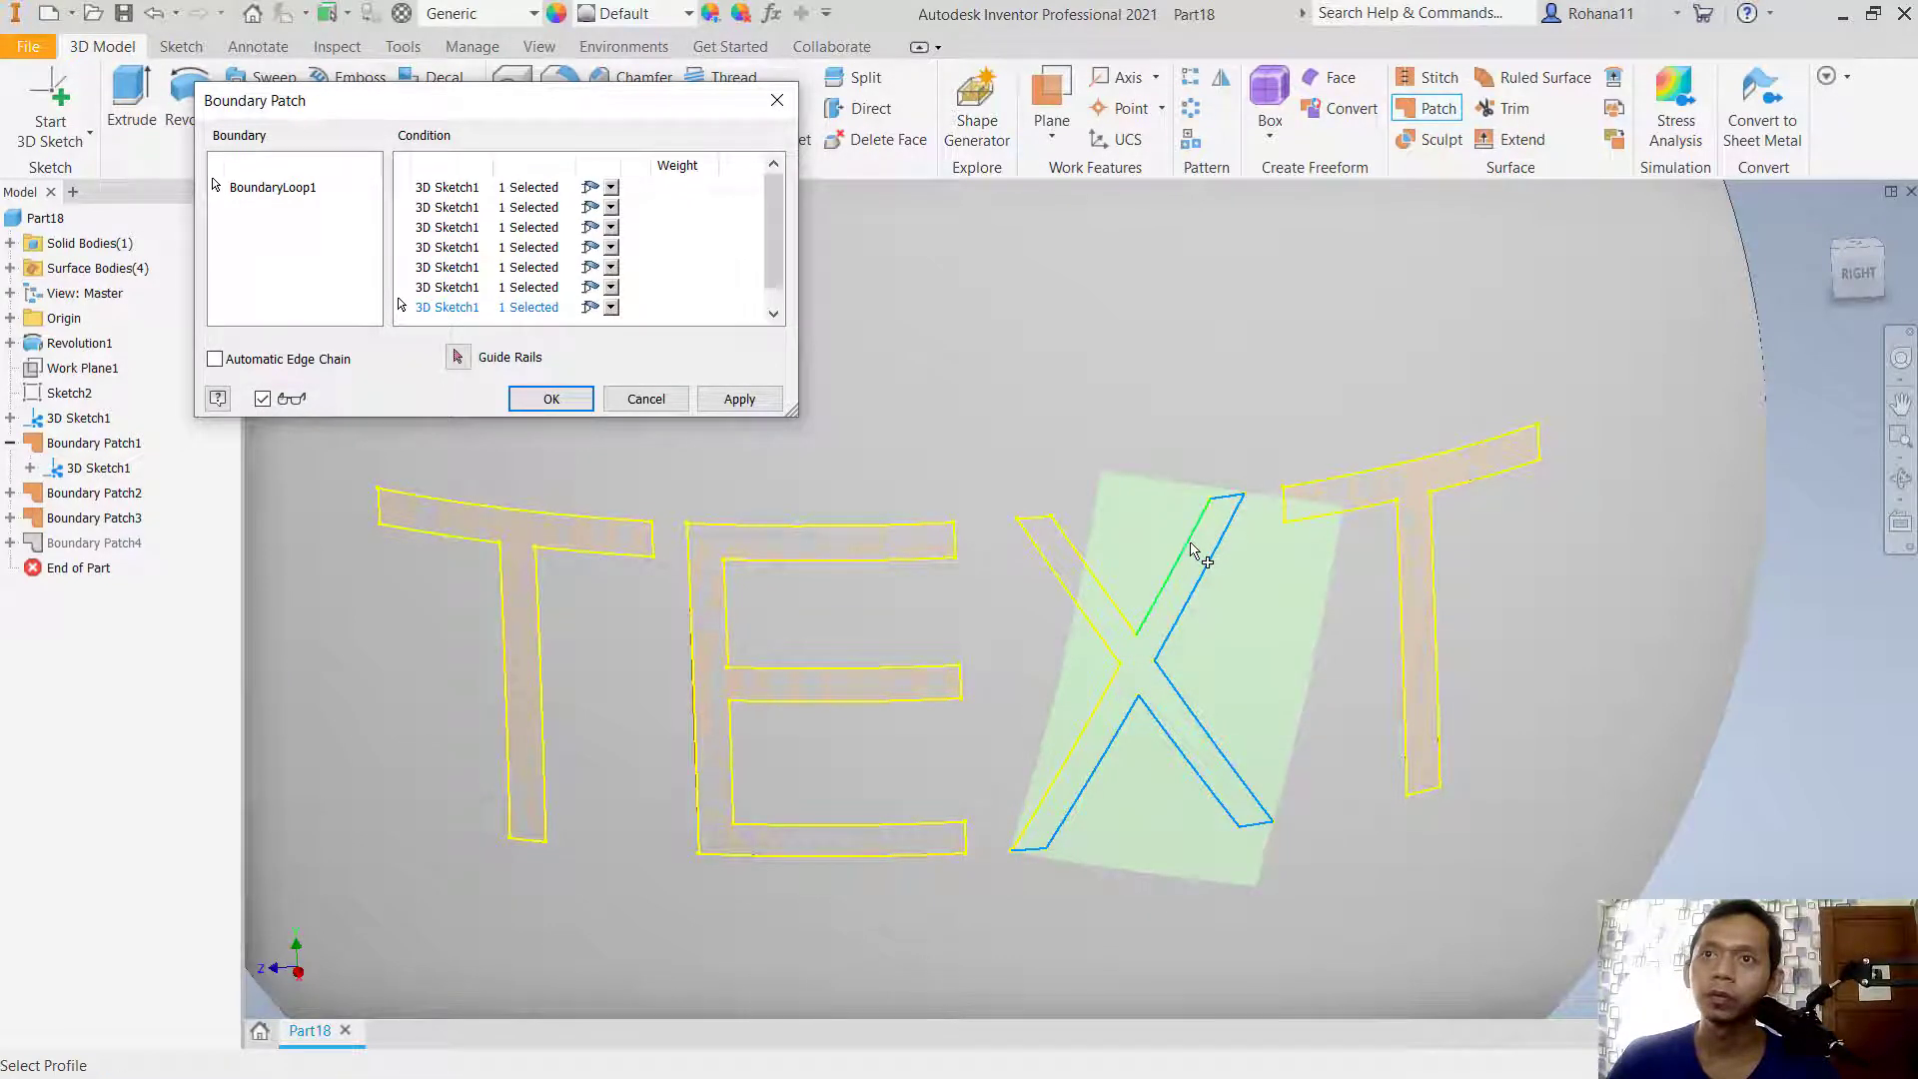
pyautogui.click(1075, 750)
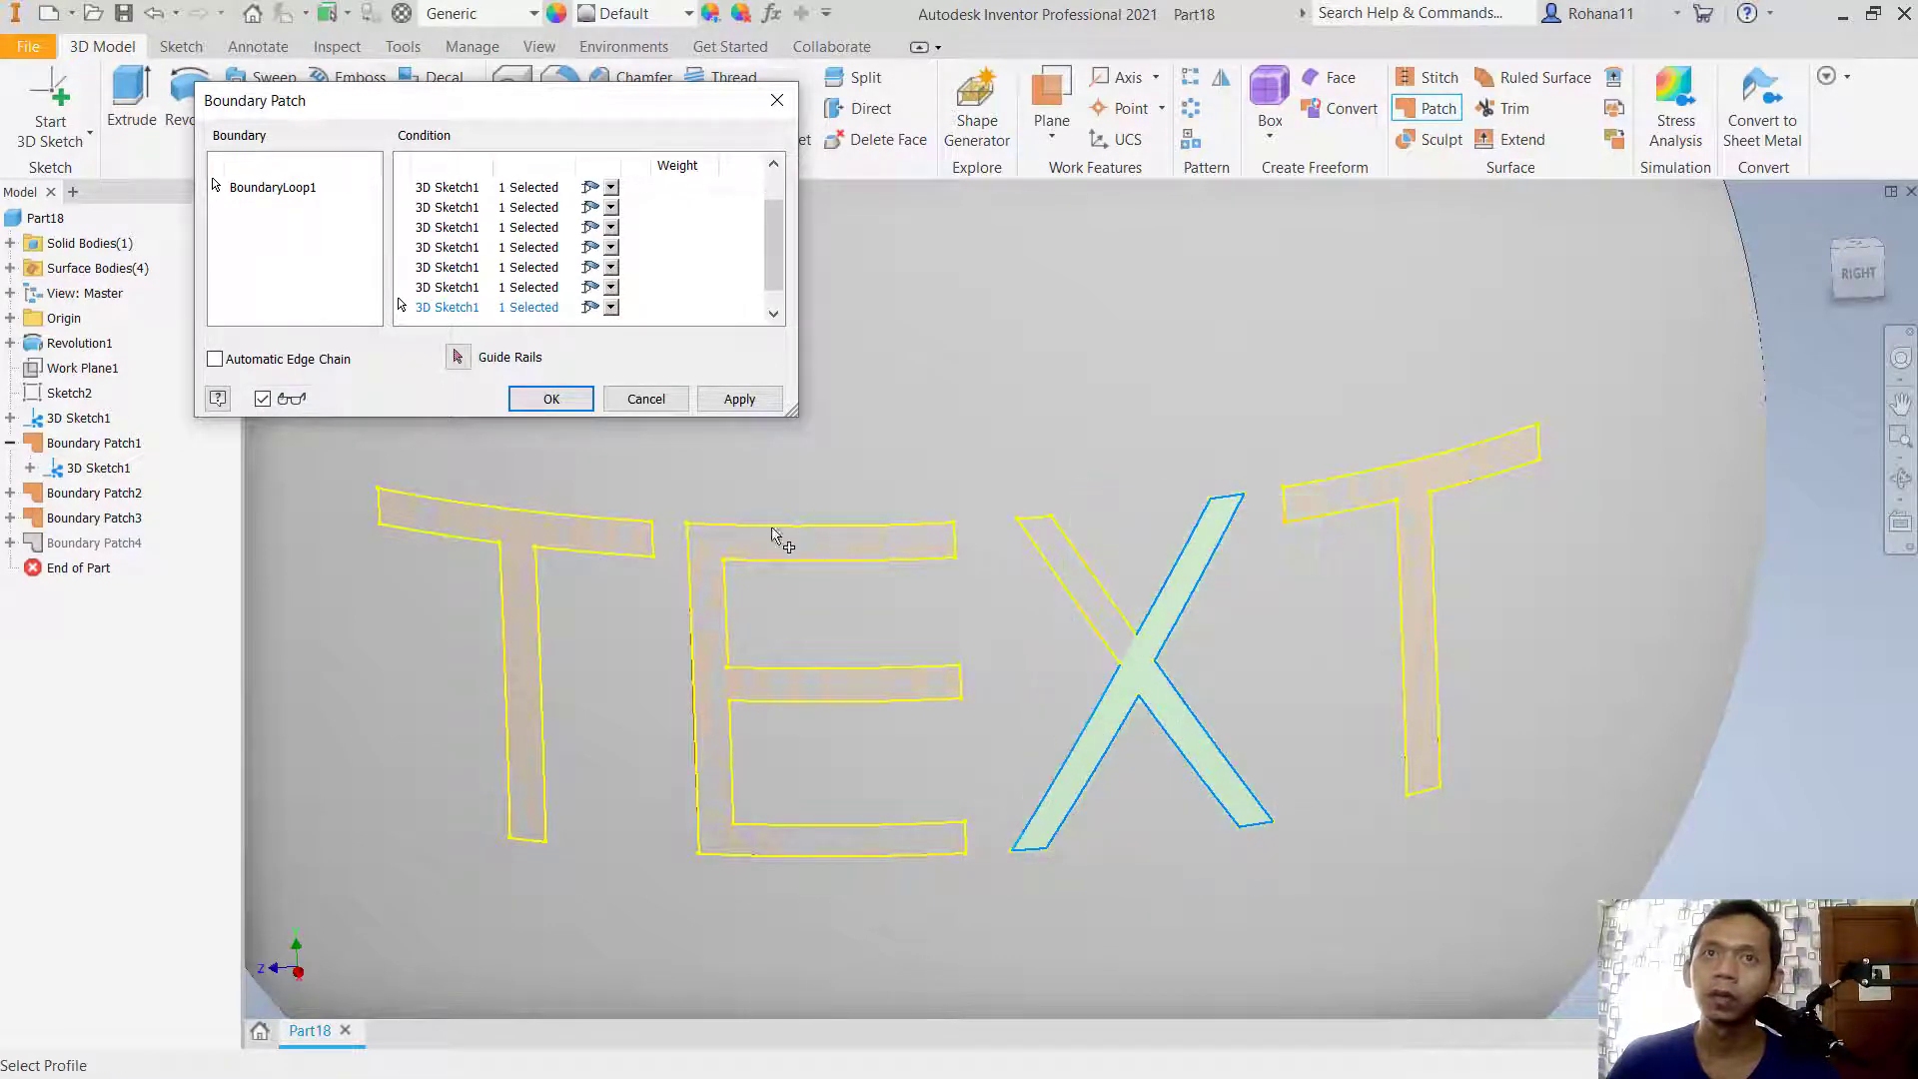
pyautogui.click(739, 398)
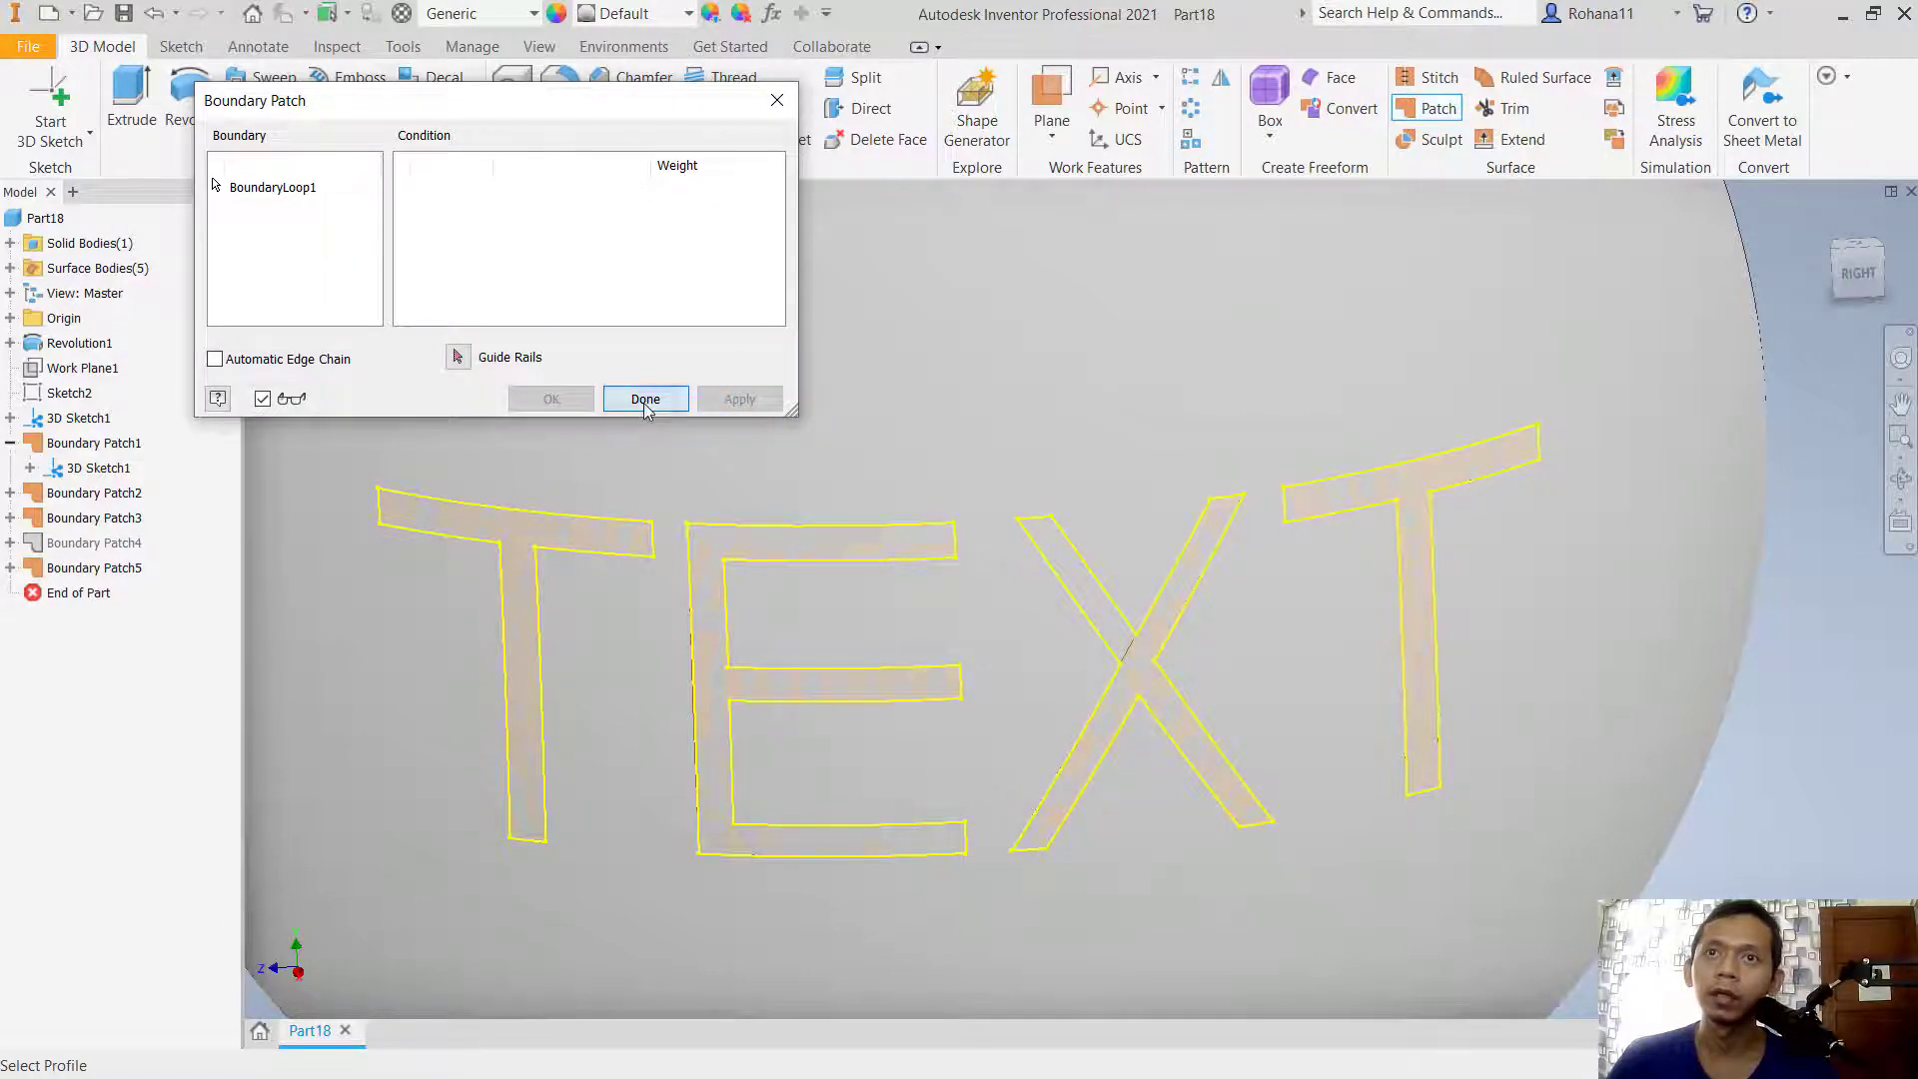
# Step: Make Boundary Patch4 visible again and recentre the lettering
pyautogui.click(645, 399)
pyautogui.rightClick(78, 547)
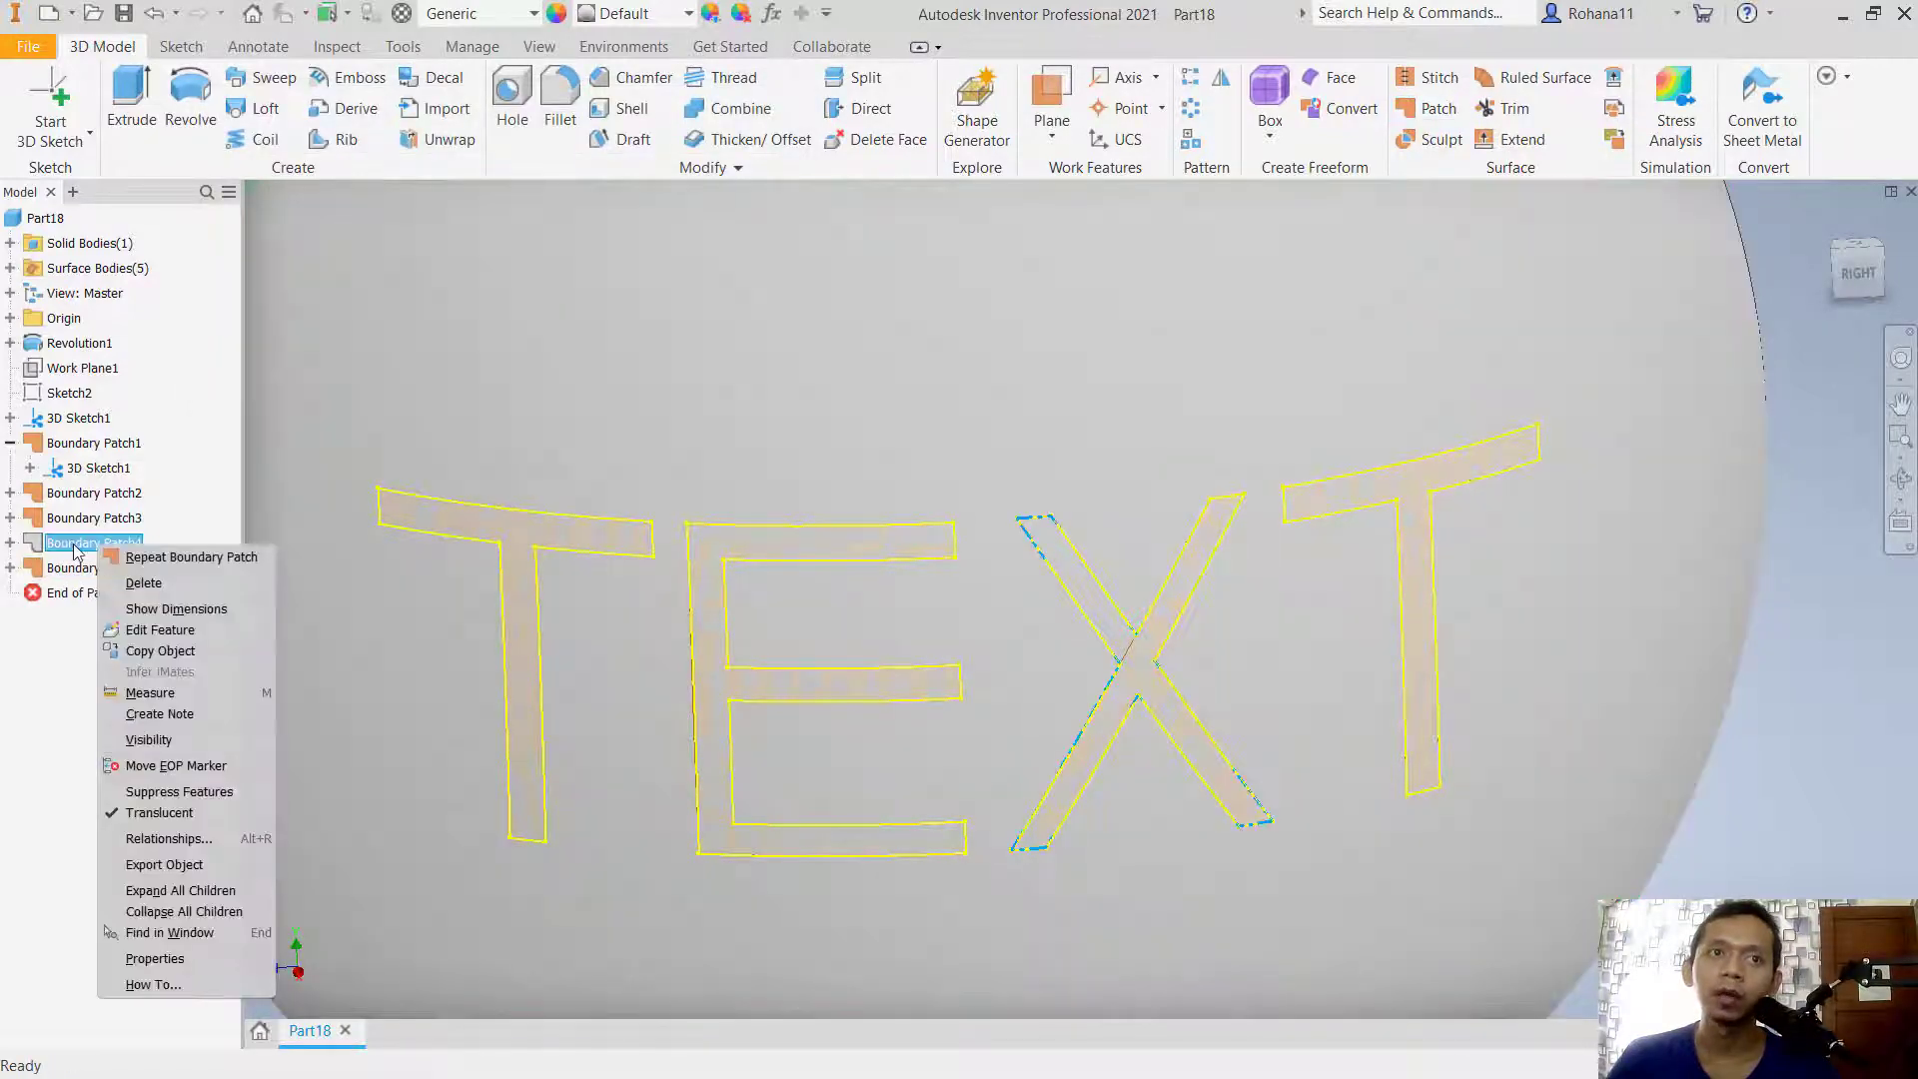
pyautogui.click(172, 742)
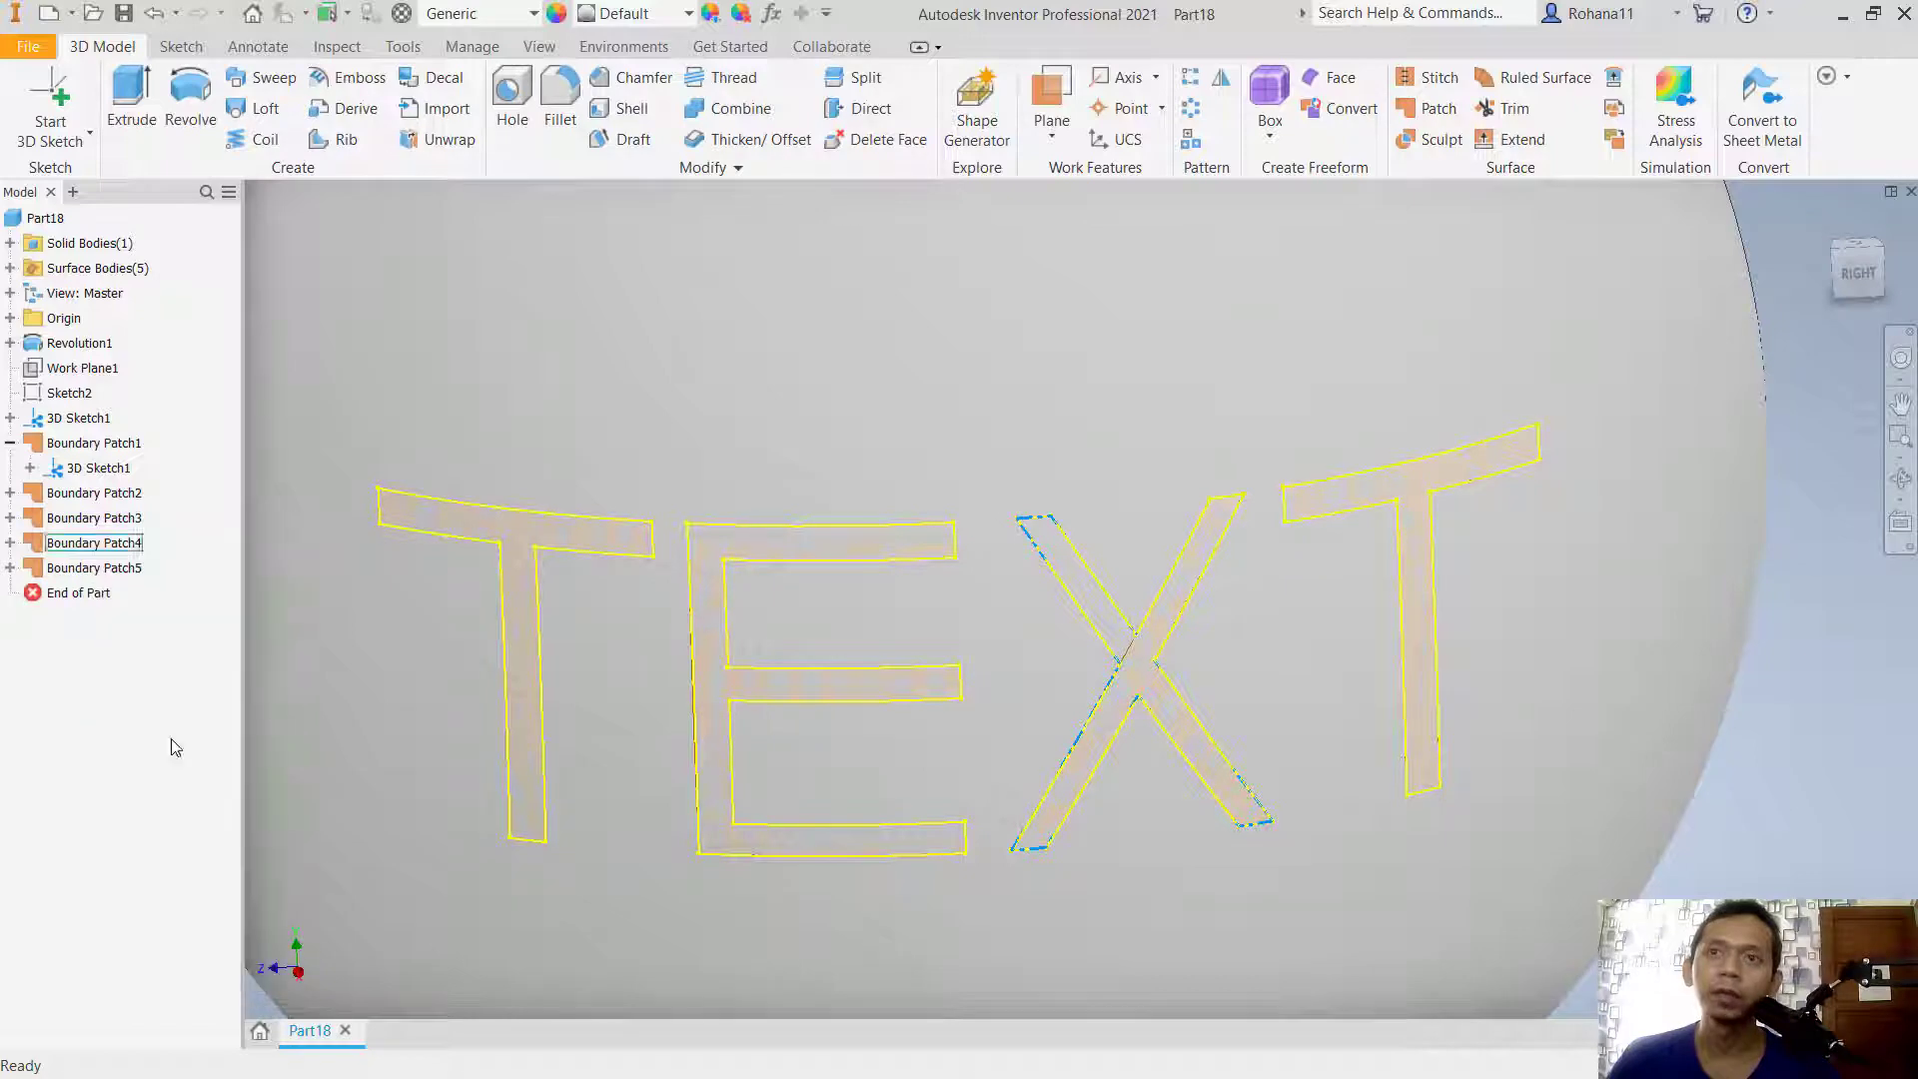
pyautogui.moveTo(698, 449)
pyautogui.mouseDown(button='middle')
pyautogui.moveTo(749, 416)
pyautogui.moveTo(707, 433)
pyautogui.mouseUp(button='middle')
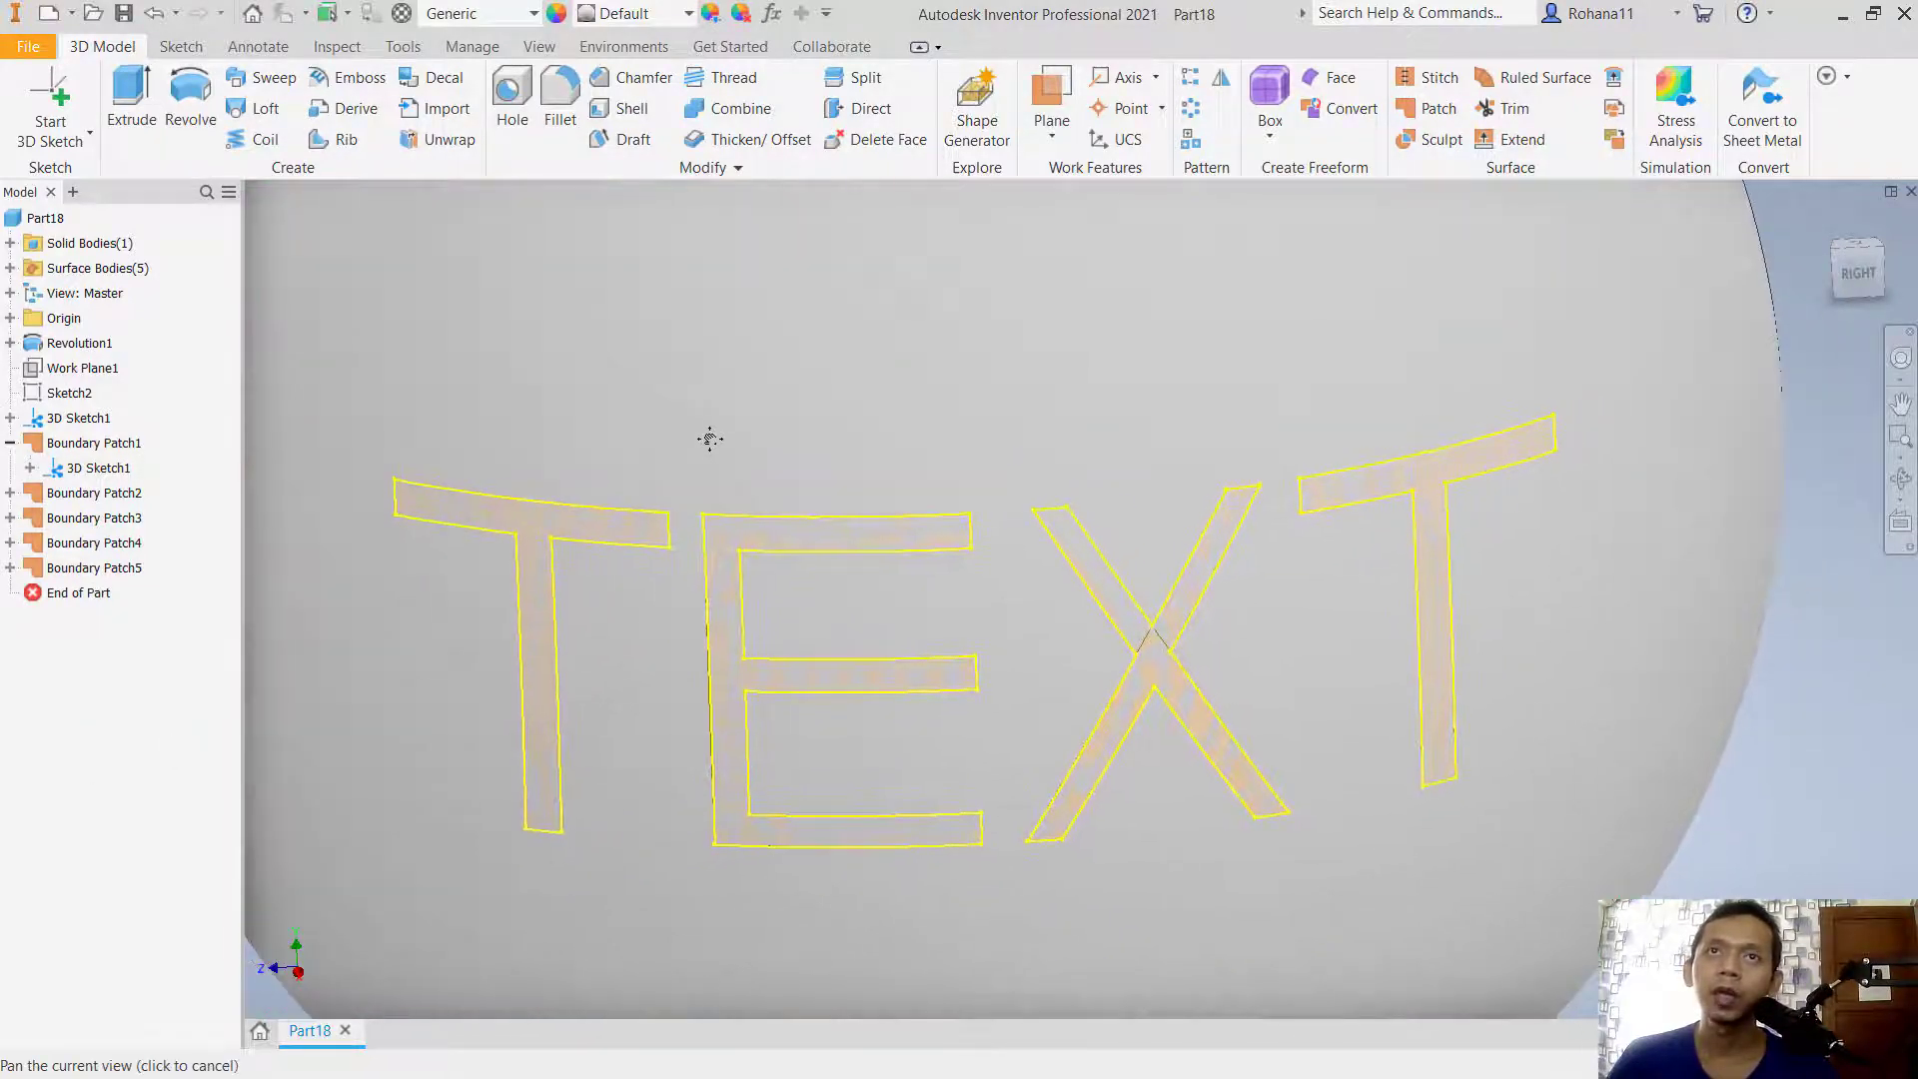
# Step: Thicken the first T's patch 0.2 mm in the flipped direction
pyautogui.click(772, 144)
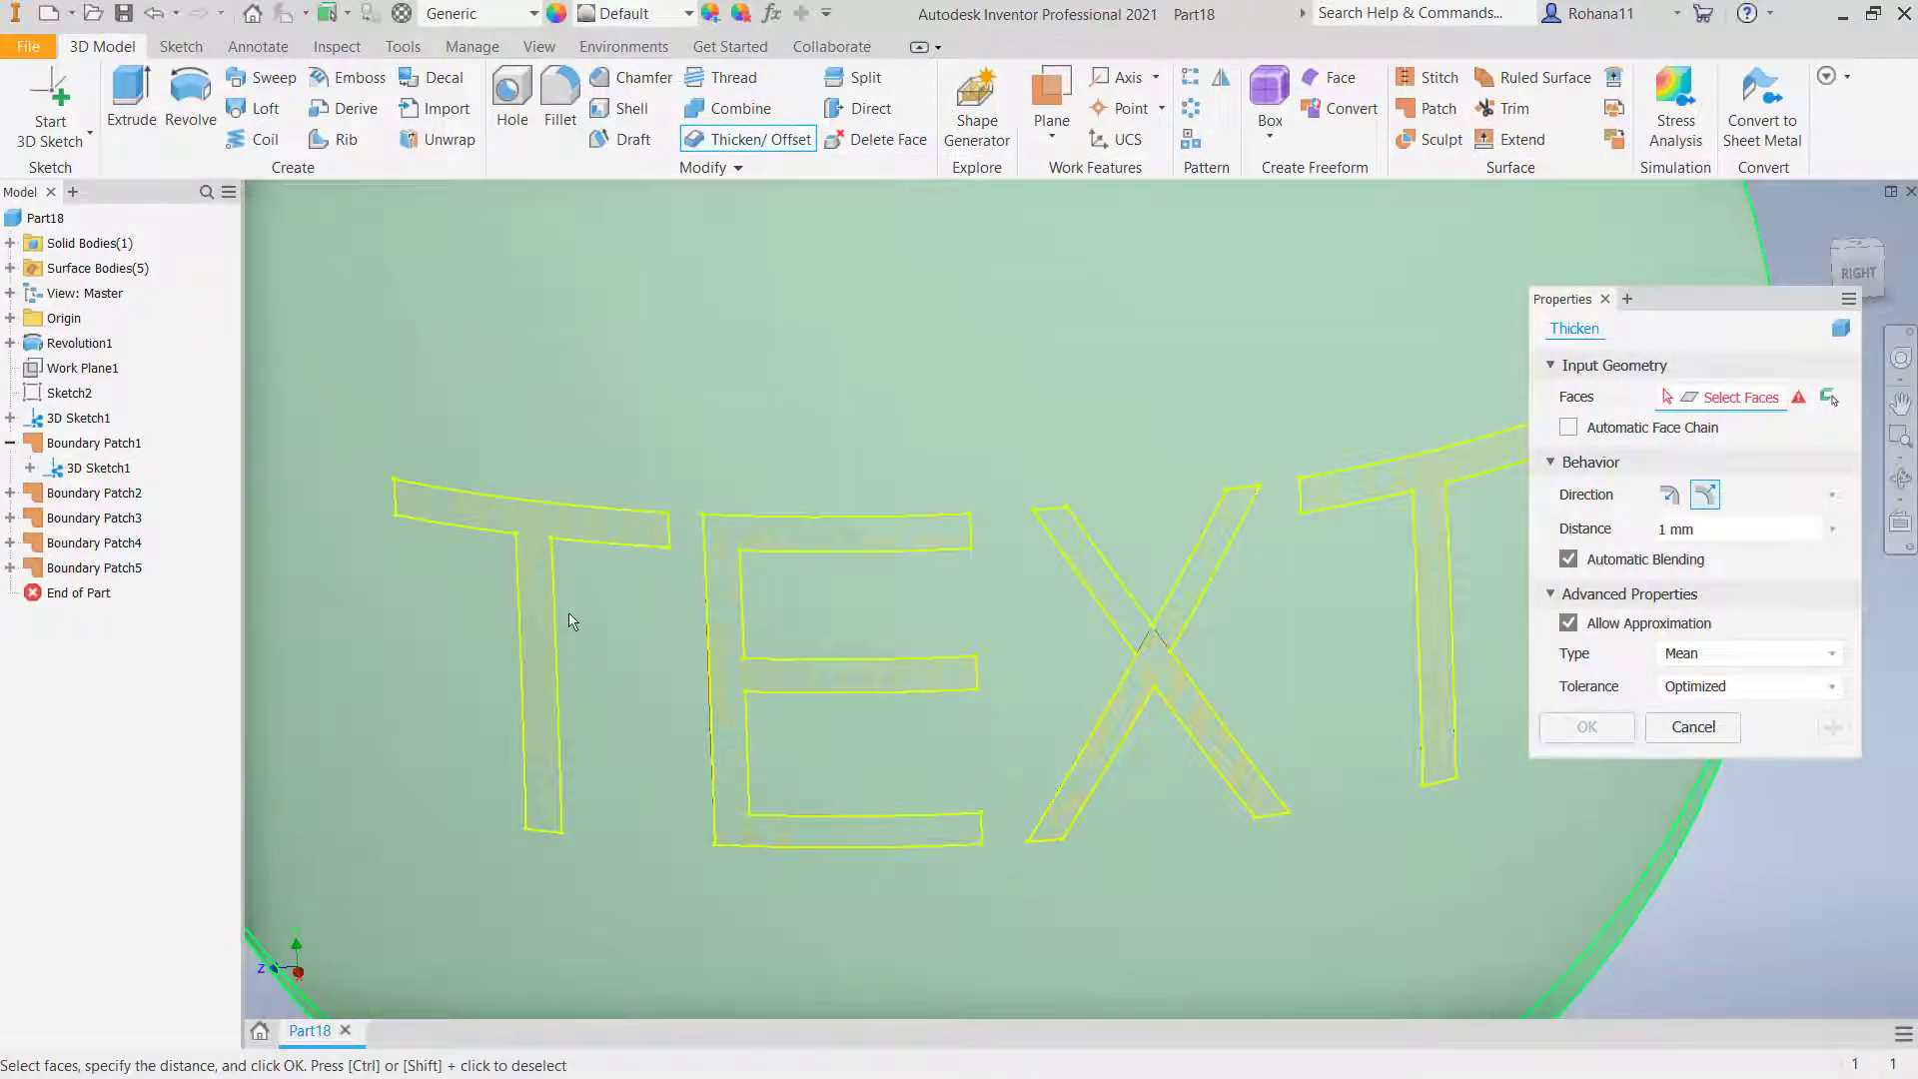
pyautogui.click(506, 589)
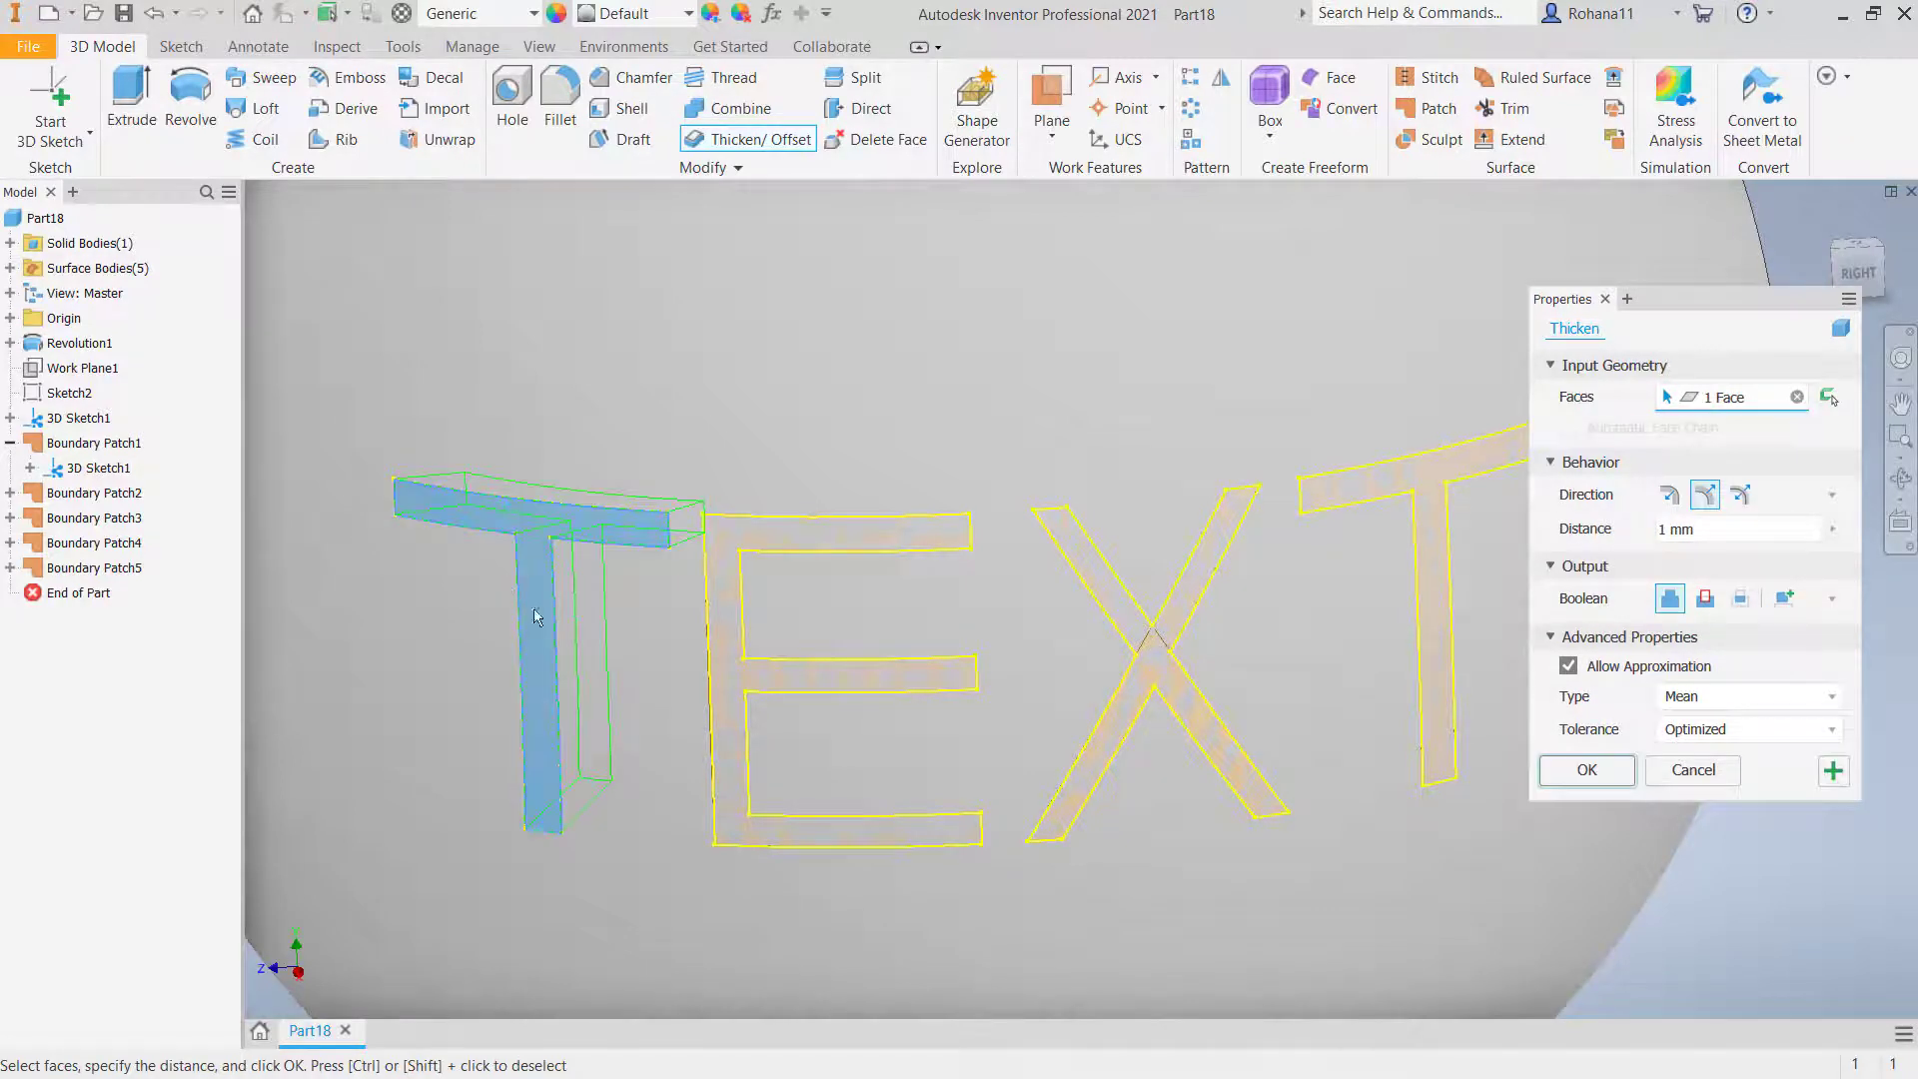
pyautogui.click(1673, 497)
pyautogui.click(1694, 528)
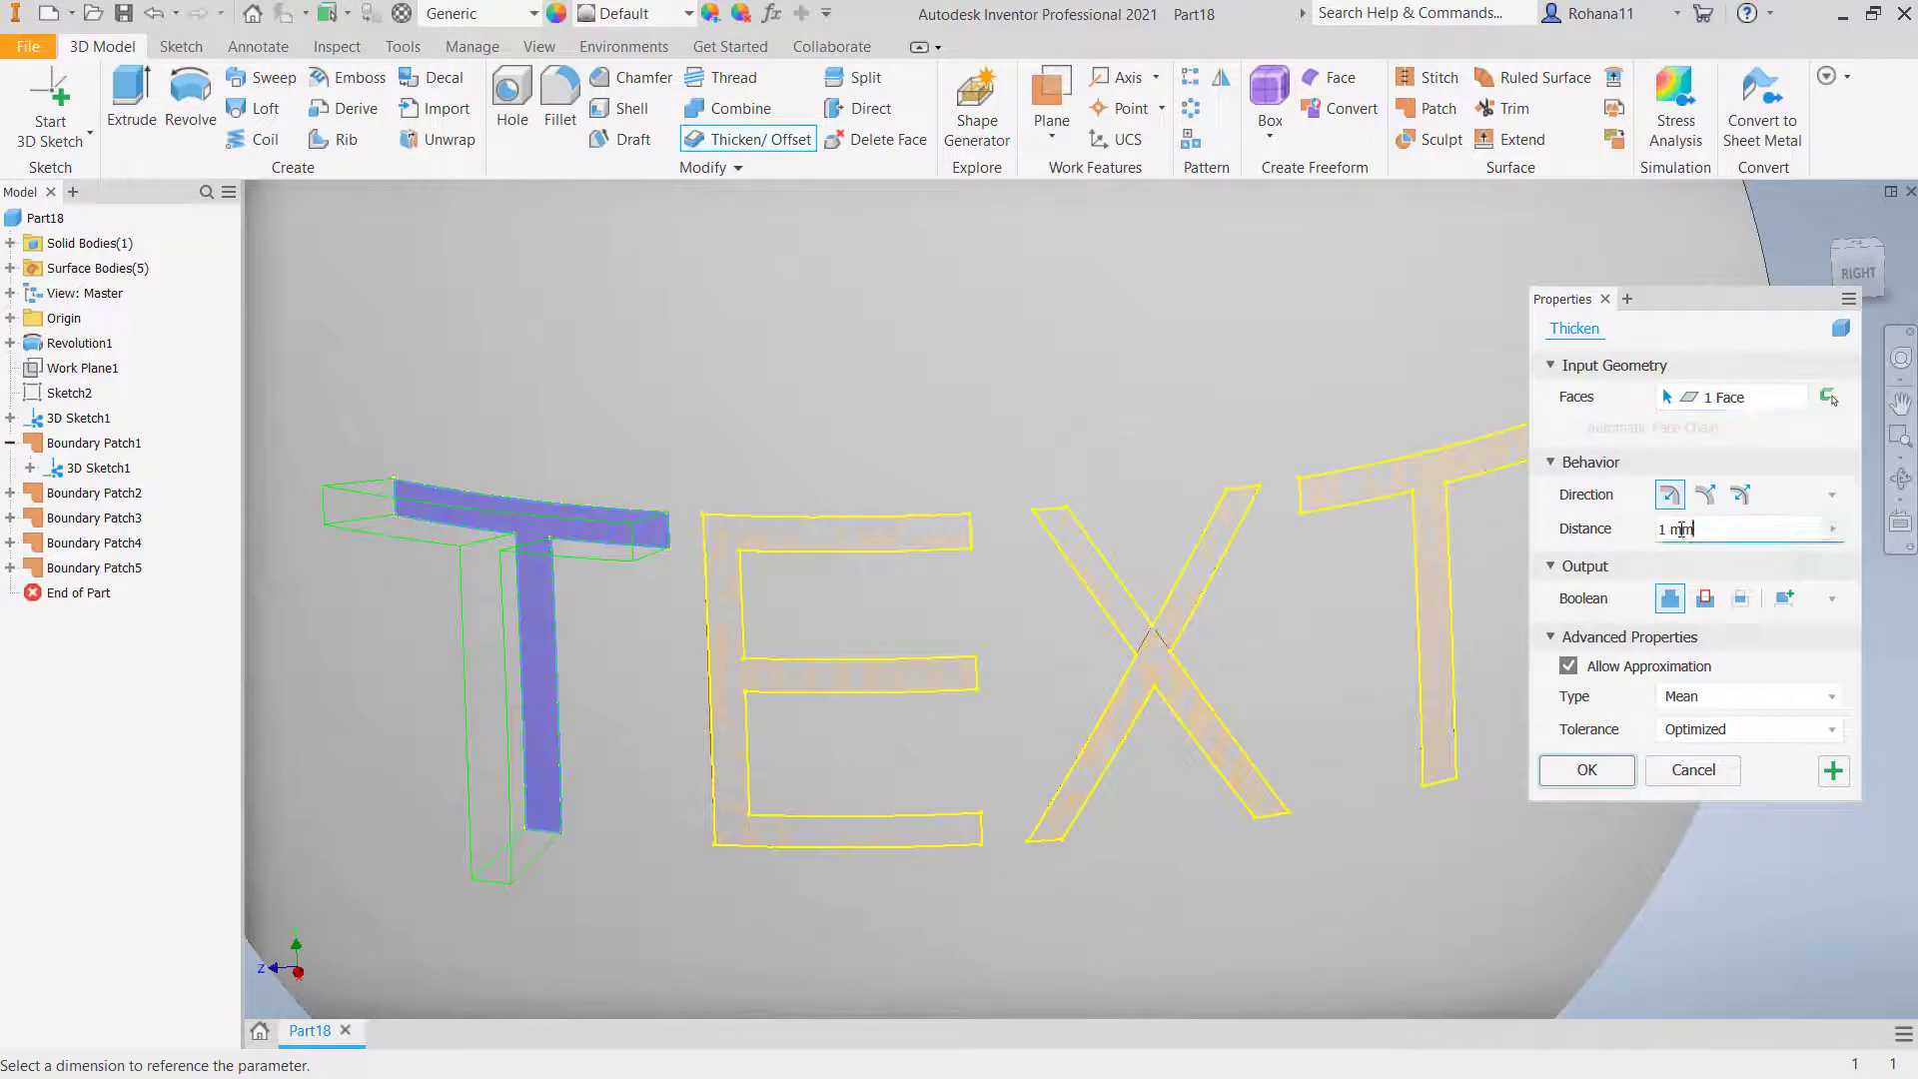
pyautogui.write('0.2')
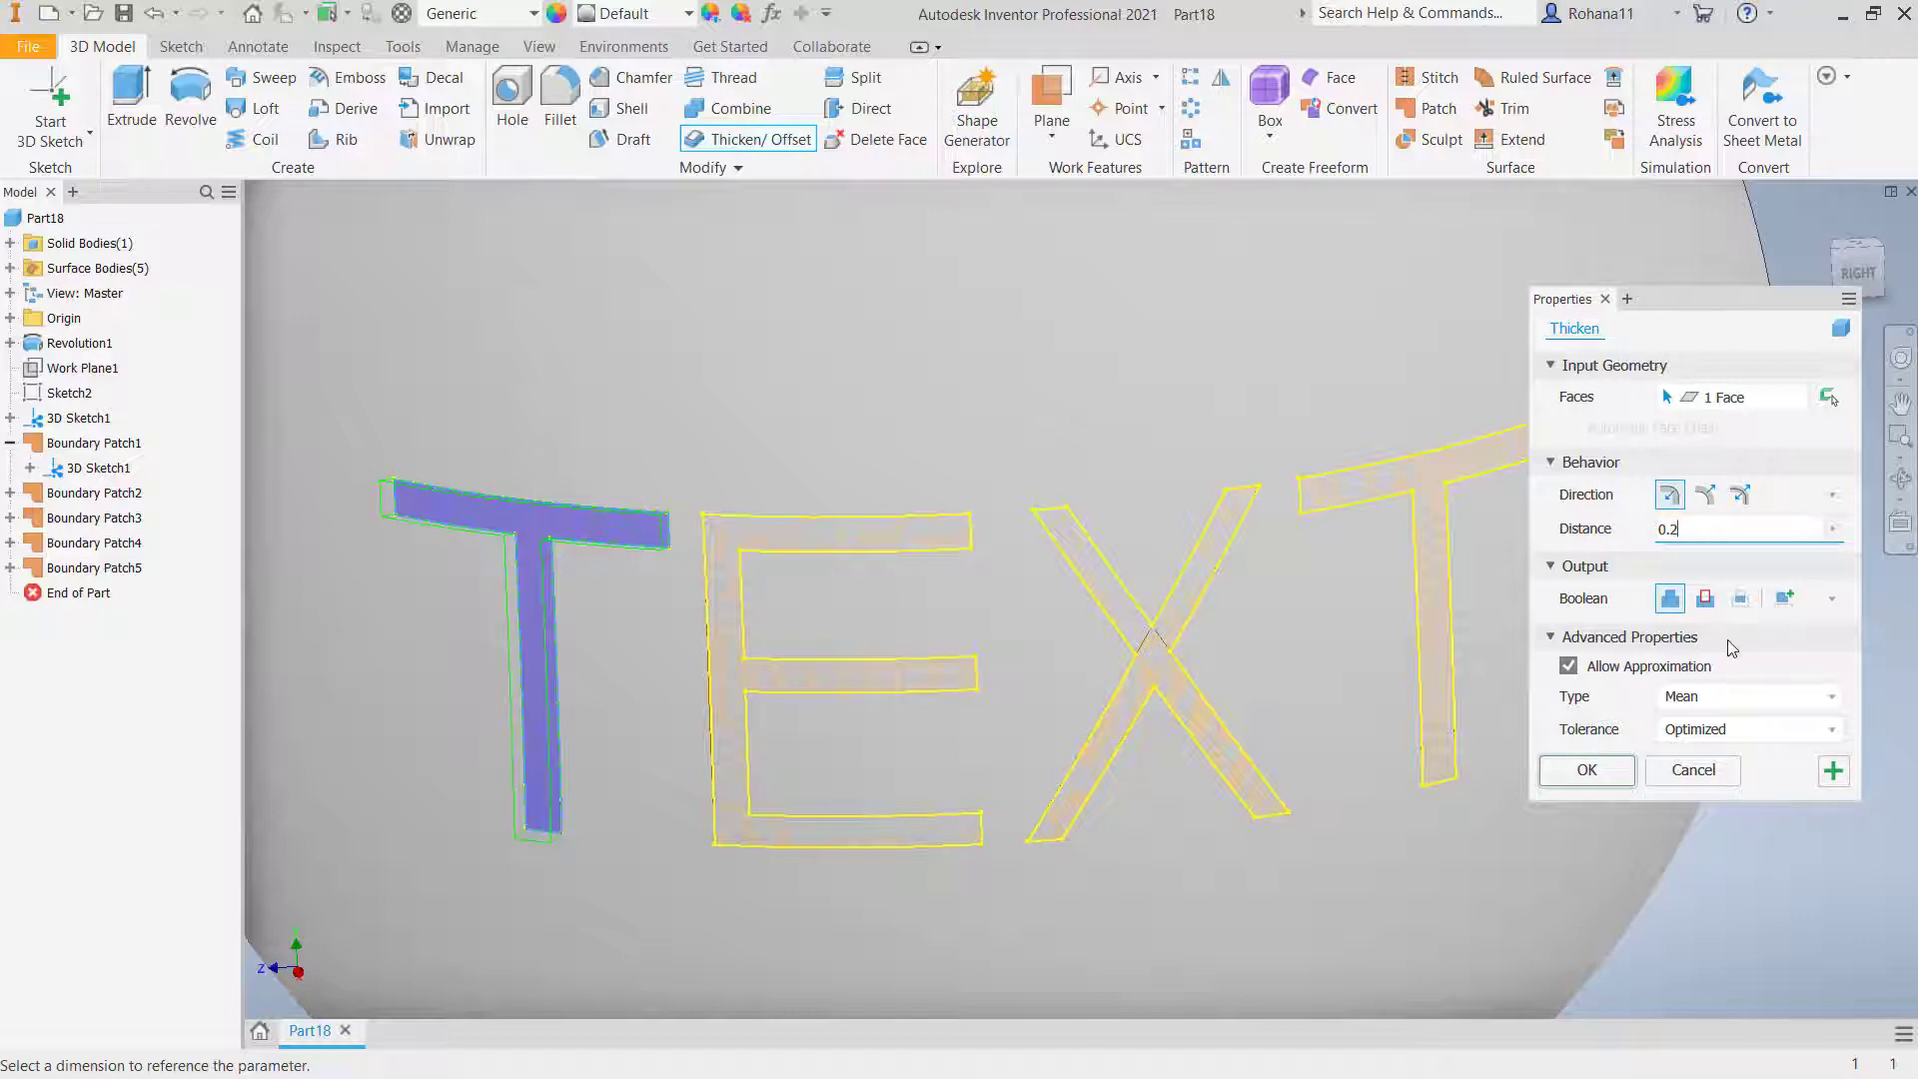
pyautogui.click(1587, 770)
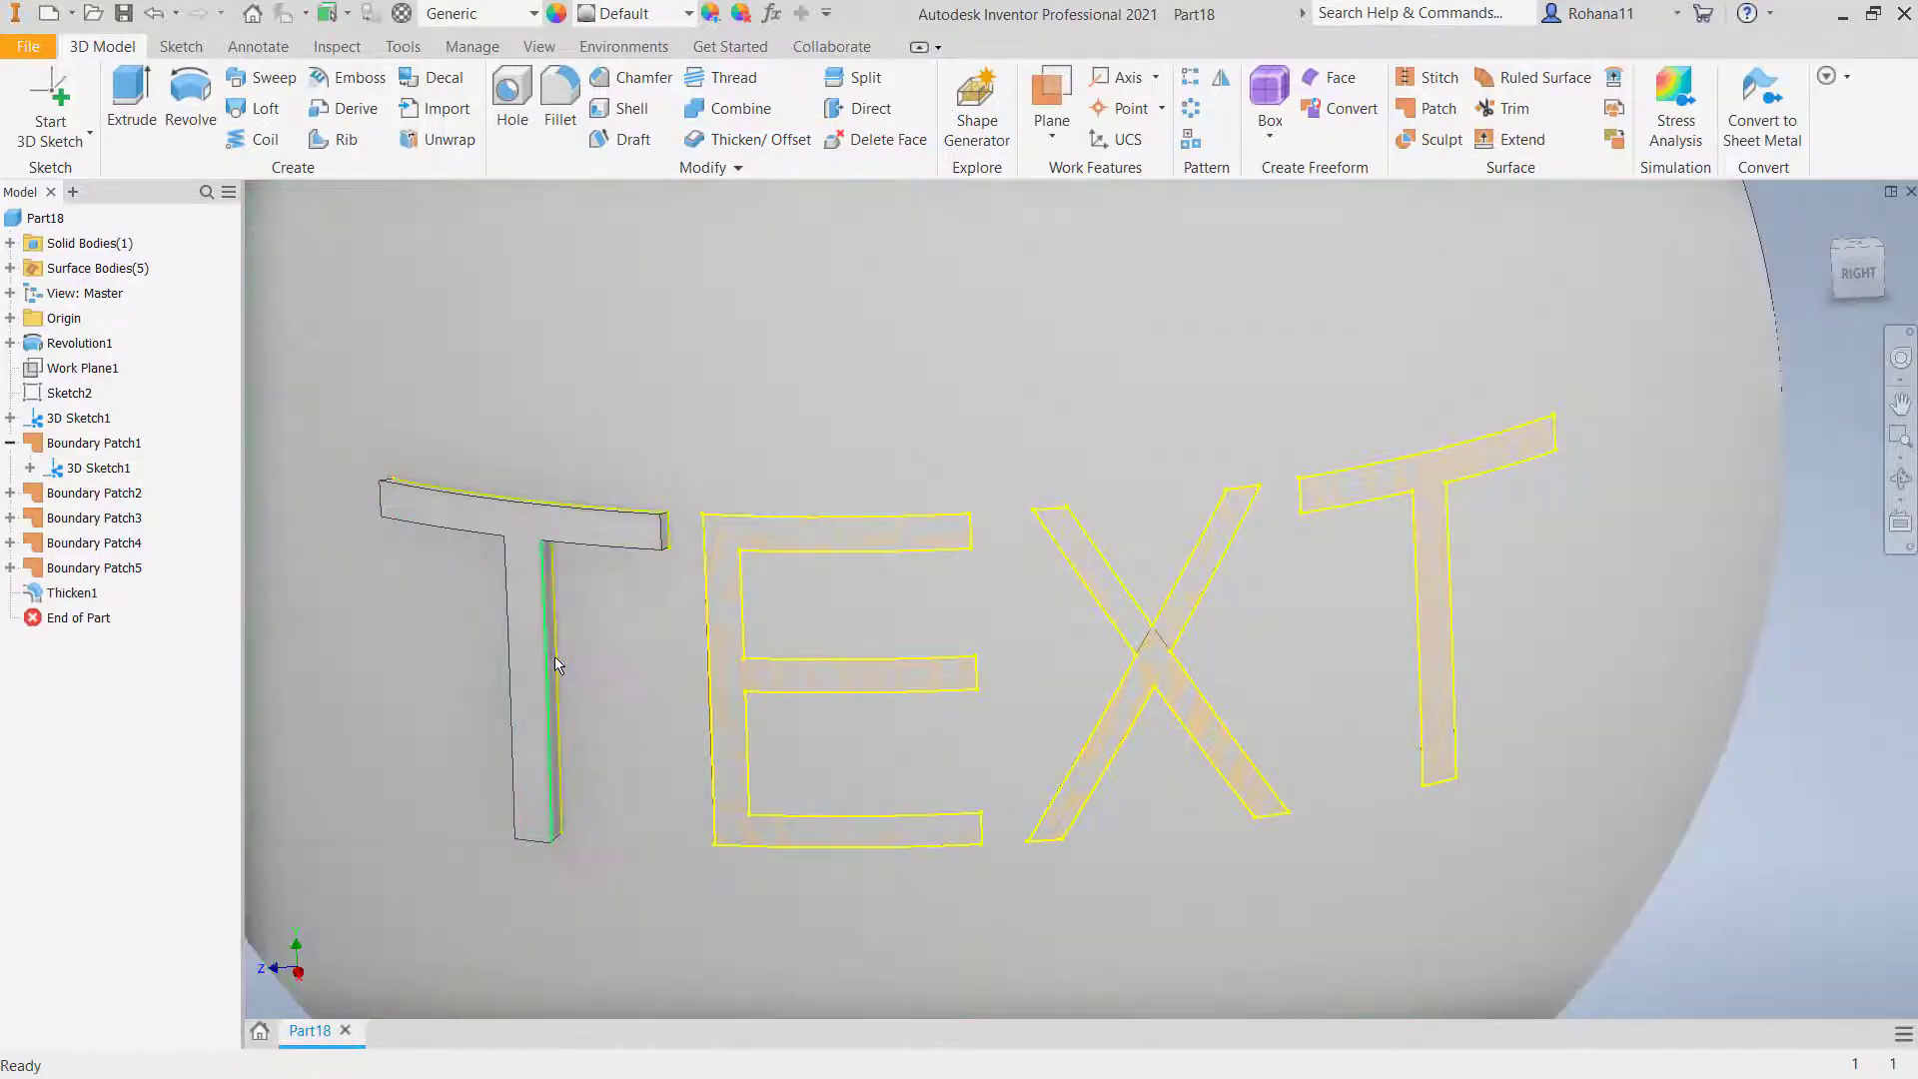
# Step: Thicken the E's patch into a 0.2 mm solid letter
pyautogui.click(764, 142)
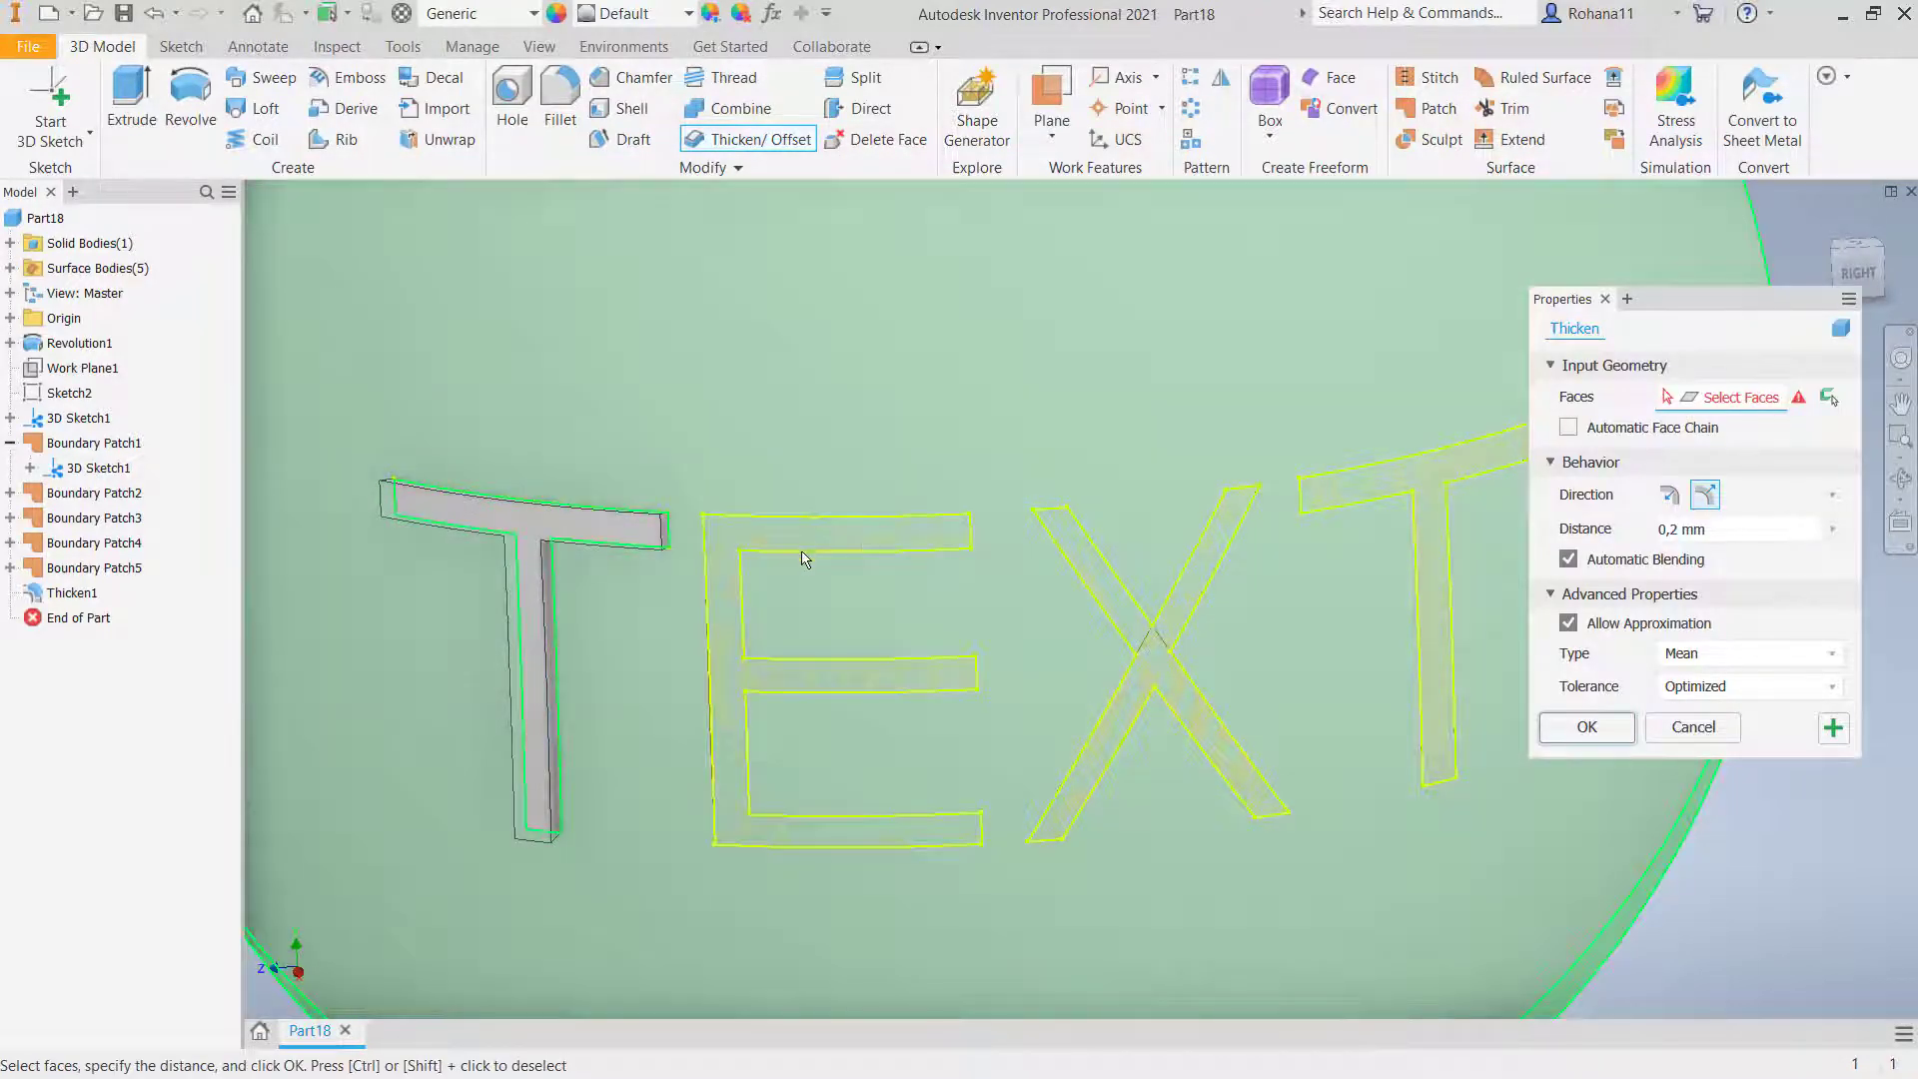
pyautogui.click(872, 547)
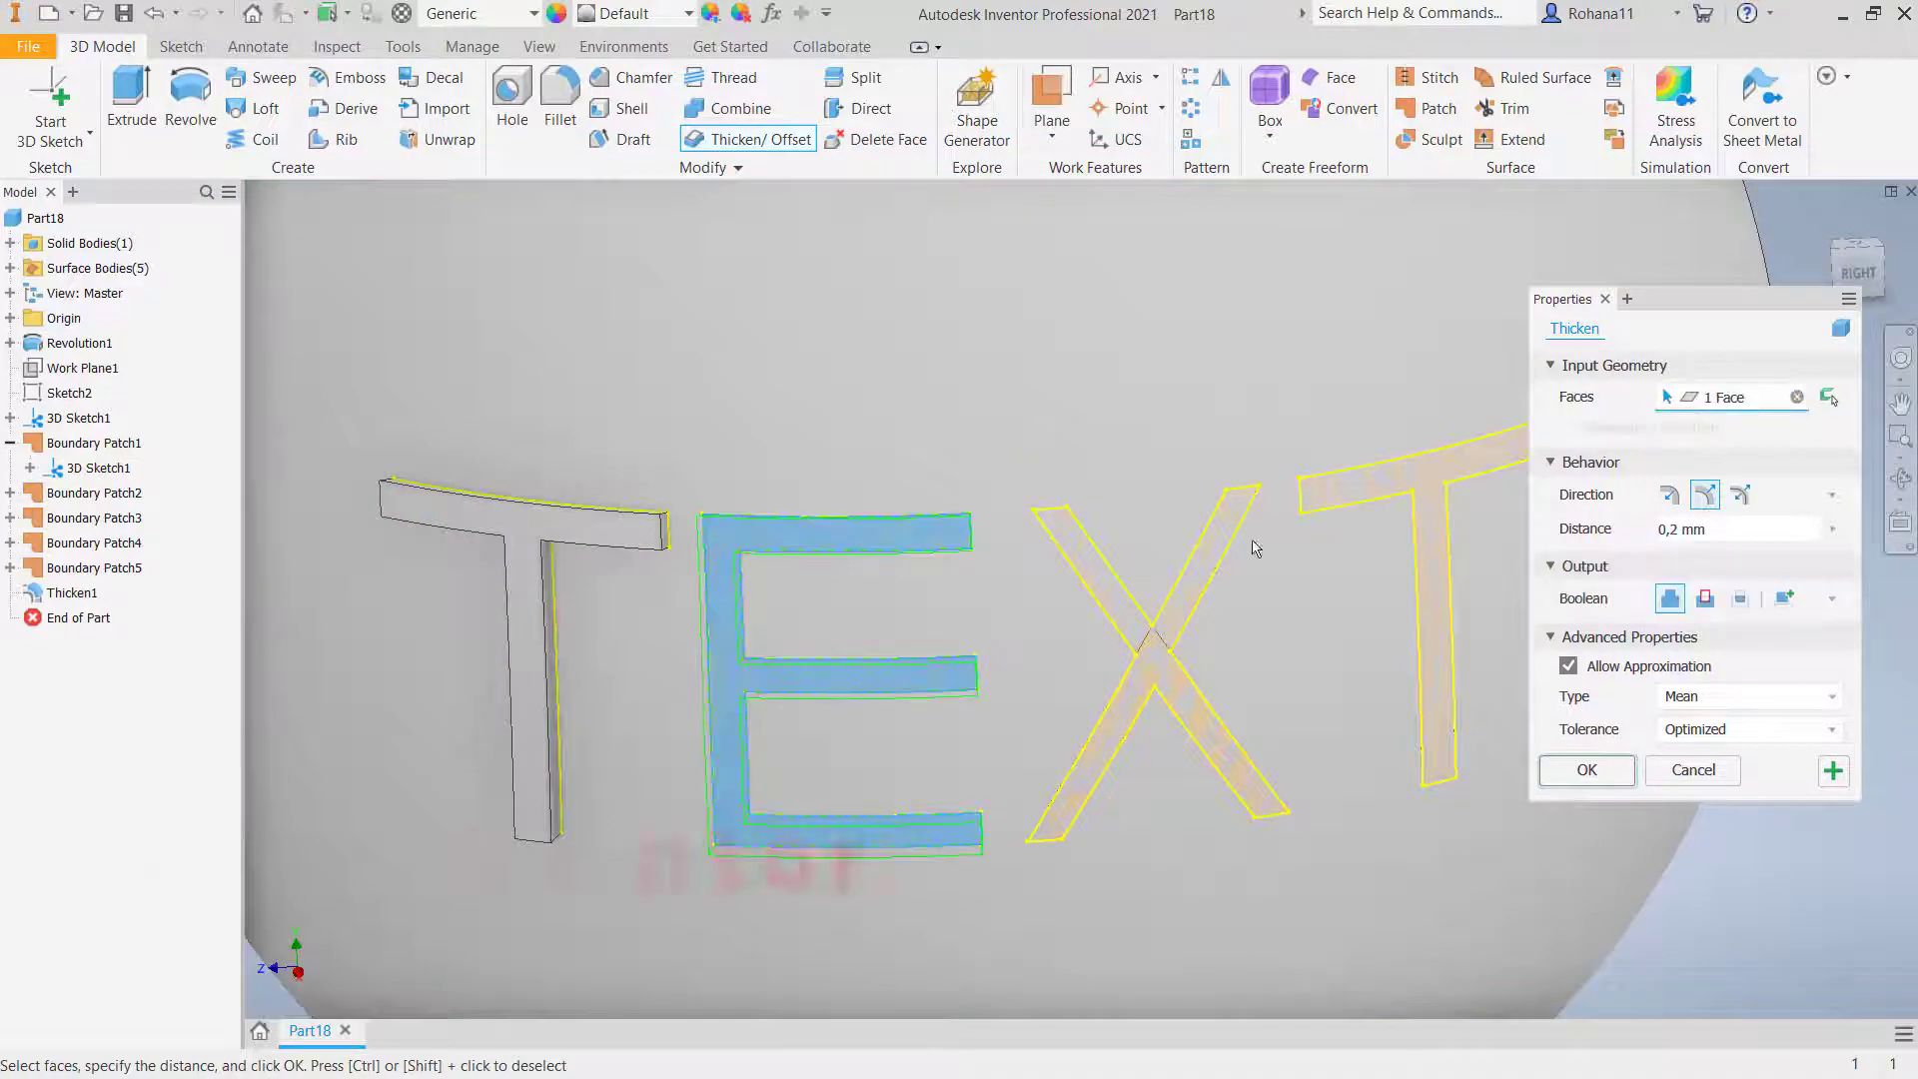
pyautogui.click(1587, 770)
pyautogui.keyDown('shift'); pyautogui.moveTo(761, 343); pyautogui.dragTo(994, 599, button='middle'); pyautogui.keyUp('shift')
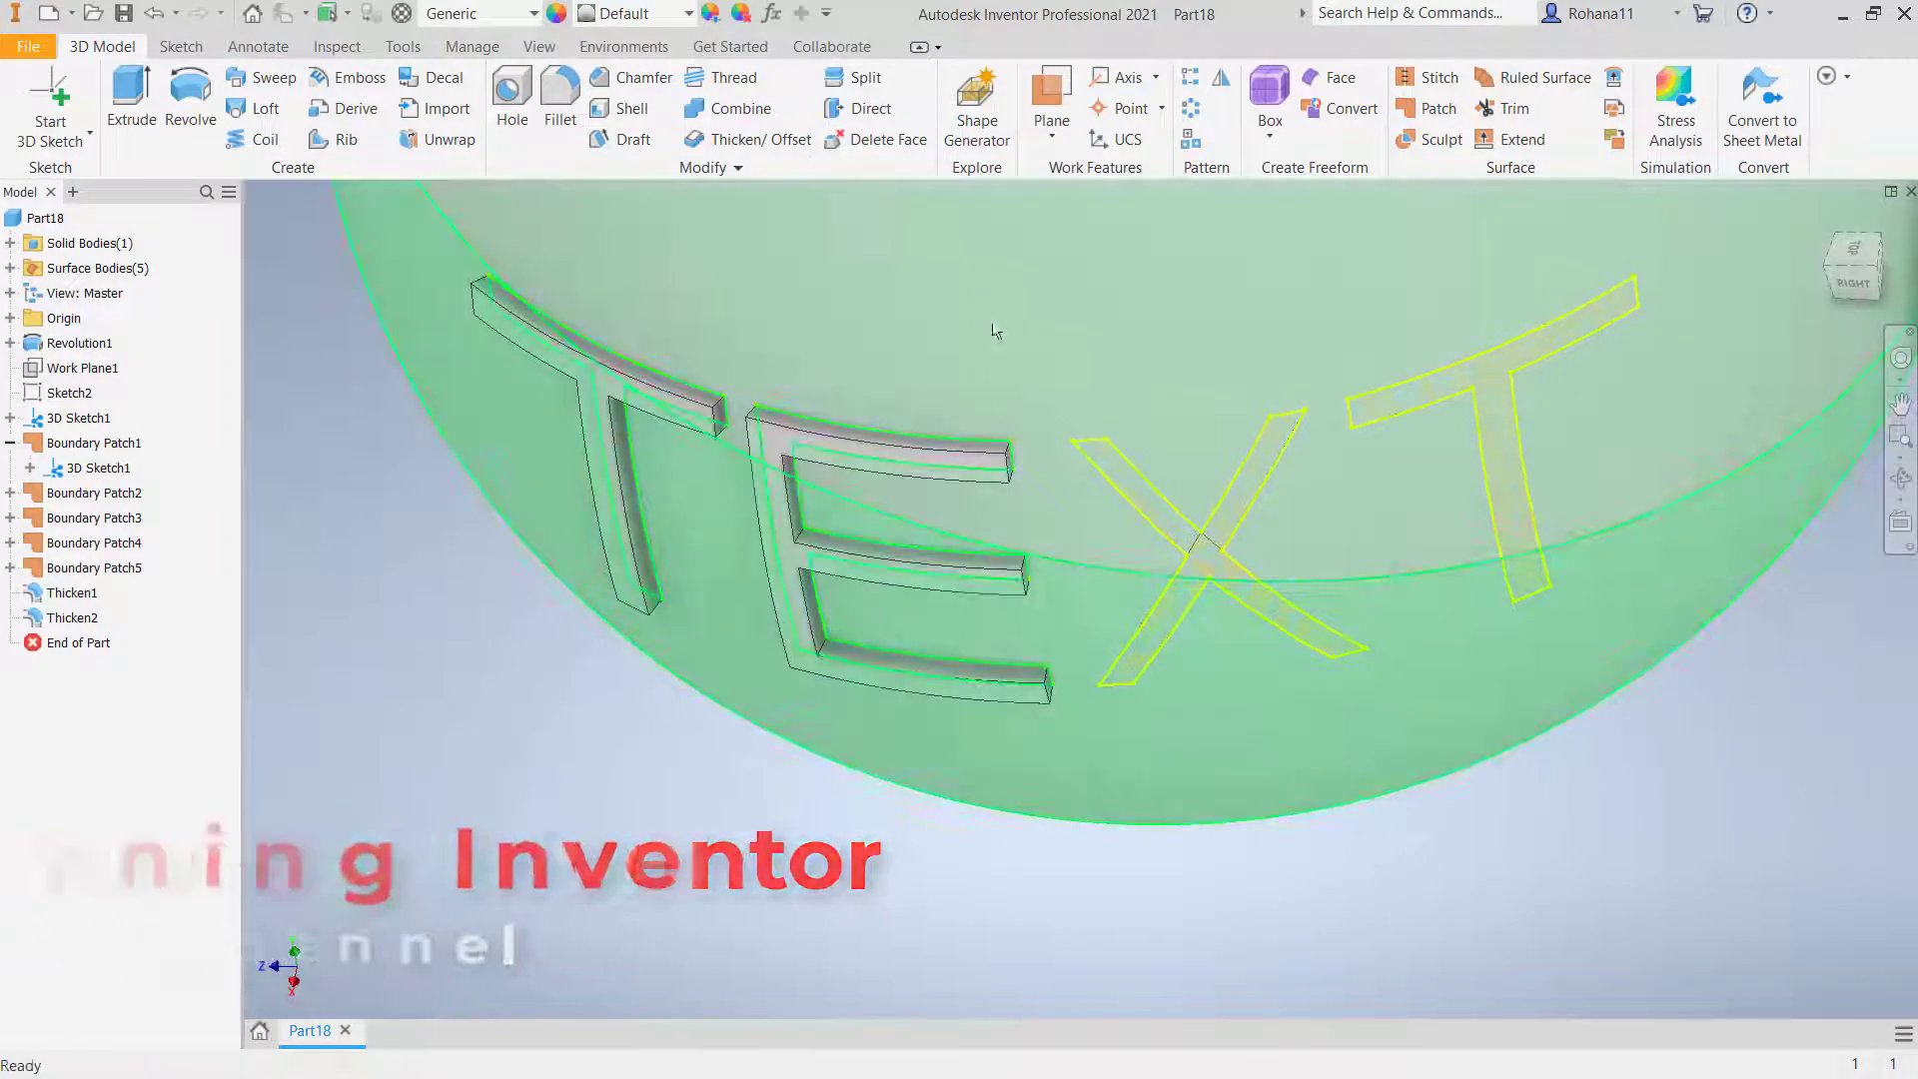
# Step: Thicken the last T's patch 0.2 mm toward one side only
pyautogui.click(749, 139)
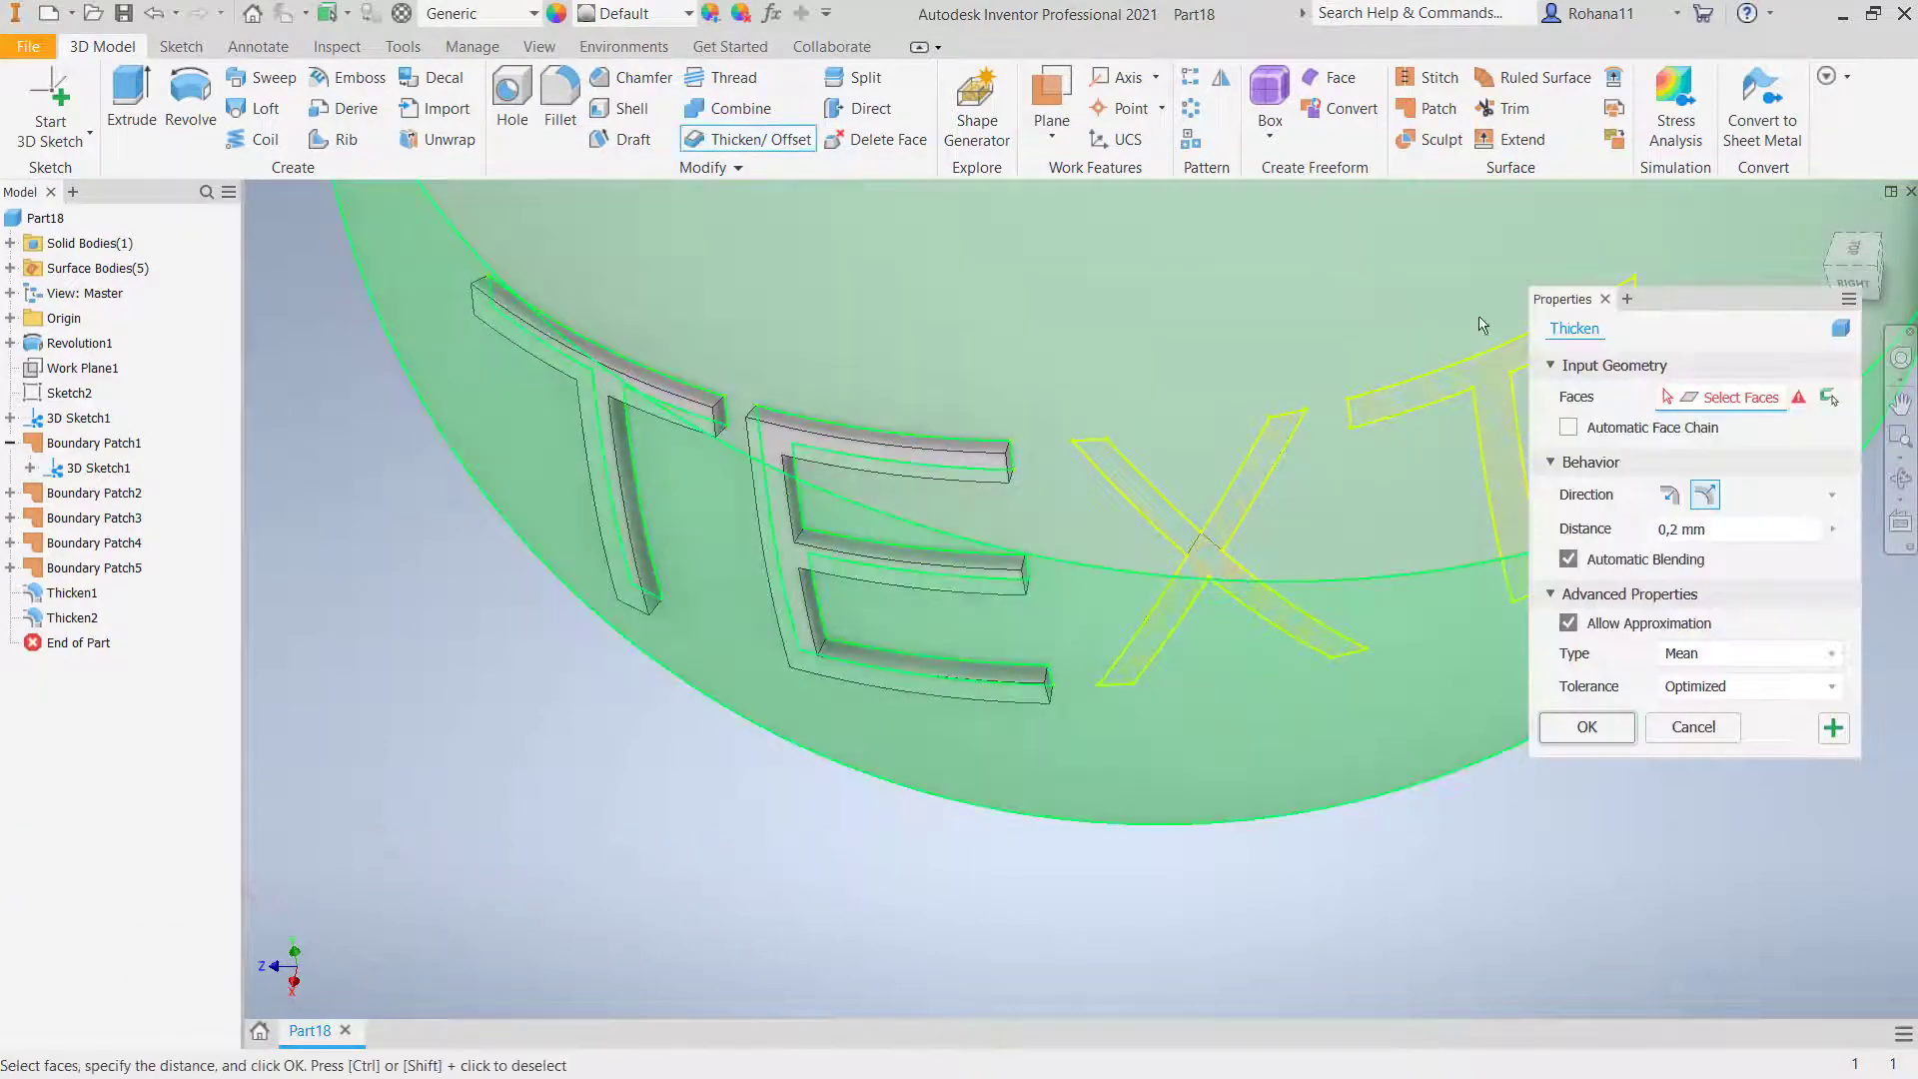
pyautogui.click(1503, 378)
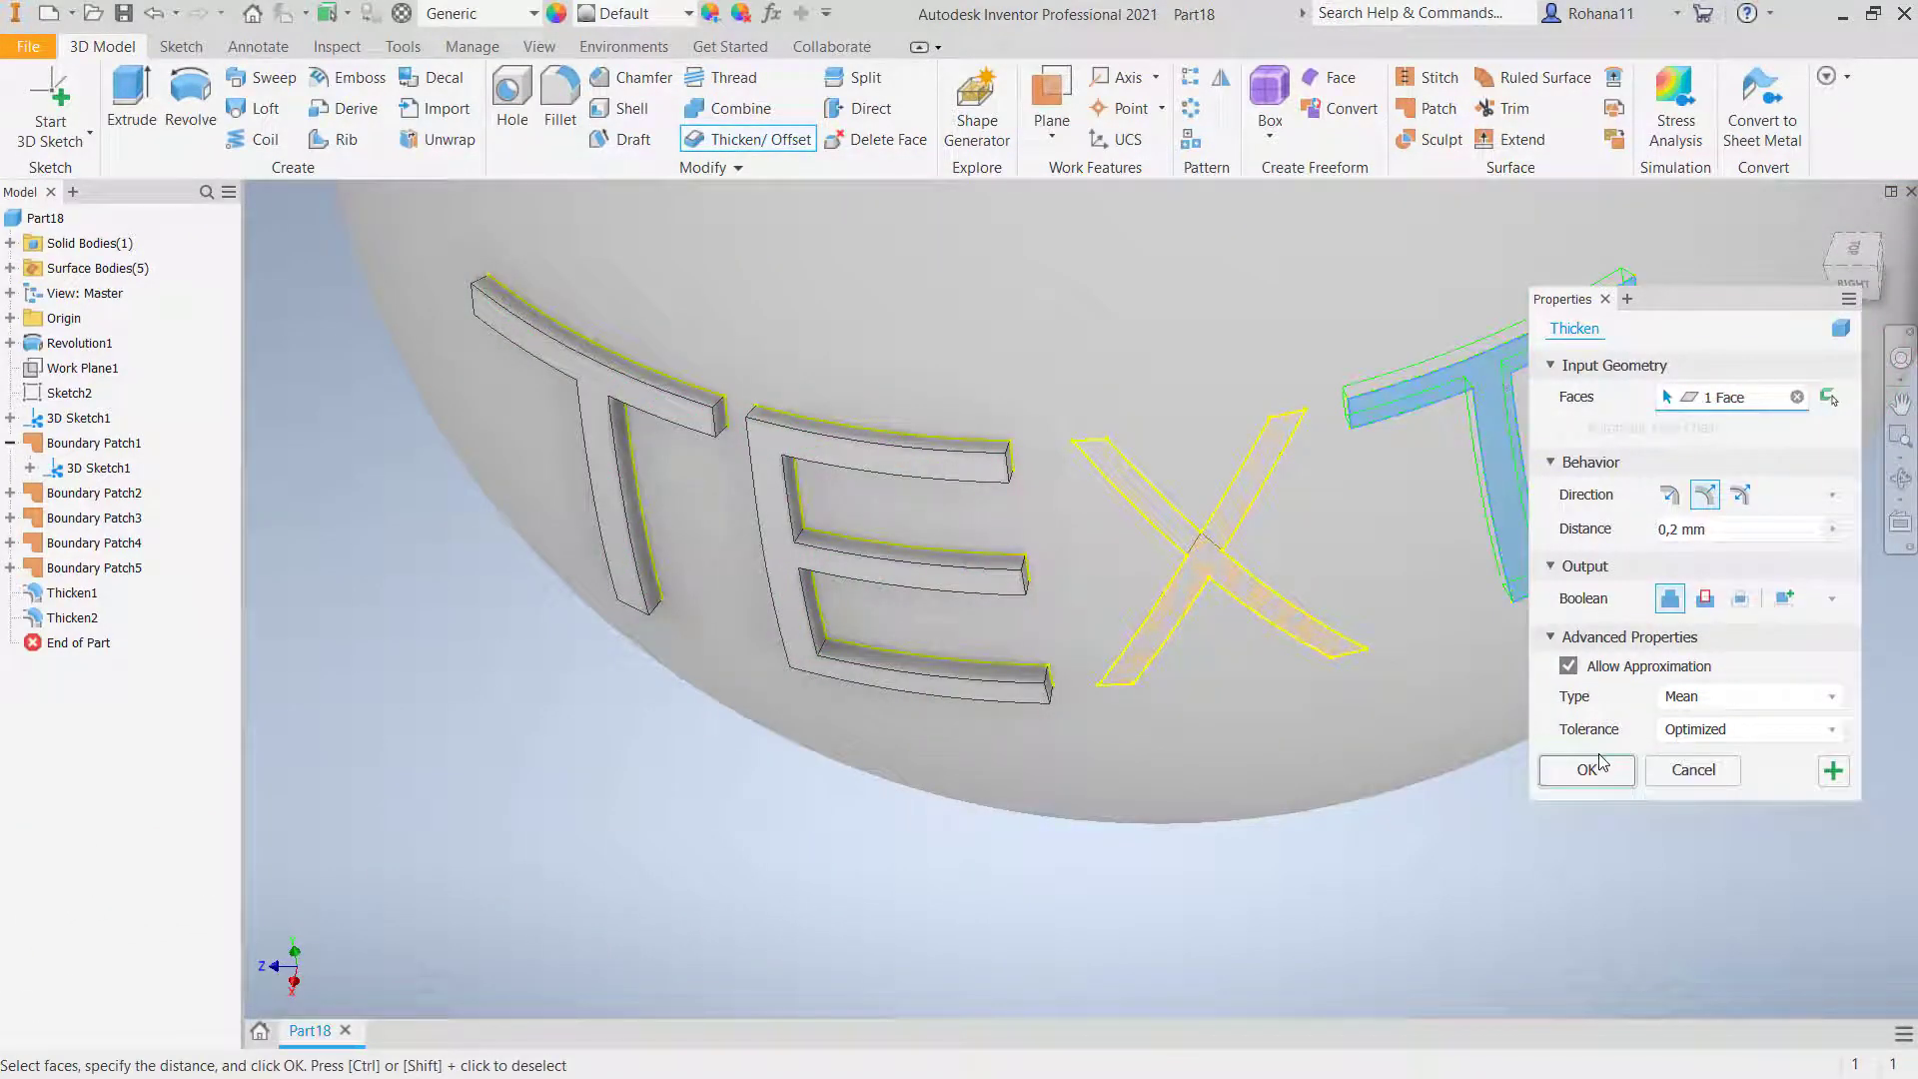
pyautogui.keyDown('shift'); pyautogui.moveTo(1403, 567); pyautogui.dragTo(1496, 501, button='middle'); pyautogui.keyUp('shift')
pyautogui.click(1669, 495)
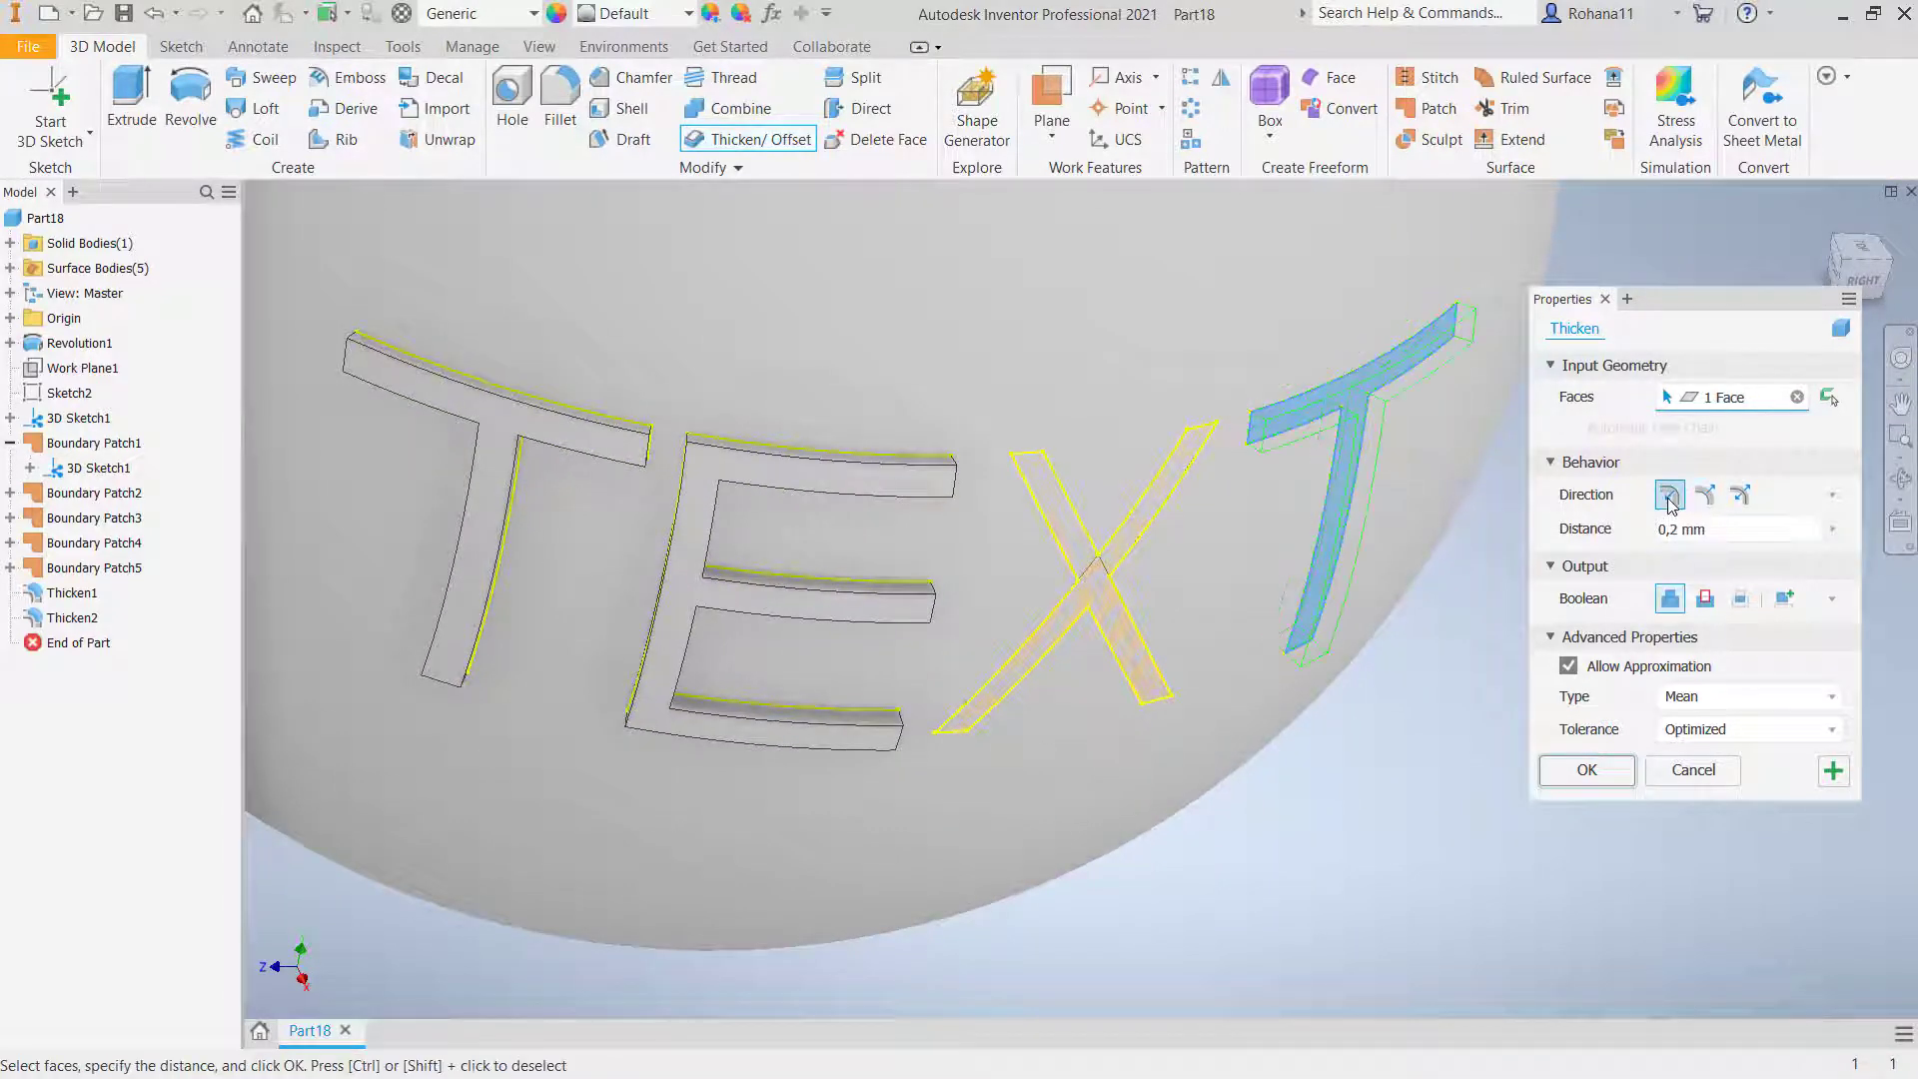
pyautogui.click(1586, 769)
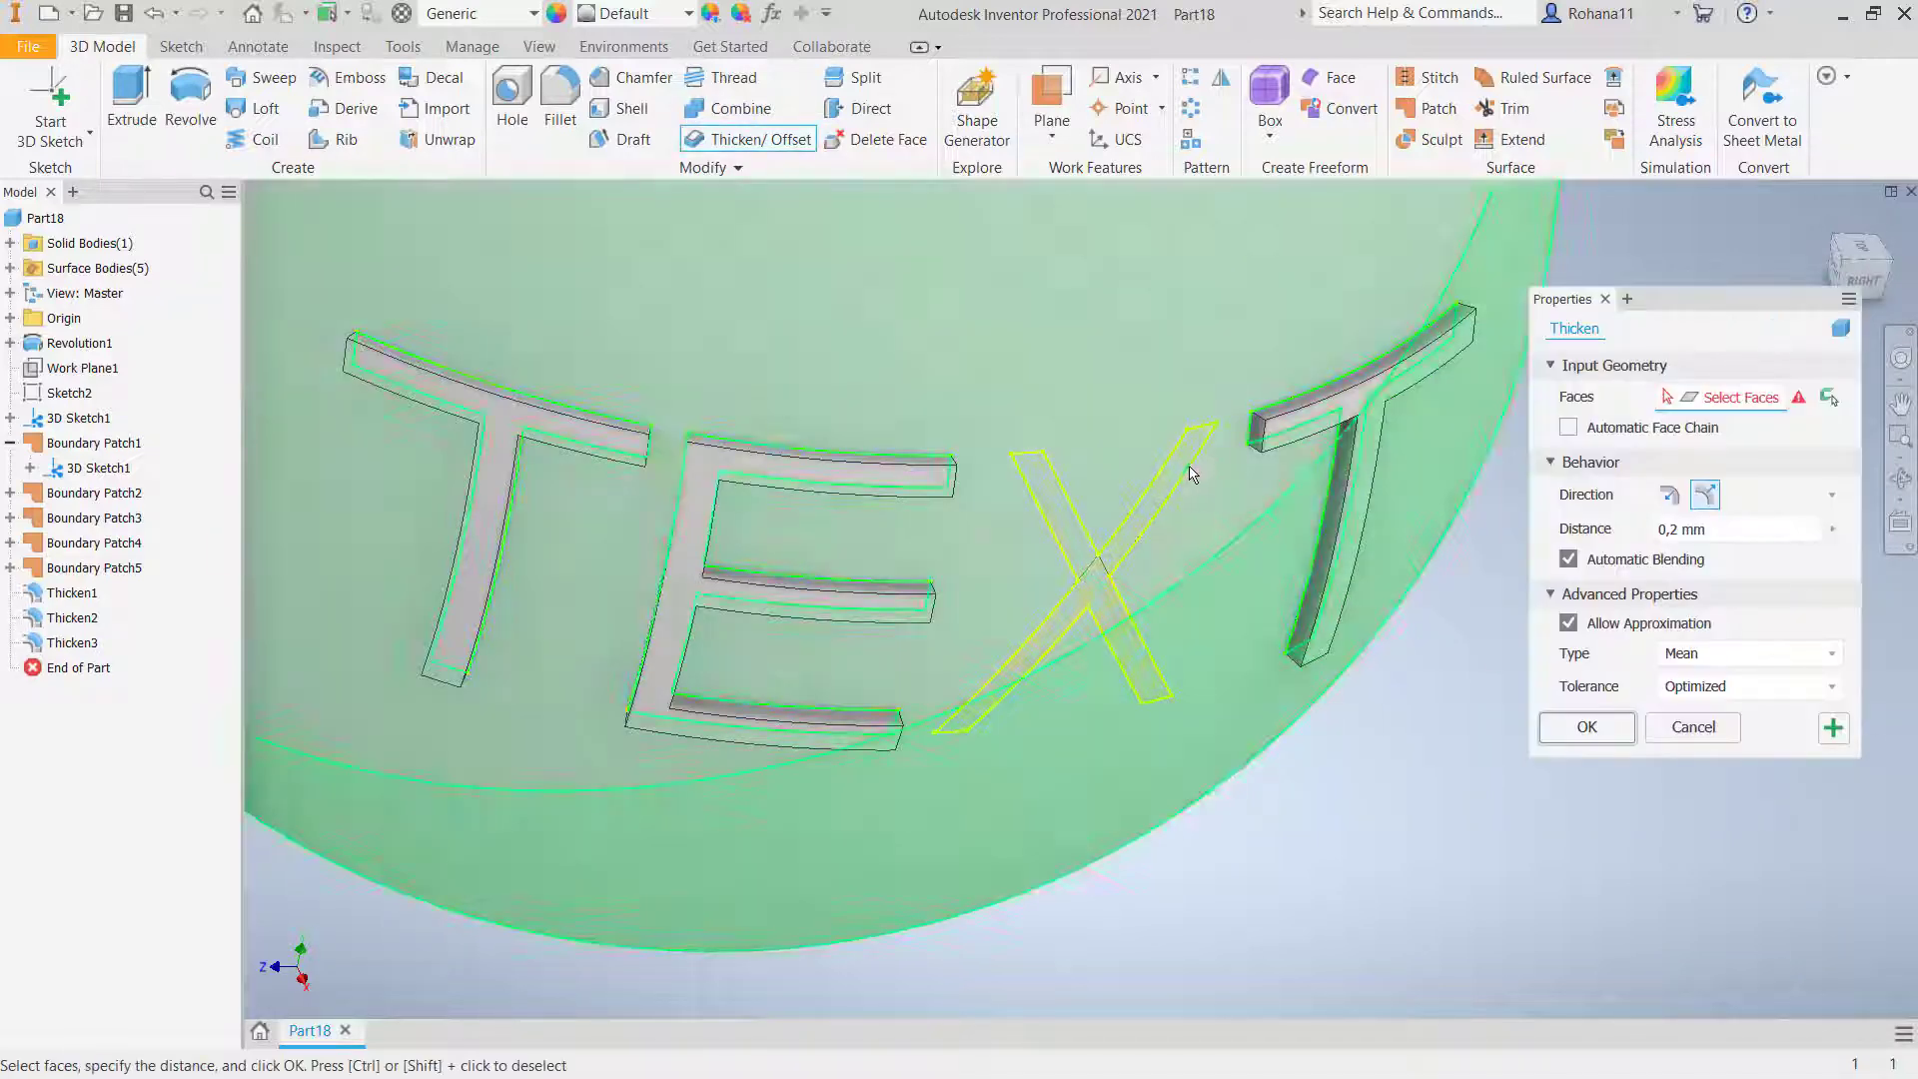
# Step: Thicken both X strokes 0.2 mm, making the second stroke a New Solid body
pyautogui.click(1162, 500)
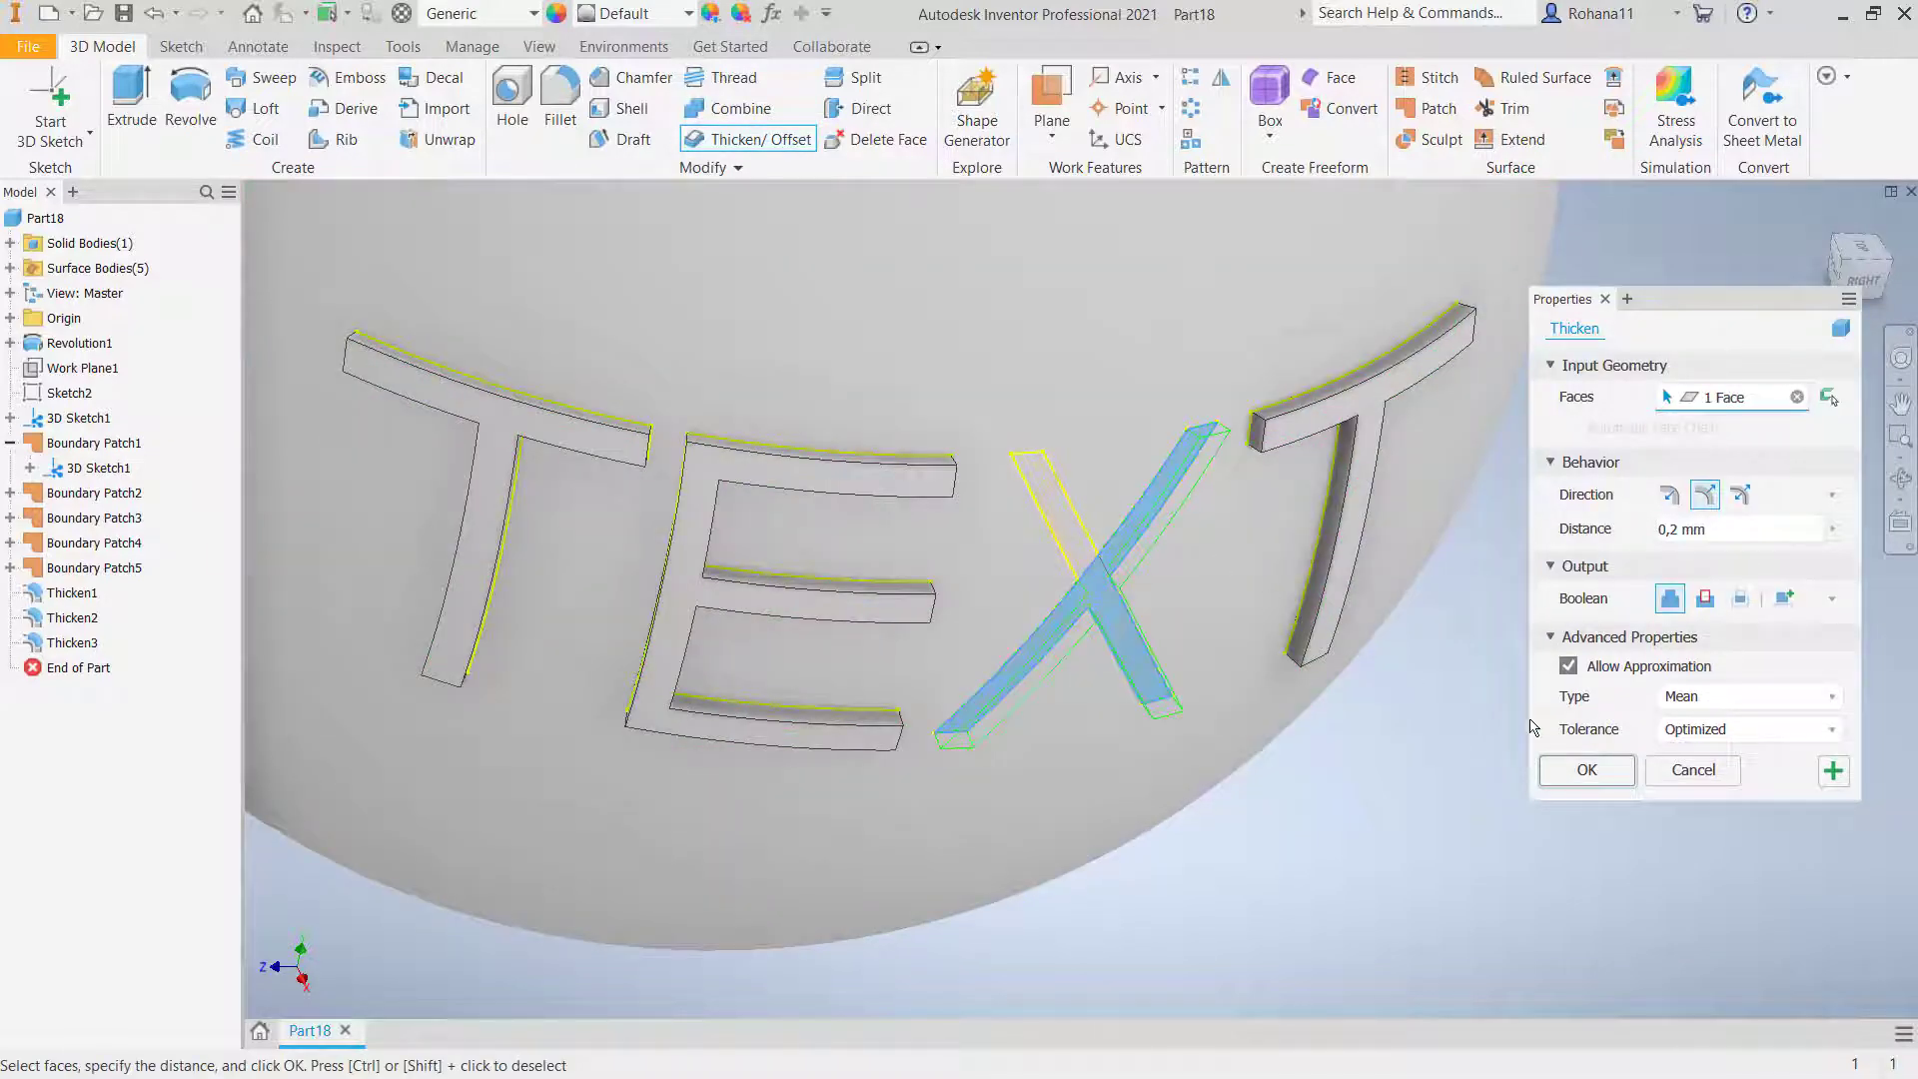
pyautogui.click(1588, 771)
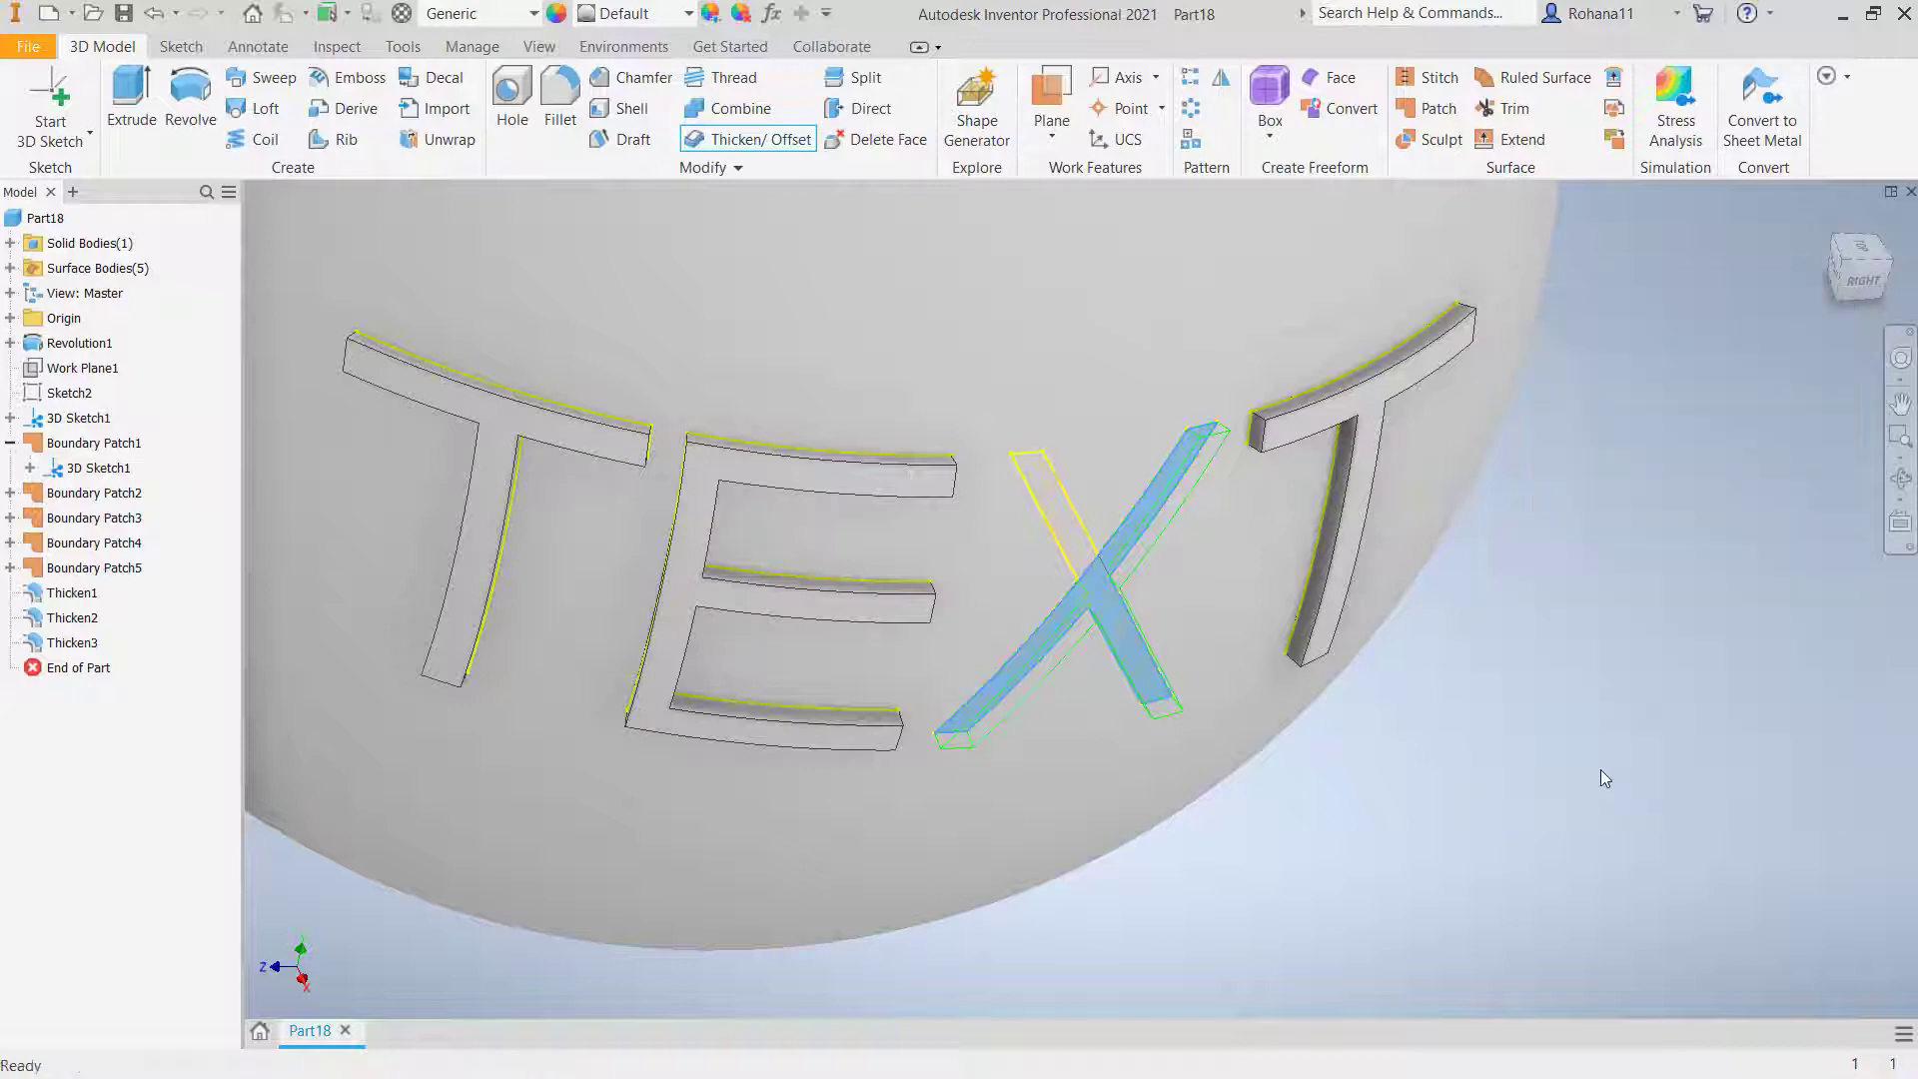
pyautogui.click(751, 139)
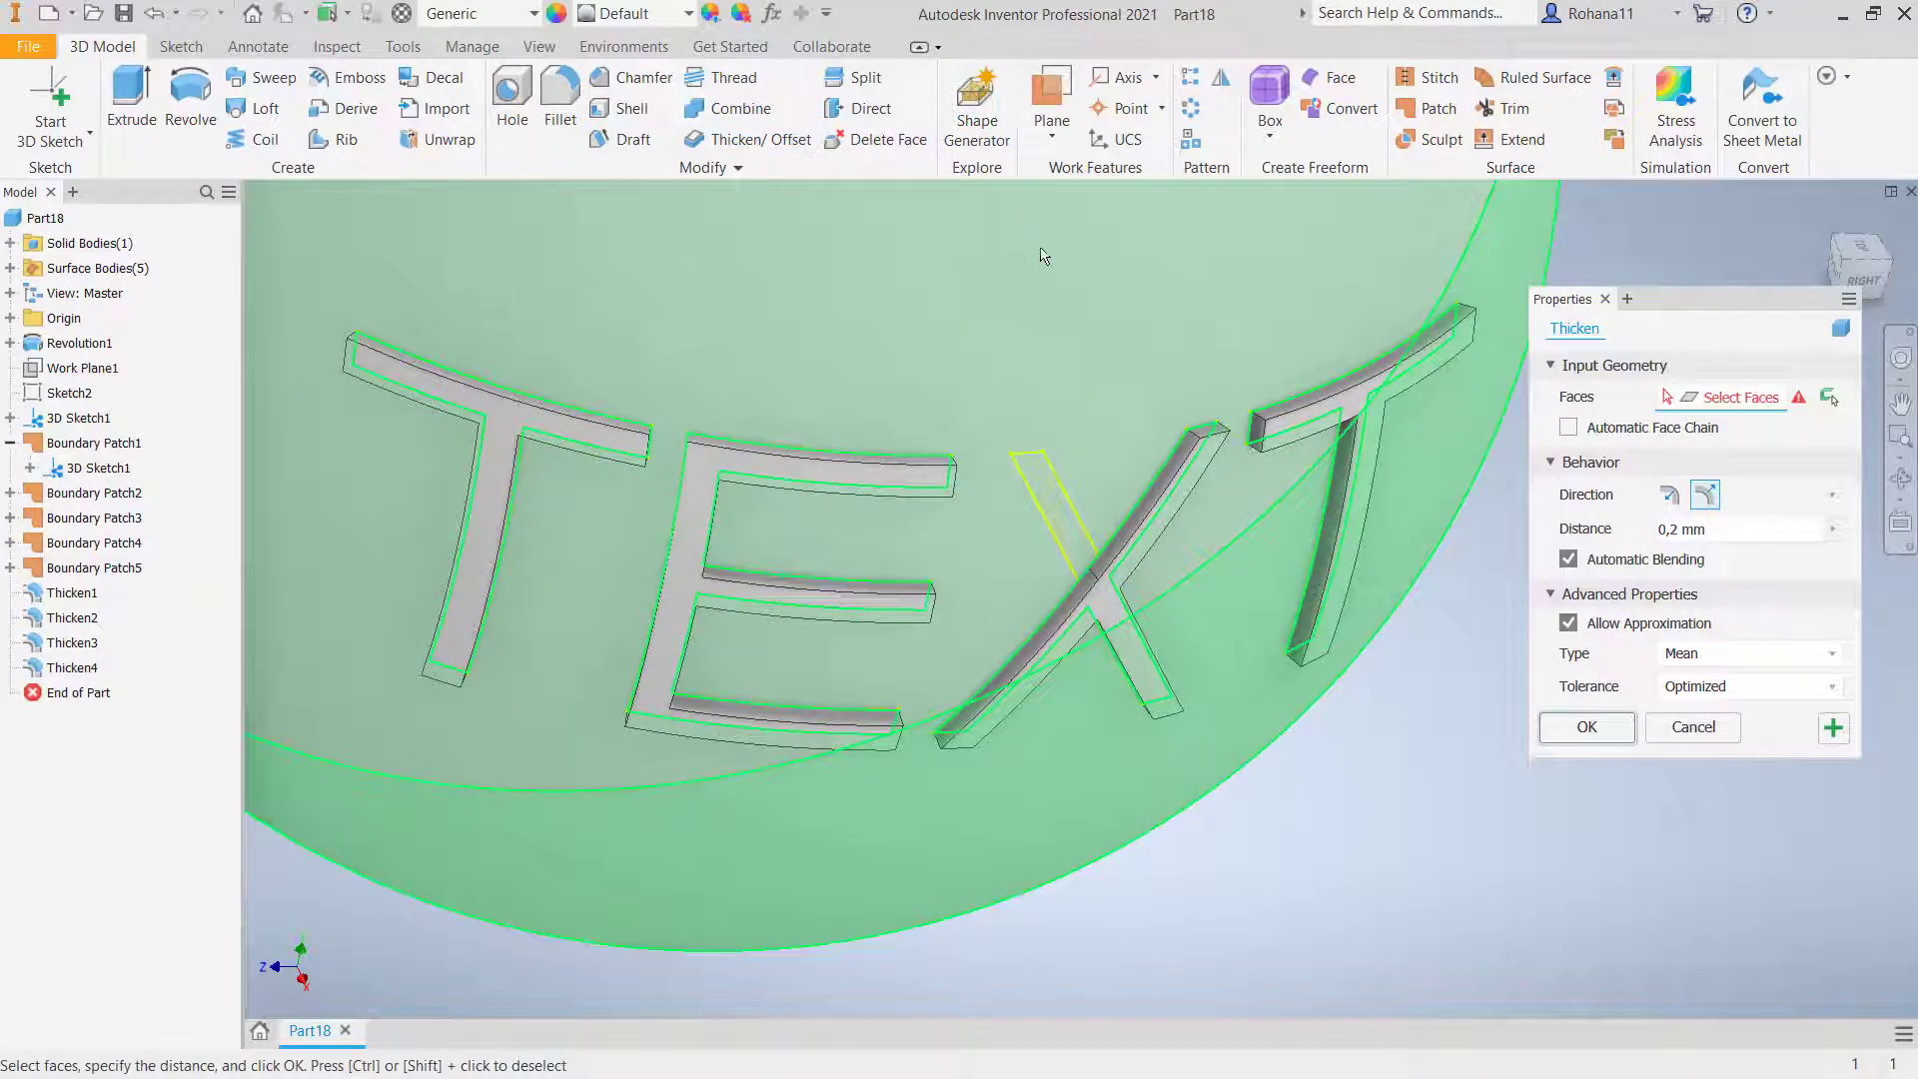
pyautogui.click(1051, 497)
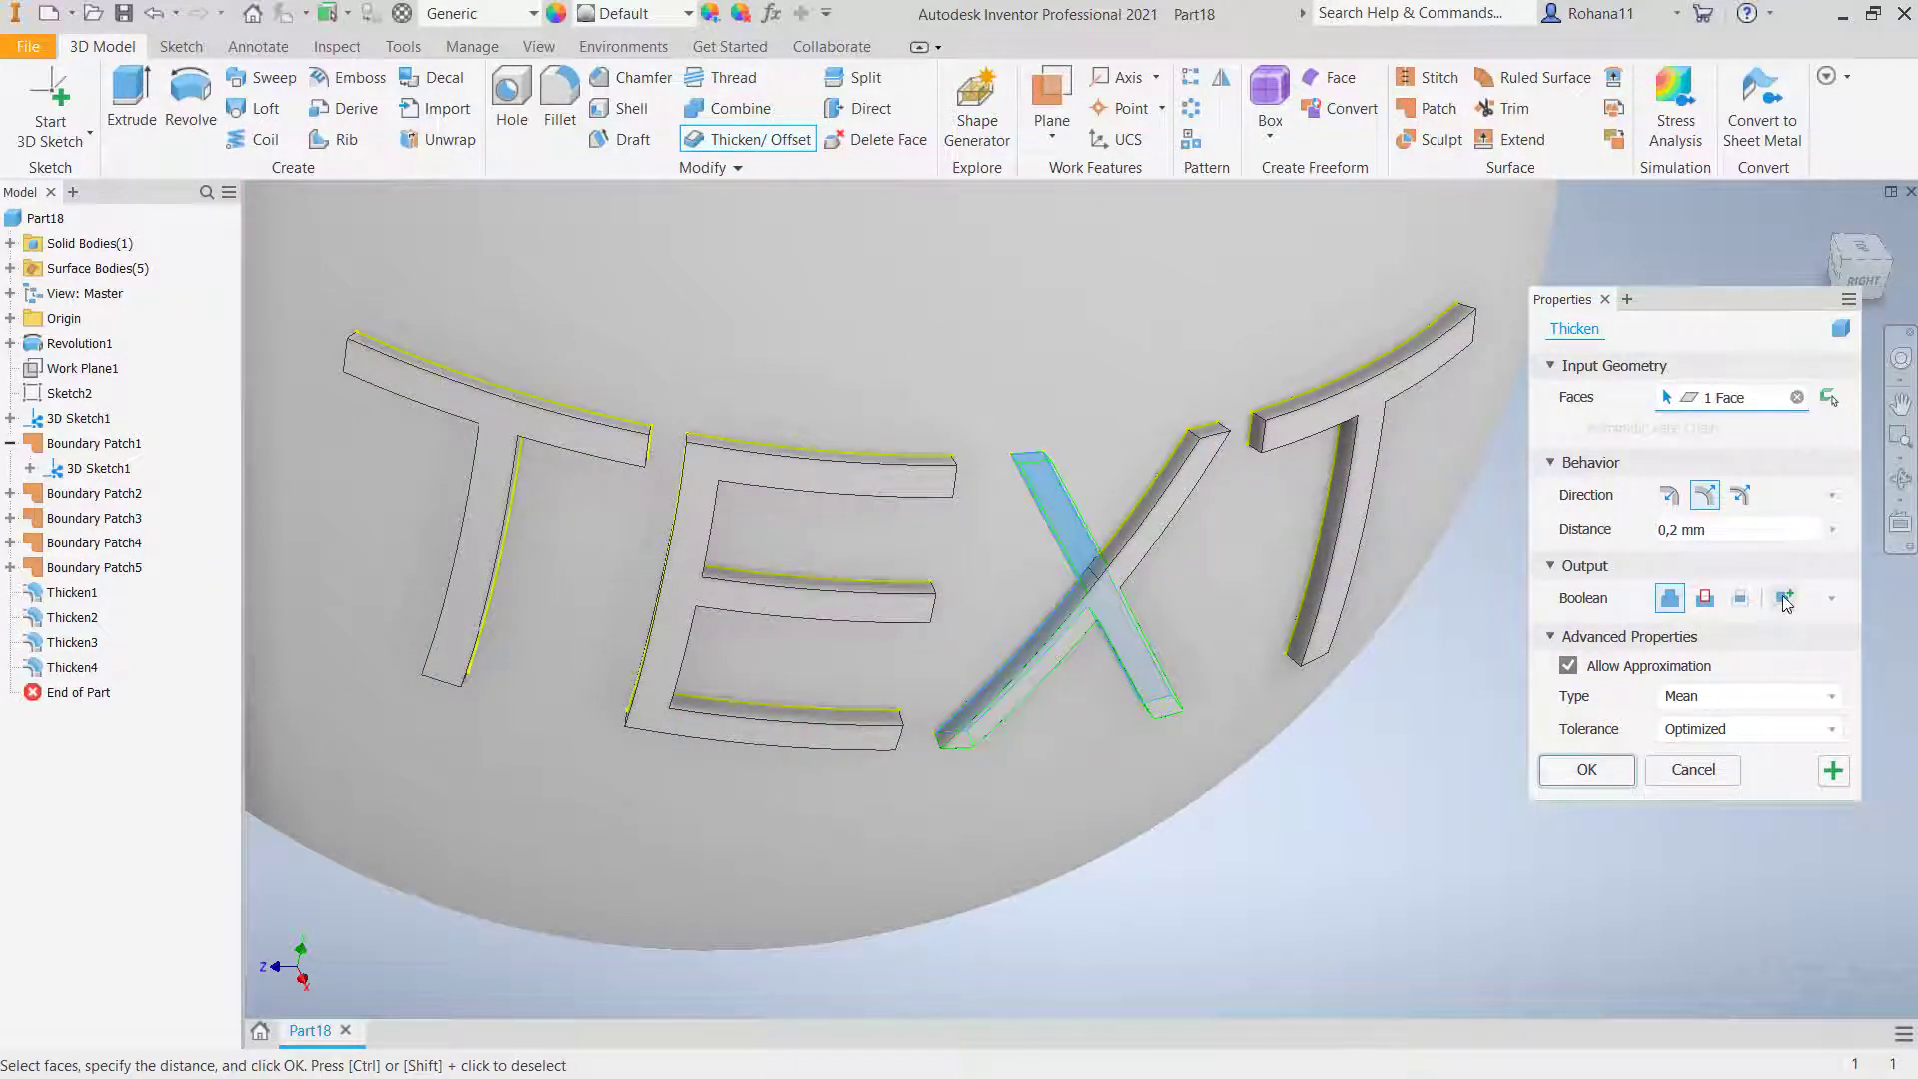
pyautogui.click(1784, 599)
pyautogui.keyDown('shift'); pyautogui.moveTo(1287, 720); pyautogui.dragTo(1328, 779, button='middle'); pyautogui.keyUp('shift')
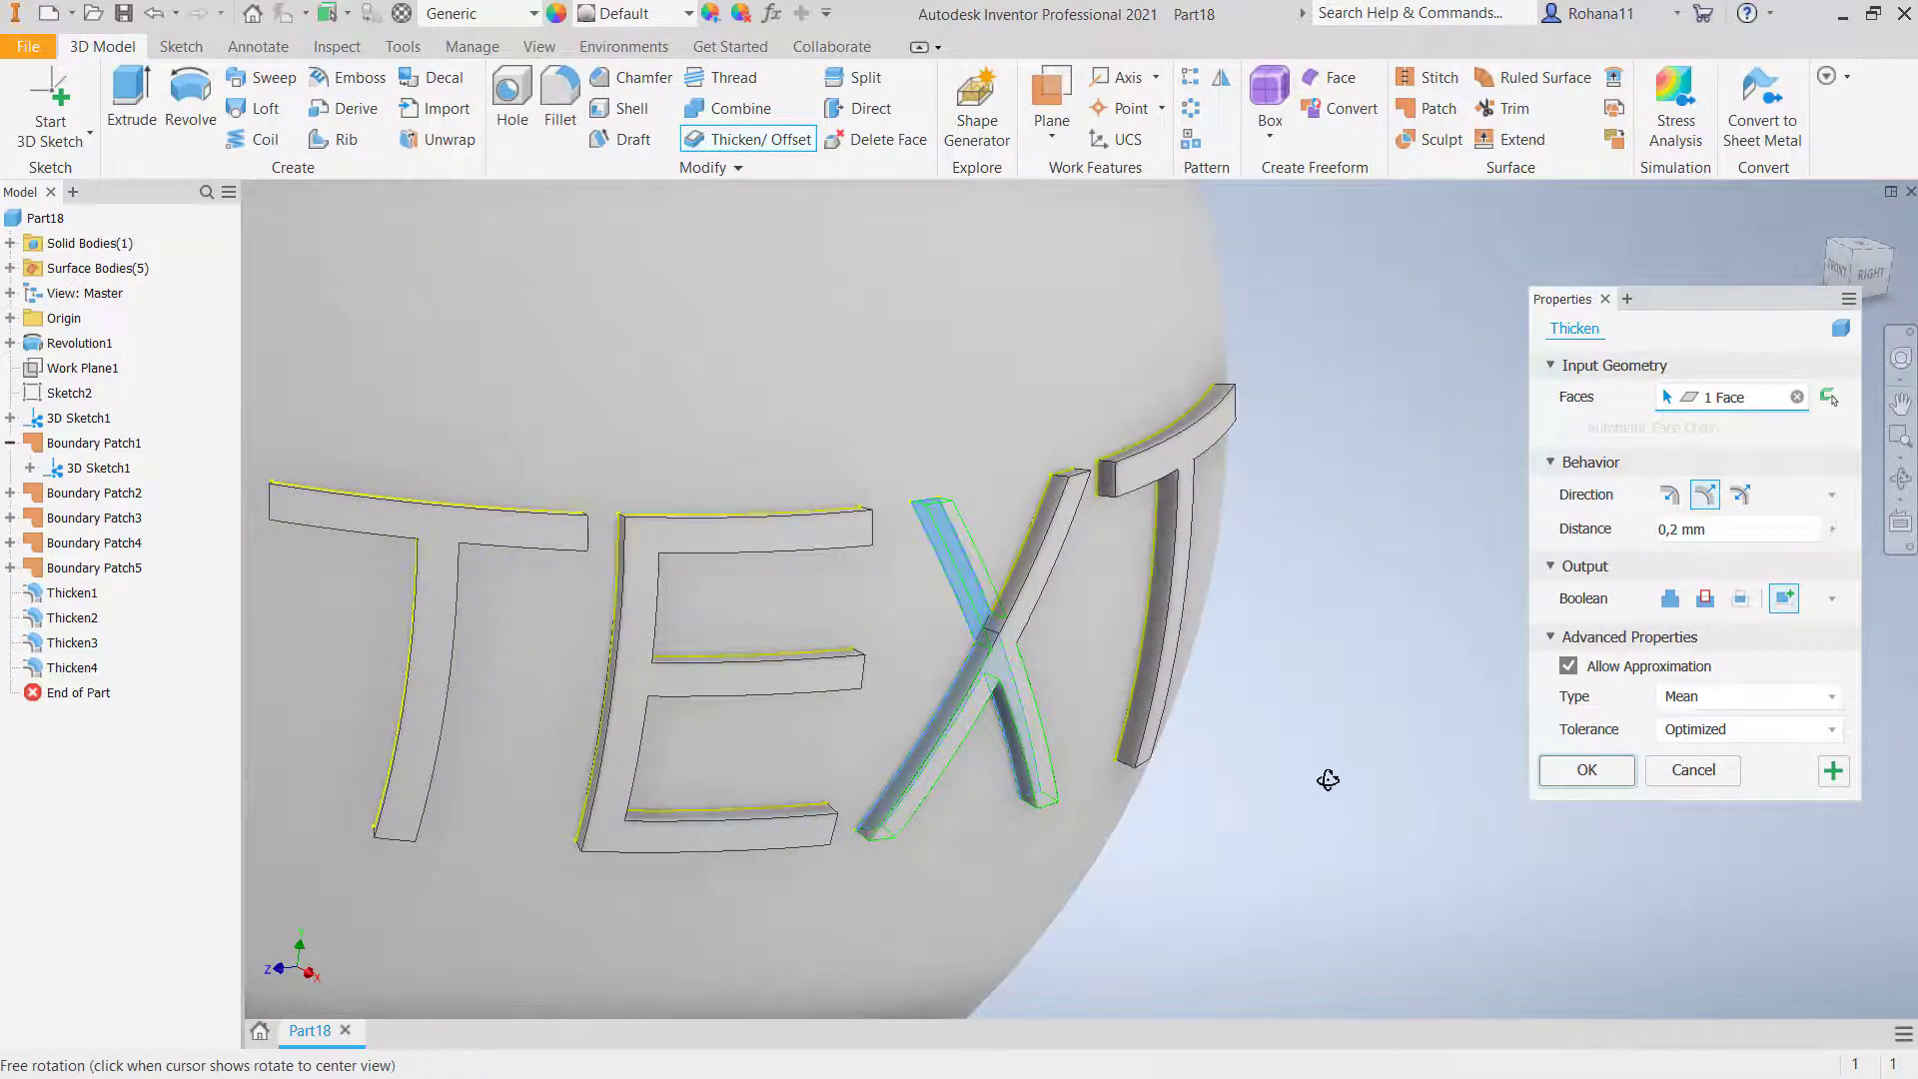
pyautogui.click(1587, 771)
pyautogui.keyDown('shift'); pyautogui.moveTo(1310, 629); pyautogui.dragTo(957, 562, button='middle'); pyautogui.keyUp('shift')
# Step: Orbit to the flat face and show Revolution1's Sketch1 with its 15 mm circle
pyautogui.scroll(-6, 1143, 538)
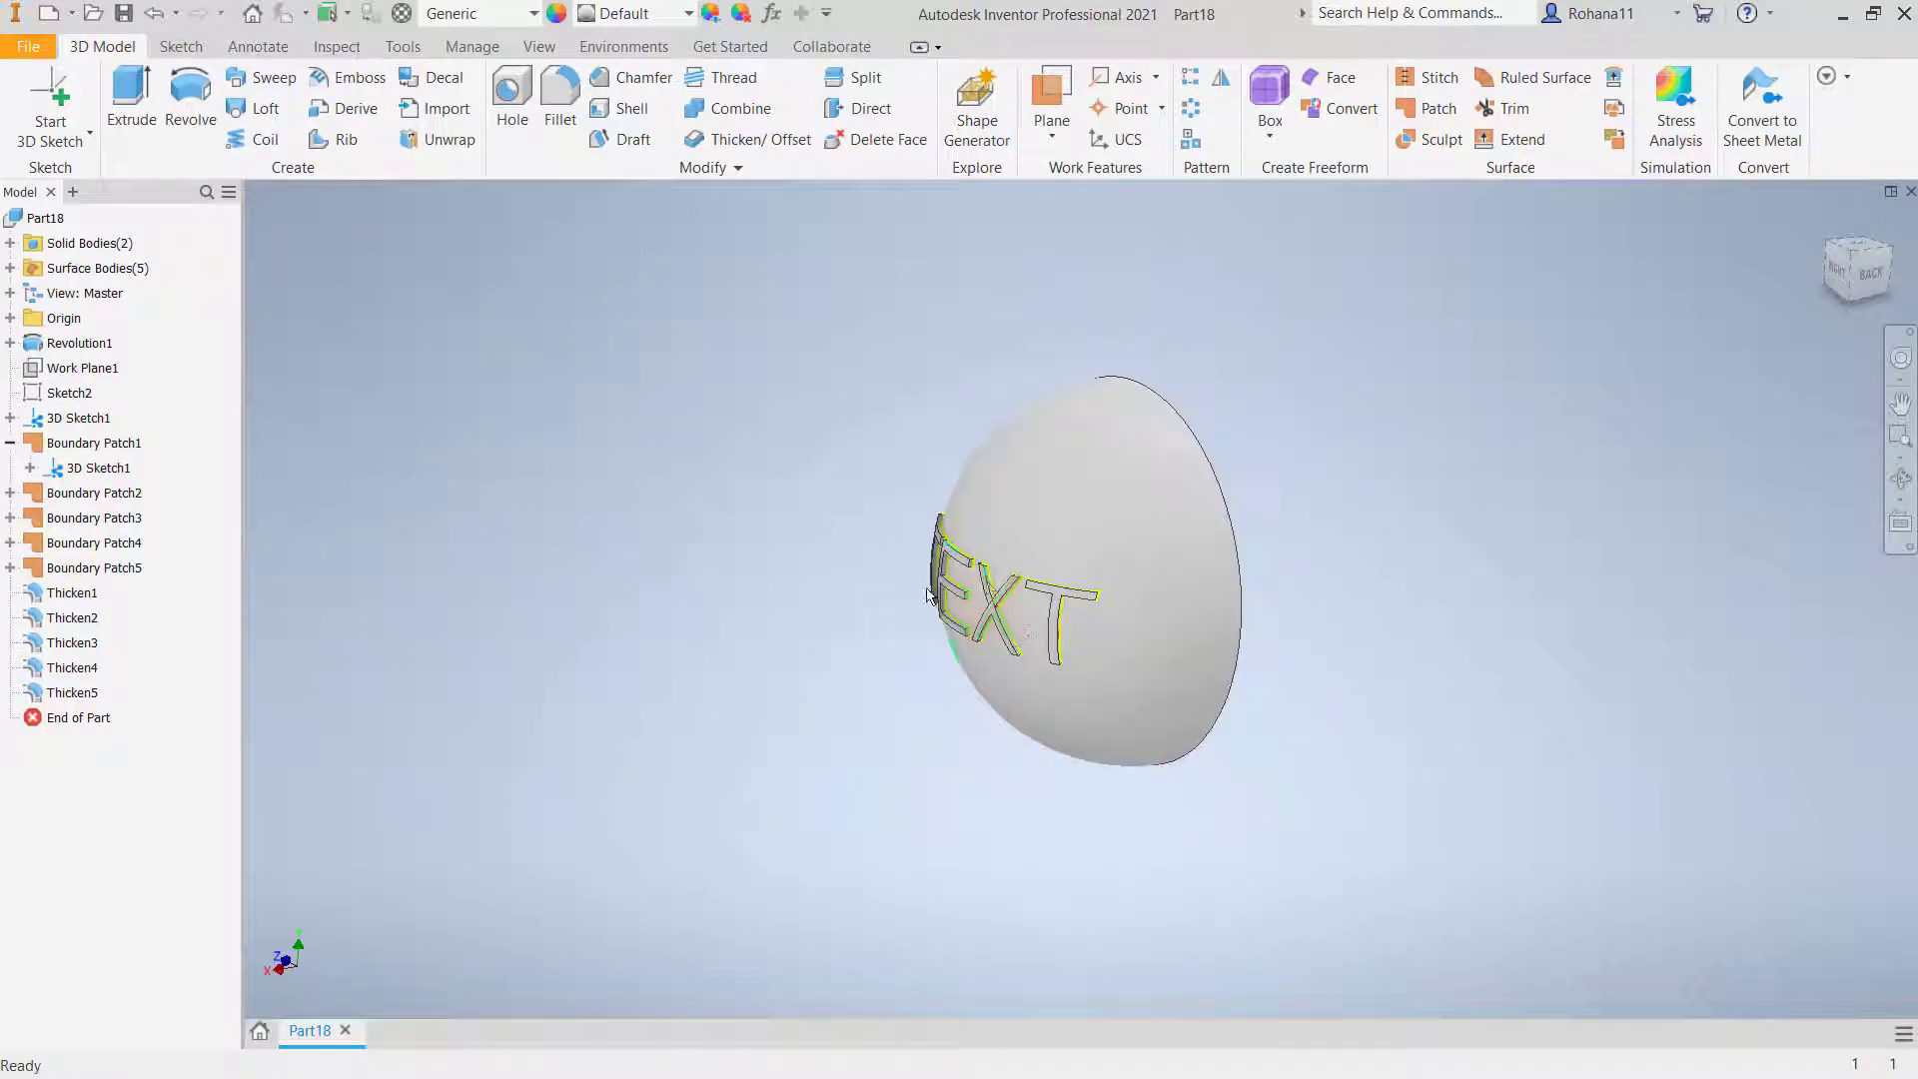
pyautogui.moveTo(1129, 611)
pyautogui.keyDown('shift'); pyautogui.mouseDown(button='middle')
pyautogui.moveTo(988, 599)
pyautogui.moveTo(1149, 584)
pyautogui.moveTo(1074, 571)
pyautogui.moveTo(1155, 445)
pyautogui.moveTo(1228, 479)
pyautogui.moveTo(1149, 582)
pyautogui.mouseUp(button='middle'); pyautogui.keyUp('shift')
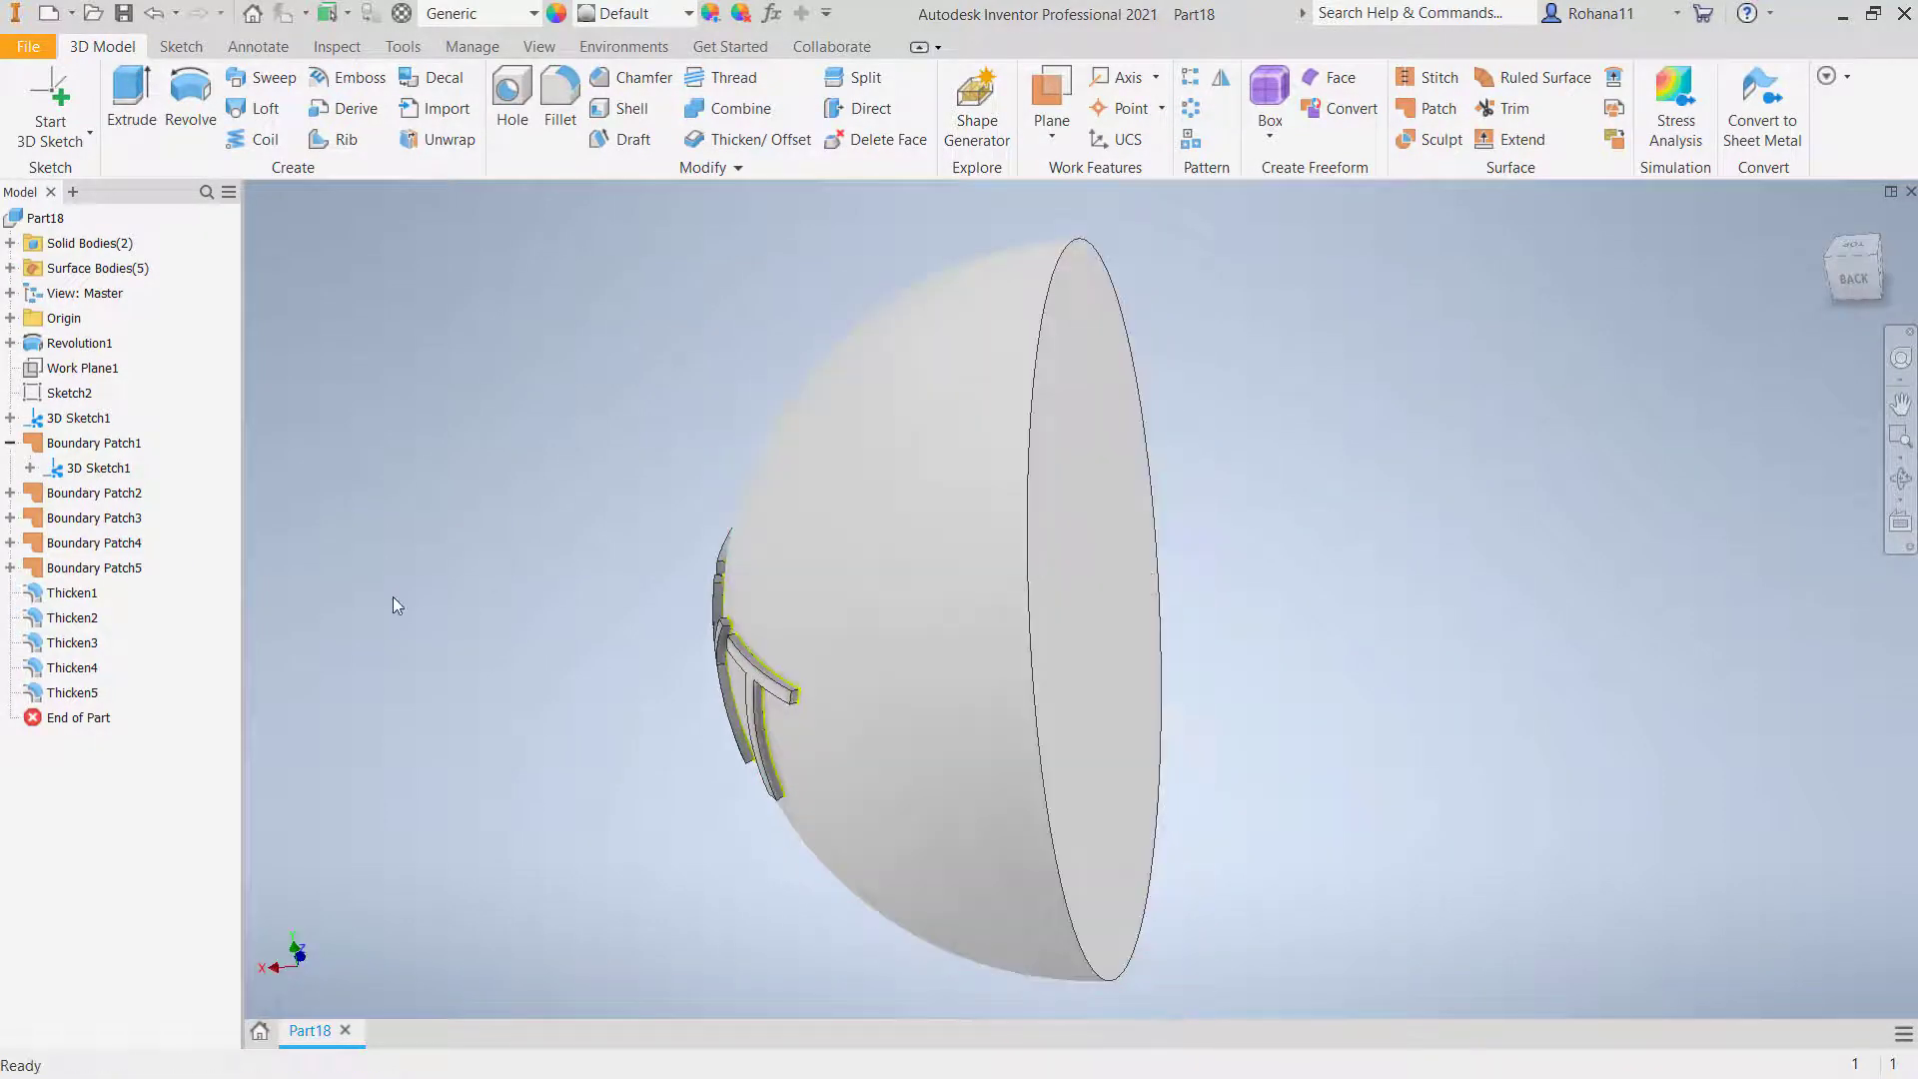
pyautogui.click(78, 418)
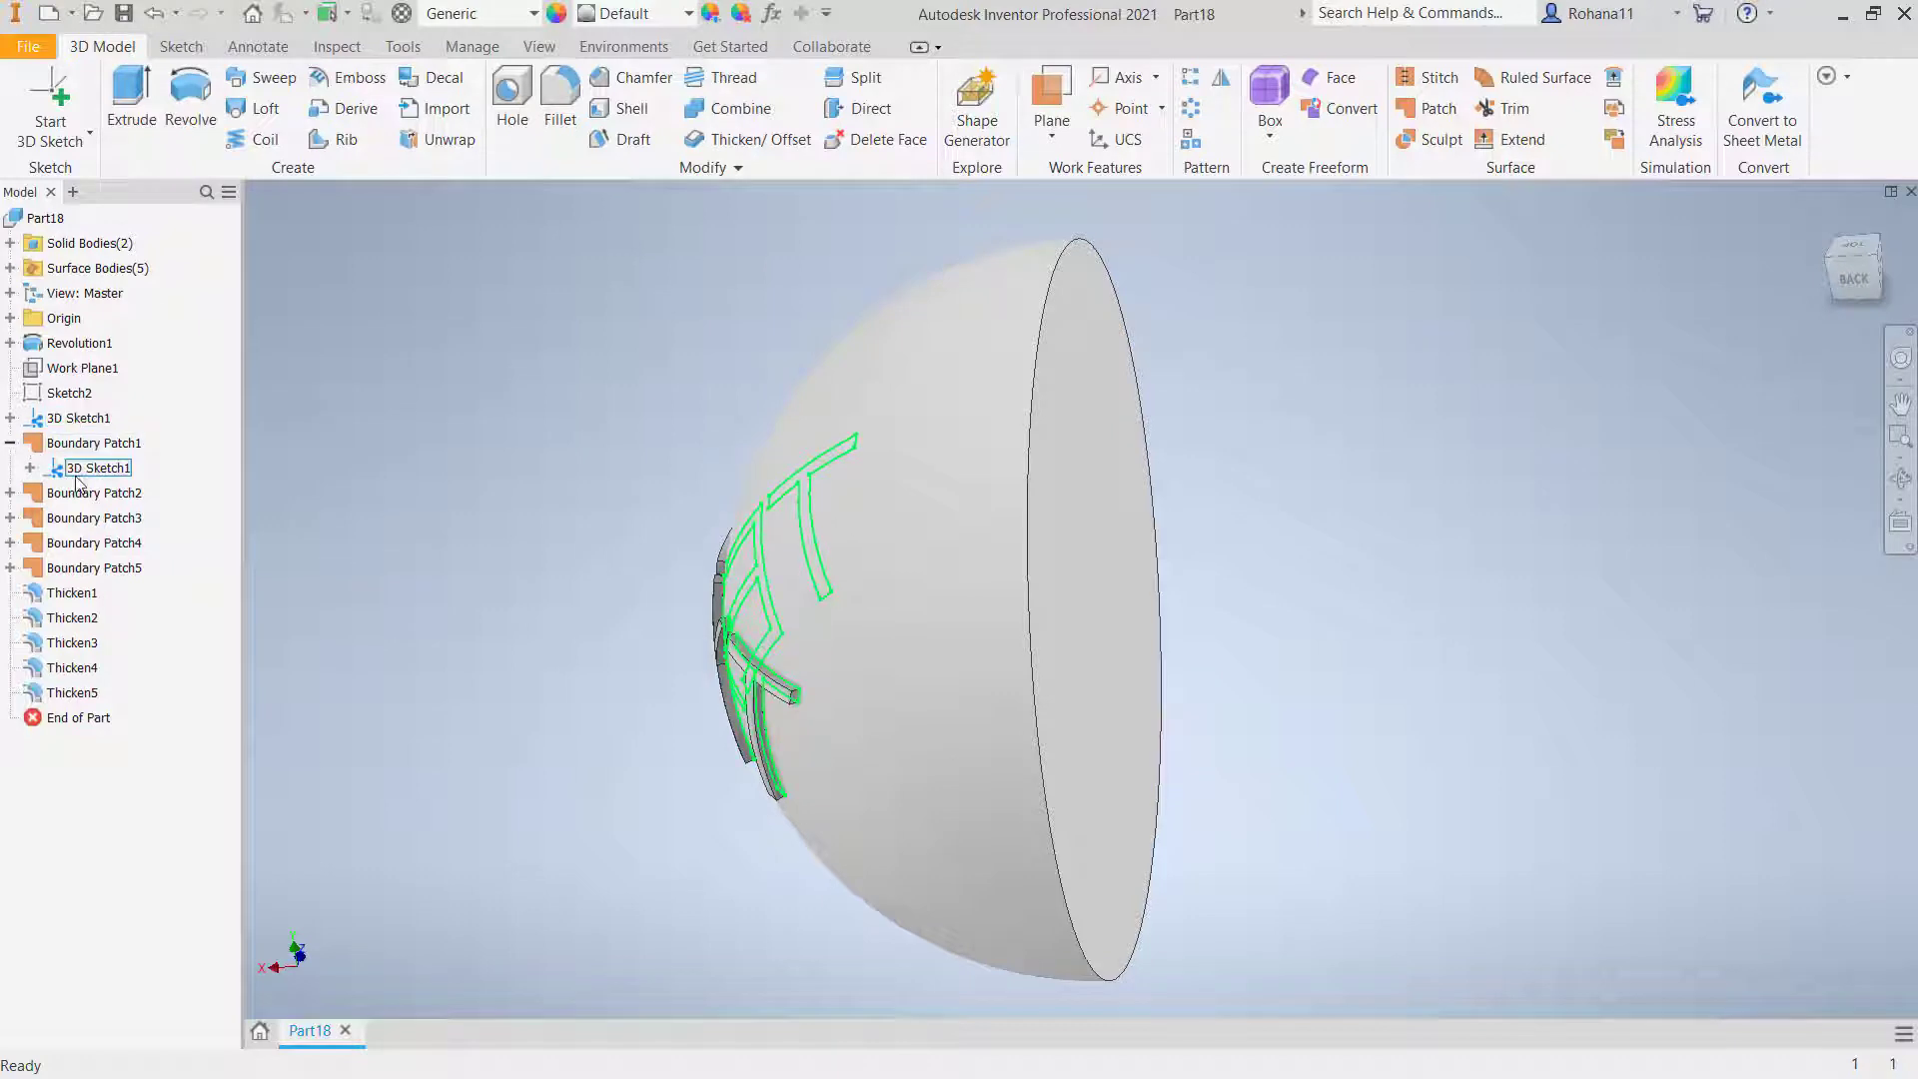
pyautogui.click(73, 392)
pyautogui.click(78, 343)
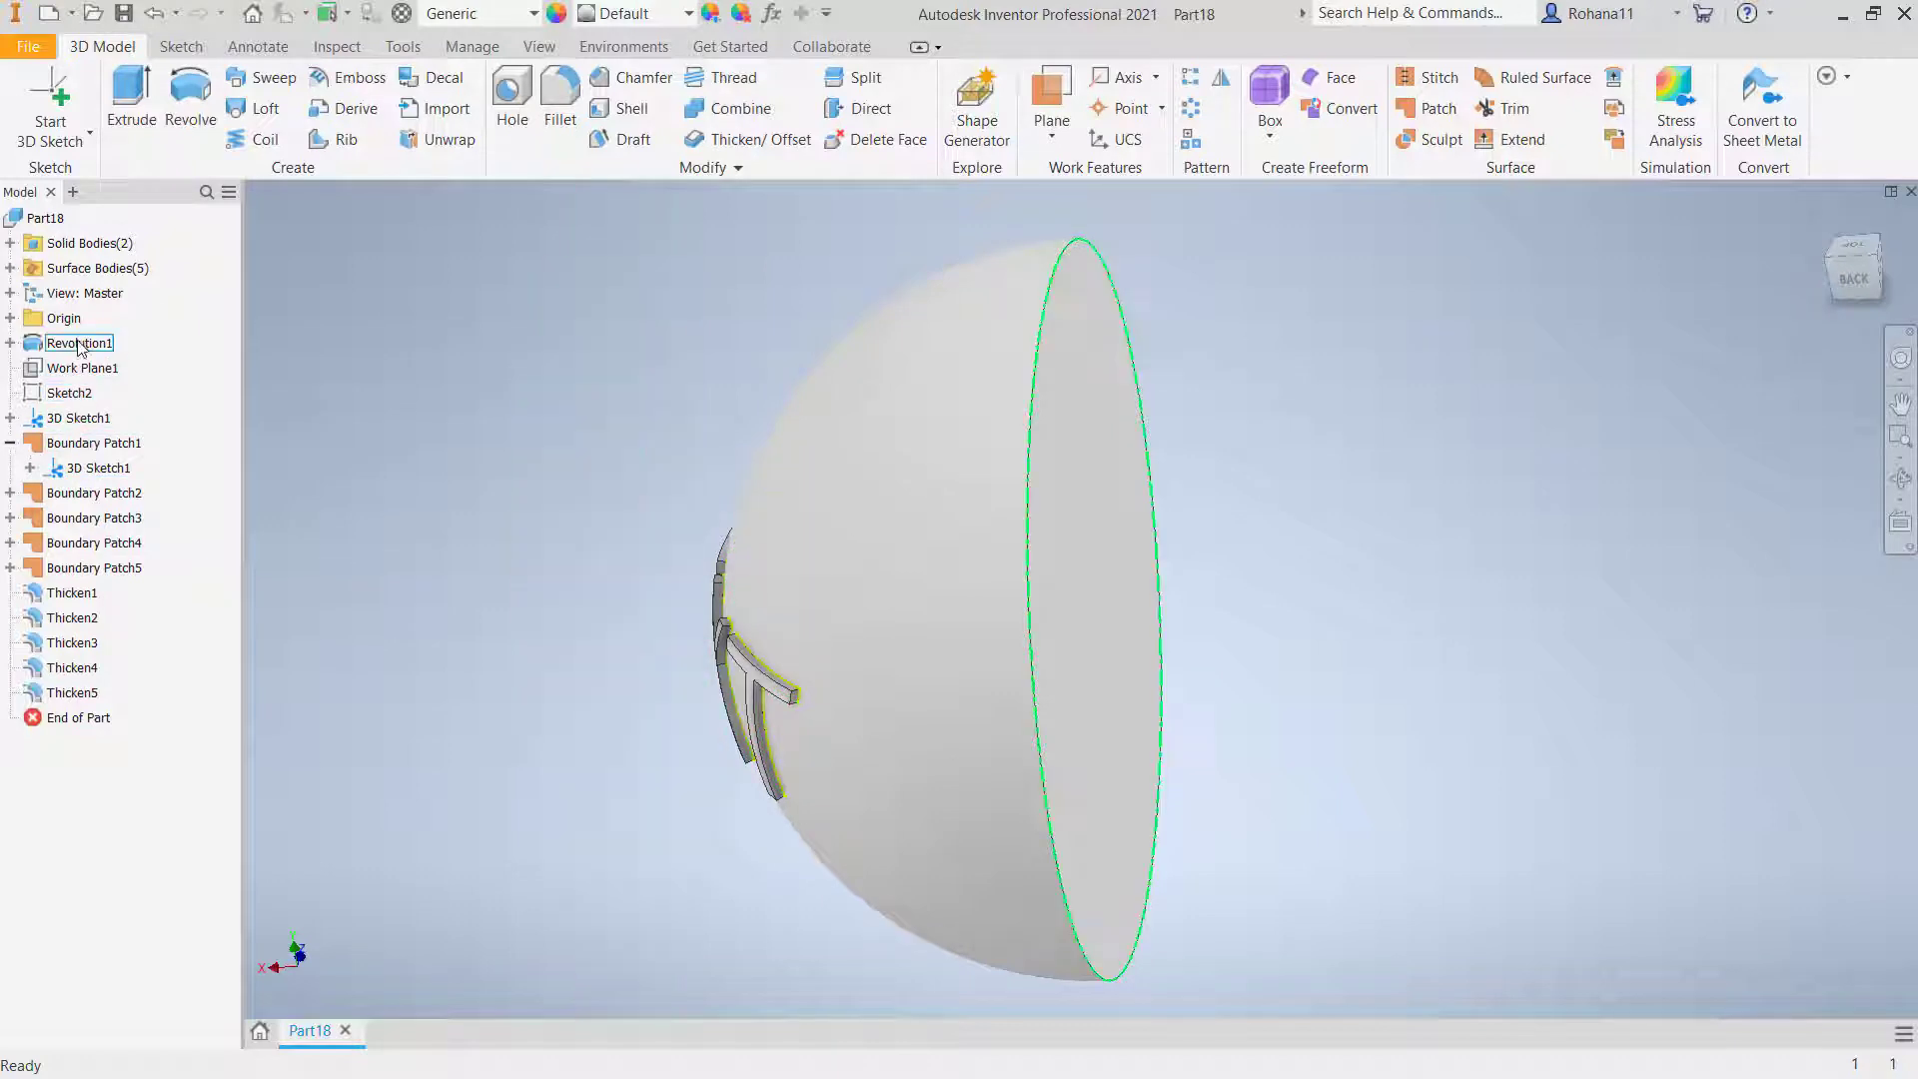
pyautogui.click(10, 343)
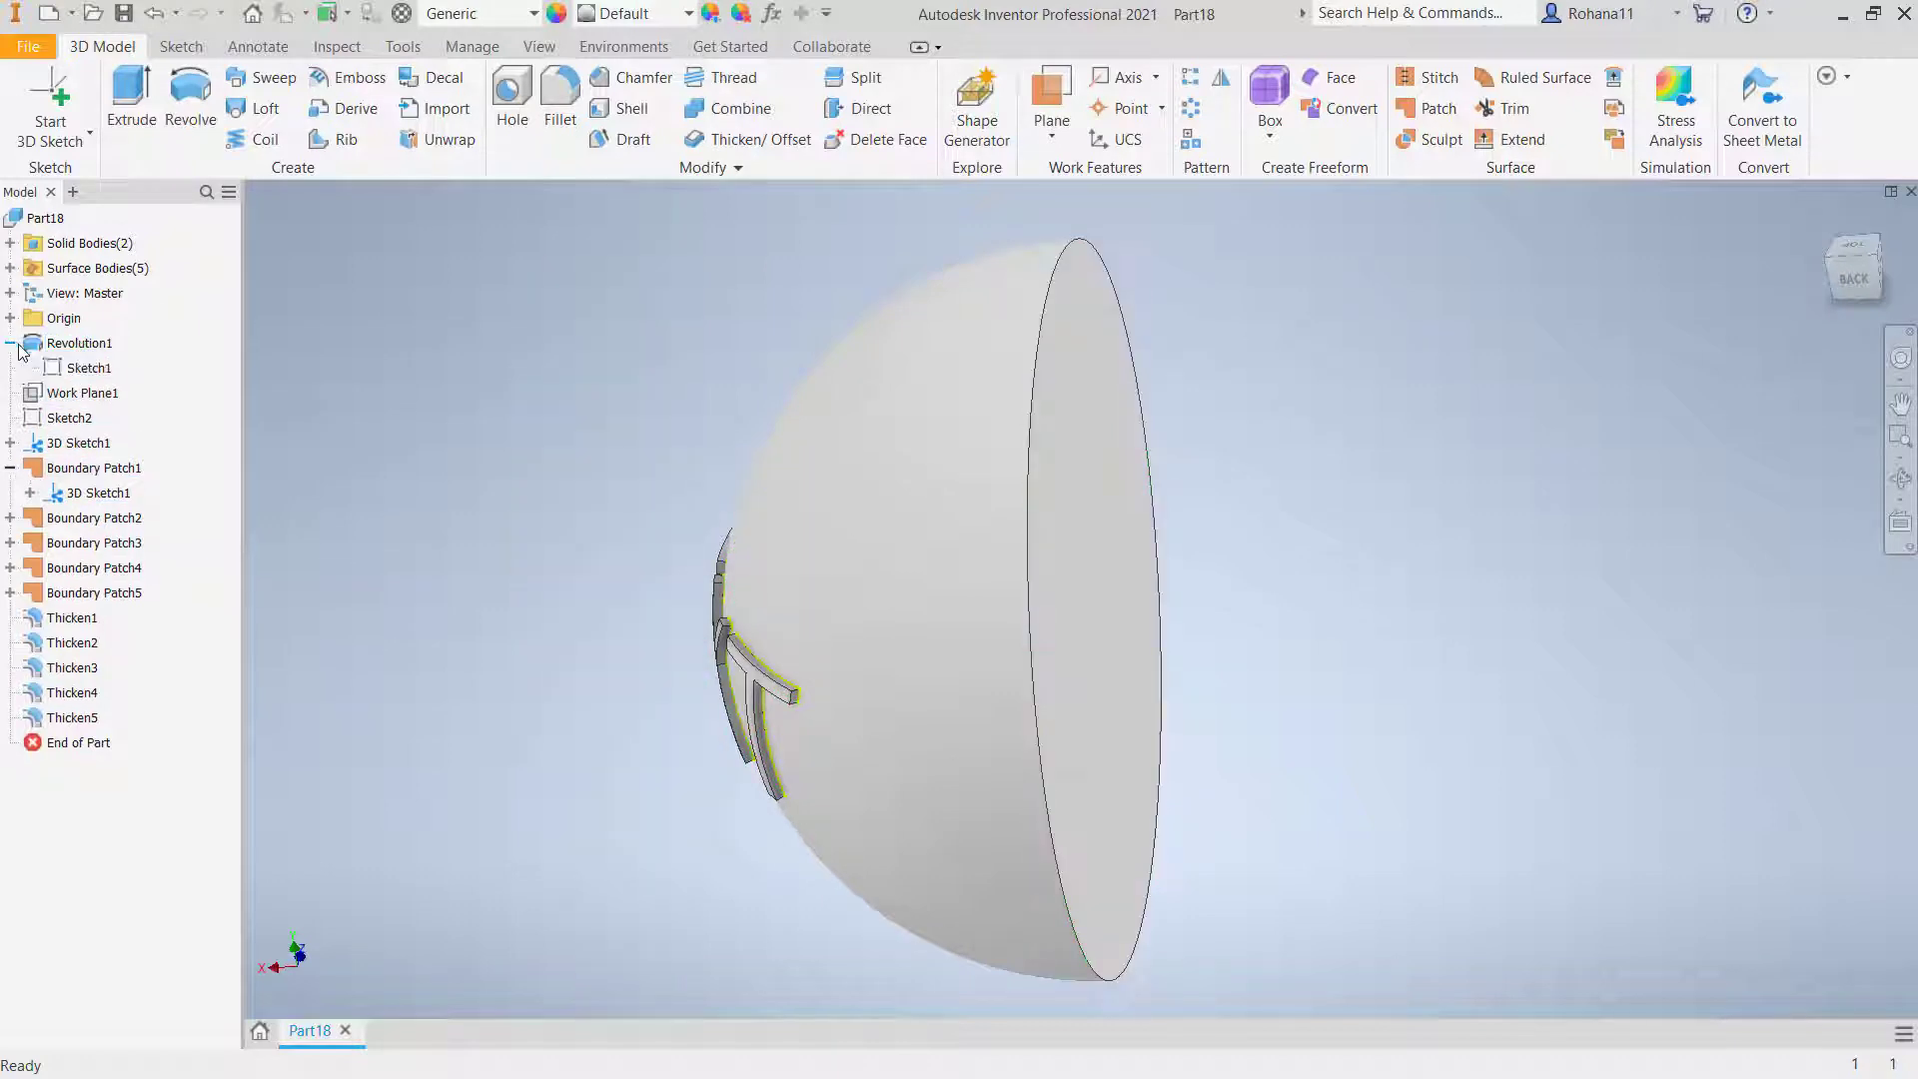
pyautogui.rightClick(80, 369)
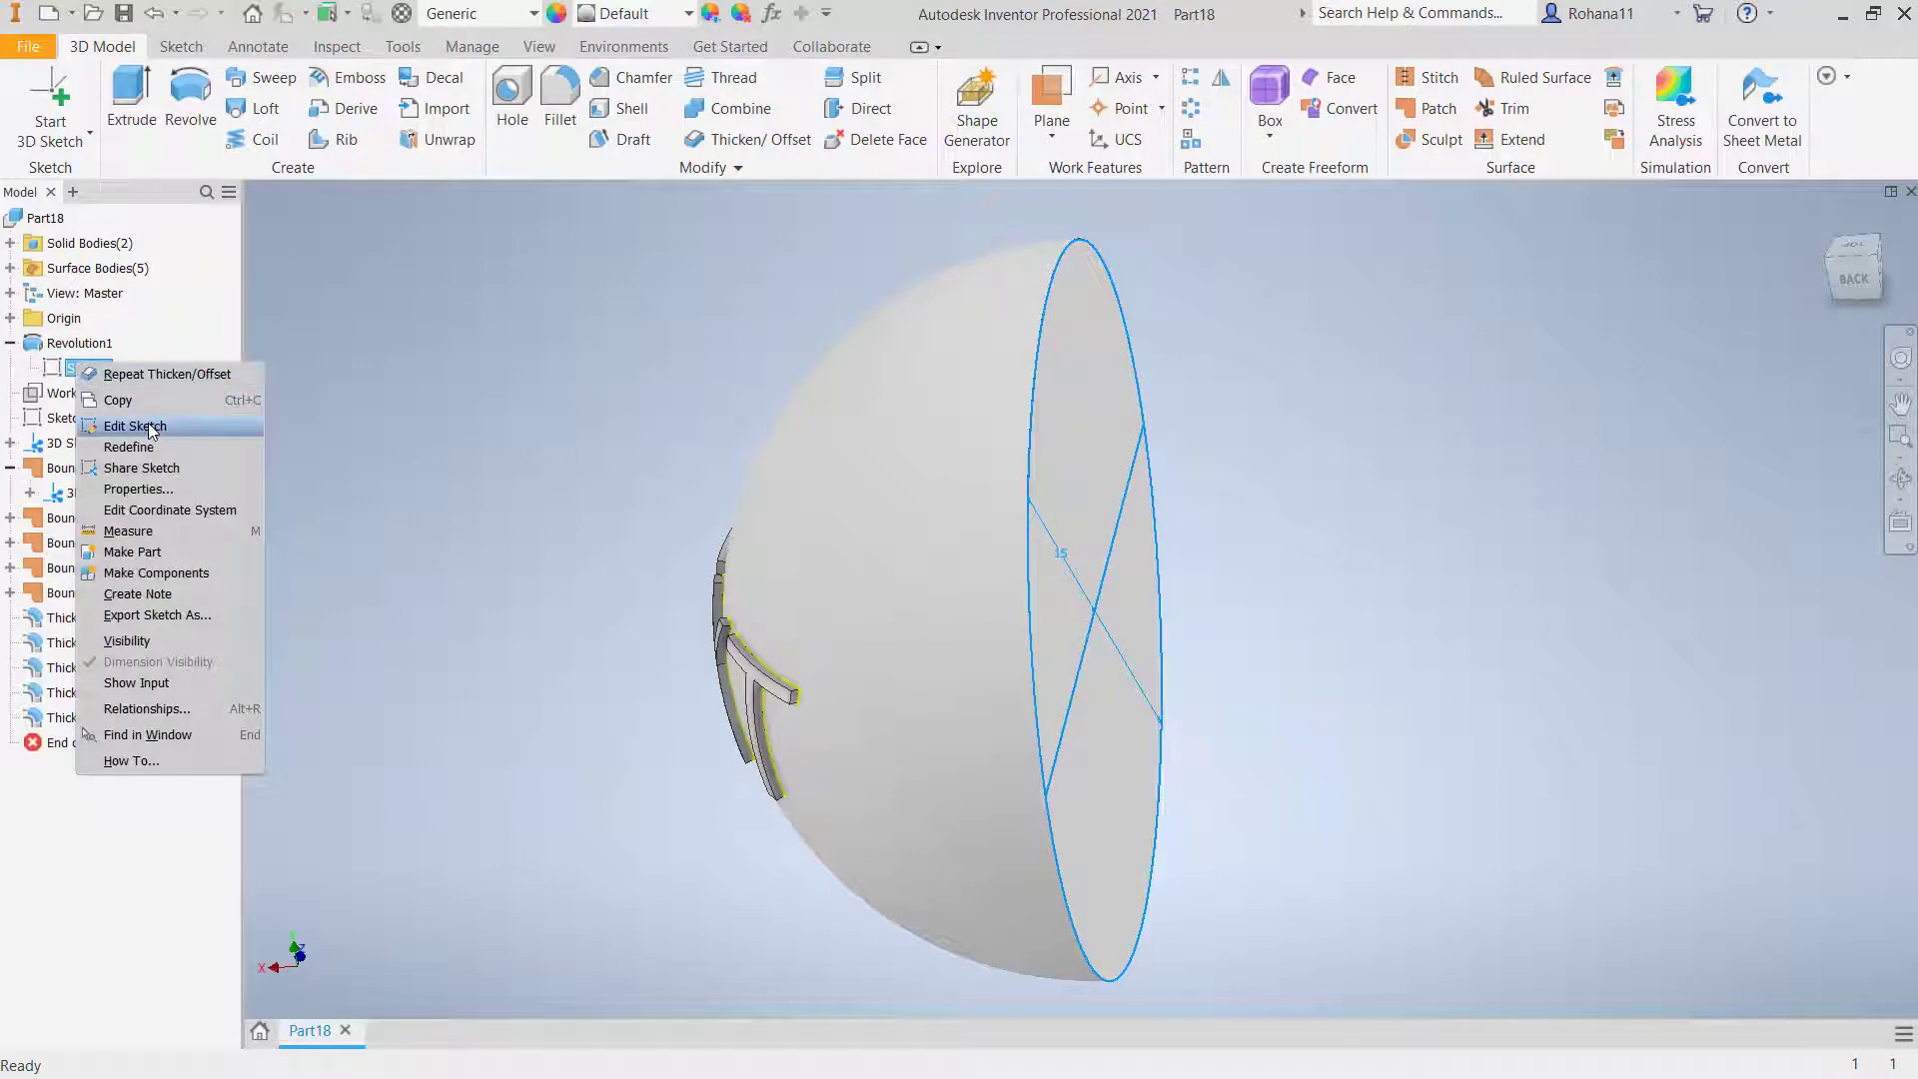
pyautogui.click(148, 640)
pyautogui.moveTo(656, 583)
pyautogui.keyDown('shift'); pyautogui.mouseDown(button='middle')
pyautogui.moveTo(620, 513)
pyautogui.moveTo(569, 539)
pyautogui.mouseUp(button='middle'); pyautogui.keyUp('shift')
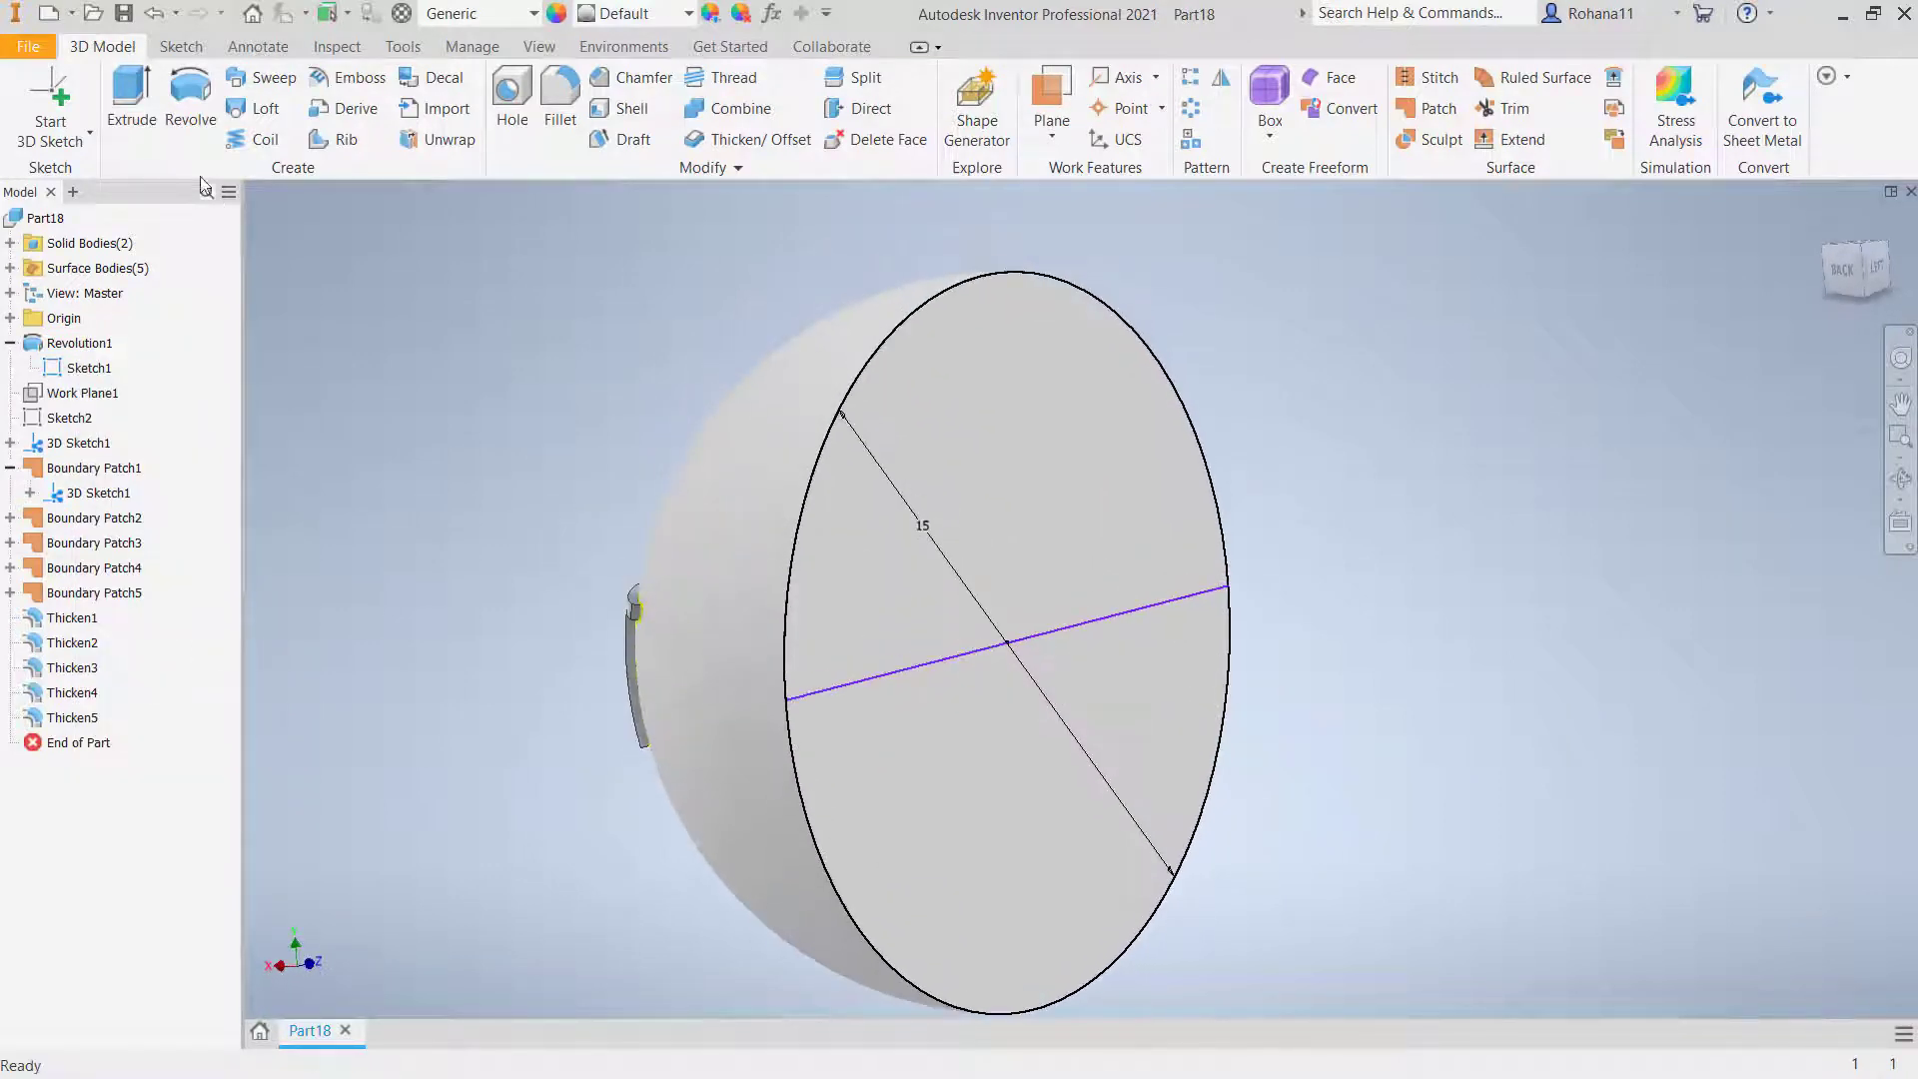
# Step: Revolve the upper half-disc 180° about the diameter line in the flipped direction
pyautogui.click(204, 100)
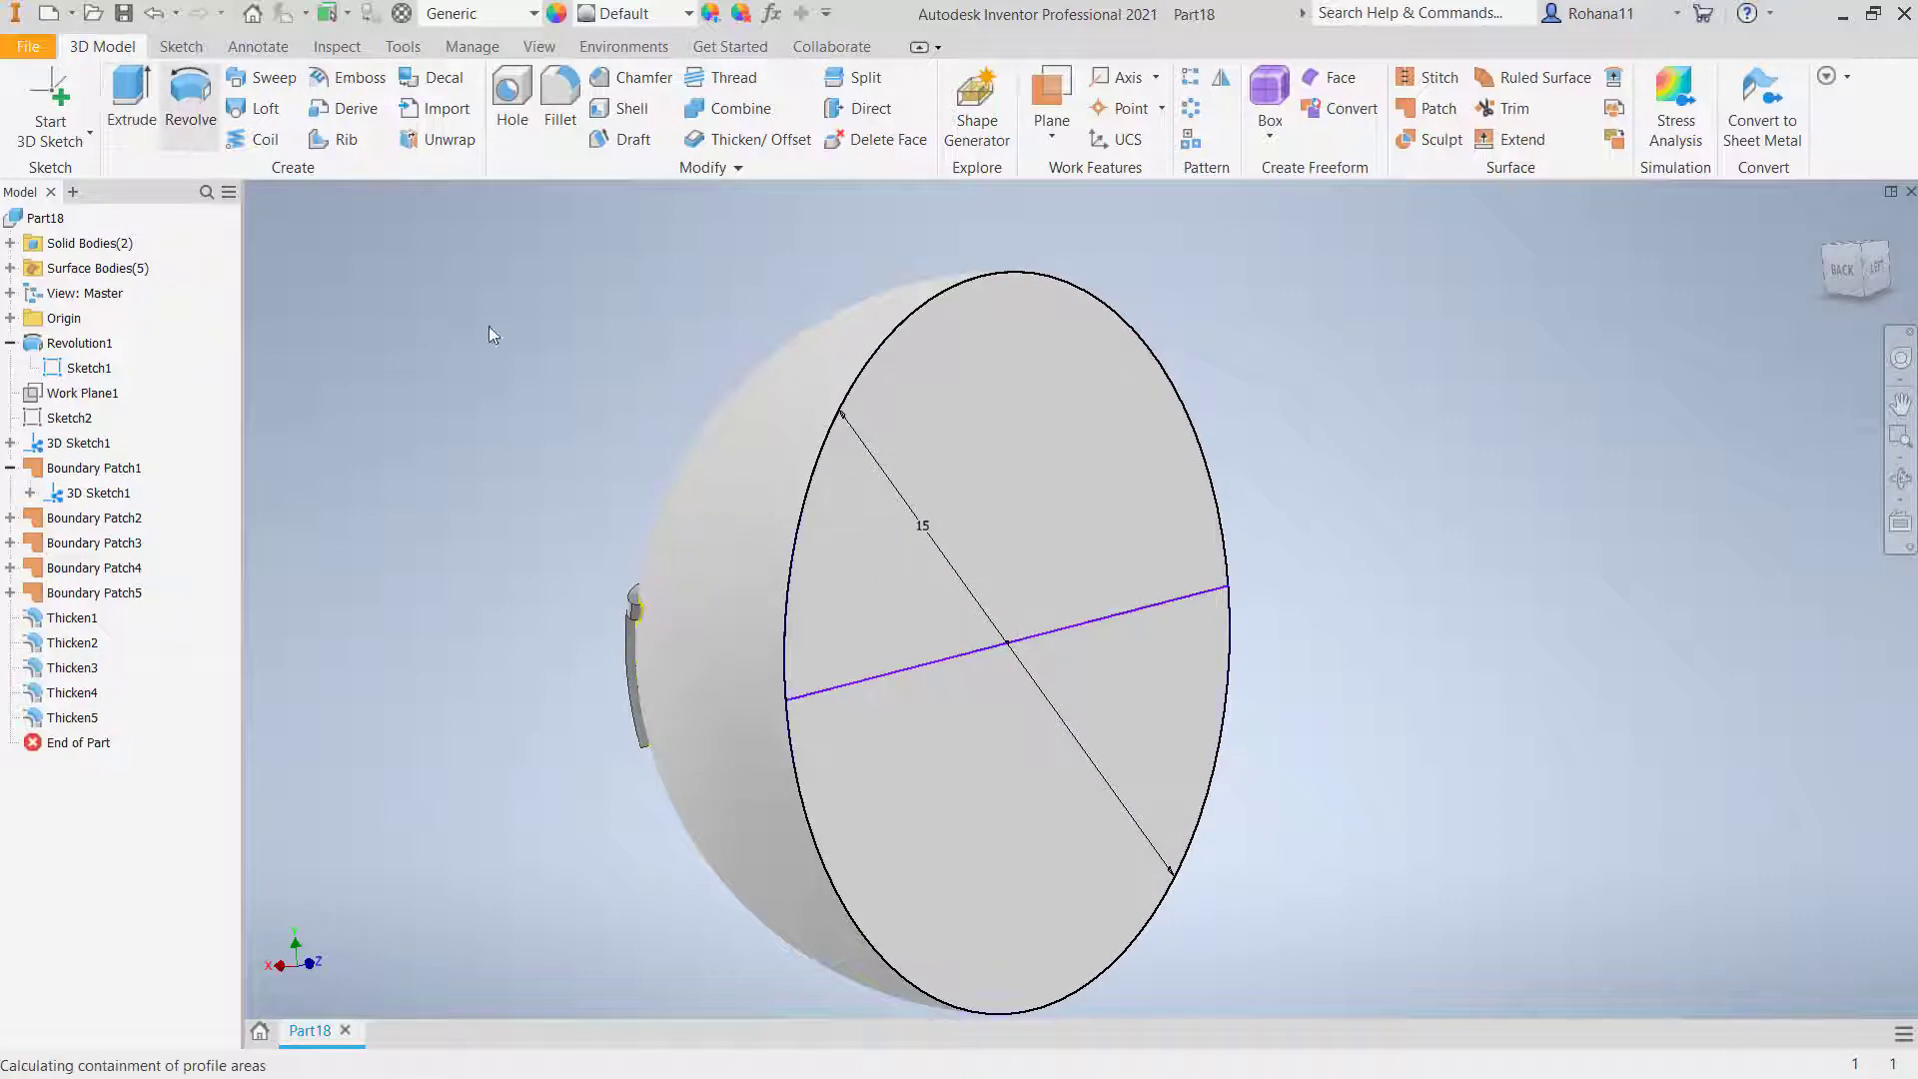
pyautogui.click(1061, 487)
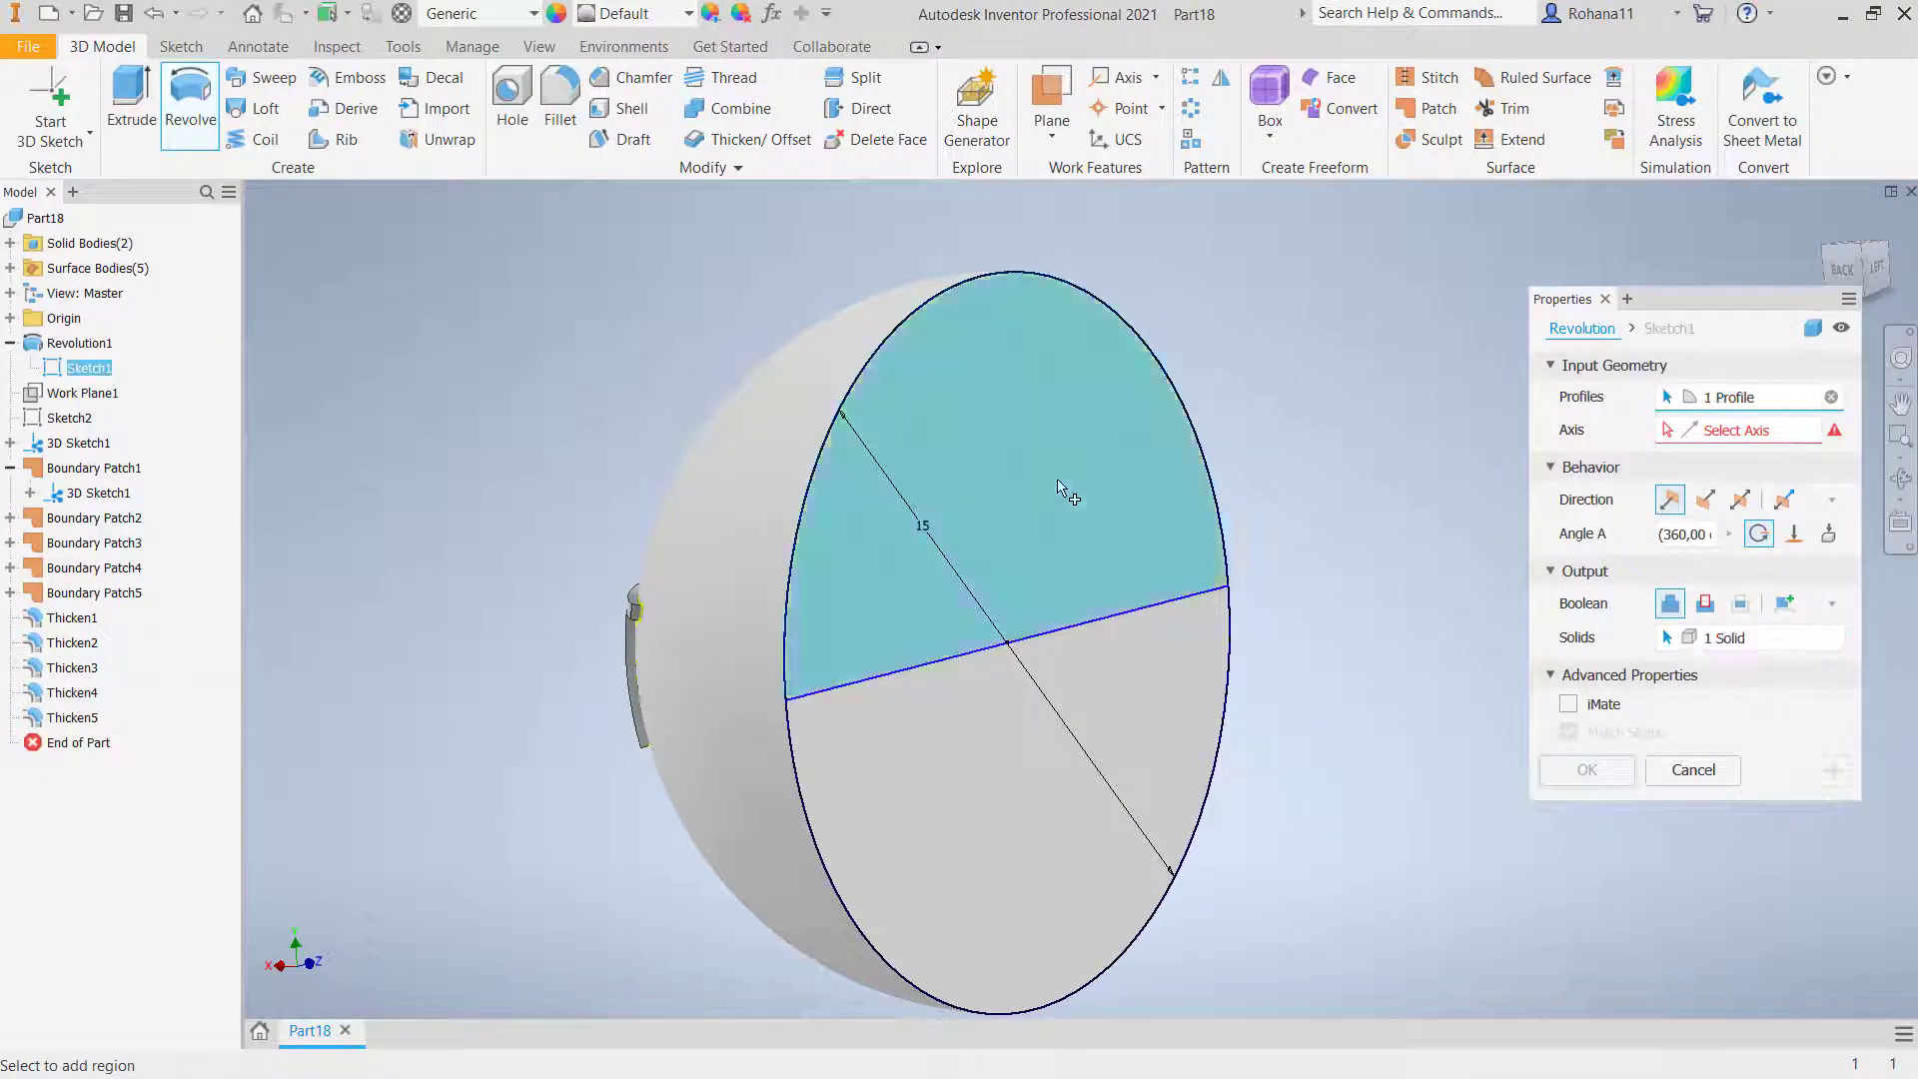
pyautogui.click(1736, 440)
pyautogui.click(1194, 608)
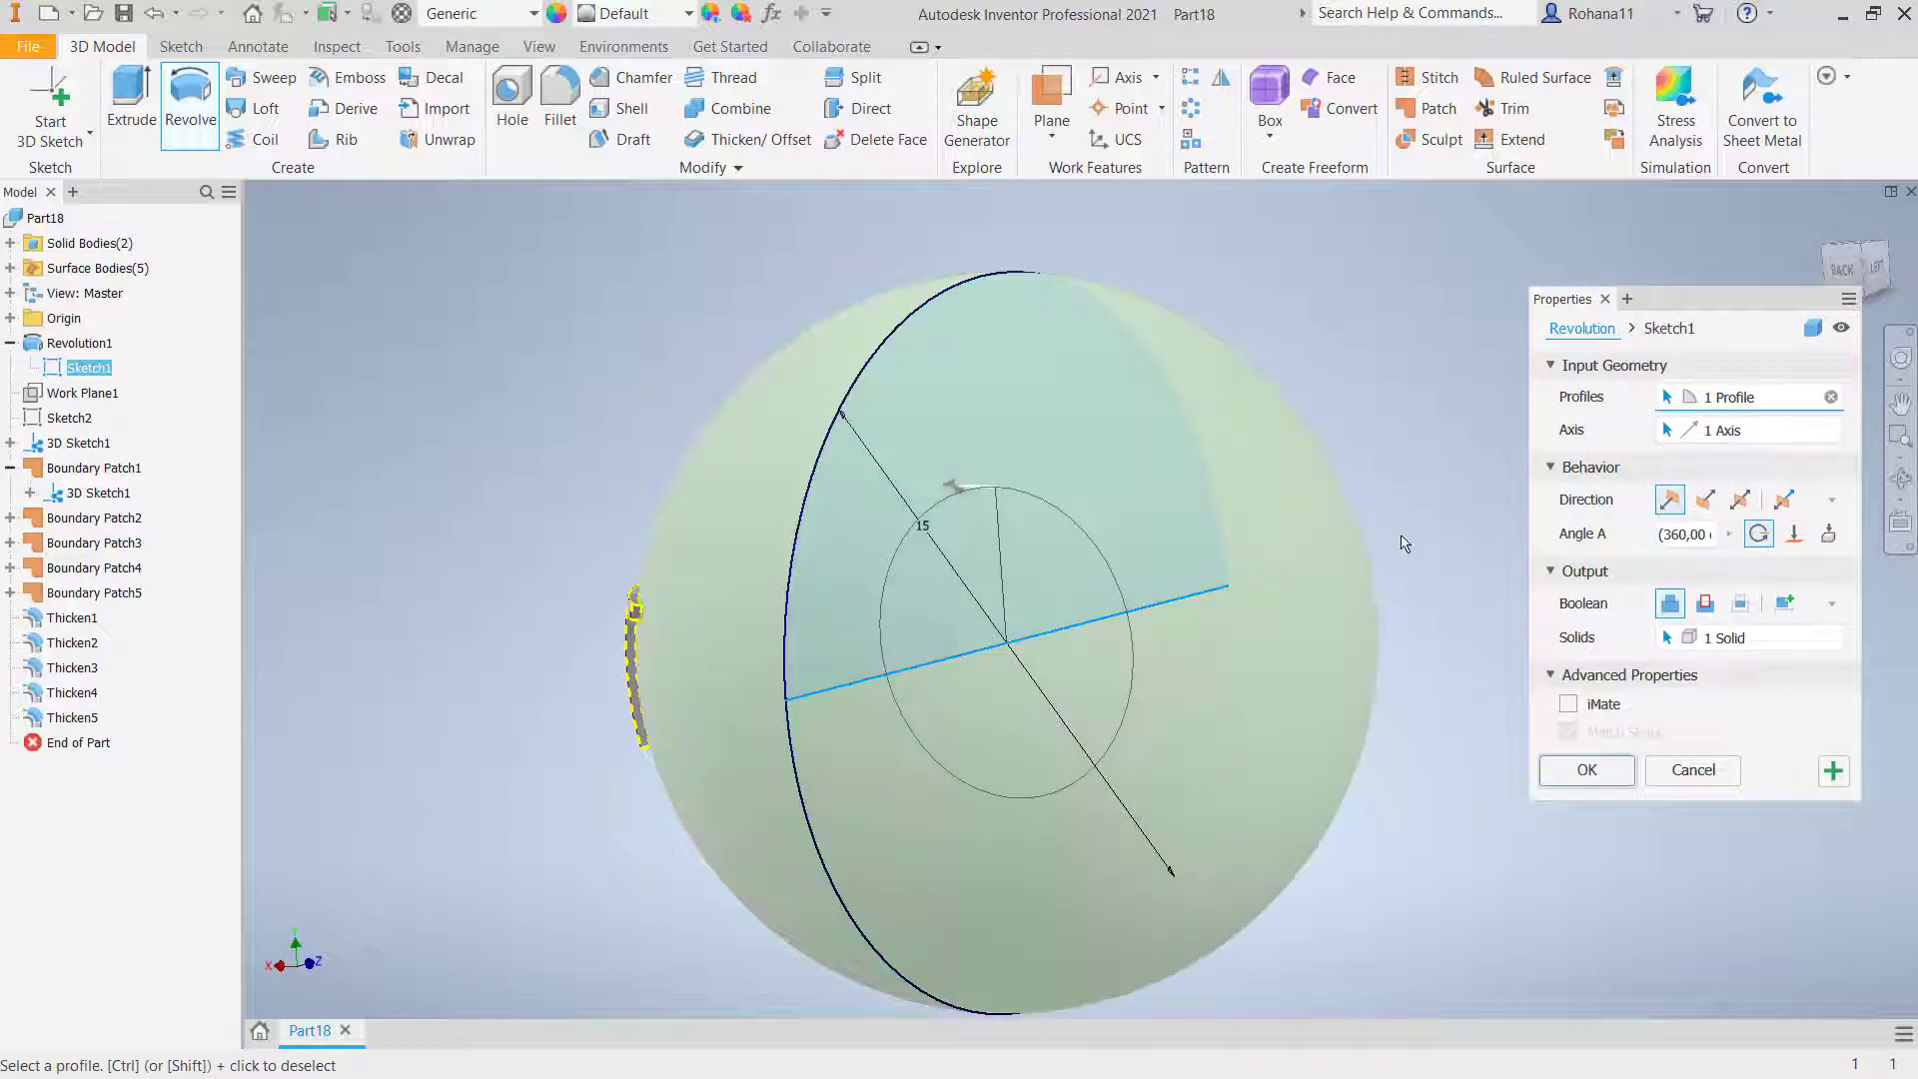
pyautogui.click(1696, 533)
pyautogui.write('180')
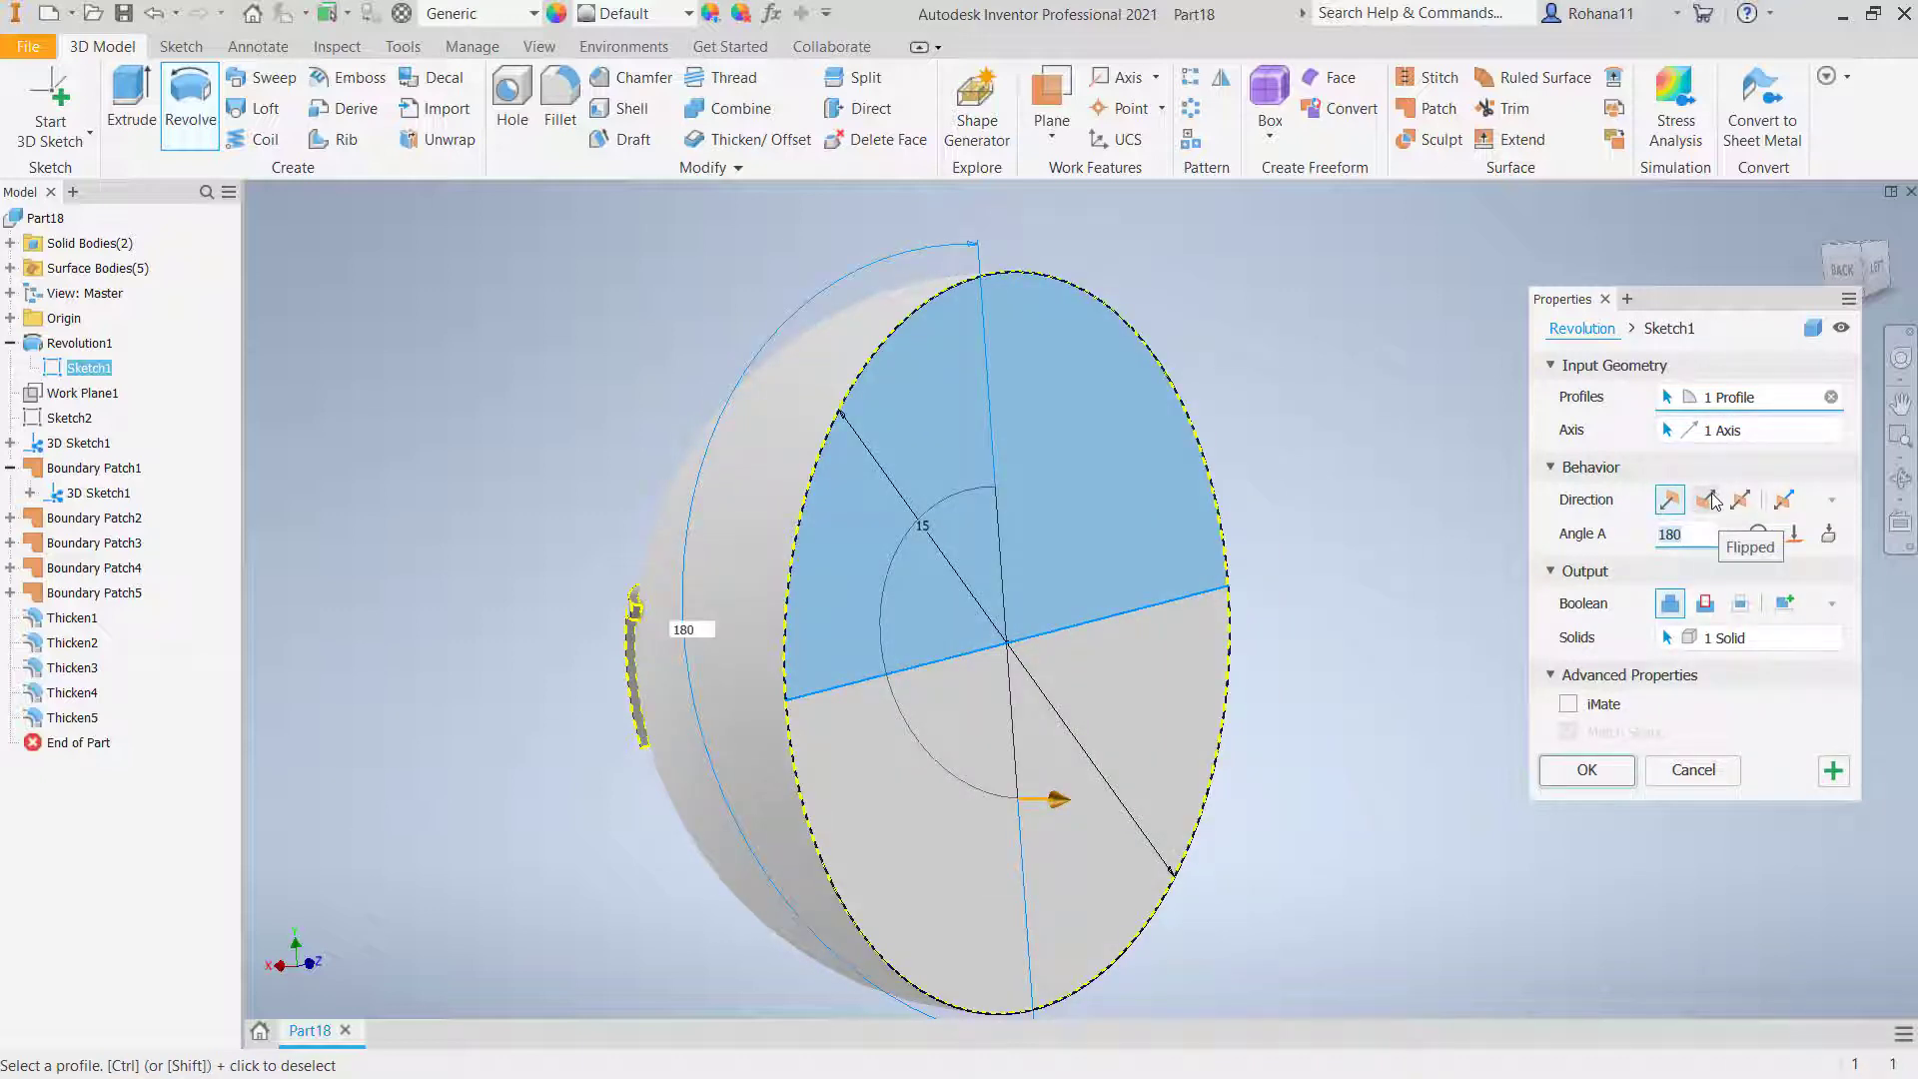
pyautogui.click(1714, 500)
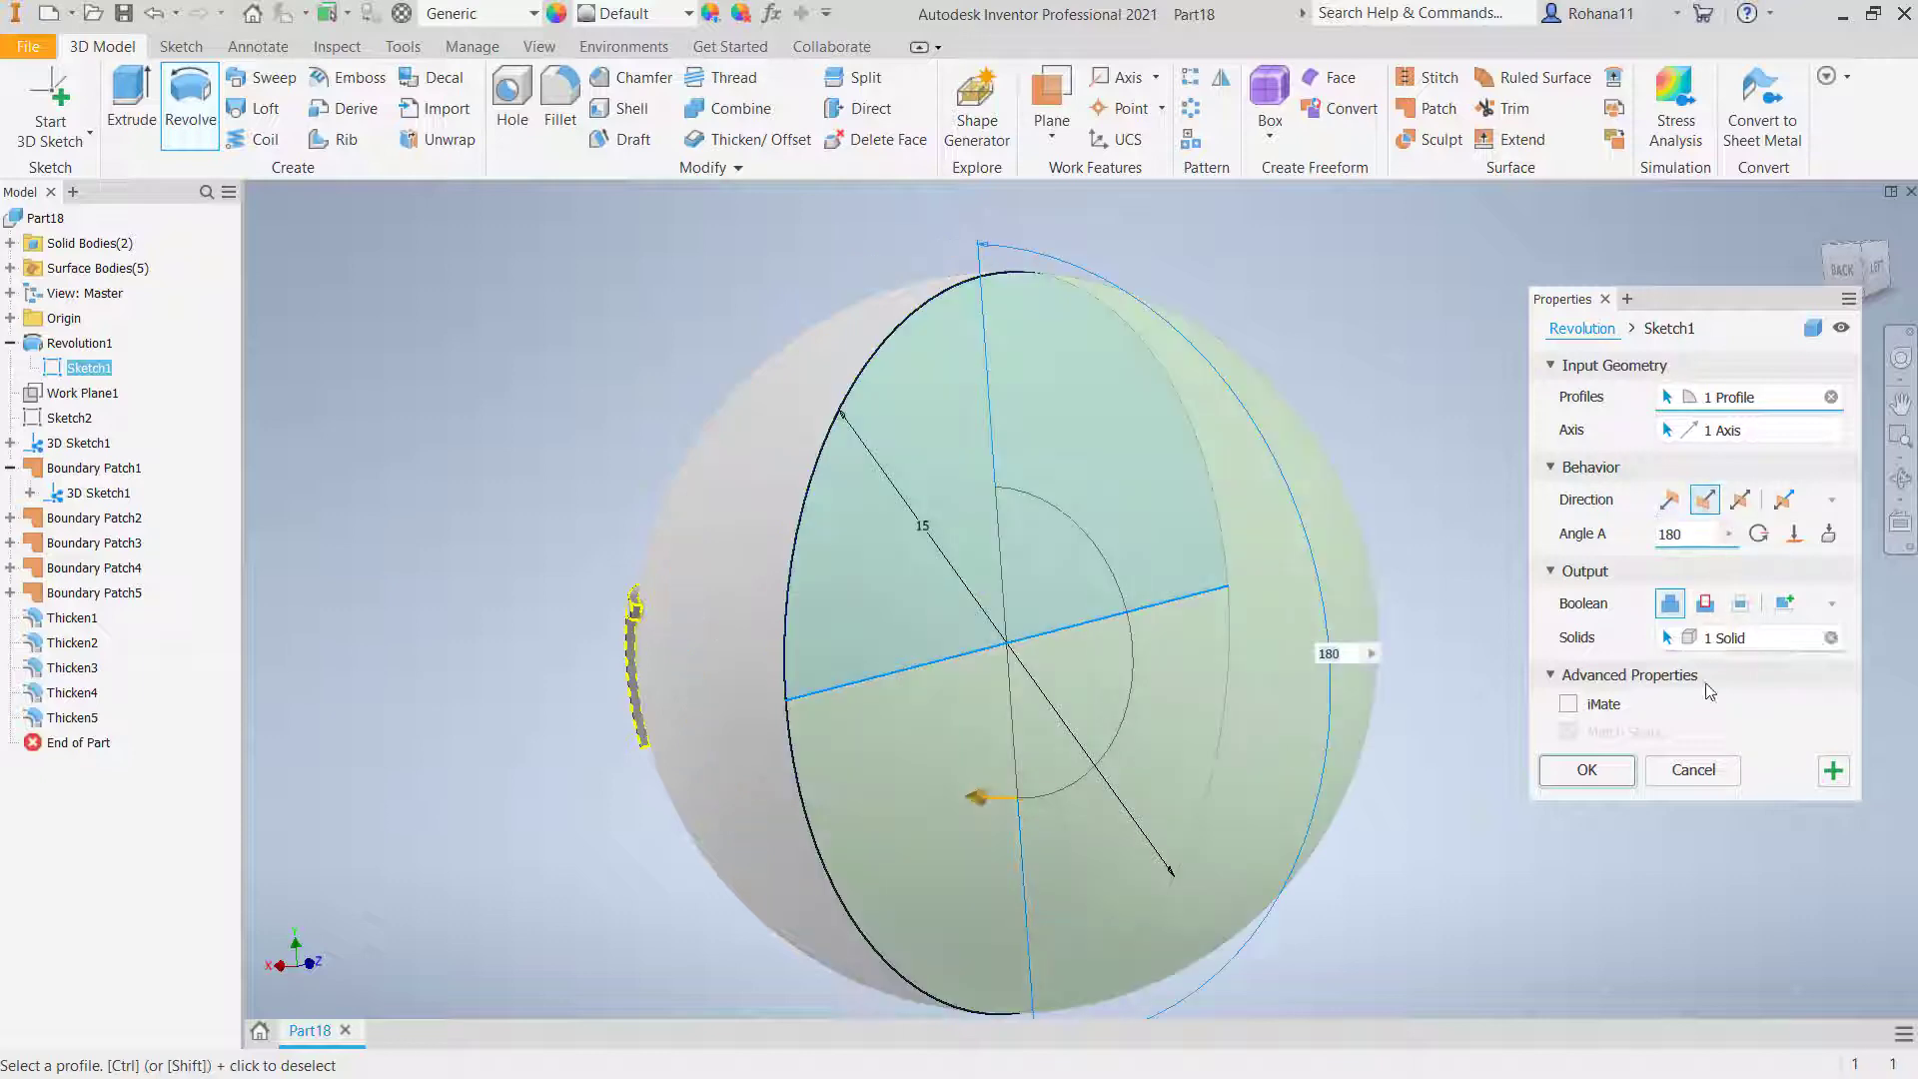
pyautogui.click(1582, 770)
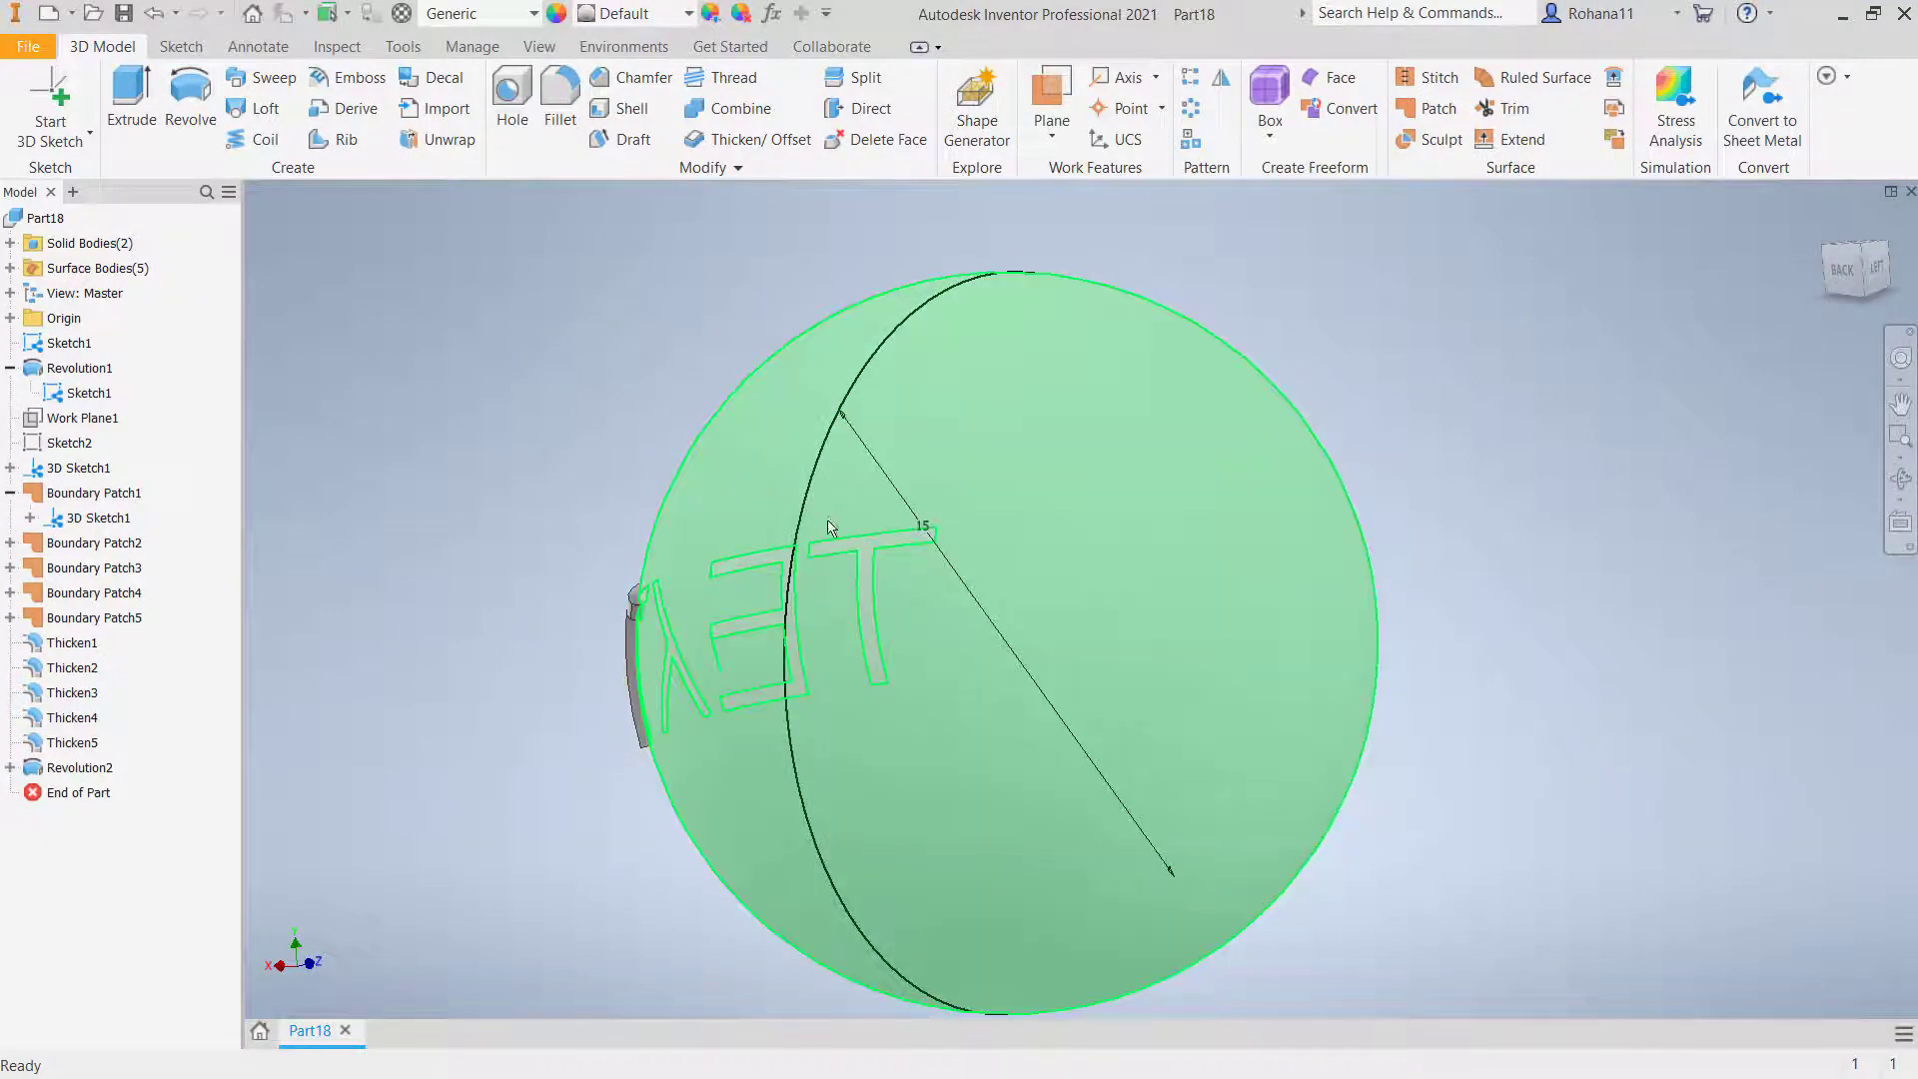
# Step: Turn off Sketch1's visibility under Revolution1 and orbit to face the raised 0.2 mm TEXT letters
pyautogui.rightClick(79, 394)
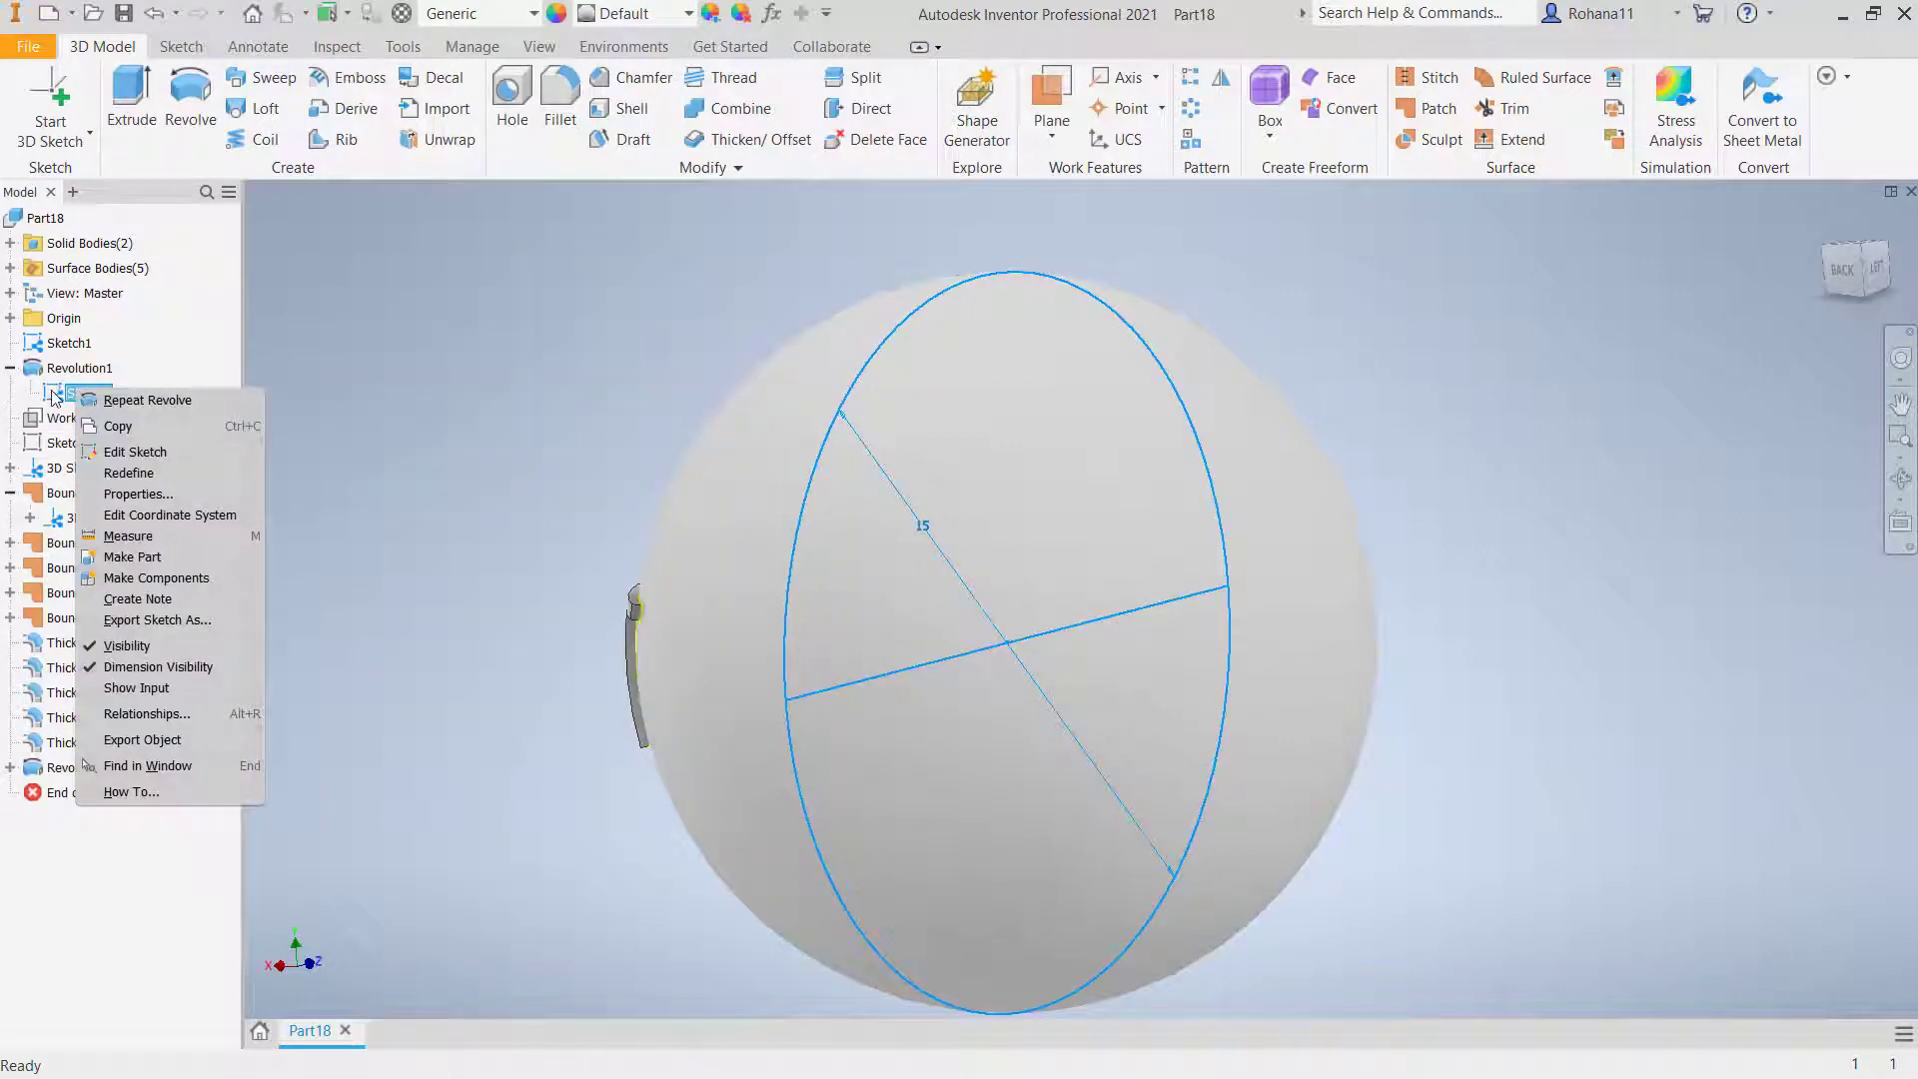
pyautogui.click(183, 647)
pyautogui.moveTo(843, 740)
pyautogui.keyDown('shift'); pyautogui.mouseDown(button='middle')
pyautogui.moveTo(1089, 765)
pyautogui.moveTo(1160, 745)
pyautogui.moveTo(1108, 659)
pyautogui.moveTo(1130, 686)
pyautogui.moveTo(1118, 617)
pyautogui.mouseUp(button='middle'); pyautogui.keyUp('shift')
pyautogui.scroll(-5, 784, 632)
pyautogui.scroll(10, 784, 632)
pyautogui.keyDown('shift'); pyautogui.moveTo(784, 632); pyautogui.dragTo(1107, 761, button='middle'); pyautogui.keyUp('shift')
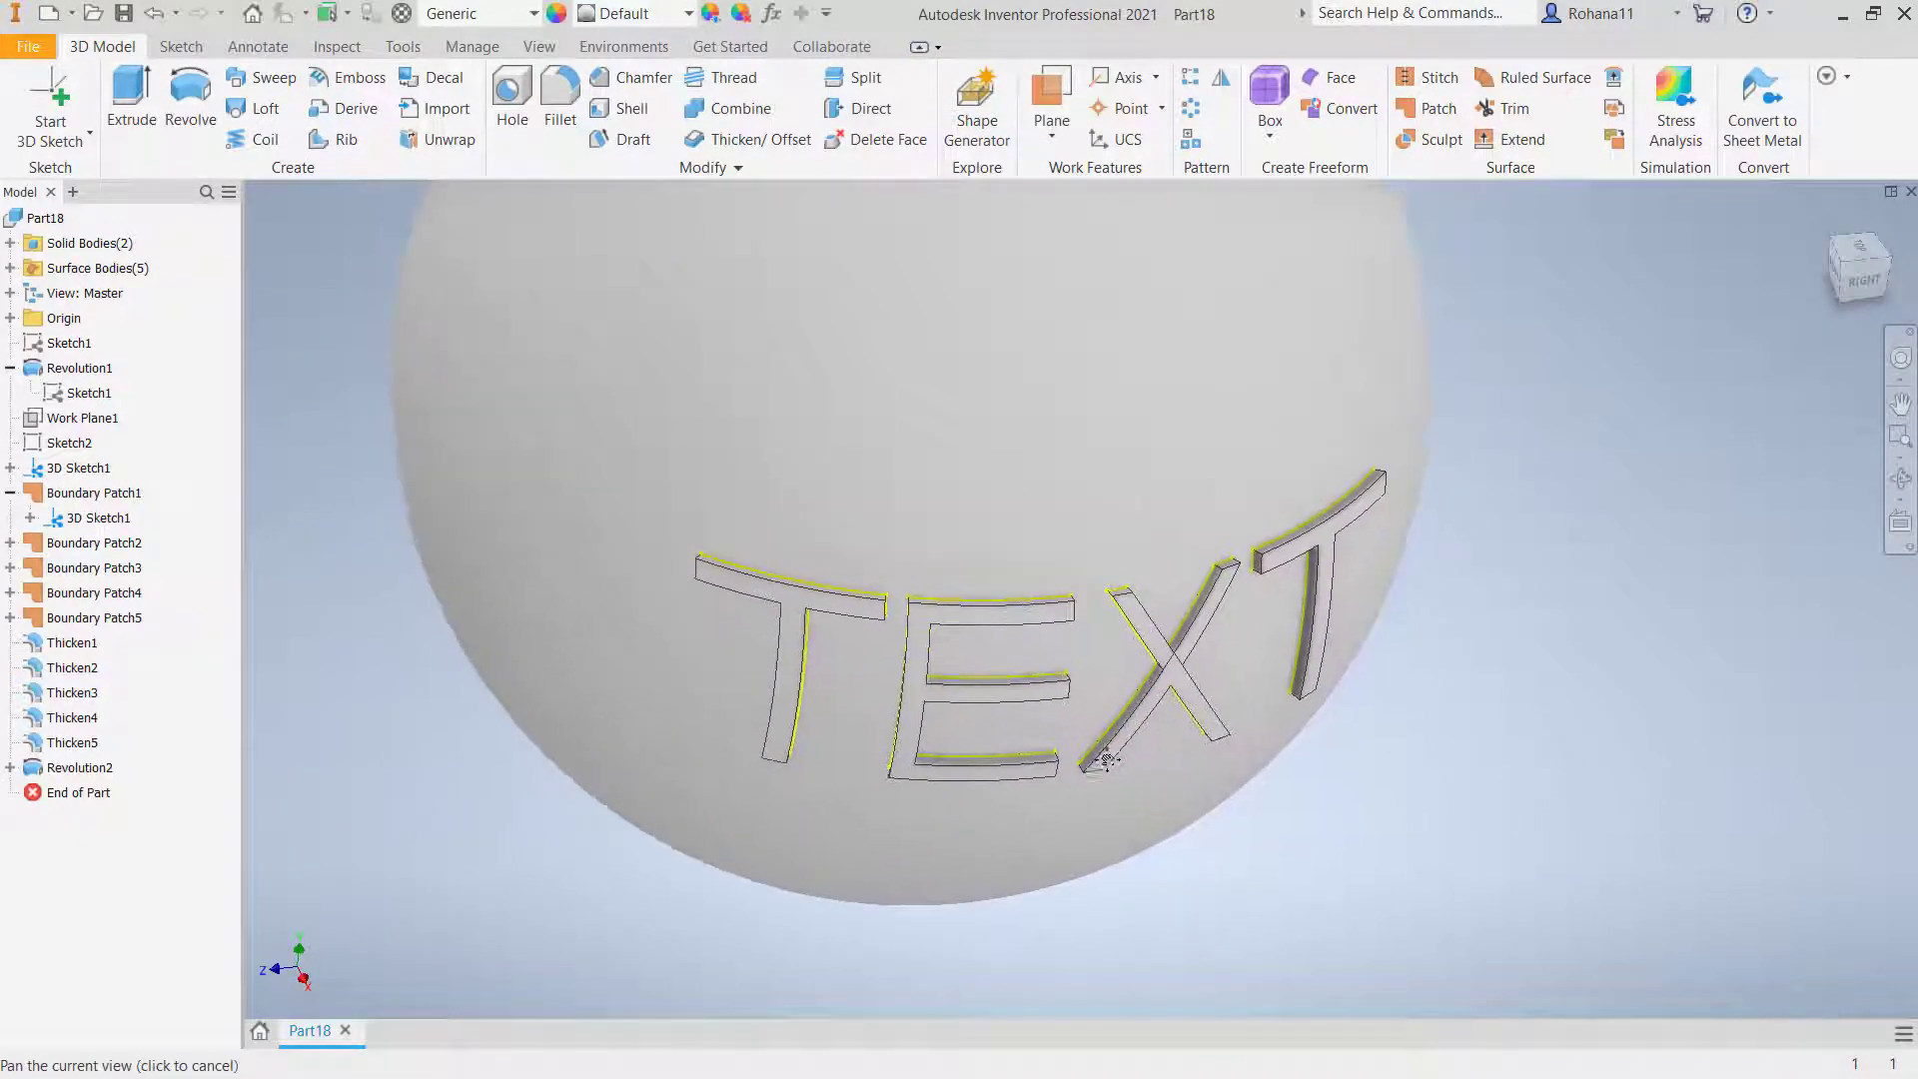
pyautogui.scroll(-6, 1105, 650)
pyautogui.keyDown('shift'); pyautogui.moveTo(1123, 599); pyautogui.dragTo(1049, 554, button='middle'); pyautogui.keyUp('shift')
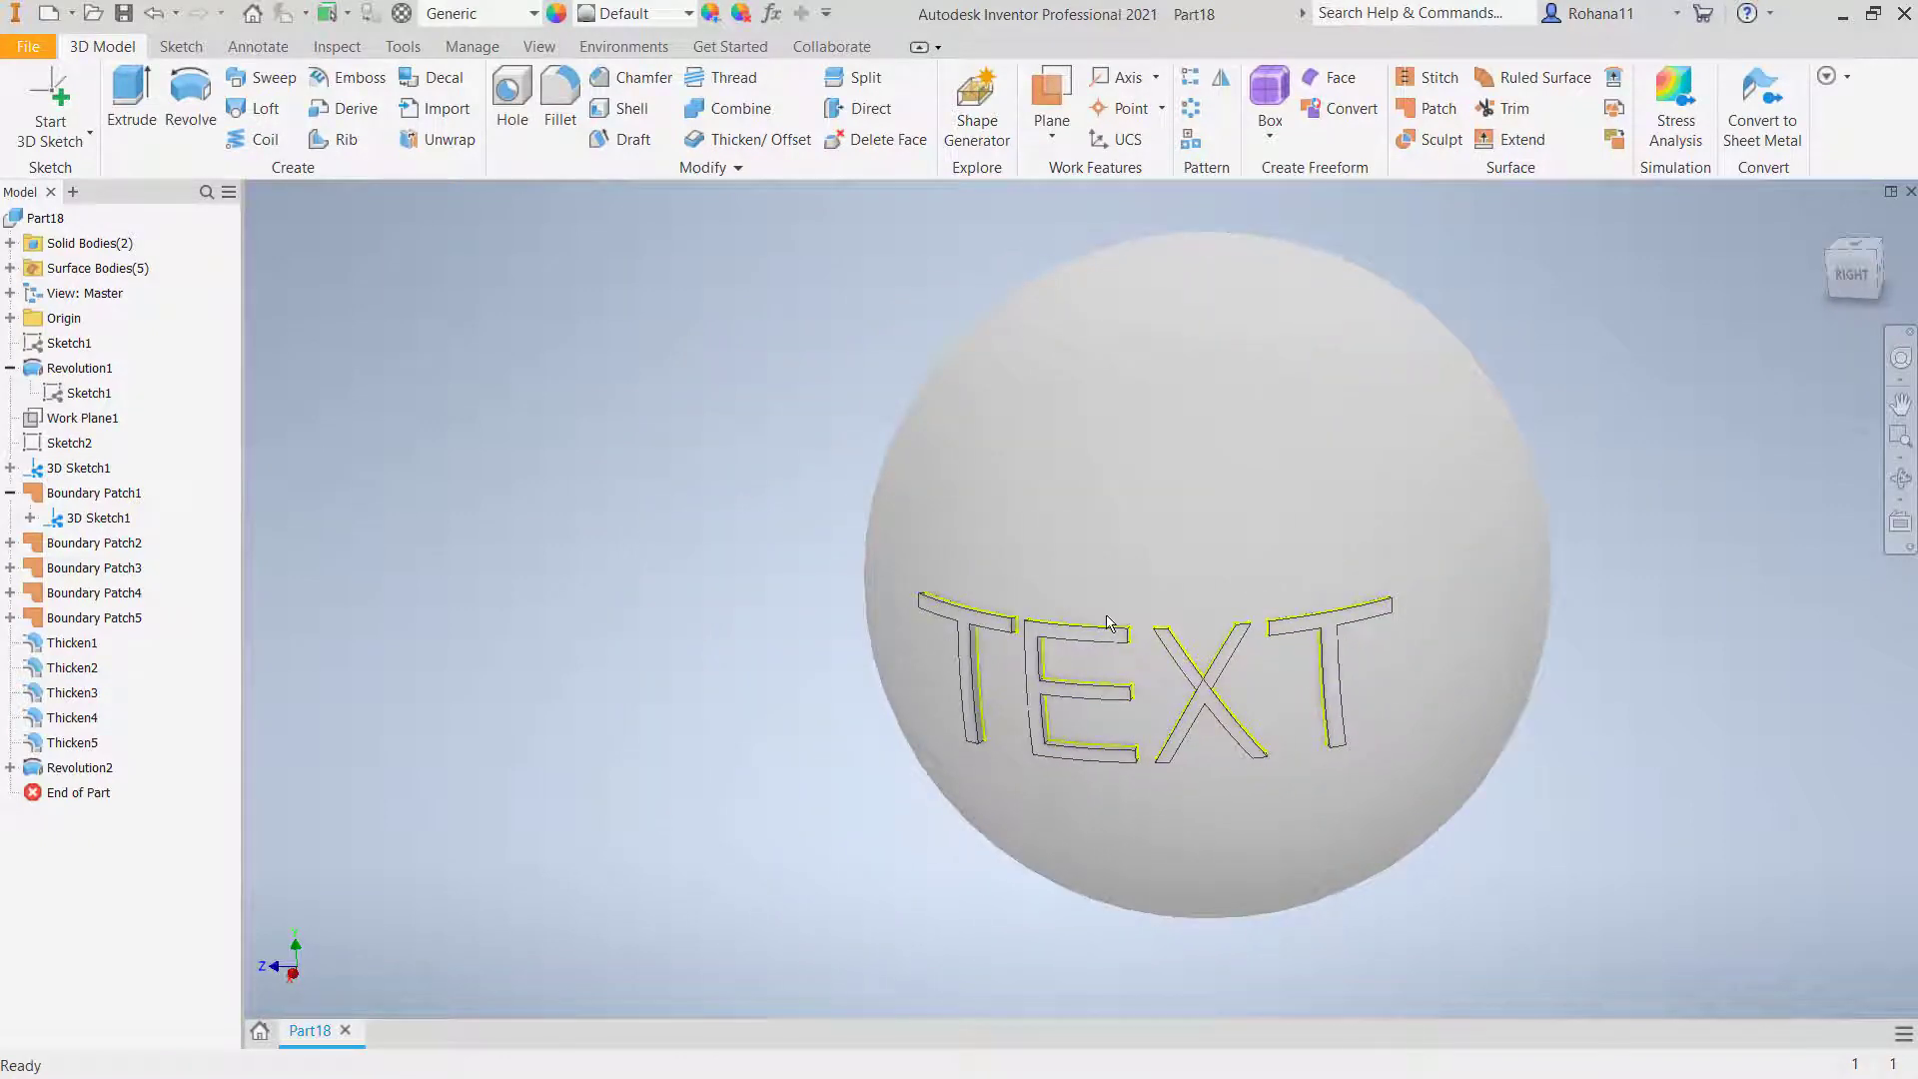